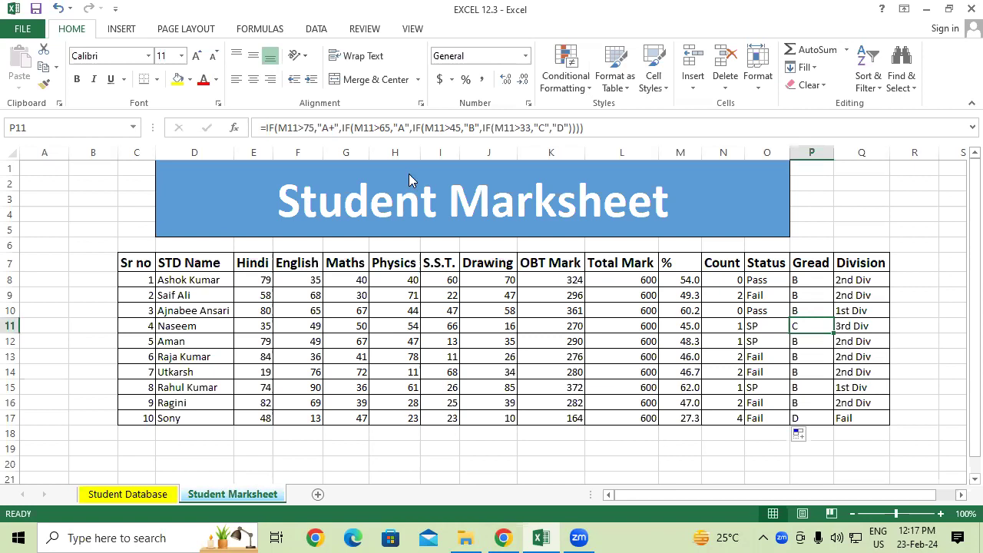
Step: Check the Student Database and Student Marksheet sheets, then select empty cell F18 below the table
click(137, 493)
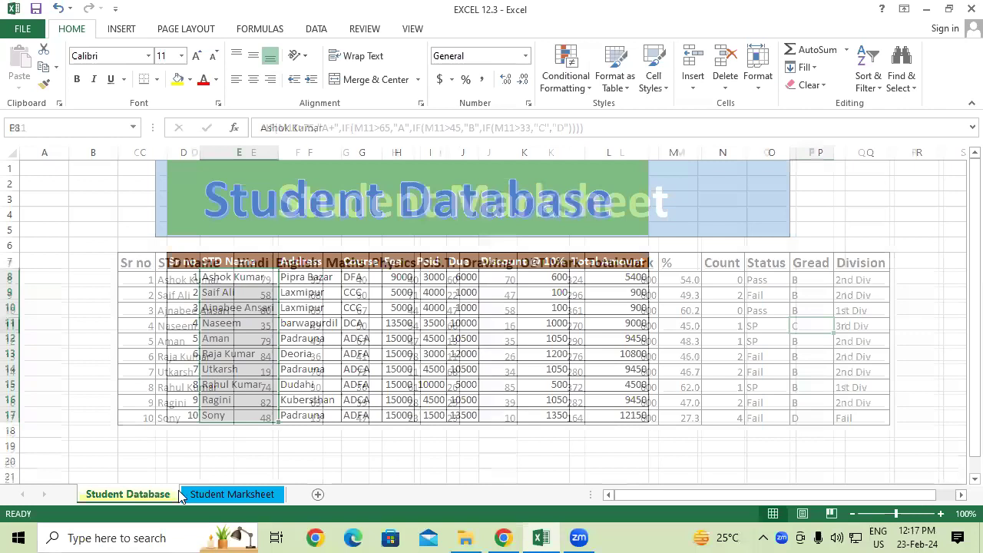
click(229, 494)
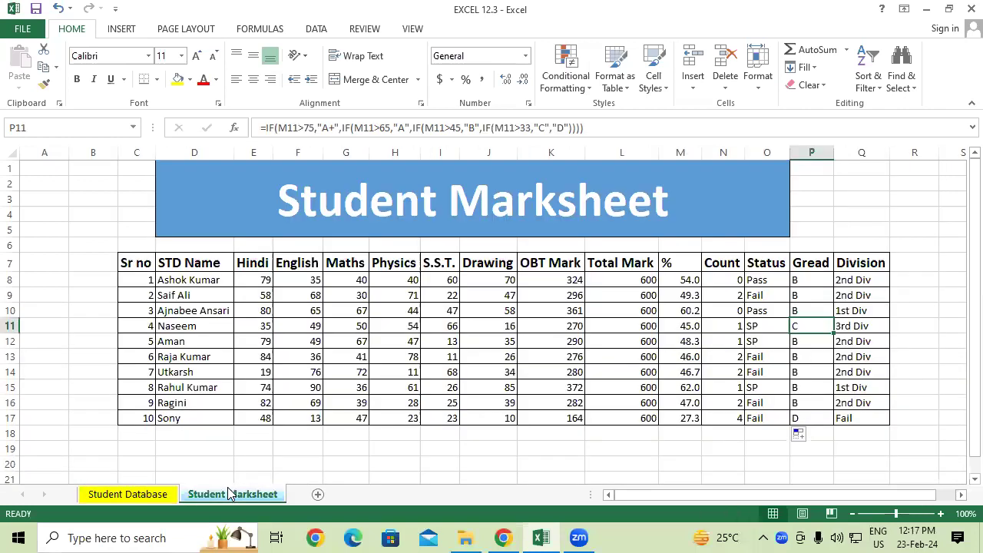
click(286, 450)
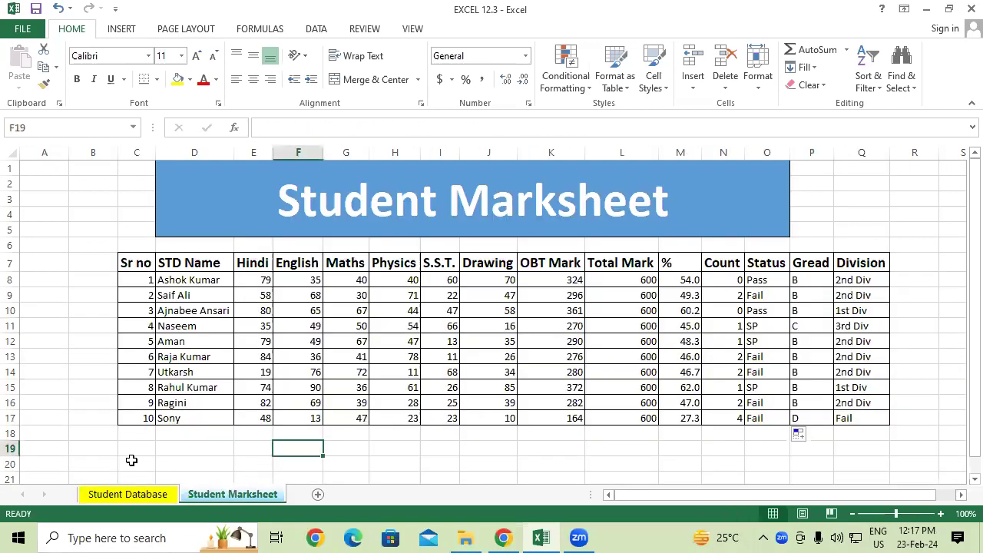
click(272, 431)
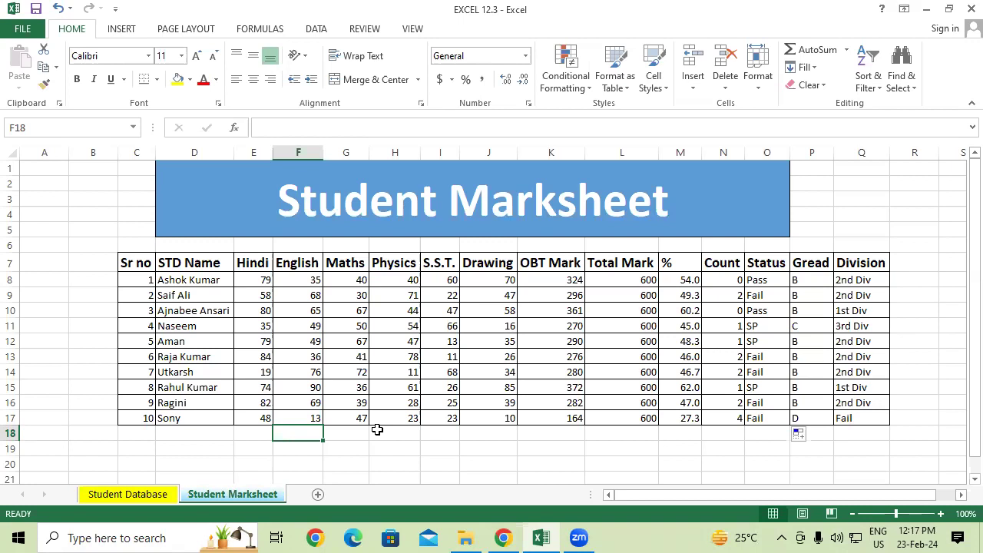
Step: On a new sheet, merge F1:M4 and enter the heading 'Use of Rank Function'
click(317, 495)
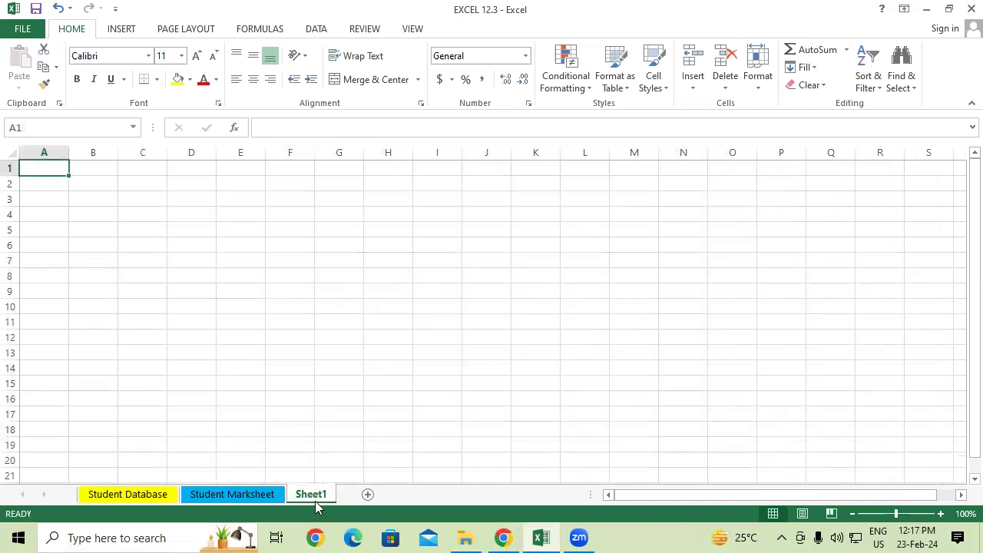
click(341, 306)
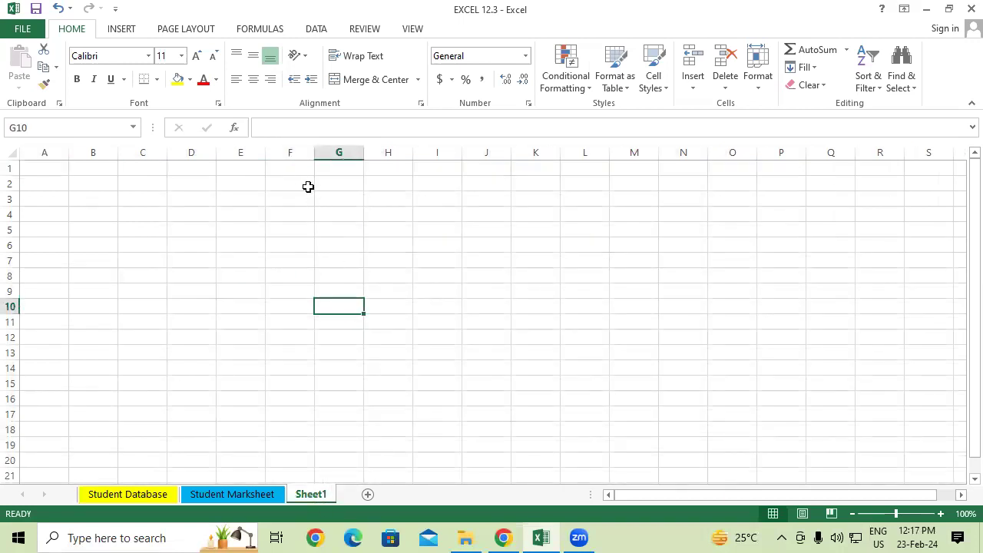
mouse_move(283, 168)
mouse_down()
mouse_move(432, 235)
mouse_move(624, 212)
mouse_up()
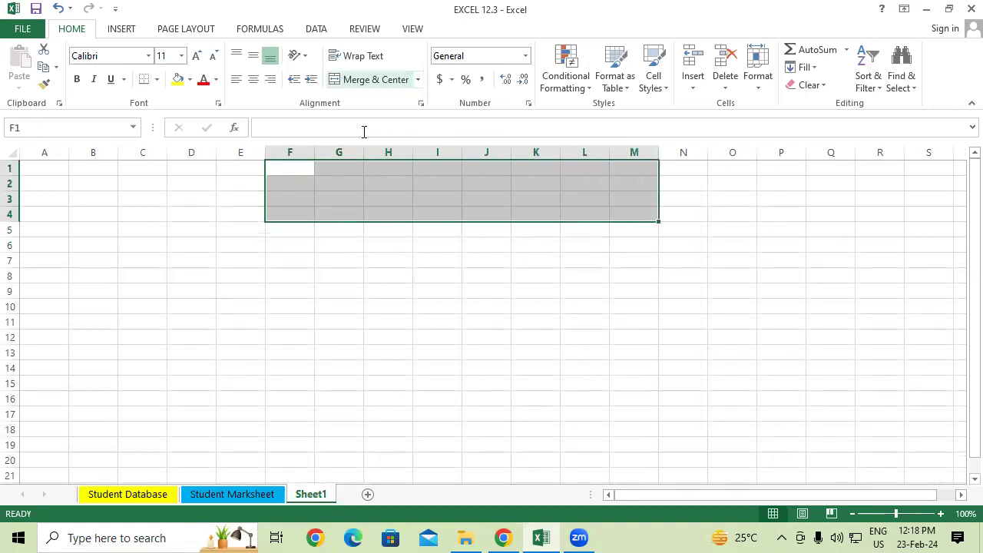
click(375, 79)
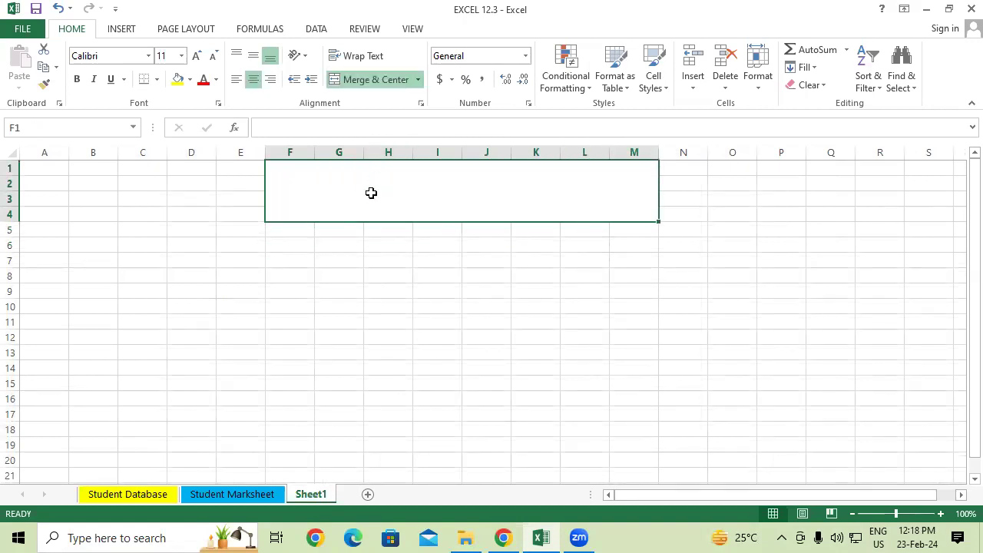
text(Use )
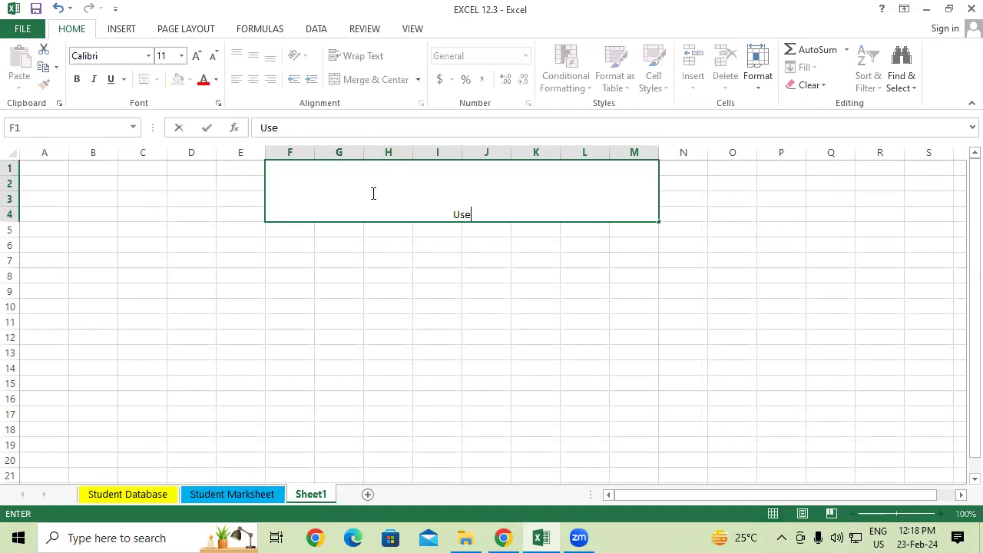
text(of)
text( Rank Function)
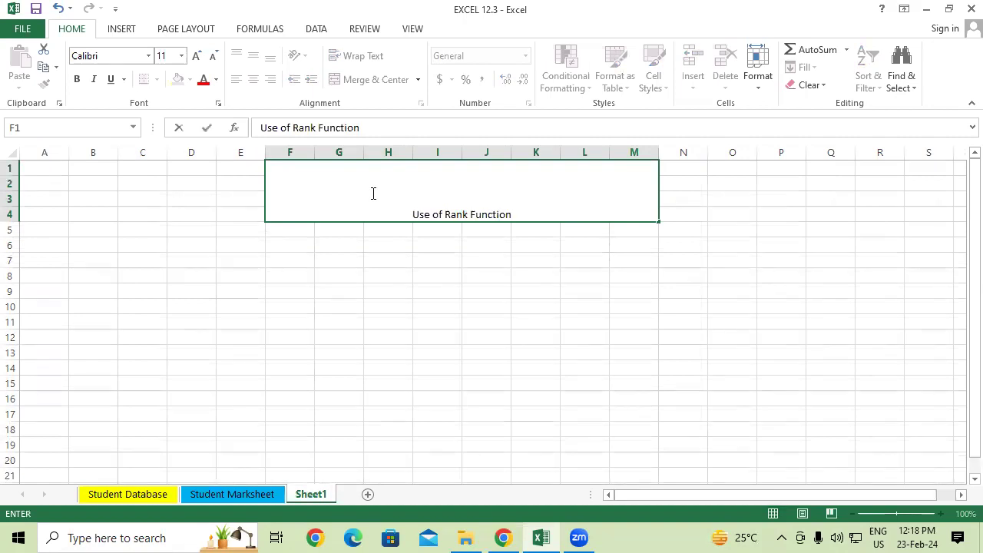
key(Return)
click(371, 193)
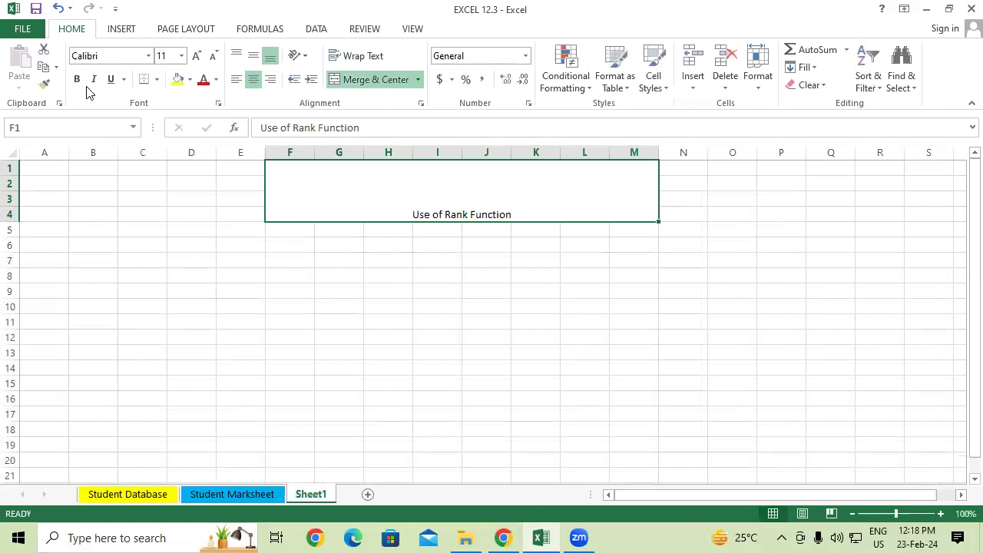
Step: Set the heading to 36 pt bold text, middle-aligned vertically
click(181, 55)
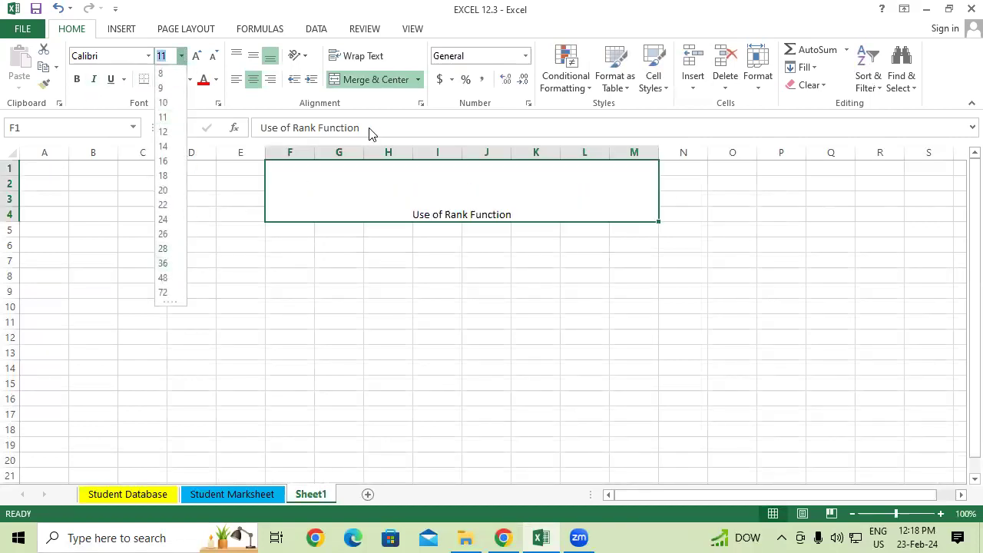
click(163, 263)
click(252, 58)
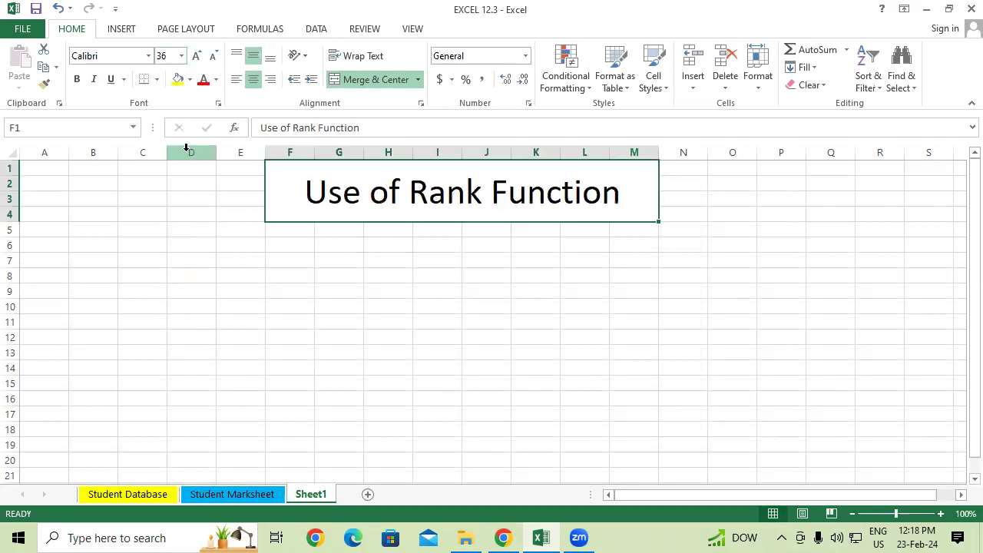
click(77, 80)
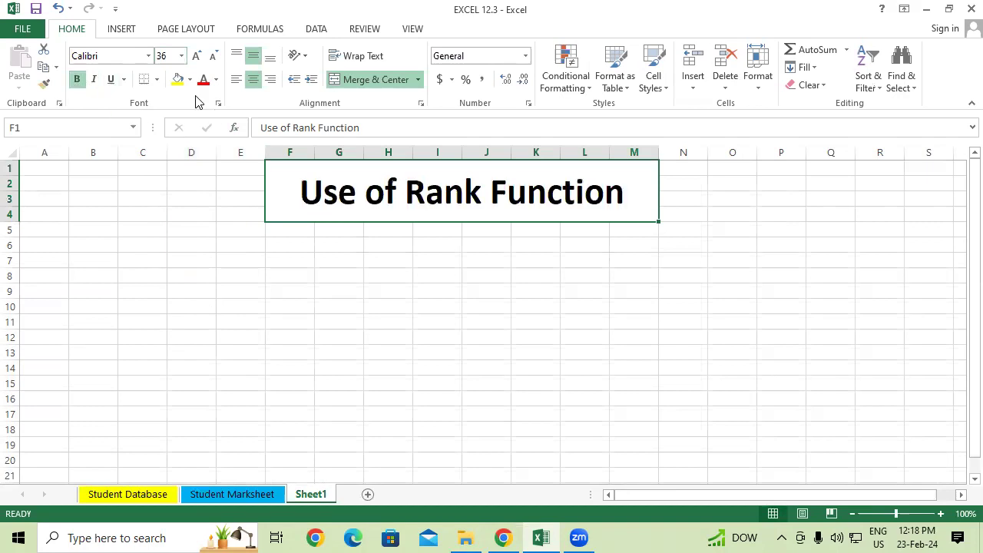
Step: Give the heading All Borders, a yellow fill and a red font colour
click(157, 79)
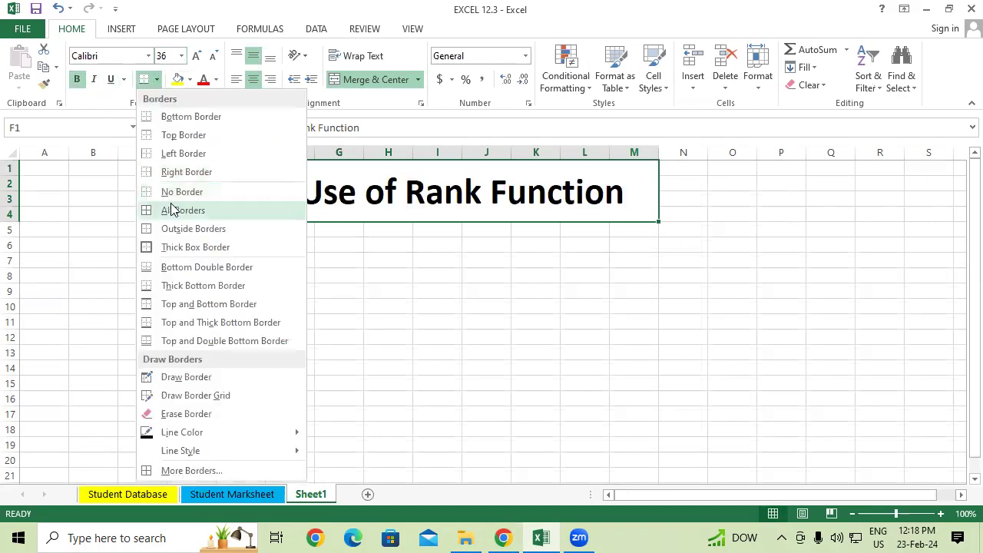
click(172, 209)
click(189, 79)
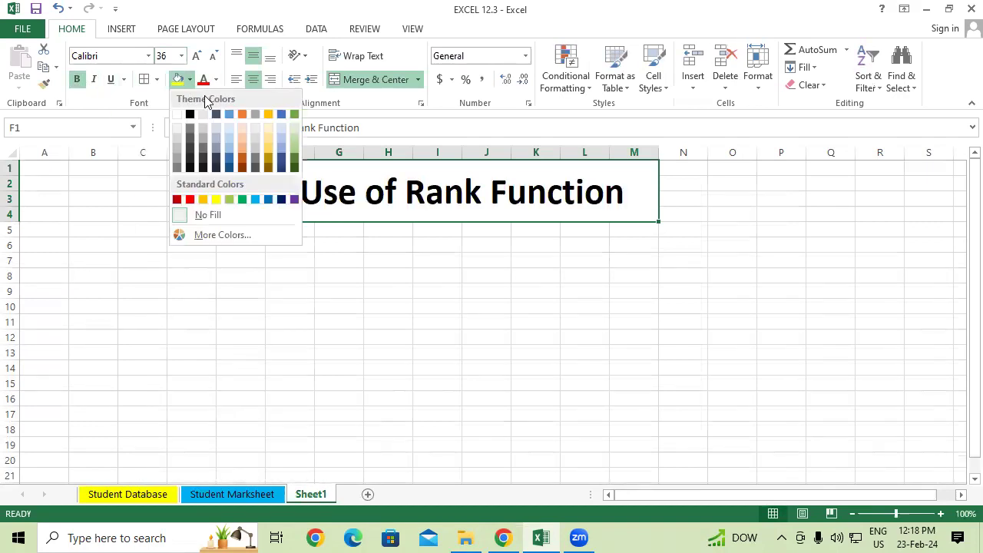
click(215, 199)
click(204, 80)
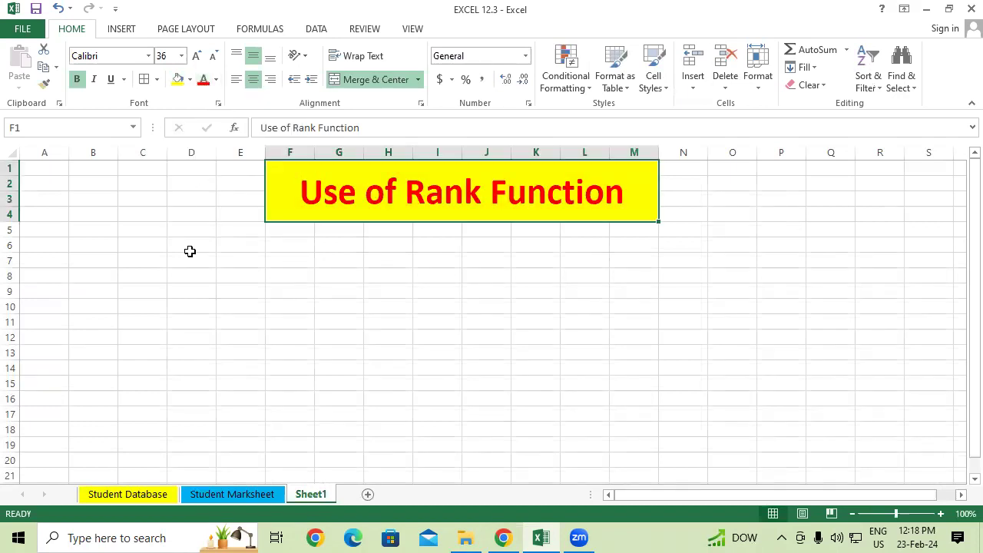
click(192, 257)
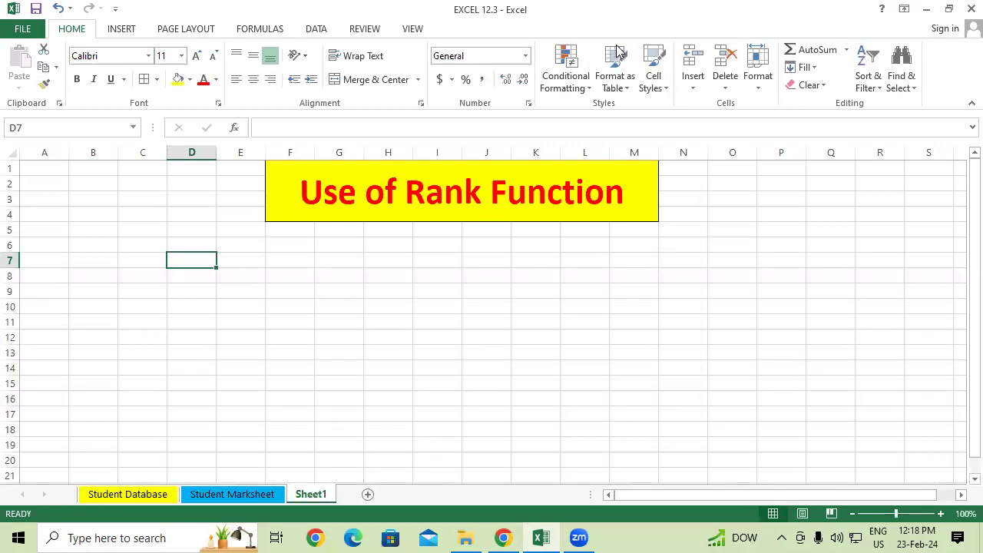
key(ctrl+2)
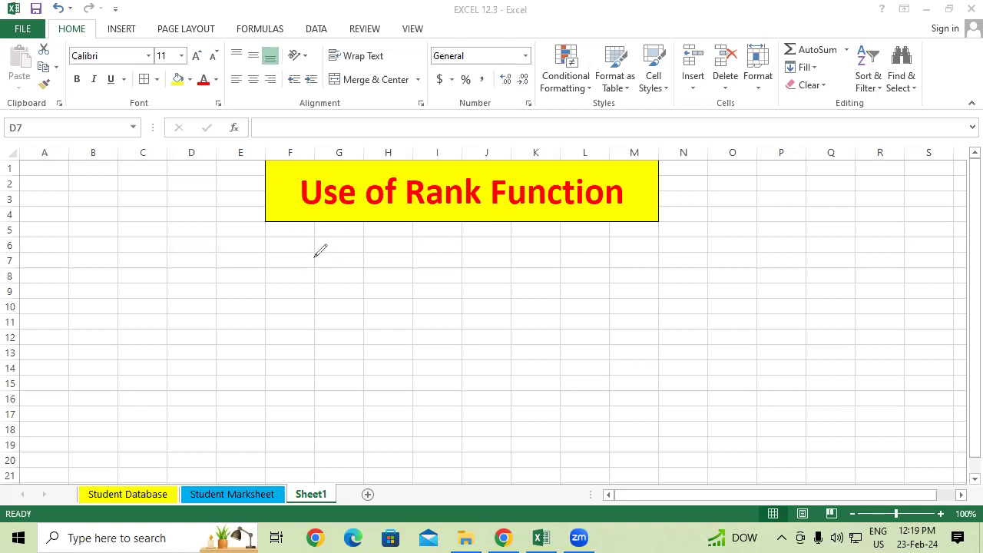
drag(334, 245, 342, 293)
drag(361, 258, 399, 235)
drag(391, 348, 409, 398)
drag(420, 352, 506, 300)
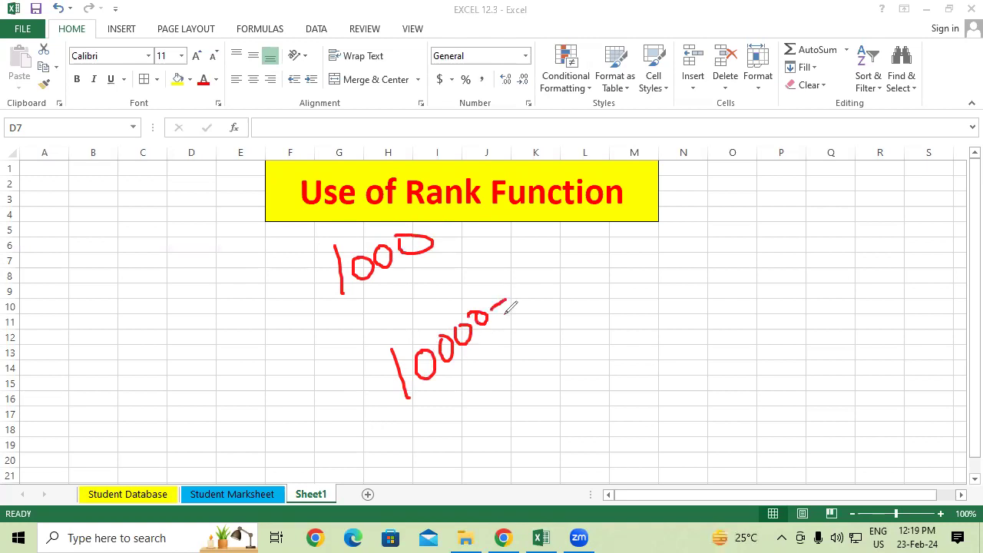
drag(561, 244, 573, 276)
drag(560, 243, 553, 251)
mouse_move(593, 308)
mouse_down()
mouse_move(607, 328)
mouse_move(631, 321)
mouse_move(625, 355)
mouse_move(639, 377)
mouse_up()
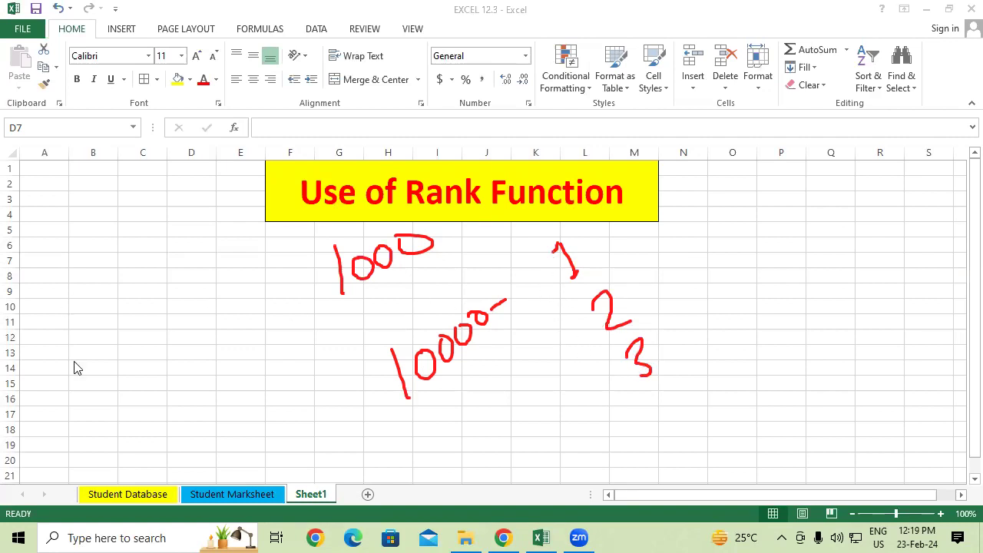
key(e)
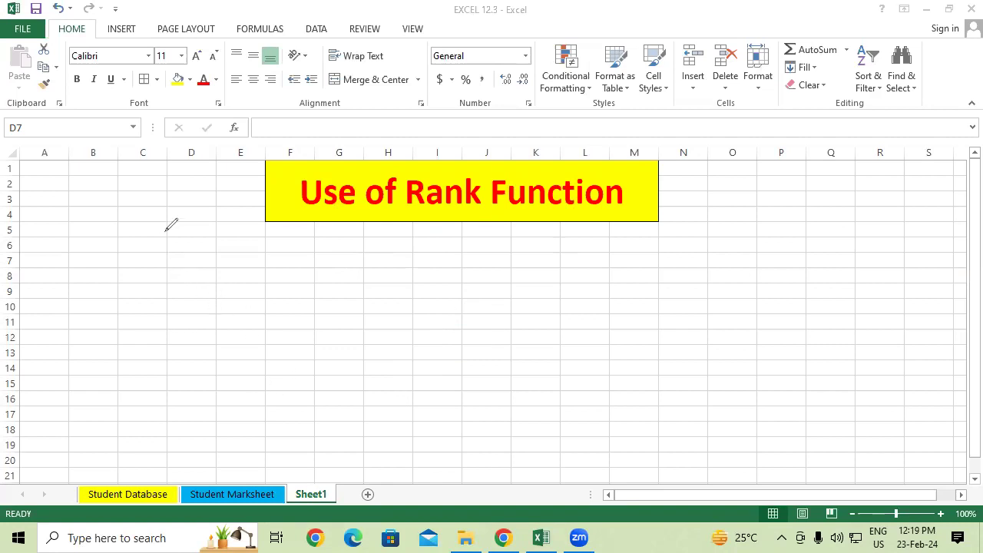
Step: Handwrite an underlined '2 km' and a circled 5 in red ink
drag(170, 270, 197, 281)
mouse_move(202, 240)
mouse_down()
mouse_move(221, 270)
mouse_move(230, 247)
mouse_move(249, 244)
mouse_up()
drag(227, 281, 197, 301)
drag(249, 250, 226, 281)
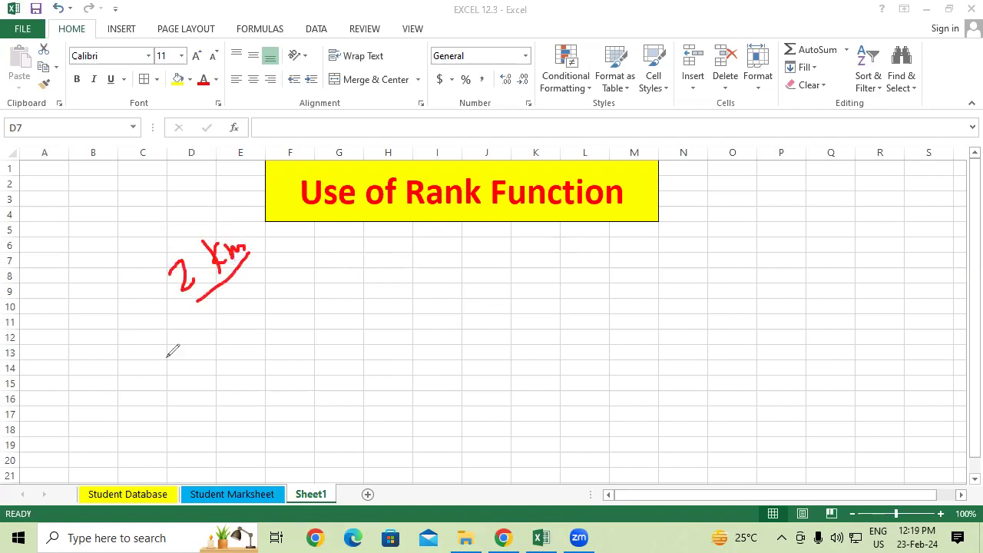
mouse_move(215, 132)
mouse_down()
mouse_move(209, 164)
mouse_move(194, 156)
mouse_move(231, 127)
mouse_move(207, 117)
mouse_move(192, 132)
mouse_up()
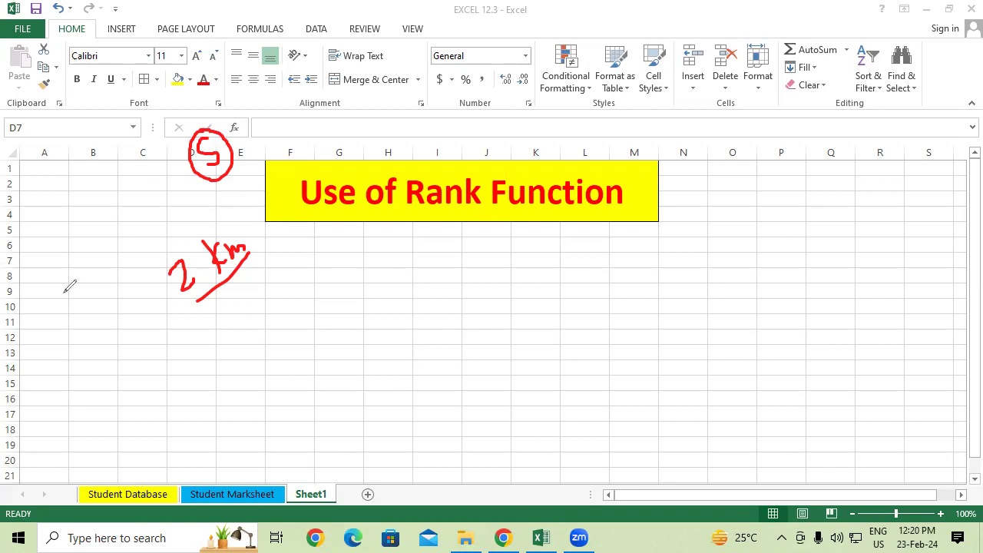
drag(208, 299, 186, 308)
Step: Handwrite the times 4.0, 4.20, 5.0 and 5.30 in red near columns G–H
mouse_move(327, 297)
mouse_down()
mouse_move(347, 328)
mouse_move(324, 310)
mouse_move(348, 307)
mouse_up()
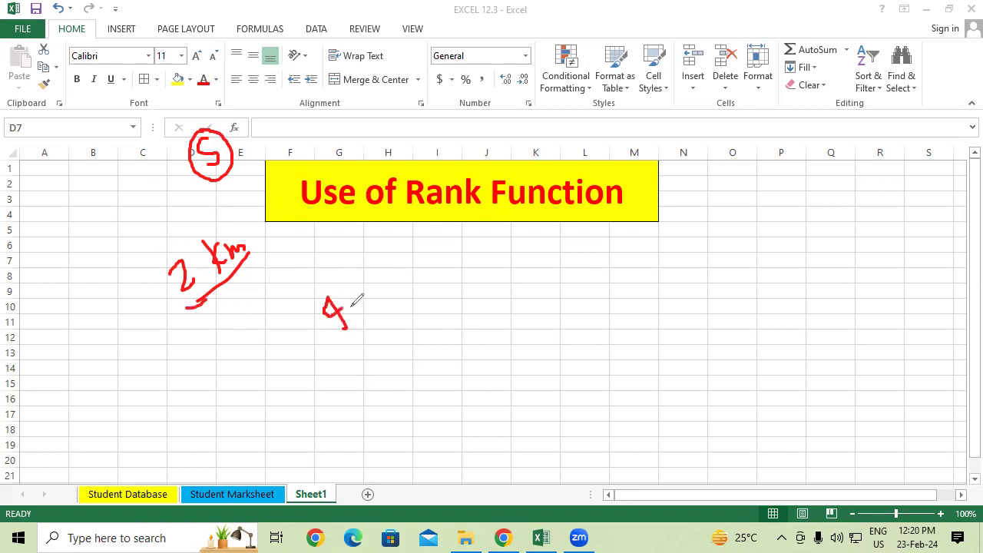
click(349, 287)
click(357, 313)
drag(372, 373, 389, 403)
click(393, 387)
mouse_move(393, 363)
mouse_down()
mouse_move(412, 374)
mouse_move(422, 346)
mouse_up()
mouse_move(428, 389)
mouse_down()
mouse_move(418, 422)
mouse_move(442, 400)
mouse_up()
drag(454, 439, 461, 474)
drag(481, 421, 486, 446)
click(474, 453)
mouse_move(509, 407)
mouse_down()
mouse_move(501, 427)
mouse_move(512, 407)
mouse_up()
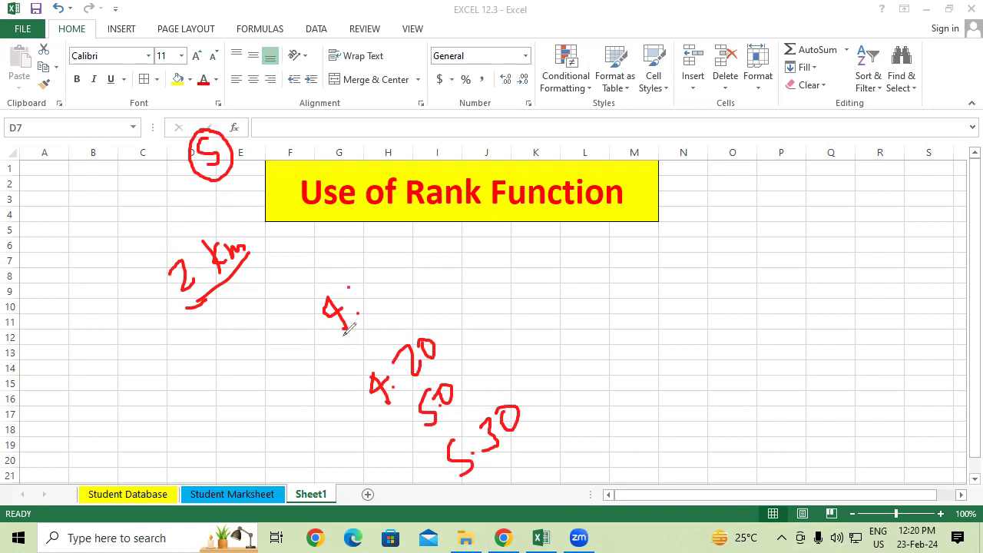
drag(379, 279, 381, 281)
mouse_move(356, 357)
mouse_down()
mouse_move(410, 304)
mouse_move(376, 306)
mouse_move(371, 275)
mouse_move(379, 312)
mouse_move(367, 285)
mouse_up()
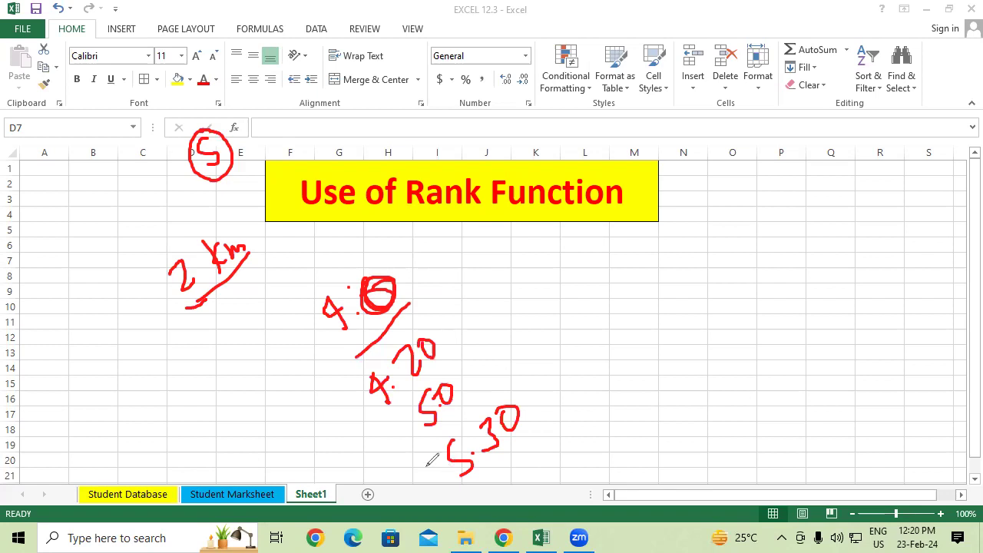
Step: Draw brackets beside the times and write scores 99, 95, 90, 85 with ranks 1–4
drag(310, 338, 396, 474)
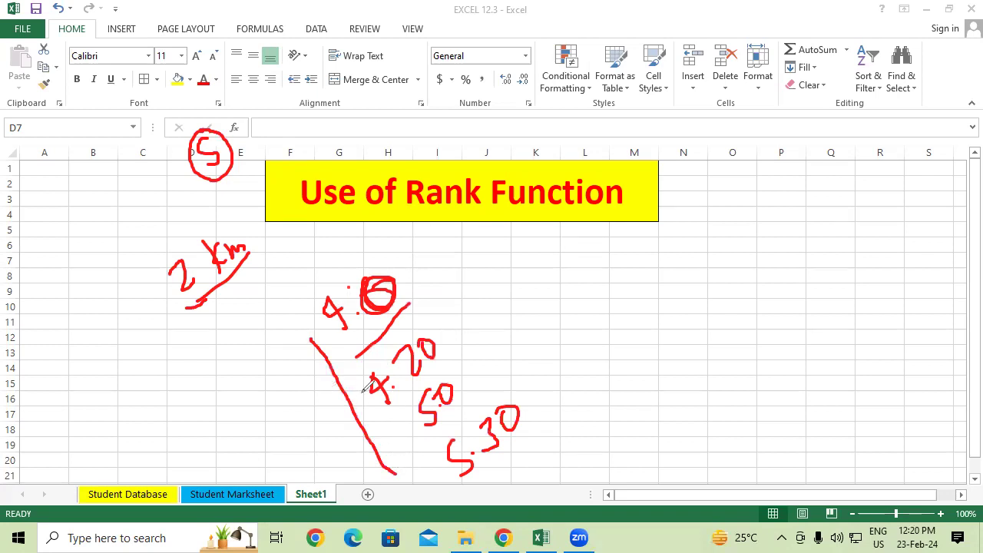
drag(403, 263, 530, 399)
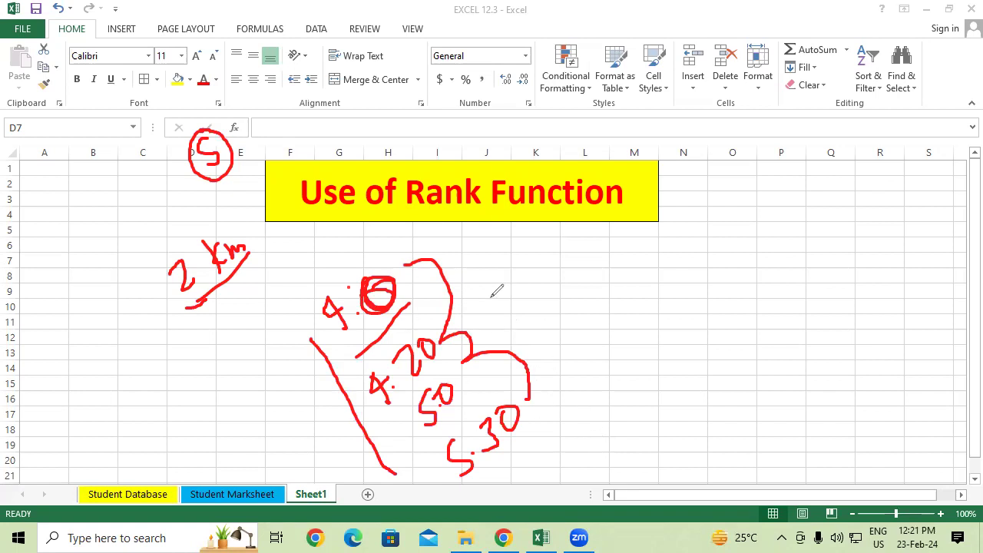
mouse_move(711, 207)
mouse_down()
mouse_move(695, 219)
mouse_move(706, 248)
mouse_move(724, 216)
mouse_move(726, 229)
mouse_move(766, 197)
mouse_up()
mouse_move(760, 285)
mouse_down()
mouse_move(734, 303)
mouse_move(760, 323)
mouse_move(751, 334)
mouse_up()
mouse_move(780, 266)
mouse_down()
mouse_move(779, 295)
mouse_move(803, 274)
mouse_up()
click(814, 248)
drag(814, 234, 831, 252)
mouse_move(791, 330)
mouse_down()
mouse_move(782, 355)
mouse_move(835, 301)
mouse_up()
drag(845, 262, 847, 305)
mouse_move(821, 373)
mouse_down()
mouse_move(824, 354)
mouse_move(844, 376)
mouse_move(866, 338)
mouse_up()
mouse_move(883, 302)
mouse_down()
mouse_move(897, 322)
mouse_move(890, 335)
mouse_up()
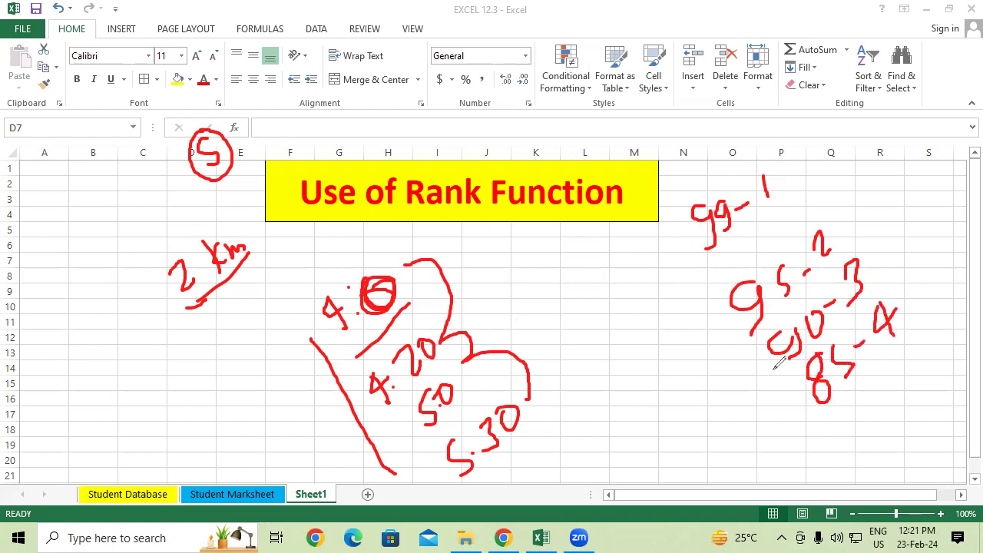
Step: Draw a bracket line left of the scores and write a '101:' note beside it
drag(691, 259, 767, 382)
drag(642, 331, 658, 367)
mouse_move(659, 329)
mouse_down()
mouse_move(678, 346)
mouse_move(662, 337)
mouse_up()
drag(690, 326, 695, 349)
click(671, 313)
click(670, 318)
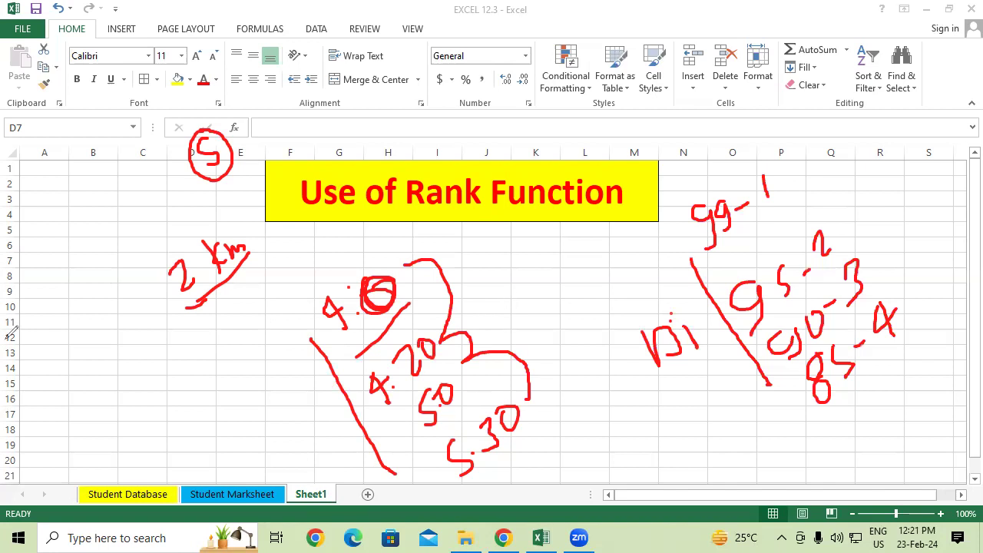
Step: Clear the red ink annotations and select cell E7
key(Escape)
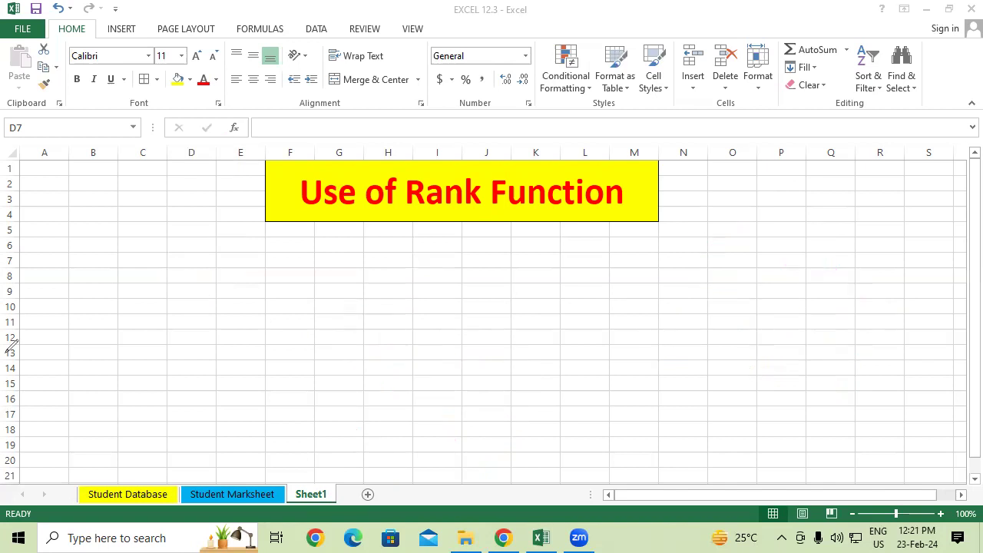
click(261, 266)
click(265, 246)
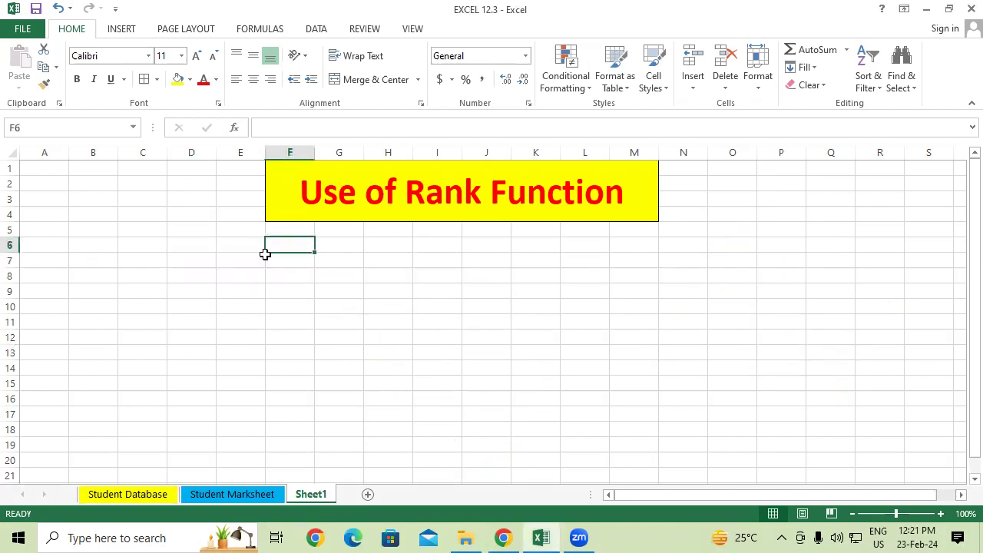
click(244, 261)
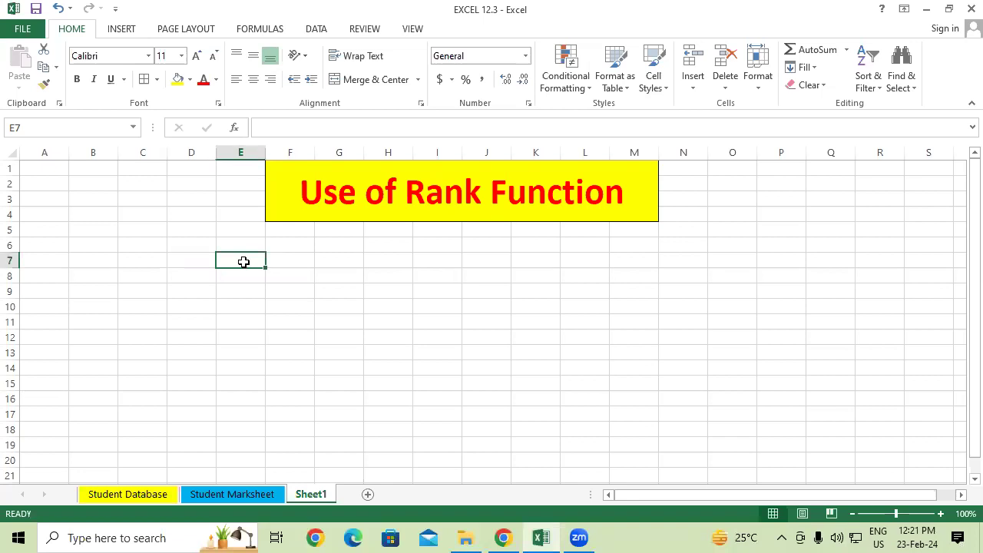
Step: Enter the headings Sr no, Name, Time and Rank across E7:H7
text(Sr no)
key(Tab)
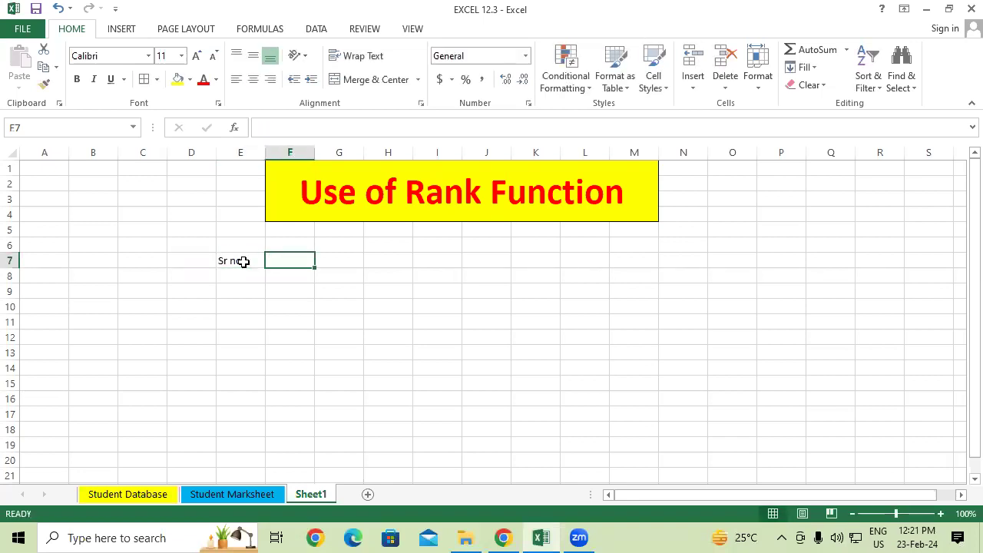
text(Name)
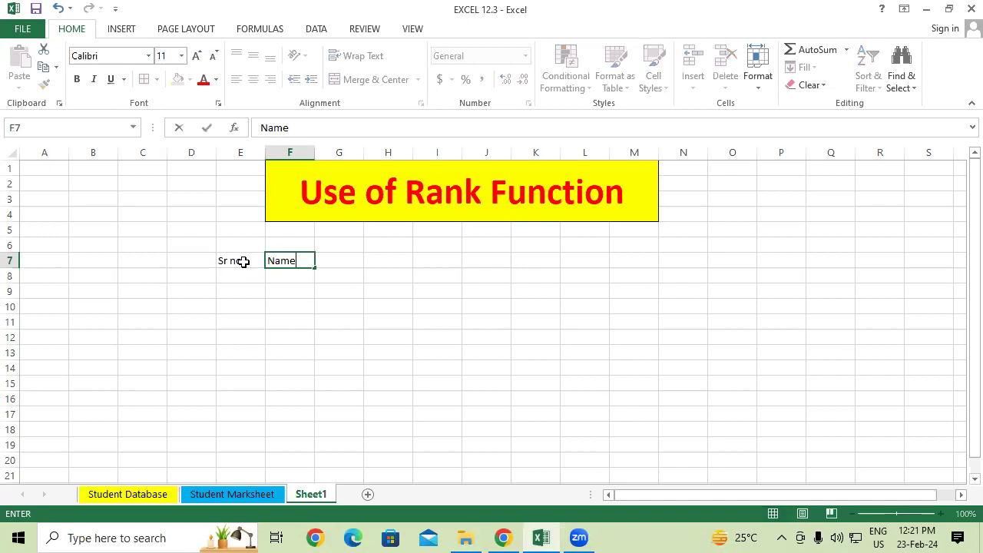
key(Tab)
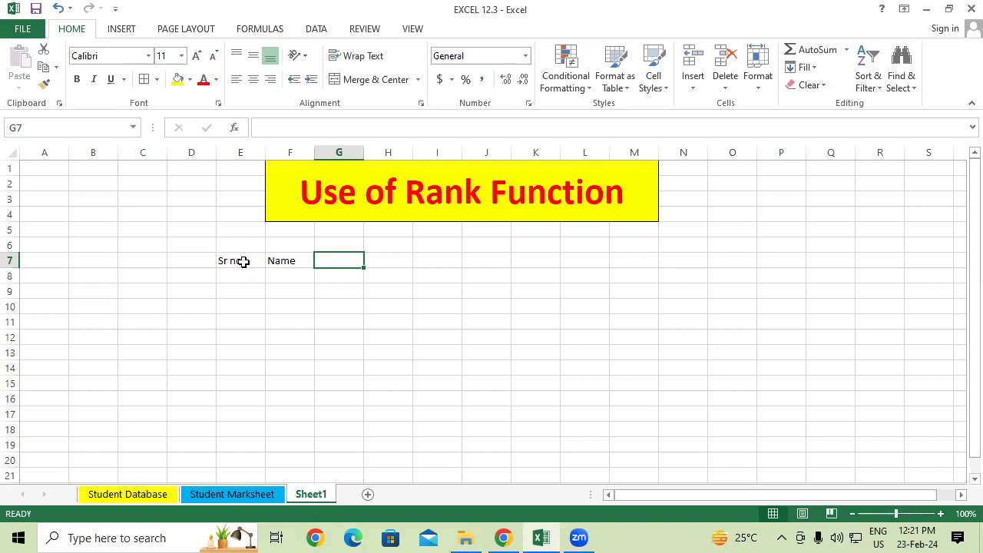
text(Time)
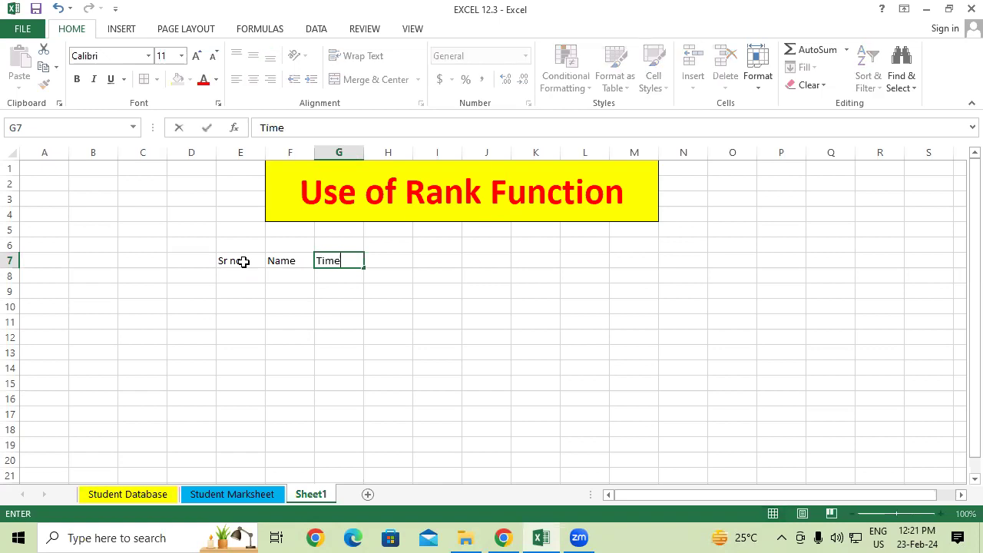
key(Tab)
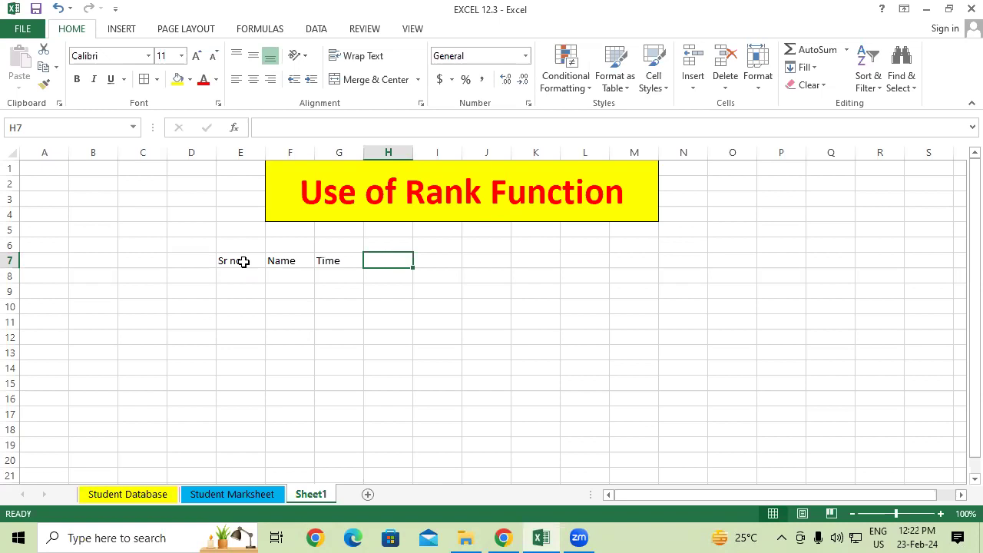
text(Rank)
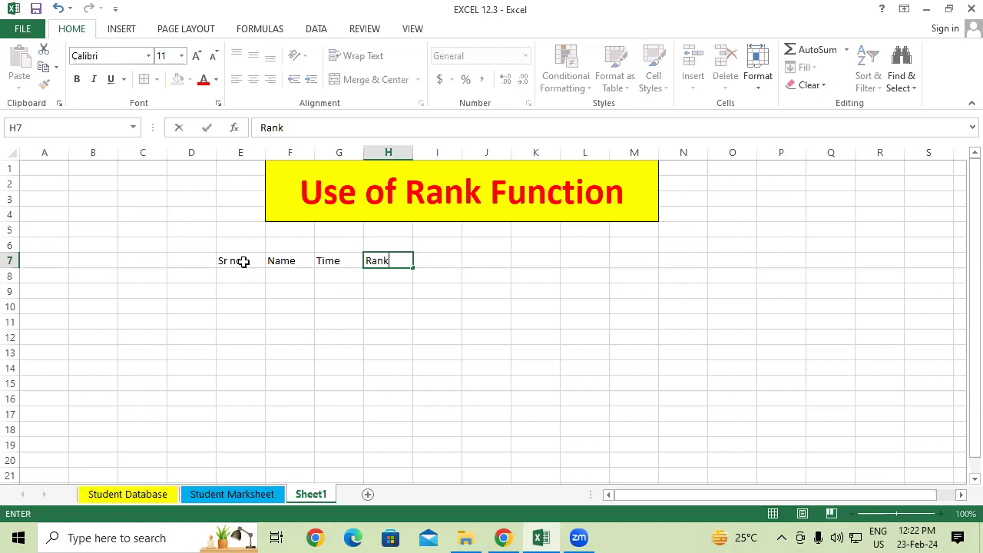
key(Tab)
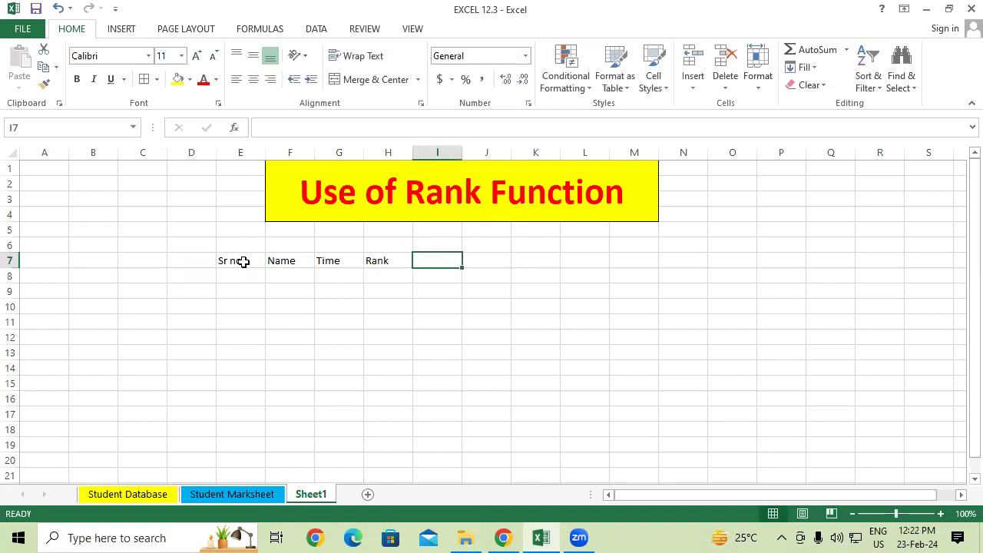
click(406, 257)
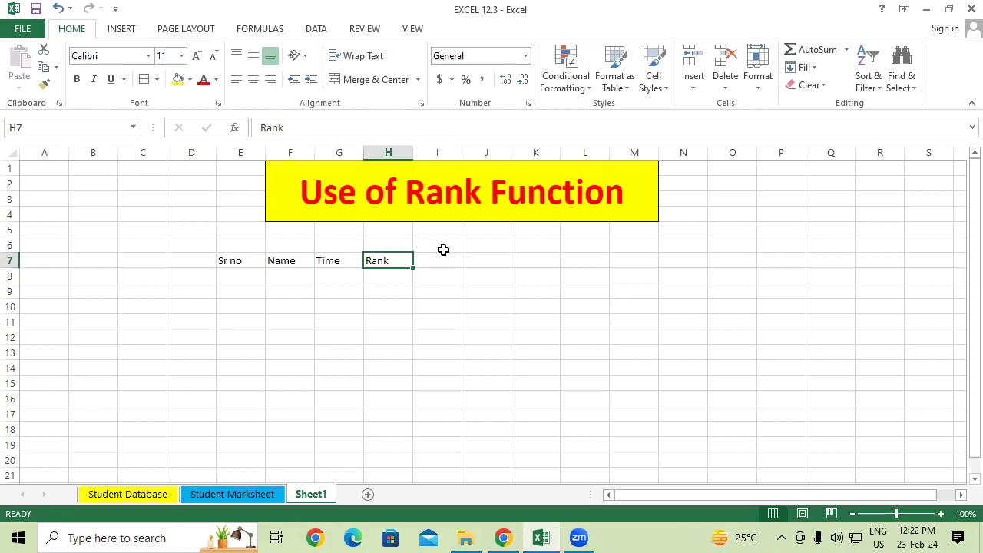
Step: Add the heading 'Award' in I7 next to Rank
click(449, 253)
text(Award)
key(Return)
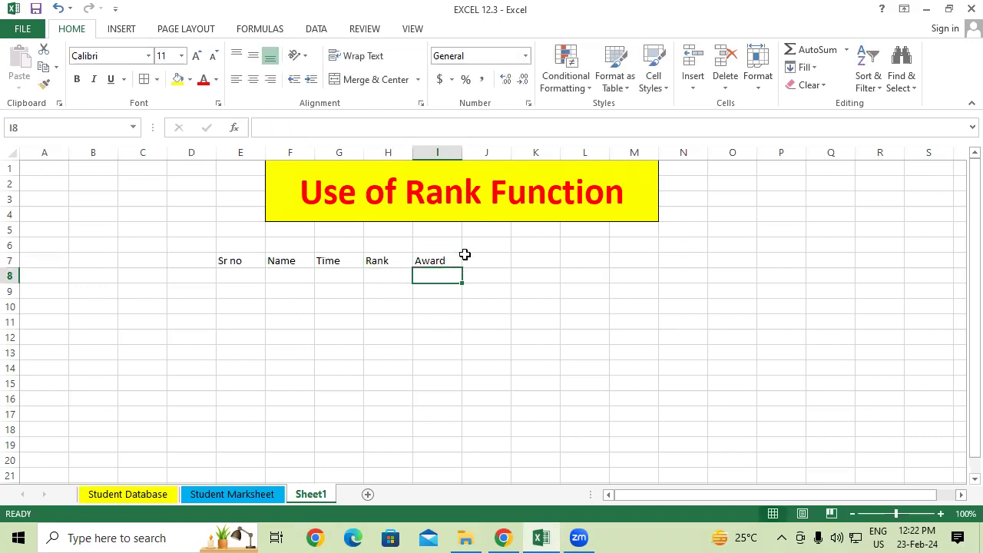
Step: Number the Sr no column 1 to 10 by entering 1, 2 and filling down to E17
key(Left)
key(Left)
key(Left)
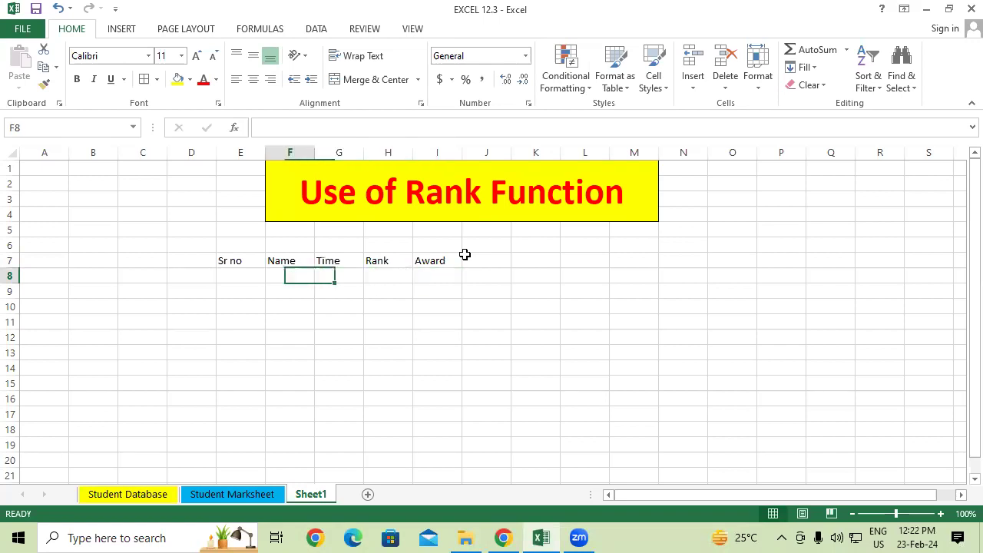
key(Left)
text(1)
key(Return)
text(2)
key(Return)
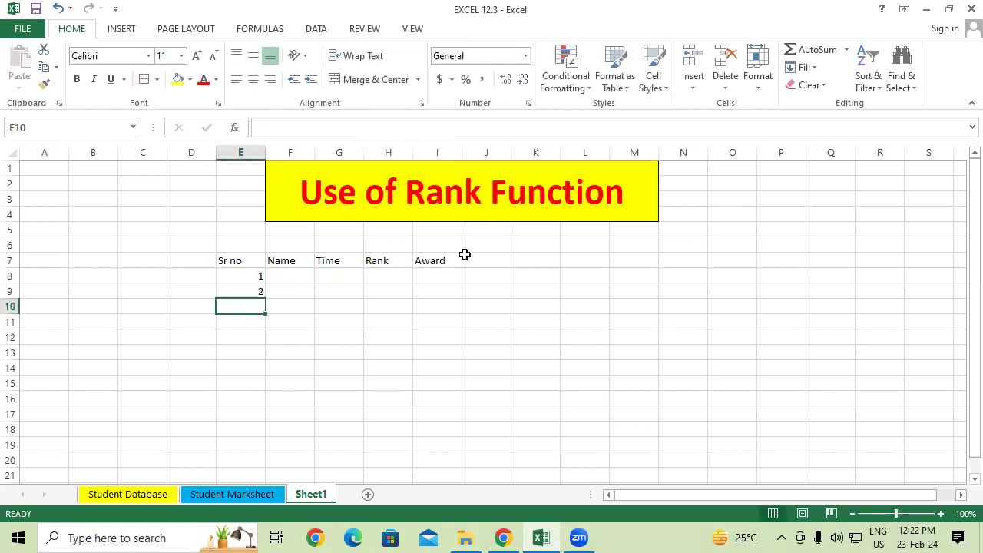
drag(257, 274, 264, 419)
click(333, 412)
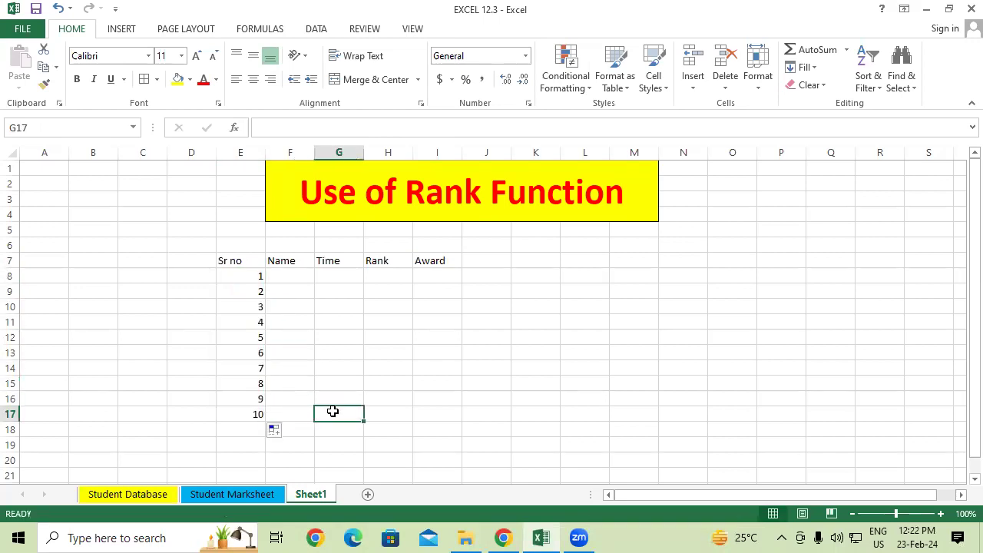
Step: Copy the ten names from Student Marksheet into F8:F17 on Sheet1 and autofit the Name column
click(227, 495)
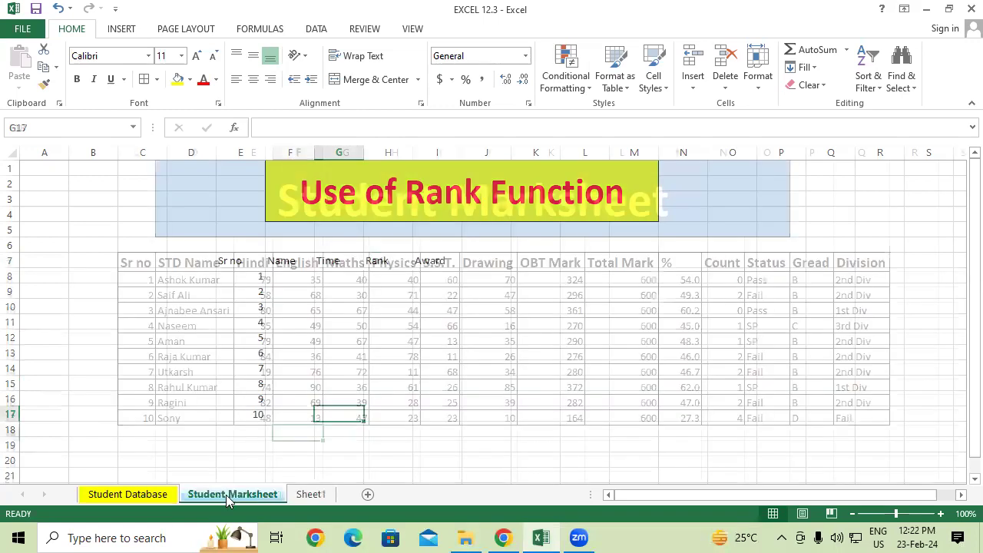
drag(195, 280, 191, 414)
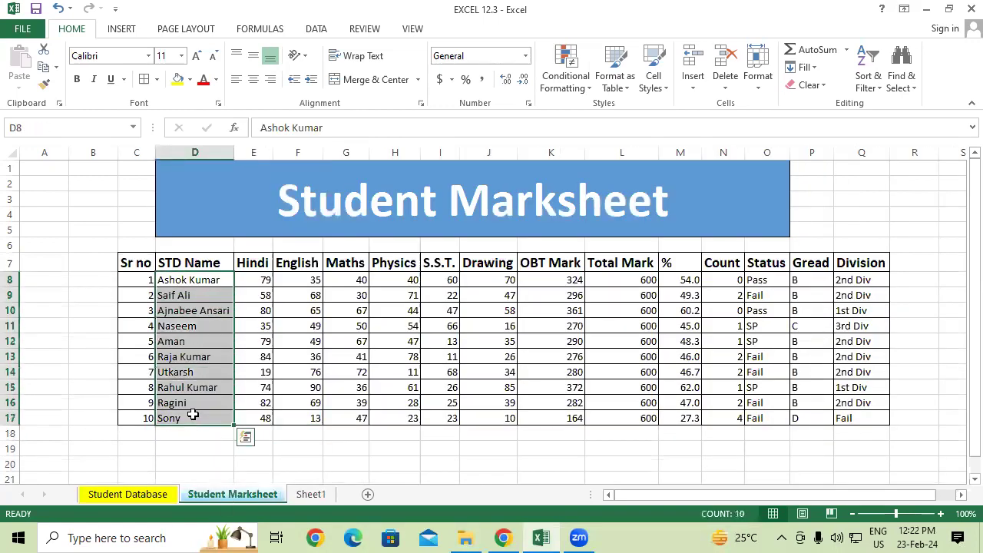
key(ctrl+c)
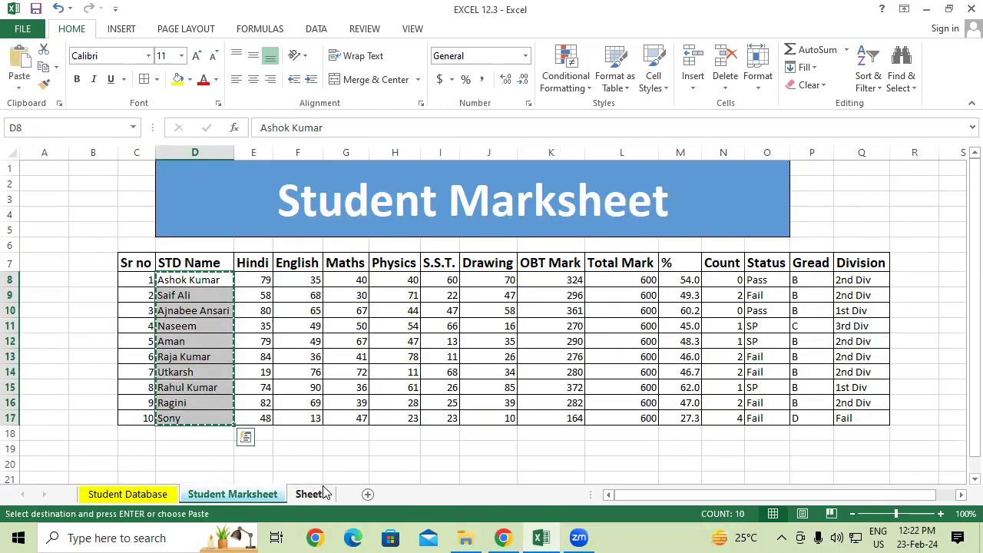
click(320, 494)
click(284, 281)
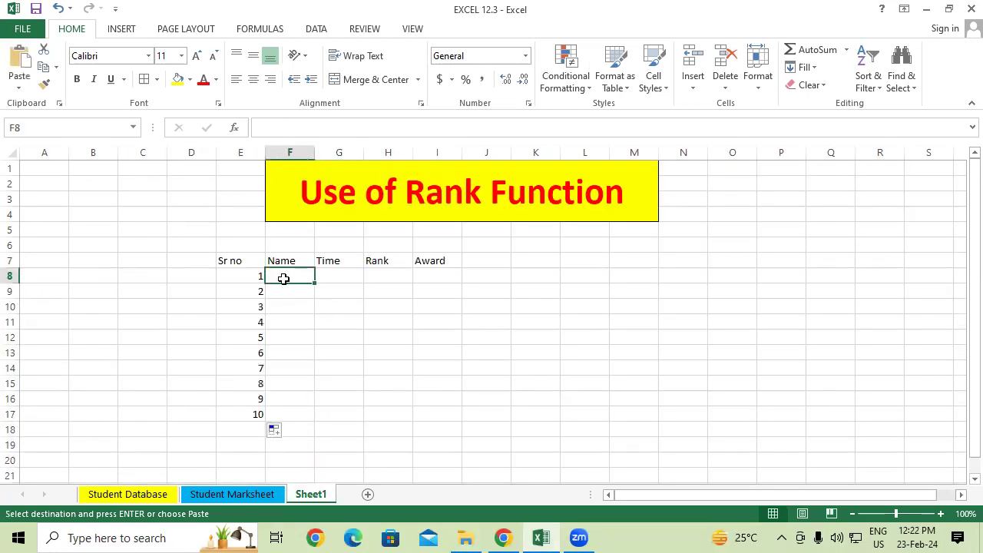
key(ctrl+v)
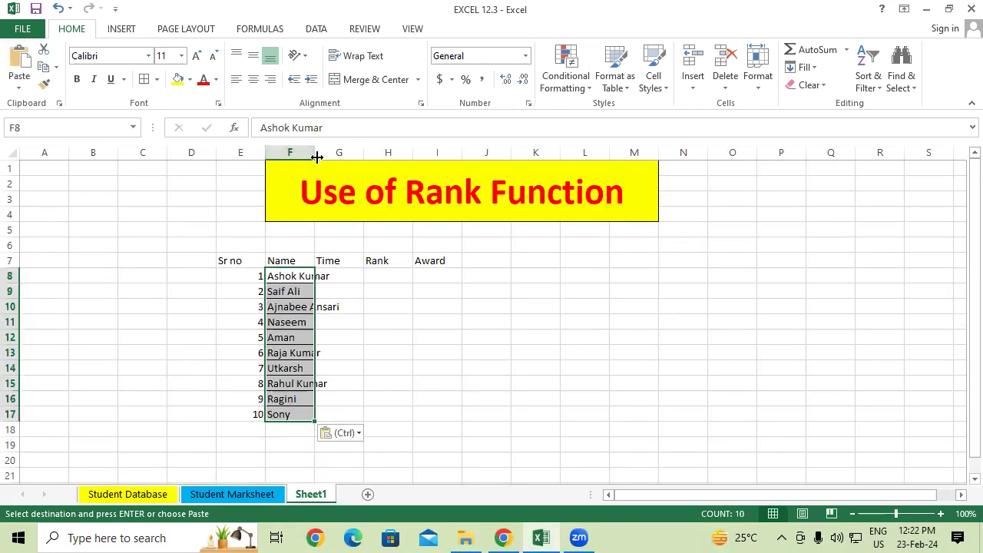
double_click(314, 152)
click(382, 323)
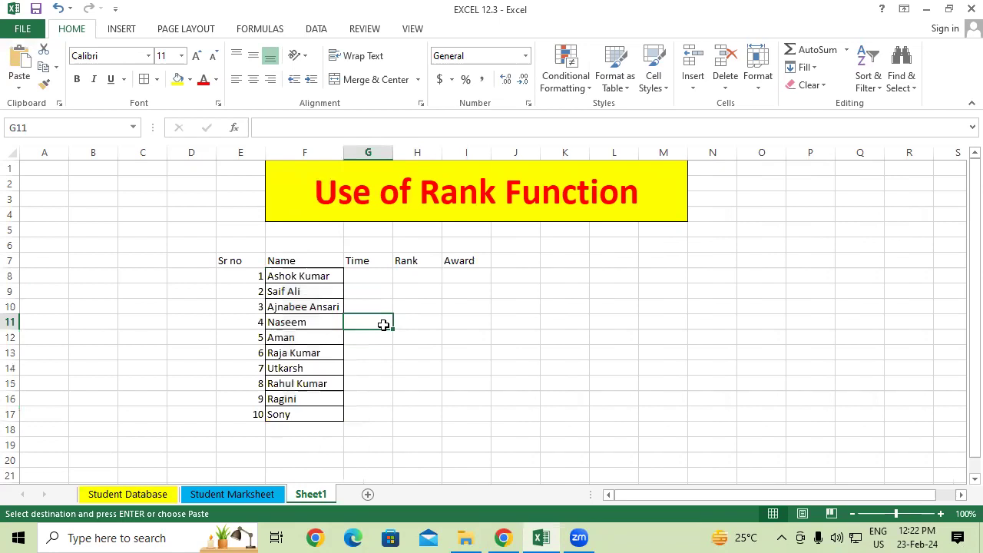
click(369, 281)
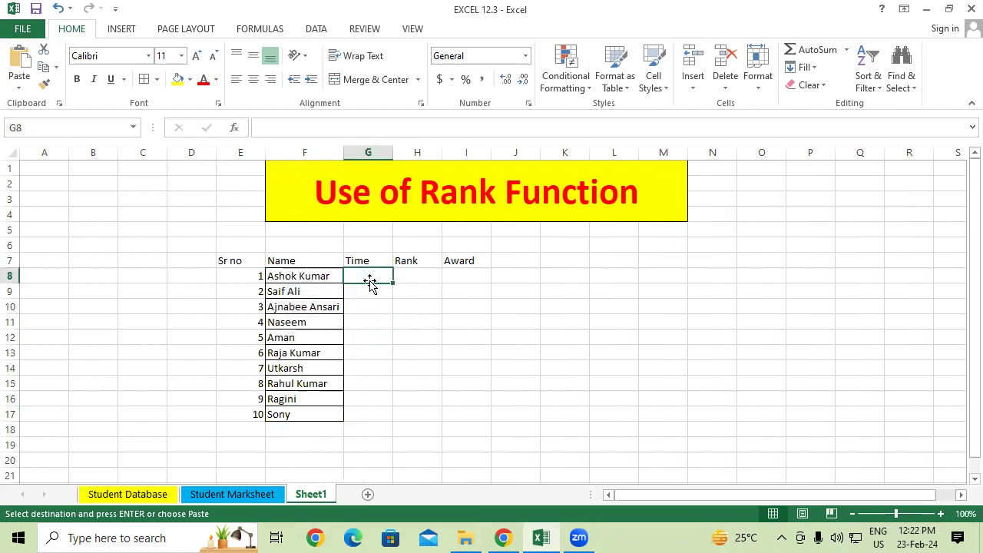
Step: Make the E7:I7 headings bold at 14 pt
drag(228, 261, 457, 255)
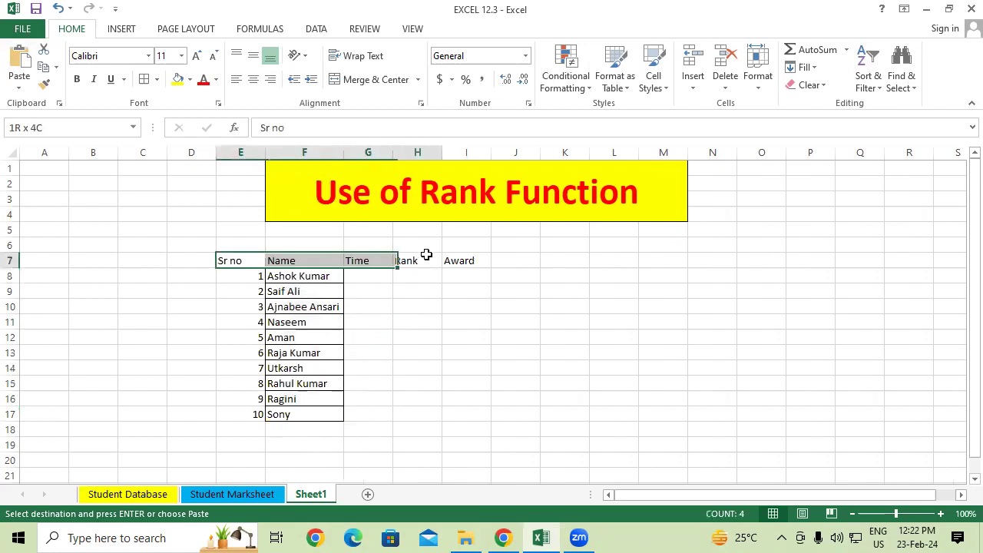
click(77, 79)
click(197, 56)
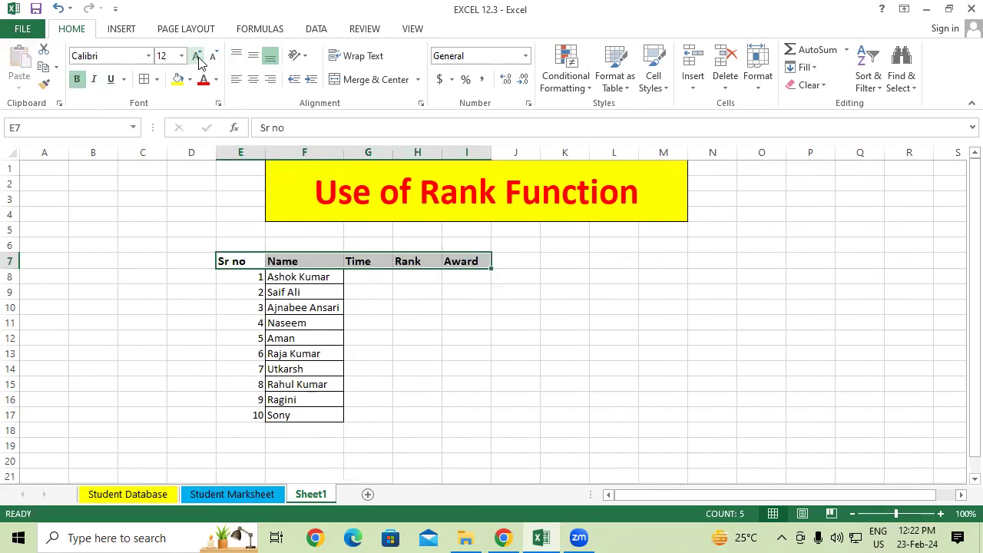
click(196, 56)
Step: Apply All Borders to the whole table E7:I17
drag(241, 261, 457, 411)
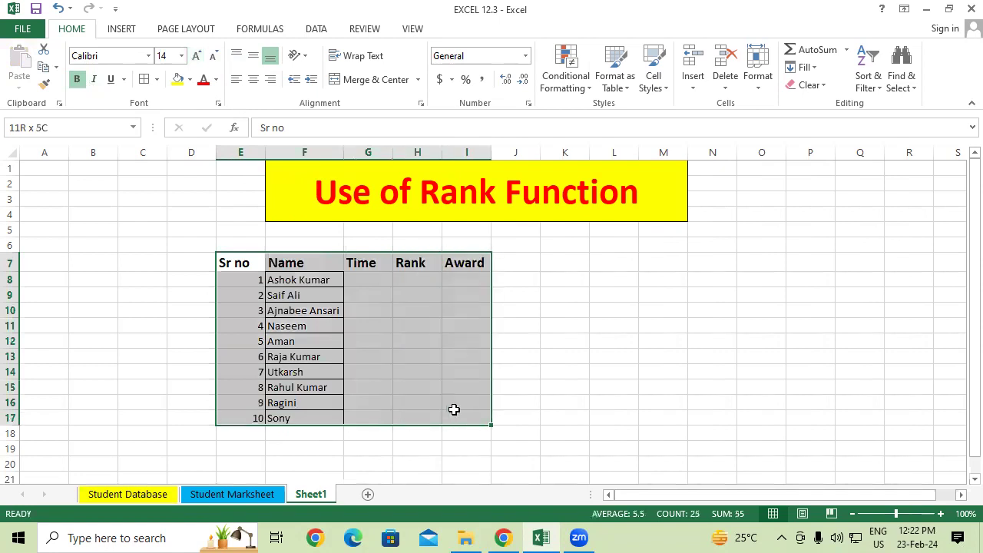
click(145, 79)
click(407, 370)
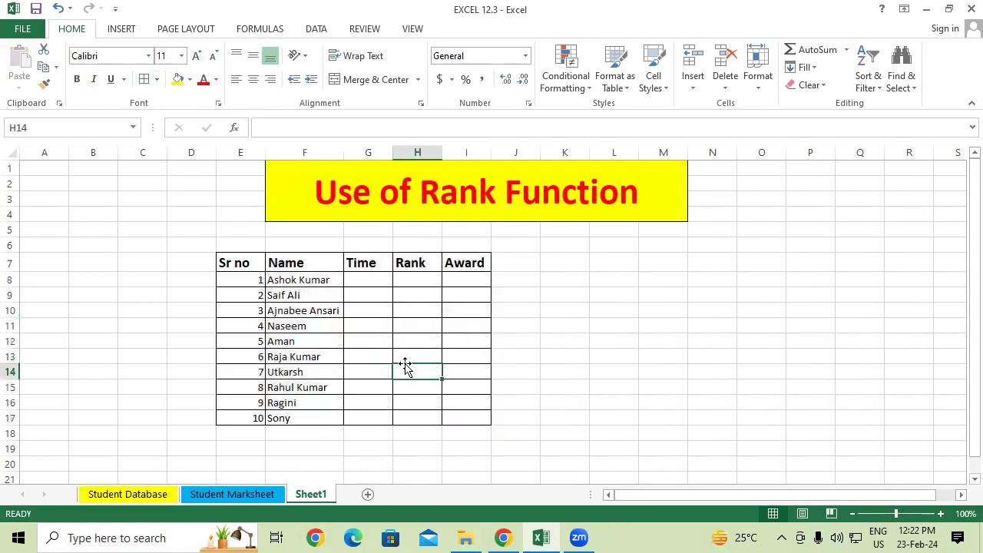
click(370, 298)
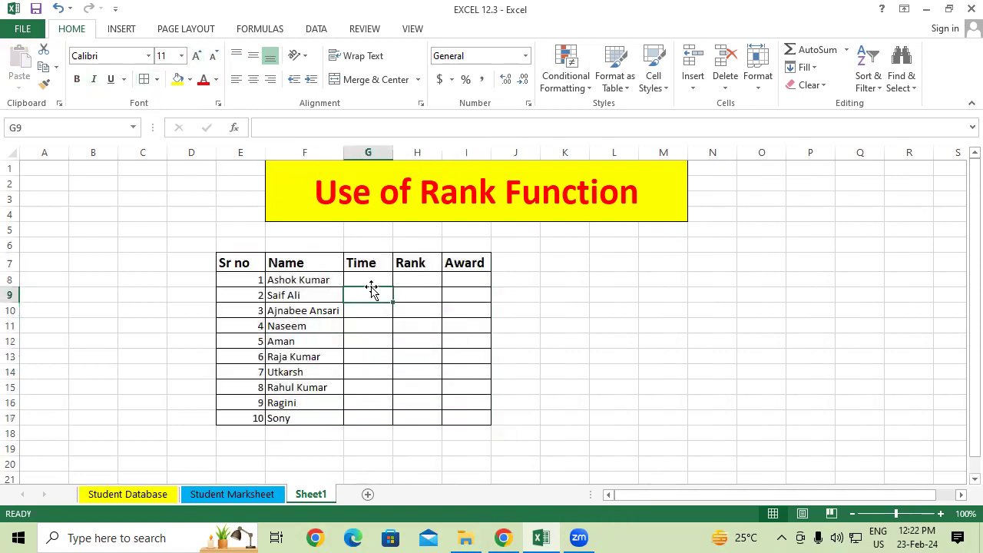
click(316, 280)
click(371, 280)
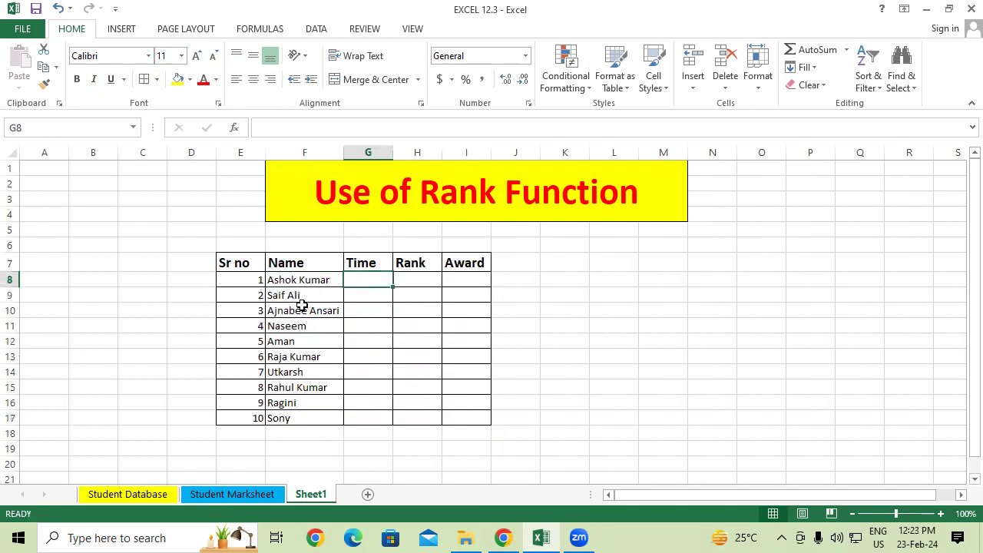
Step: Enter 6:00 as the first racer's time in G8
click(357, 294)
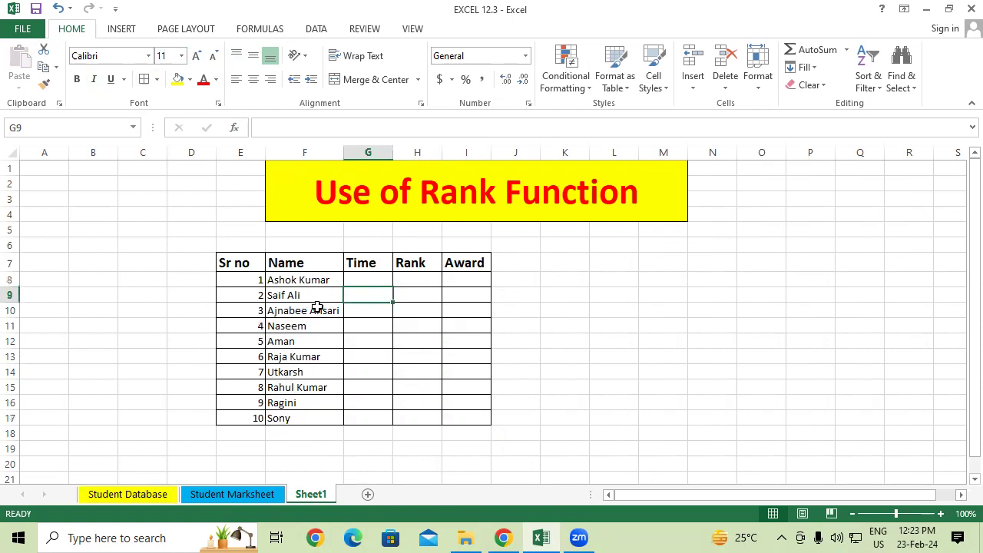
click(366, 309)
click(359, 326)
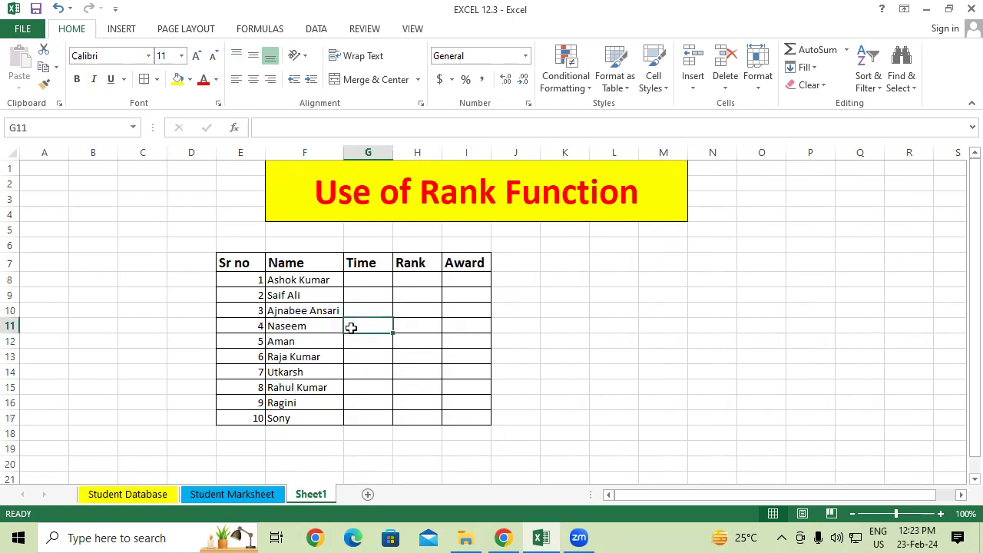
click(353, 339)
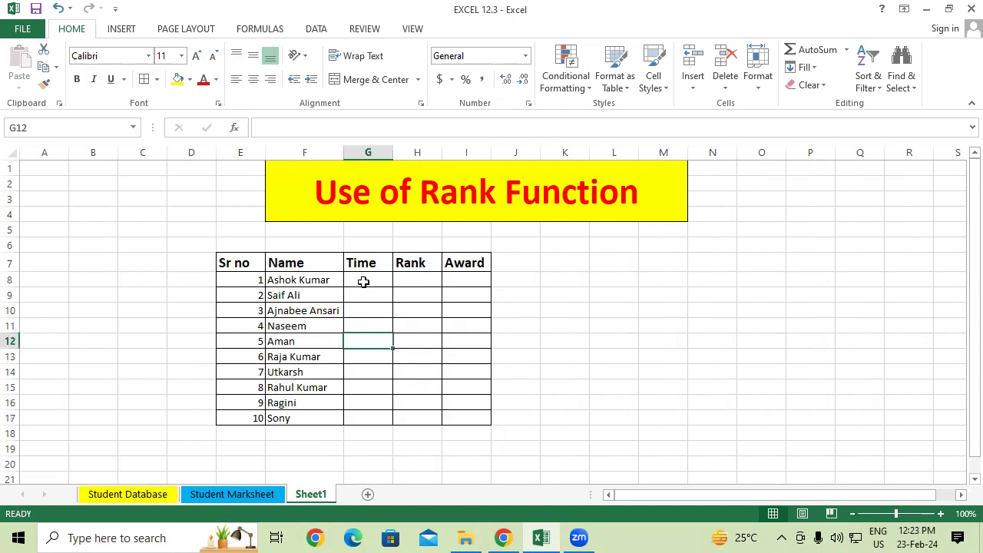
drag(363, 281, 358, 418)
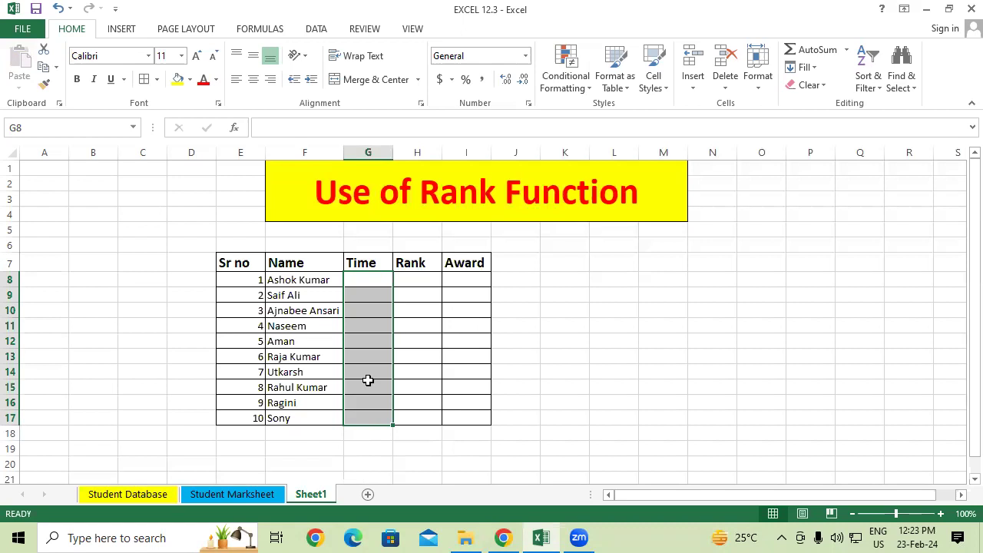
click(368, 380)
click(364, 279)
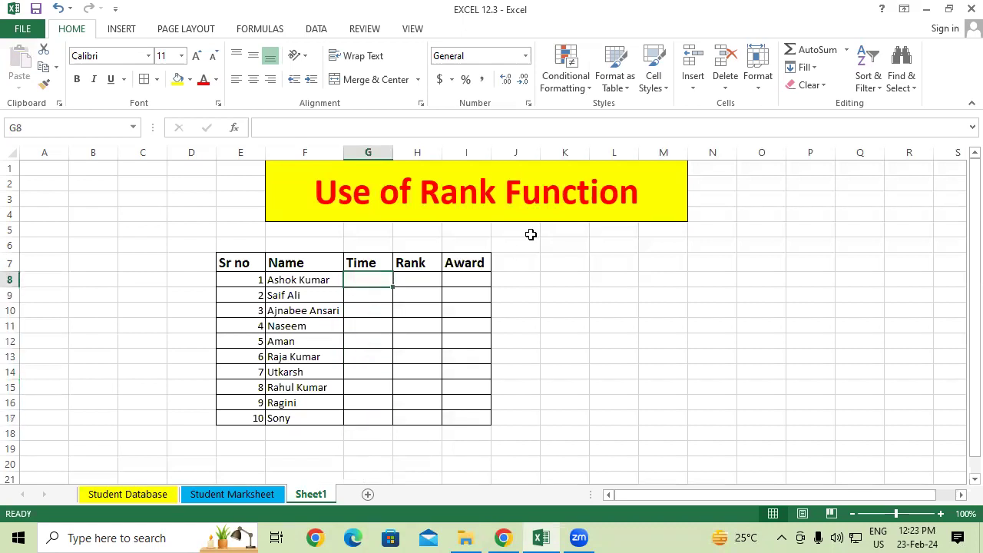
text(06)
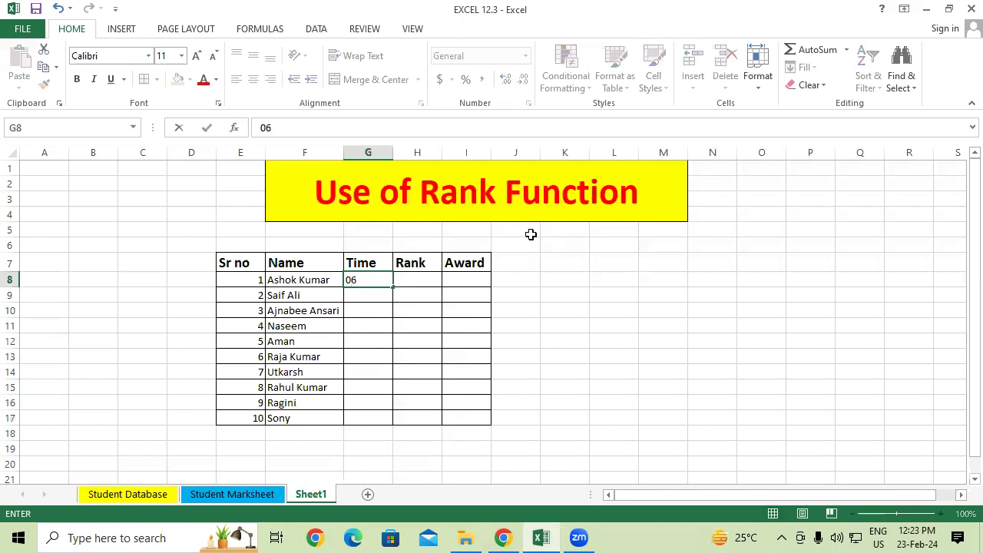
text(:00)
key(Return)
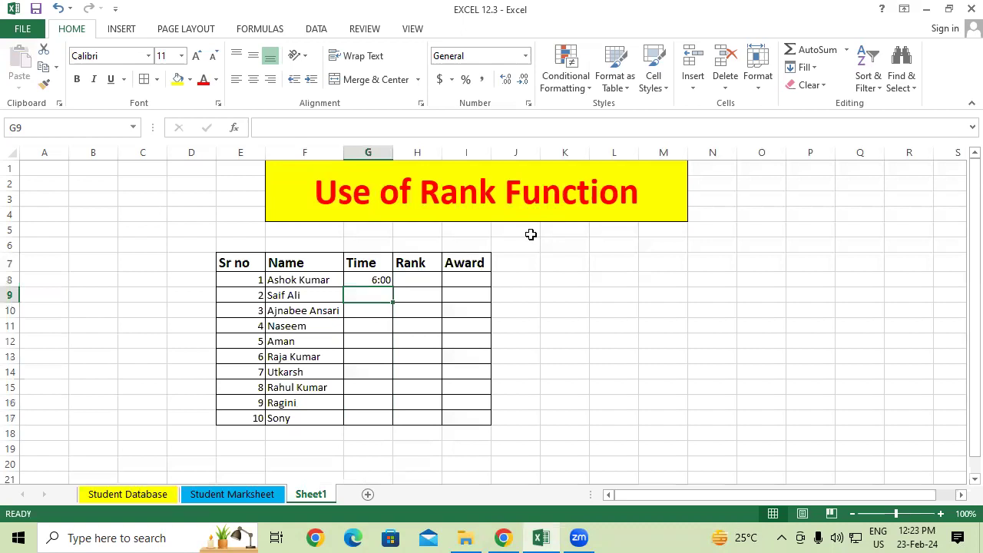
Step: Enter 6:10 and 5:40 as the second and third racers' times in G9:G10
drag(301, 295, 368, 282)
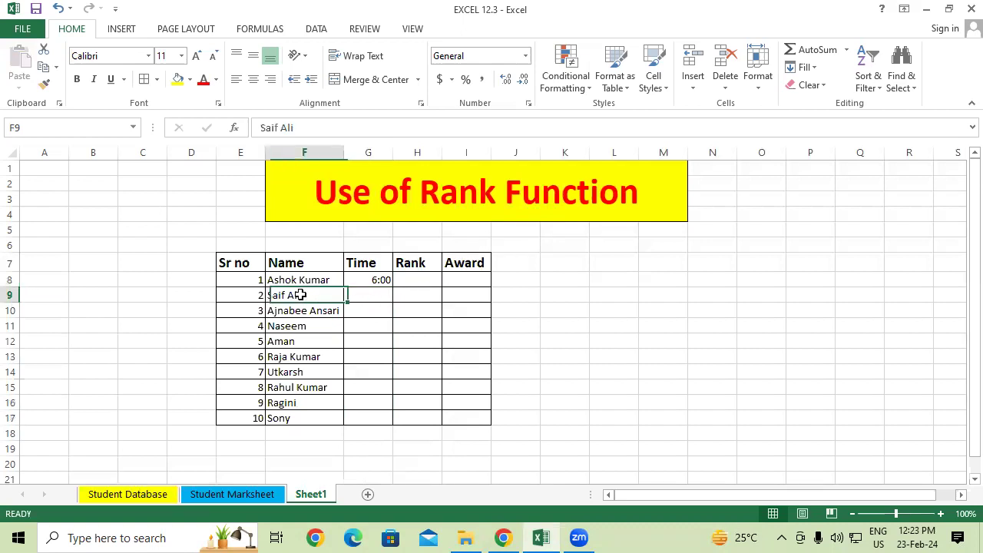
click(370, 295)
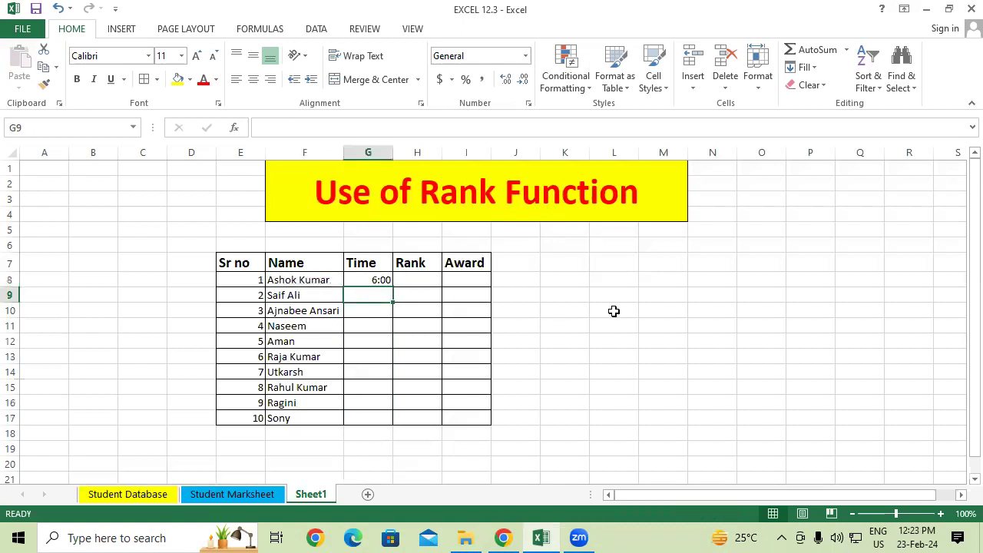
text(6:10)
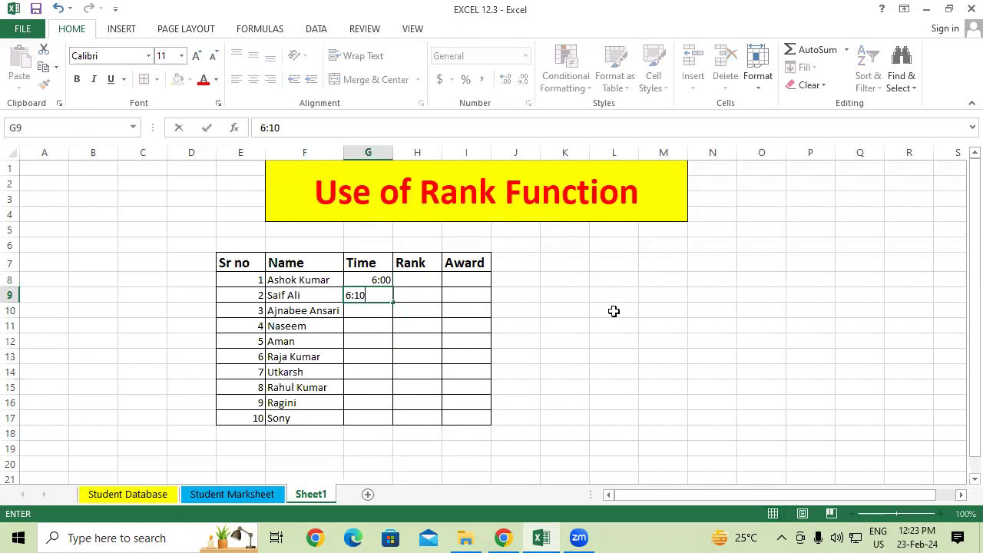
key(Return)
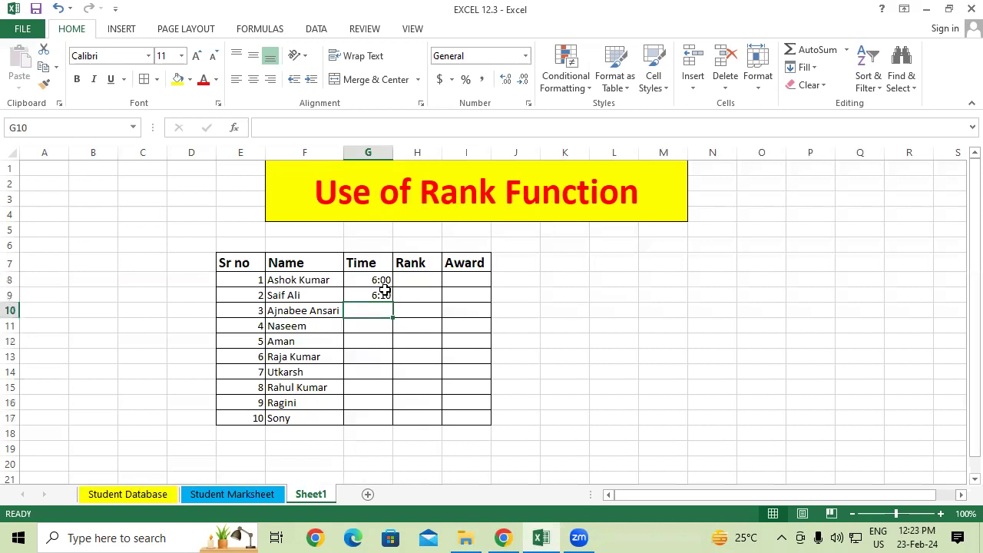
click(384, 292)
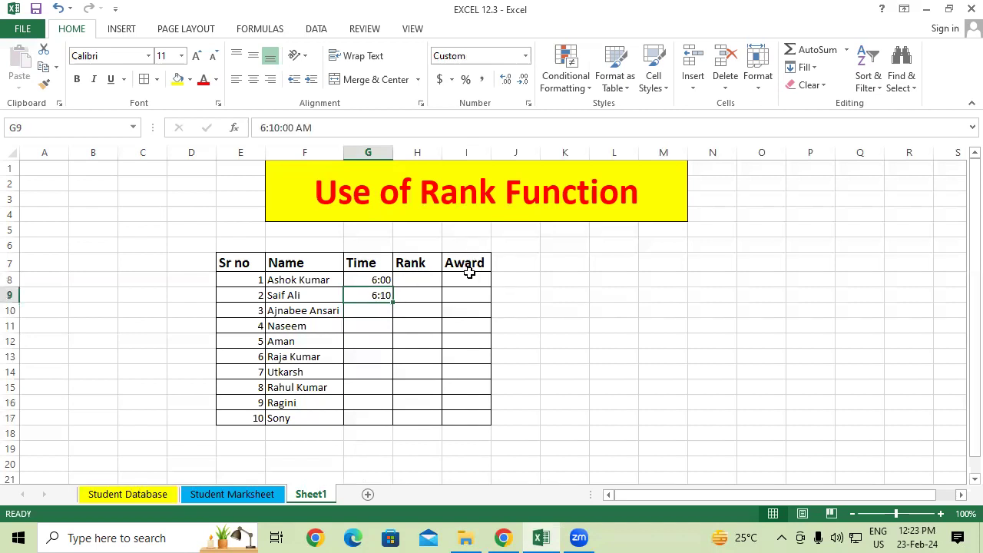
click(383, 309)
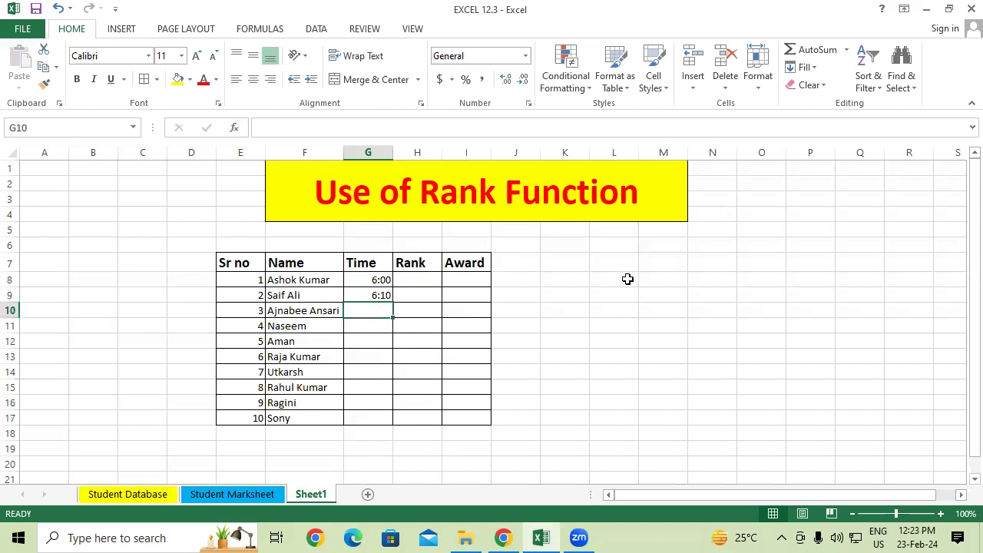
text(05:40)
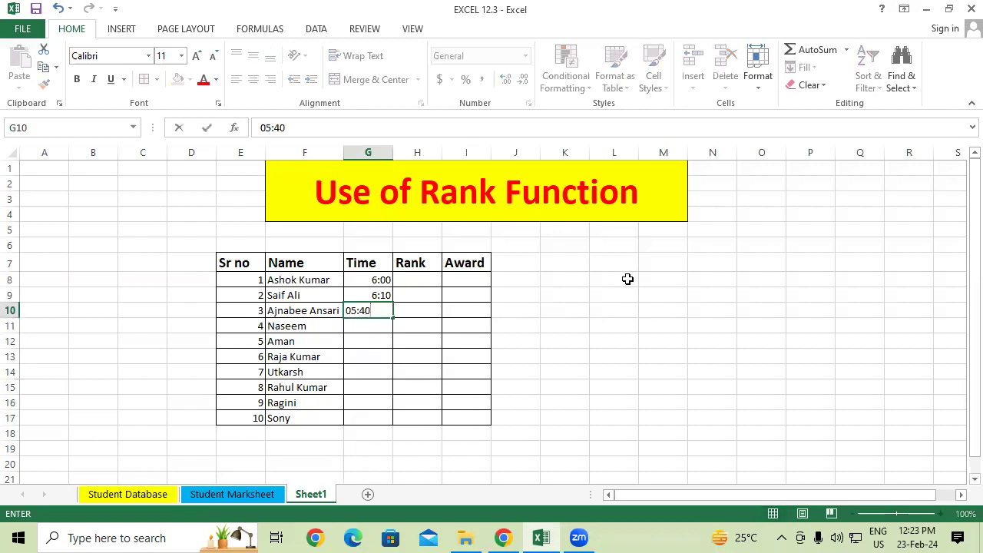
key(Return)
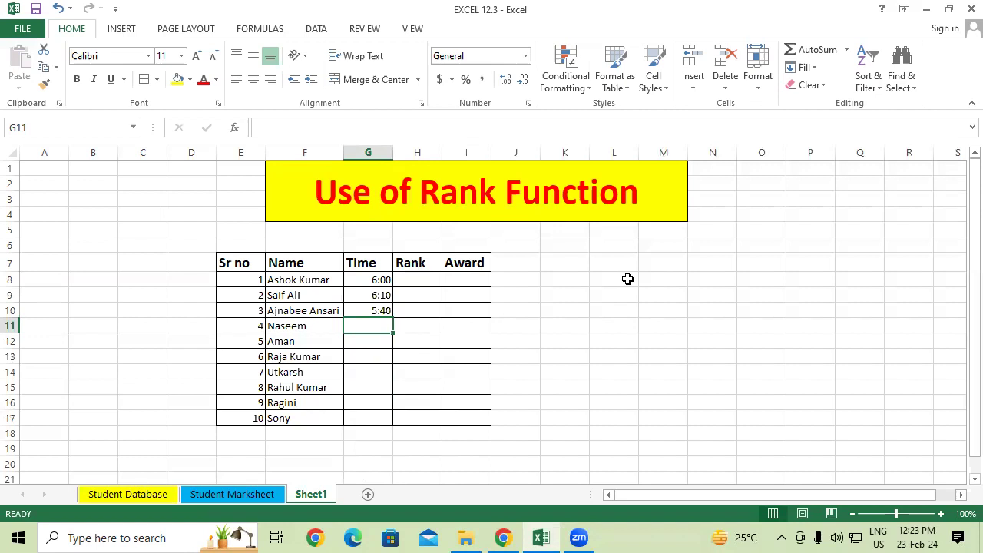
Step: Enter times 5:30, 7:00 and 6:30 in G11:G13
text(5:30)
key(Return)
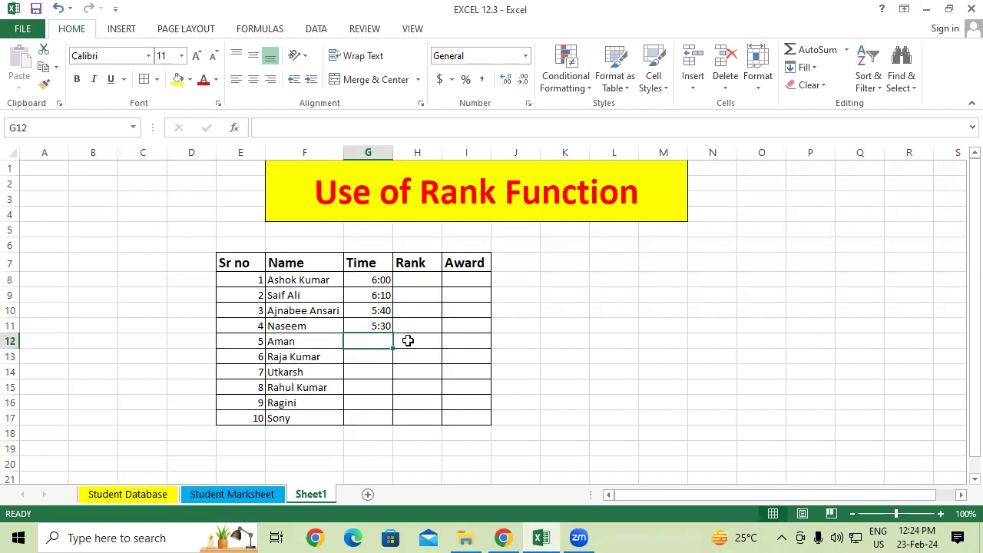
text(07:00)
key(Return)
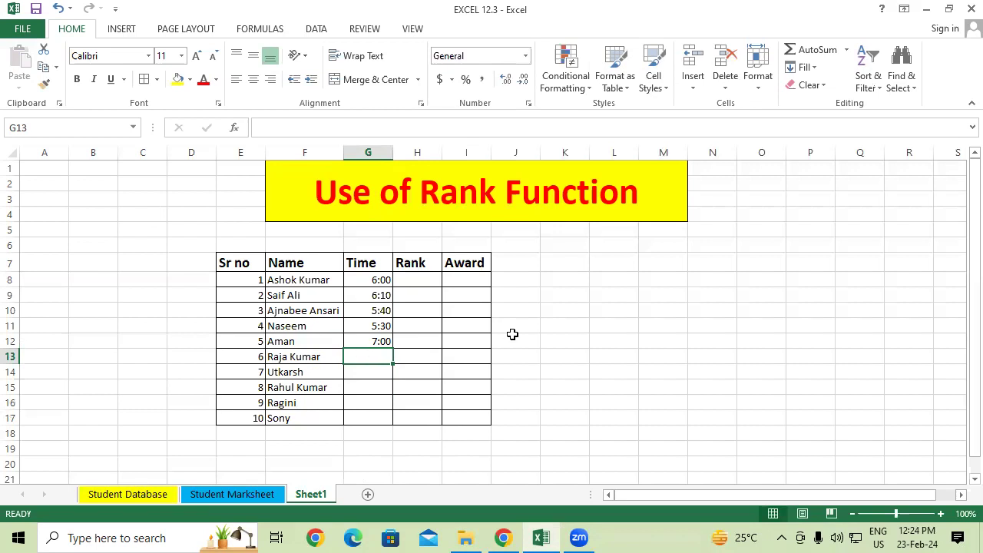
text(06)
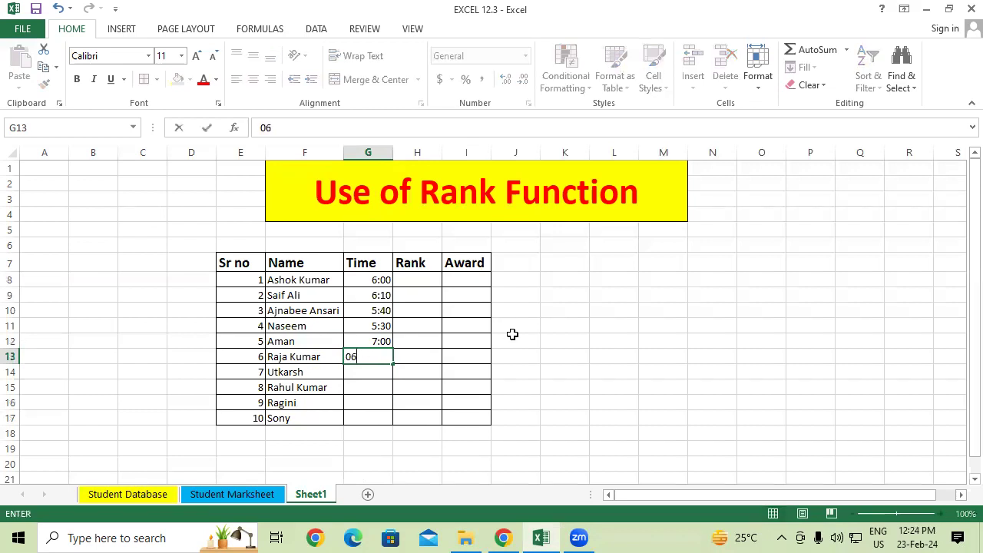
text(:)
text(3)
text(0)
key(Return)
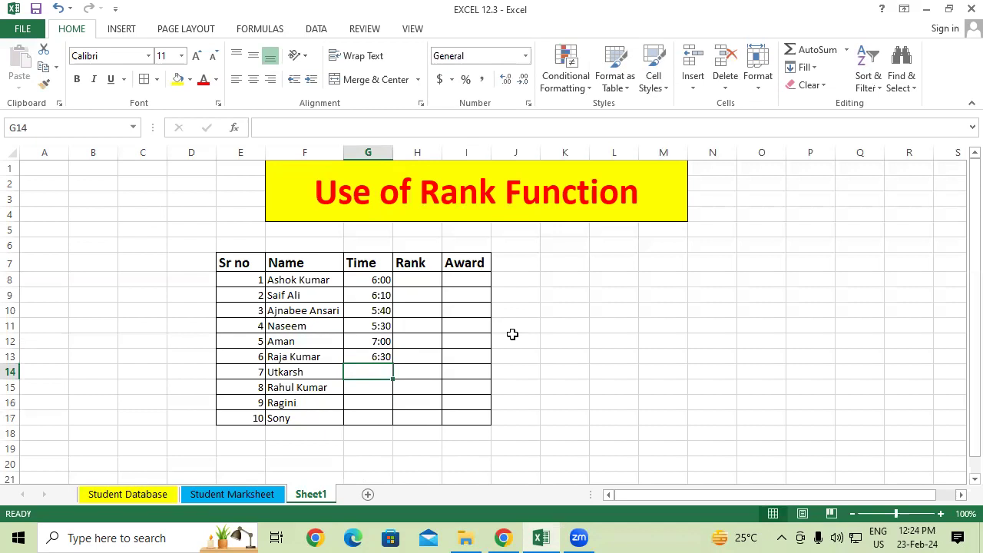
Step: Enter 5:35, 7:10, 4:10 and 5:01 in G14:G17, then select the Time column
text(05:30)
key(BackSpace)
text(5)
key(Return)
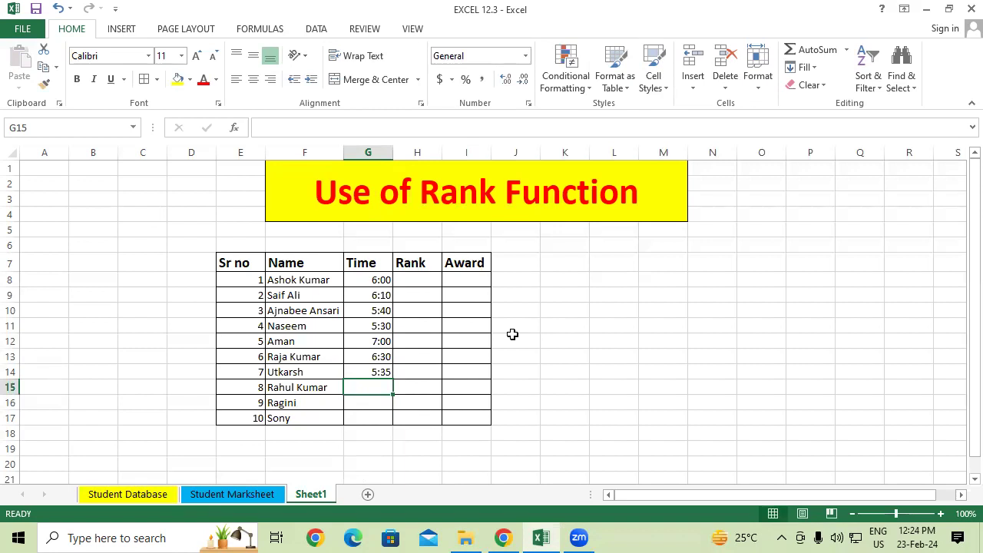
text(07:10)
key(Return)
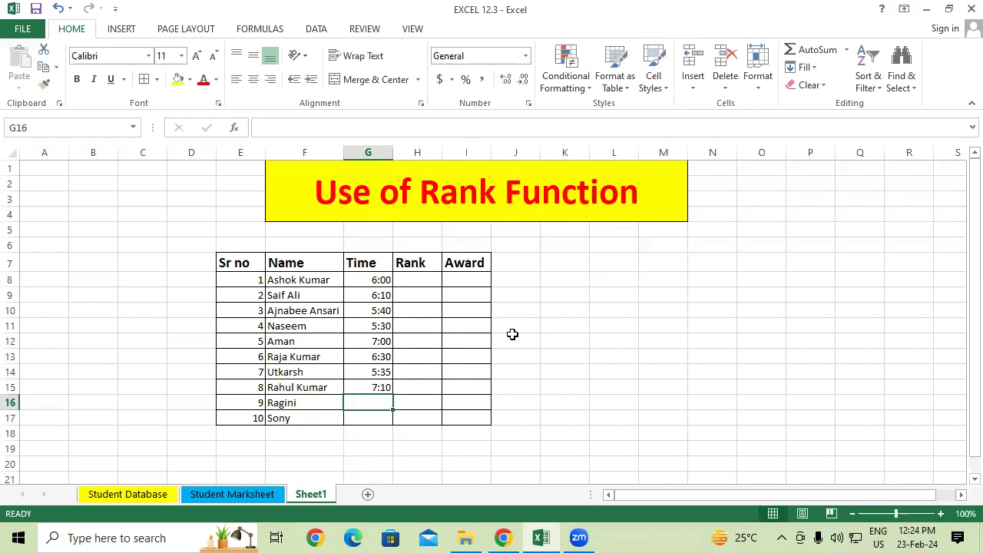
text(4:1)
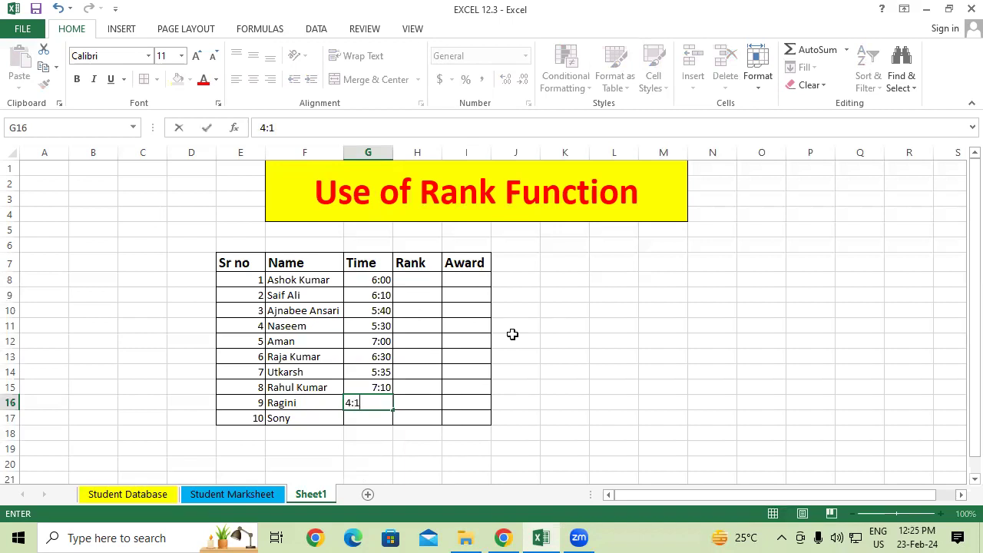
text(0)
key(Return)
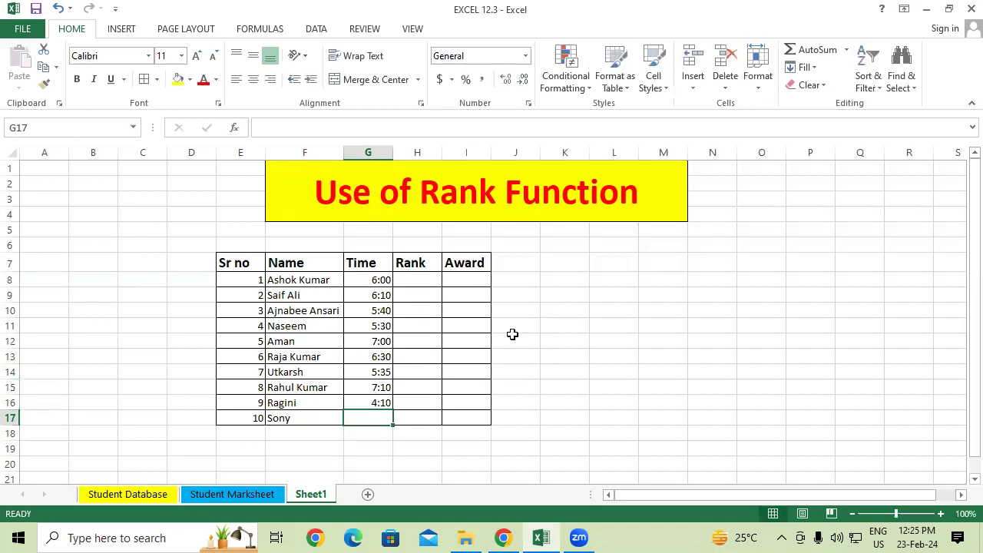
text(05:01)
key(Return)
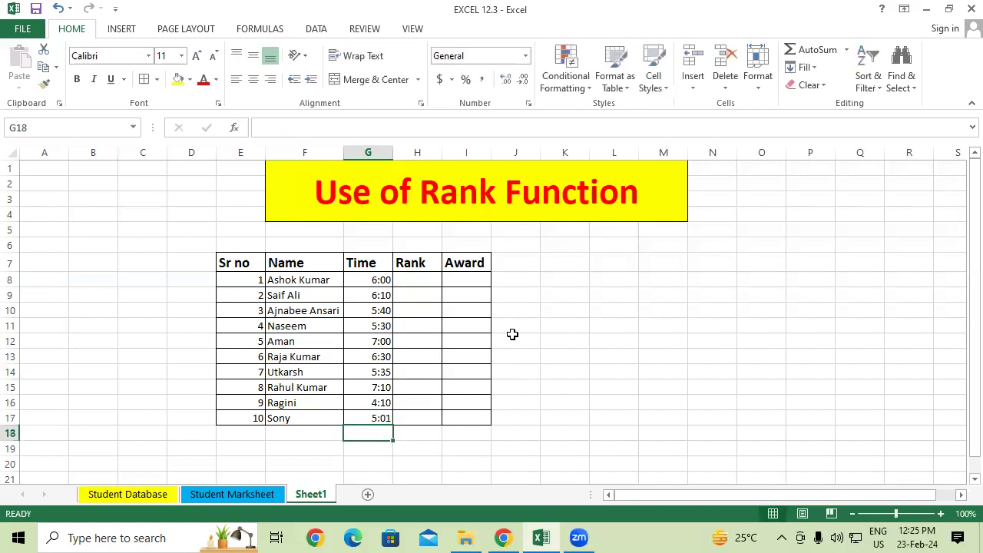
mouse_move(358, 284)
mouse_down()
mouse_move(376, 443)
mouse_move(374, 411)
mouse_up()
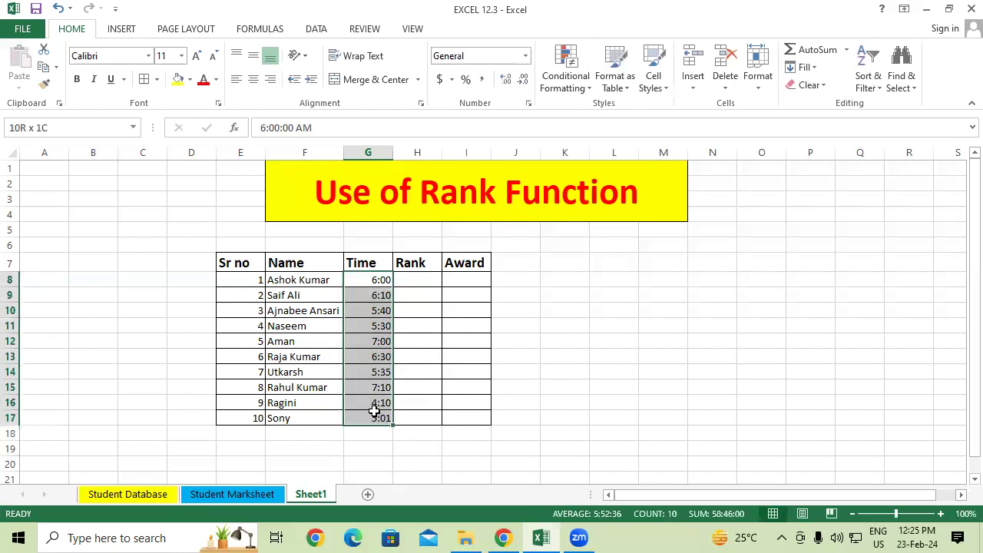
click(447, 328)
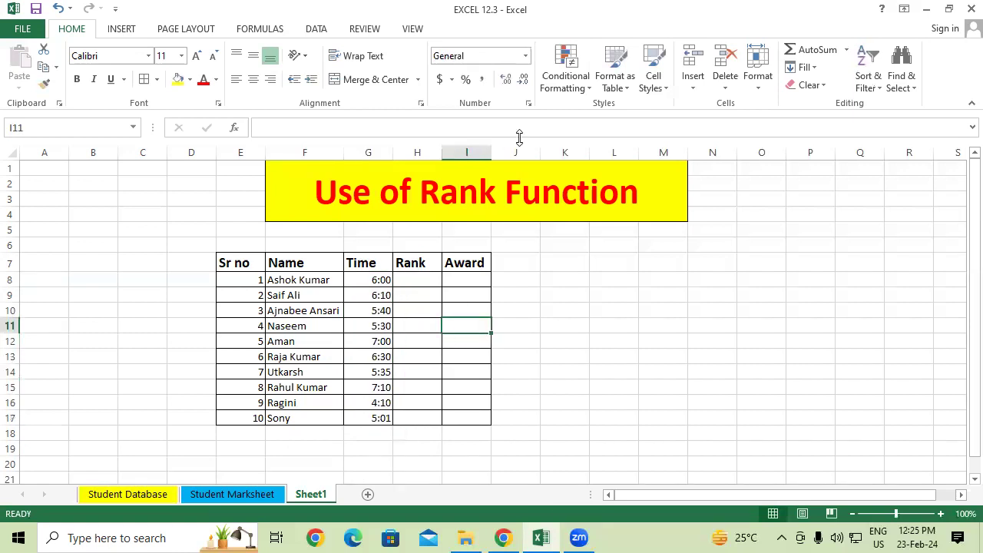
key(ctrl+2)
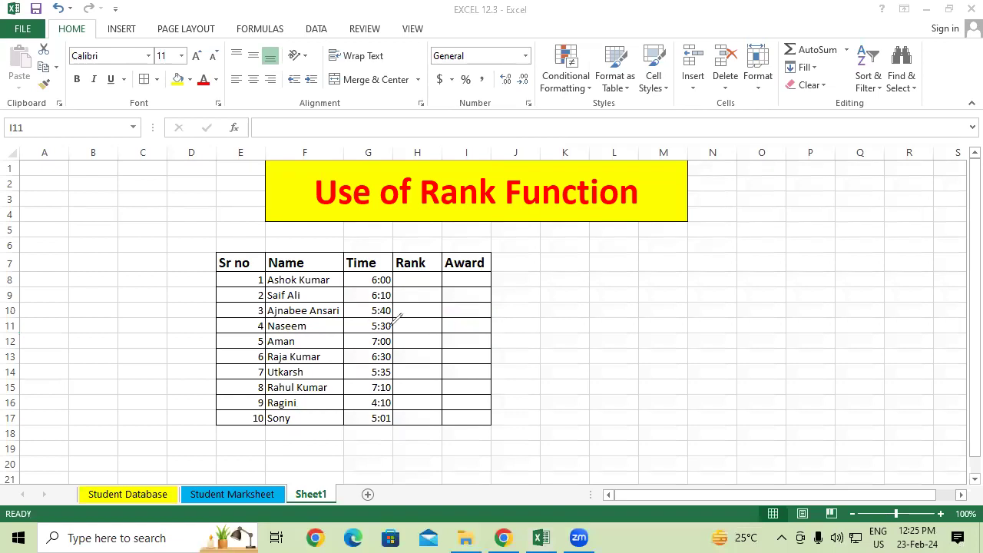
drag(365, 421, 403, 428)
drag(367, 379, 390, 378)
mouse_move(397, 388)
mouse_down()
mouse_move(414, 382)
mouse_move(423, 423)
mouse_up()
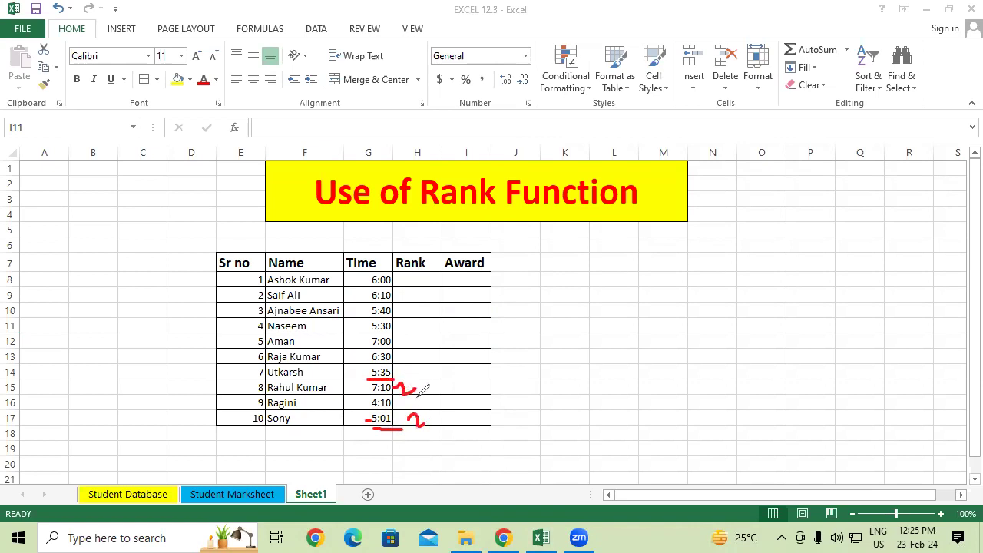
mouse_move(516, 304)
mouse_down()
mouse_move(526, 344)
mouse_move(547, 318)
mouse_up()
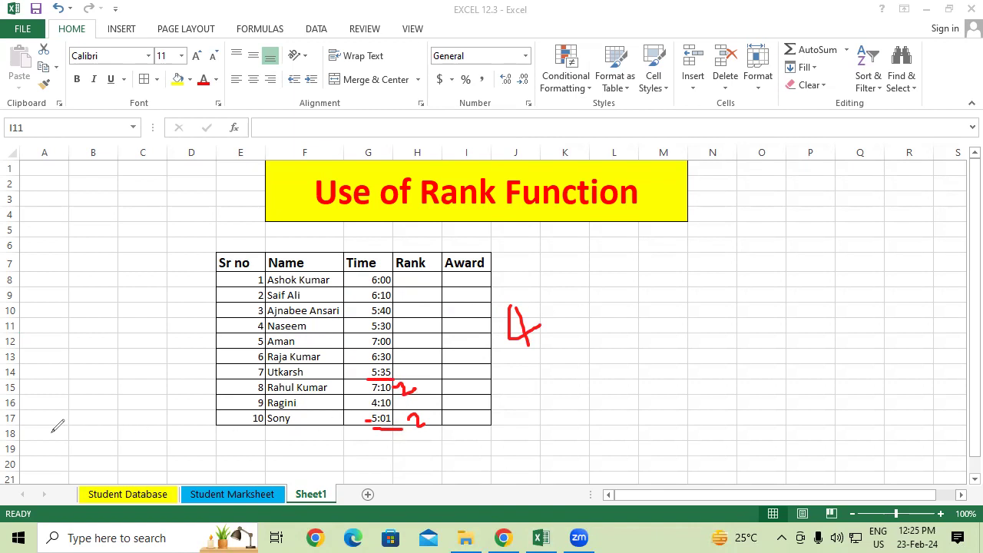
key(Escape)
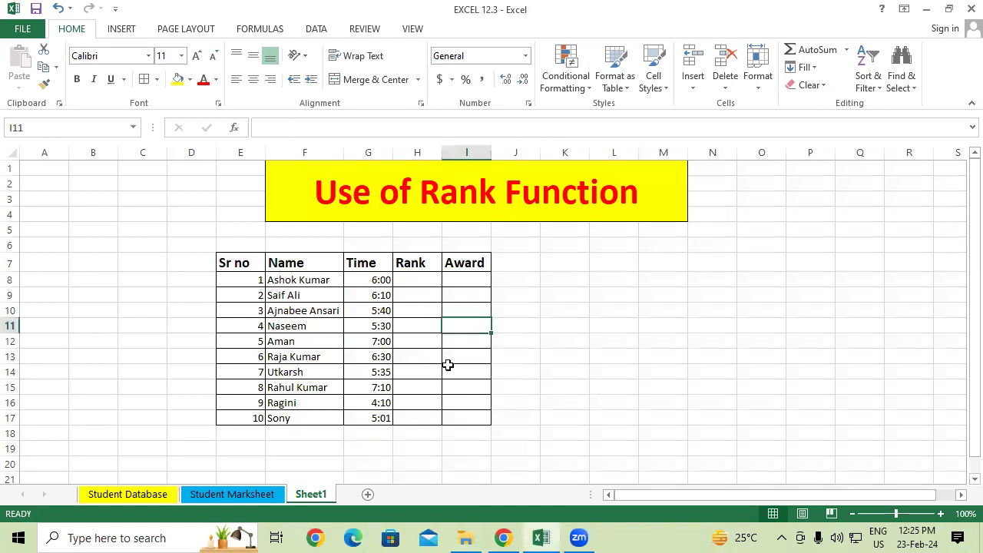
click(418, 277)
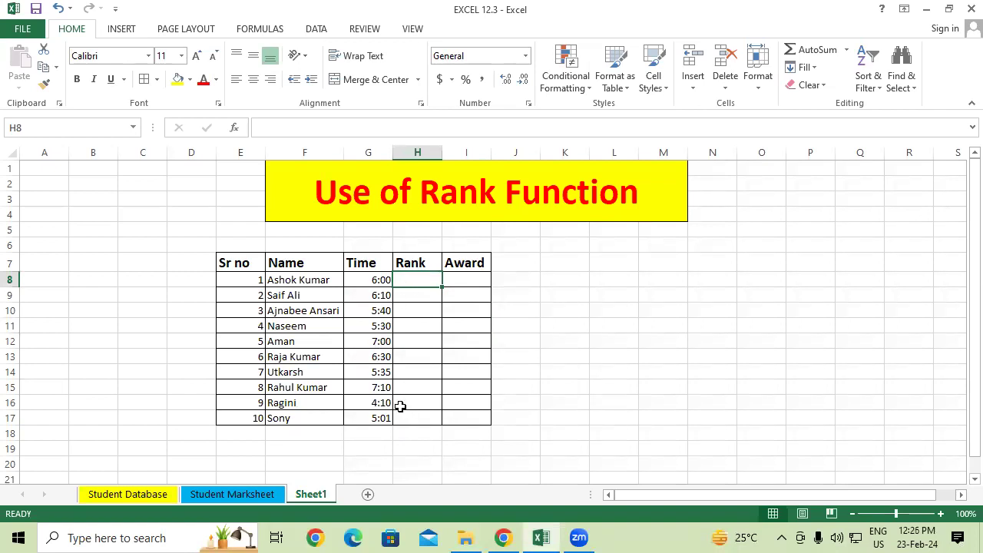
mouse_move(303, 404)
mouse_down()
mouse_move(379, 402)
mouse_move(395, 419)
mouse_up()
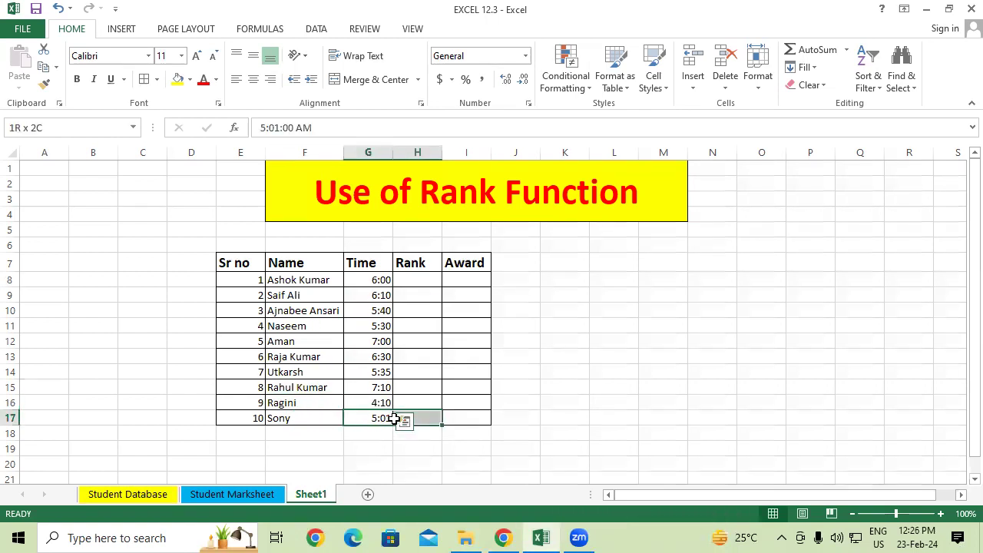
click(367, 328)
click(354, 356)
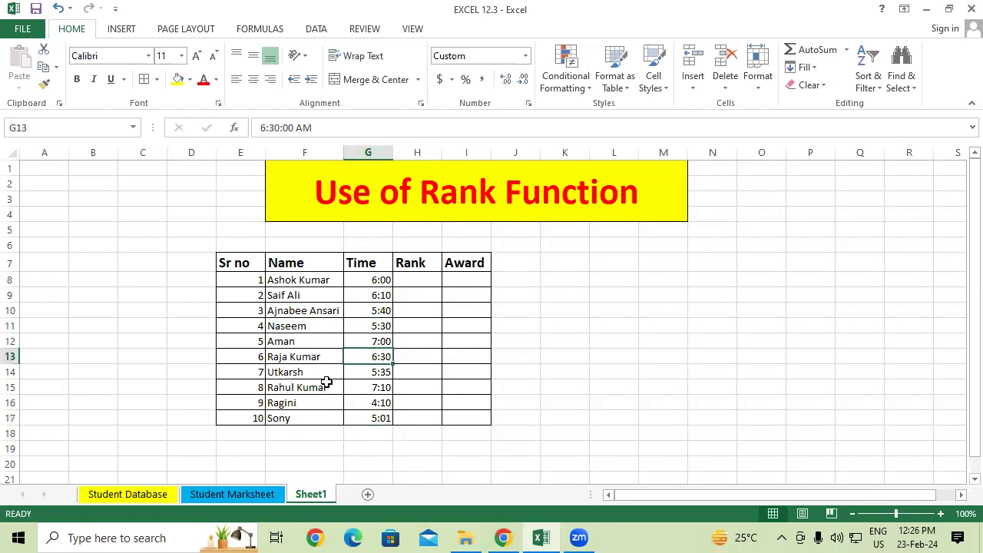
drag(329, 374, 376, 371)
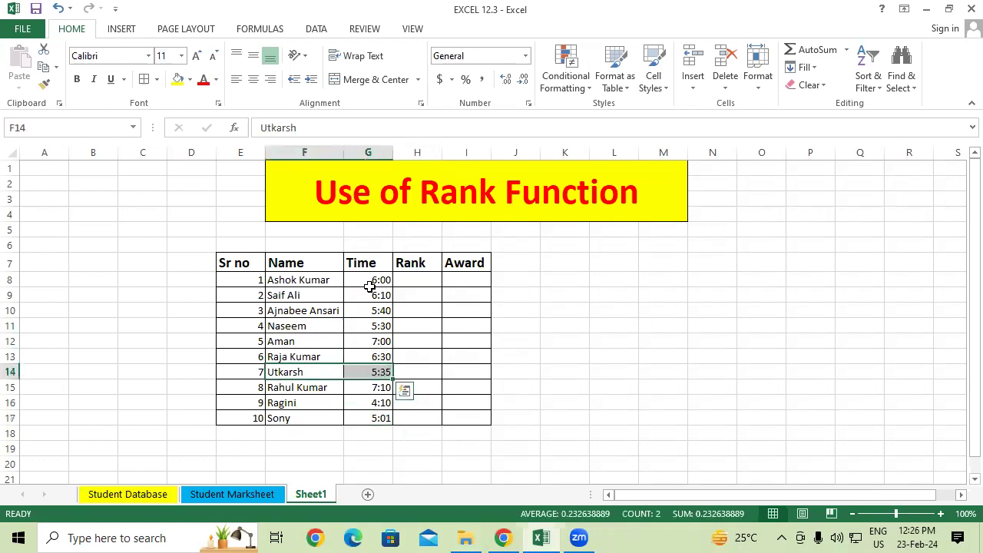
drag(382, 280, 384, 419)
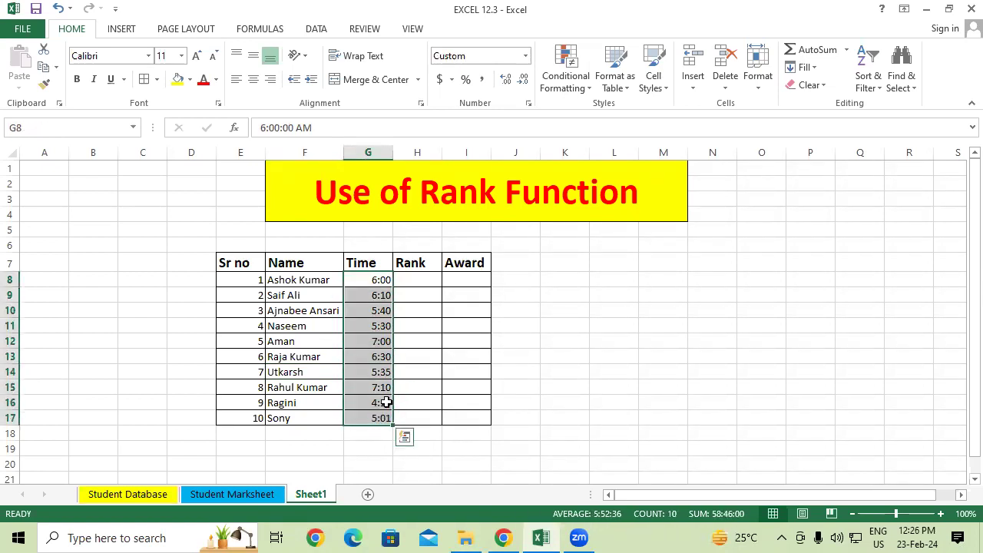
click(413, 284)
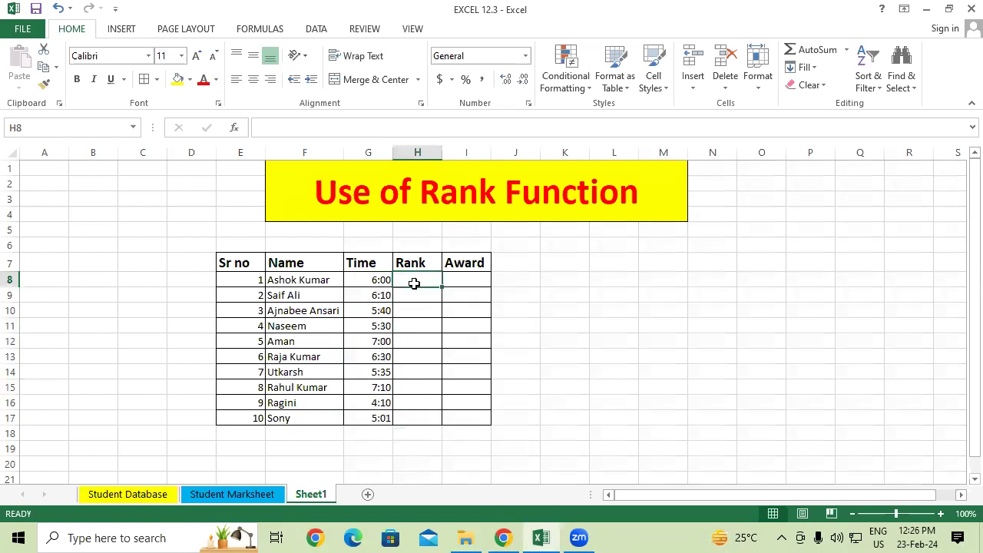
Step: Begin =rank(G8,G7:G17 in H8, ranking G8's time against the Time column
text(=r)
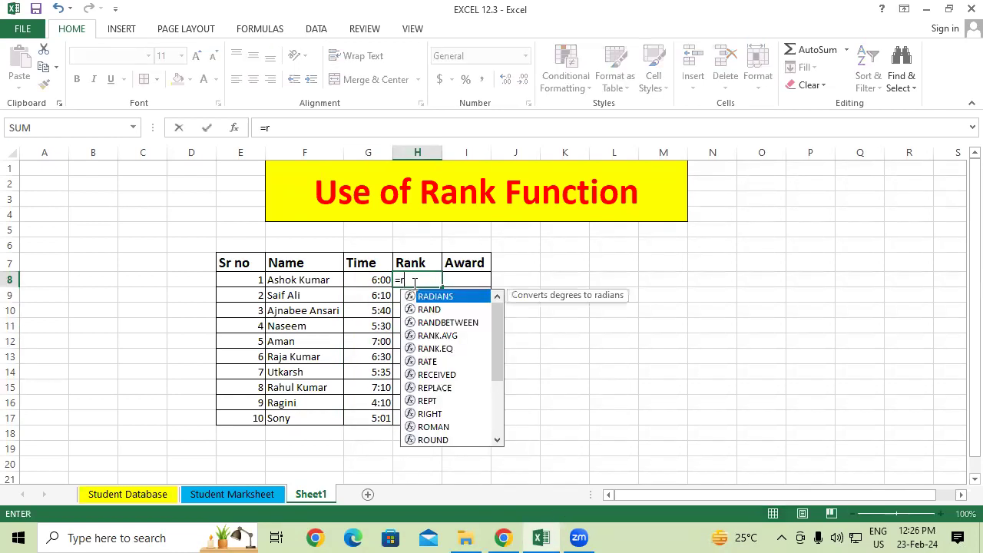
text(ank)
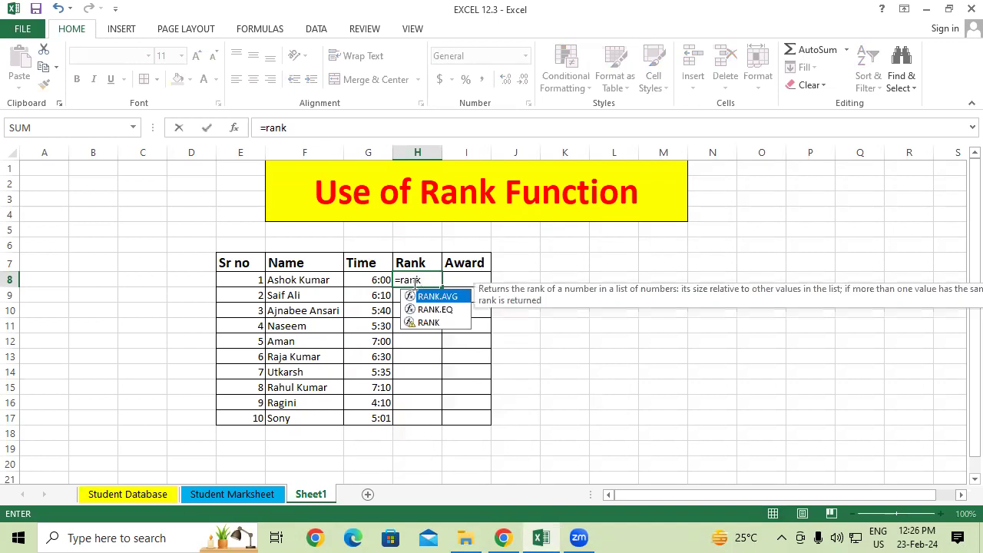
text(()
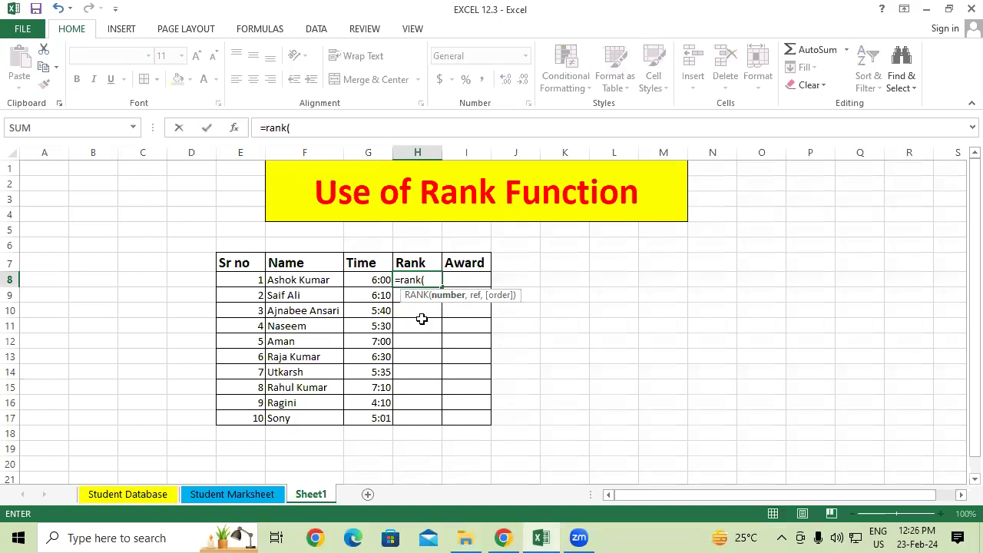
click(373, 283)
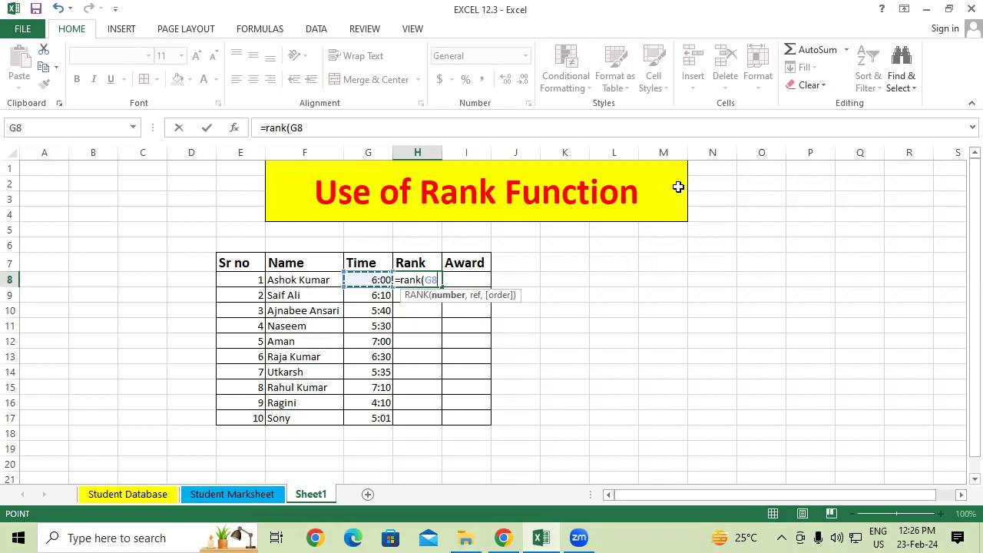
text(,)
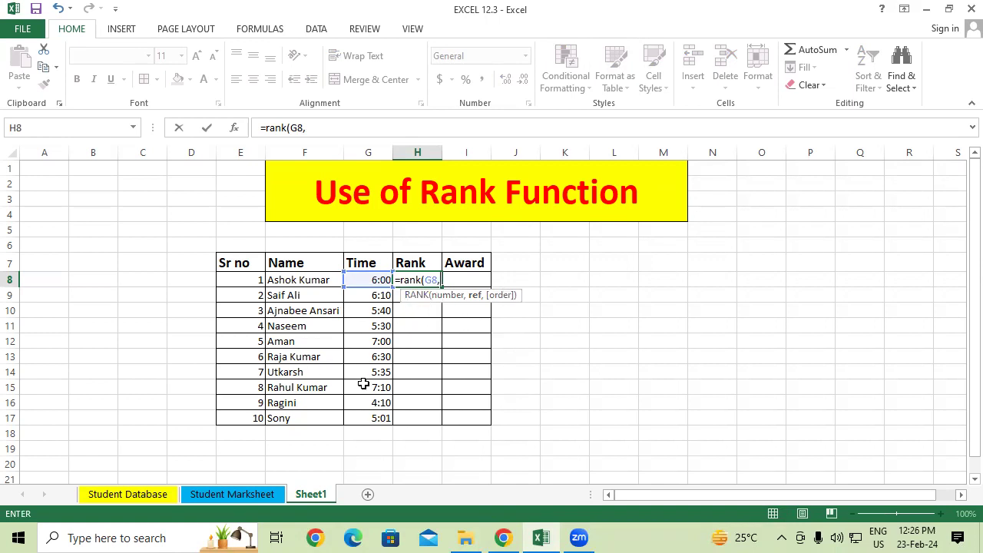
drag(371, 267, 377, 420)
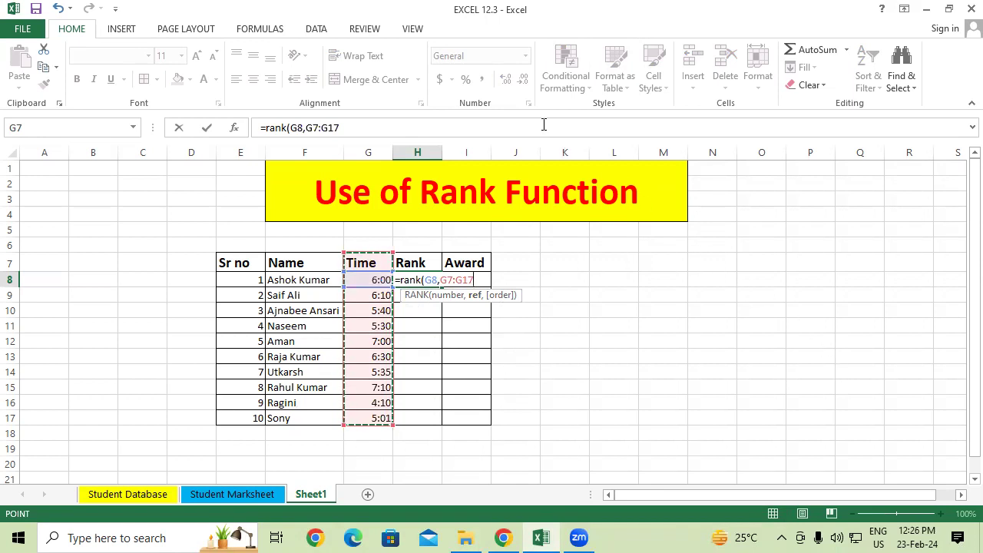
Step: Circle the range argument and handwrite a red 'Fix' note beside the table
drag(444, 273, 446, 261)
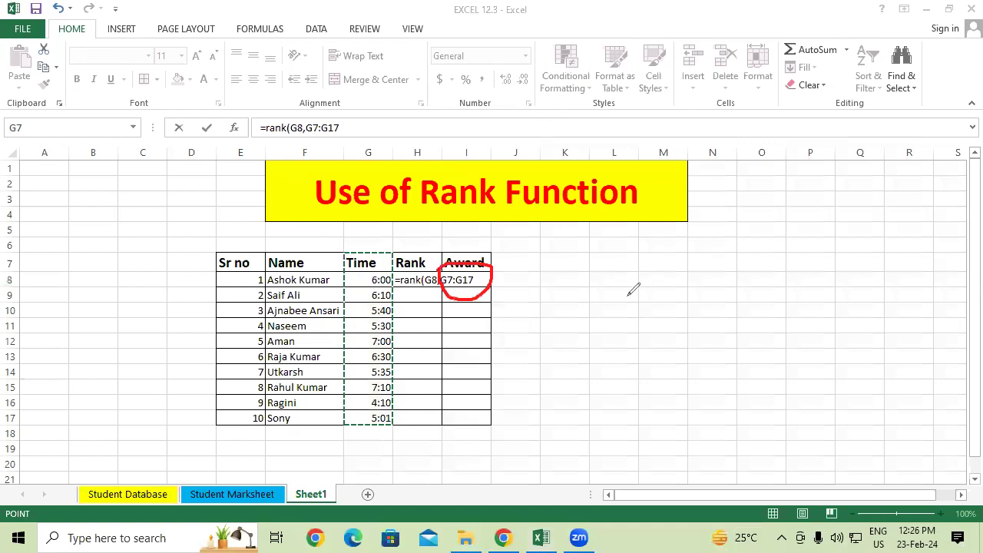
mouse_move(626, 242)
mouse_down()
mouse_move(641, 283)
mouse_move(657, 229)
mouse_up()
drag(631, 263, 684, 272)
drag(679, 233, 702, 256)
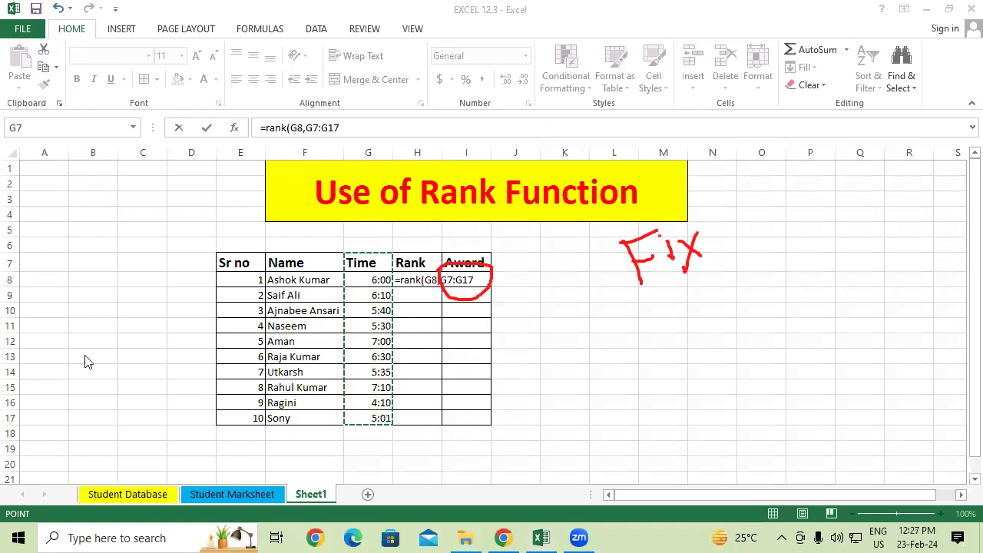
Step: Abandon the unfinished rank formula and enter demo values 10 in L8 and 15 in M8
key(Escape)
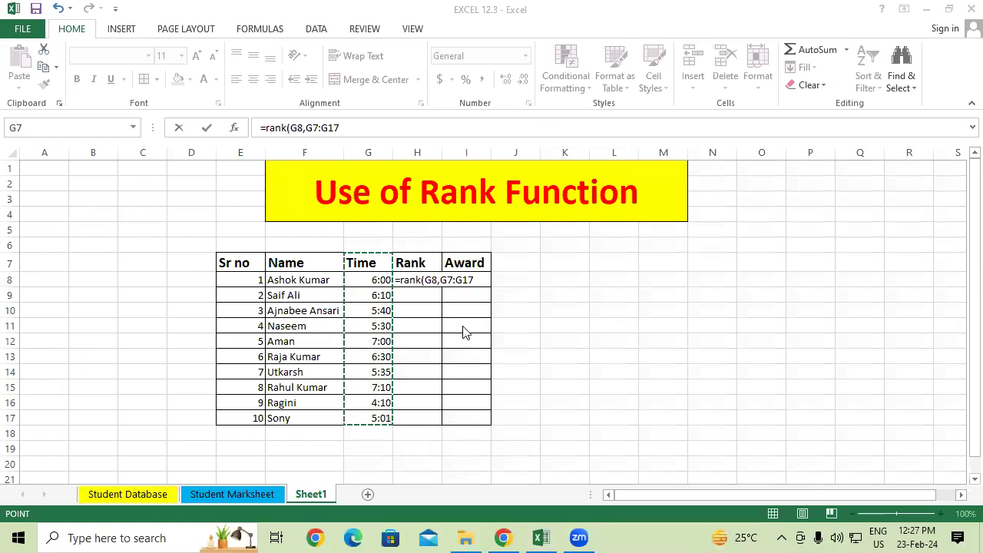
click(500, 305)
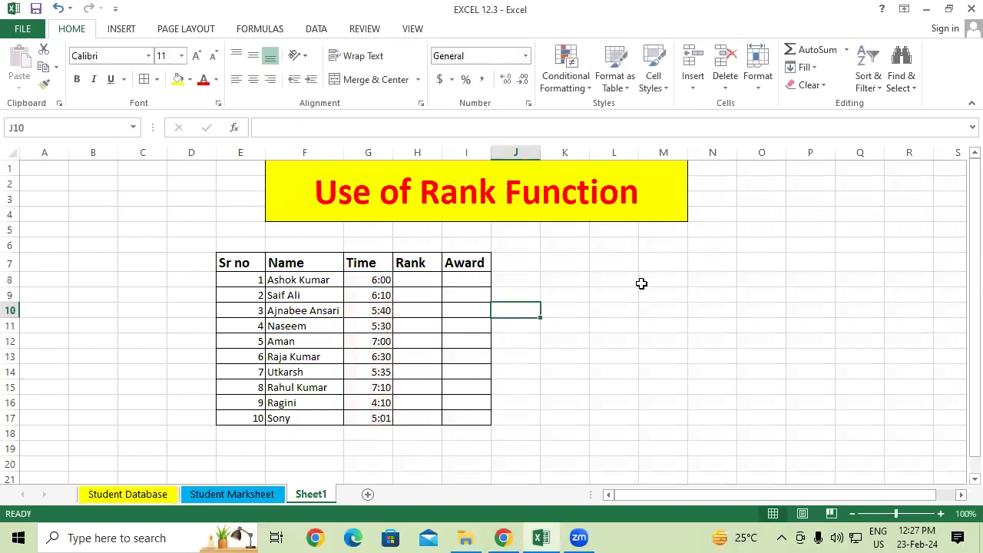
click(625, 281)
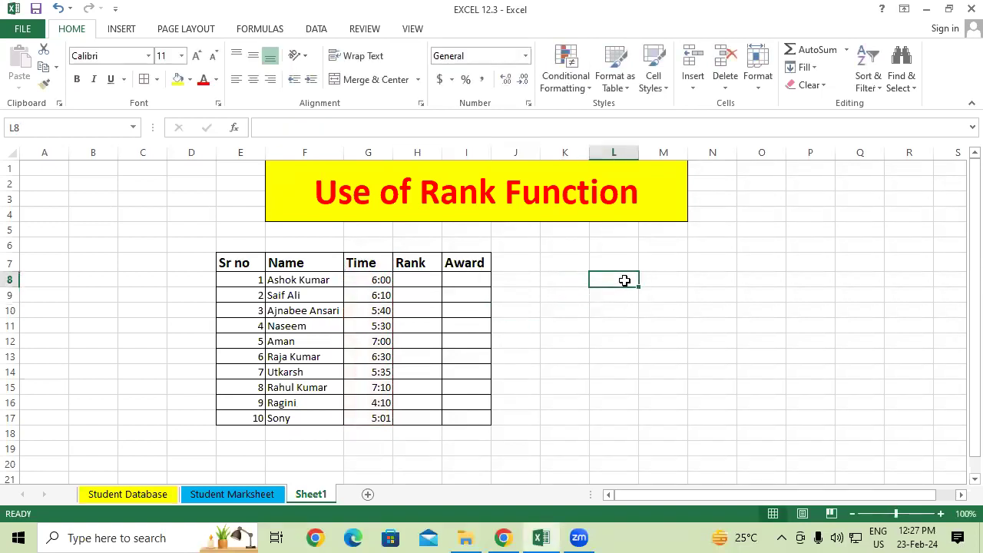
text(10)
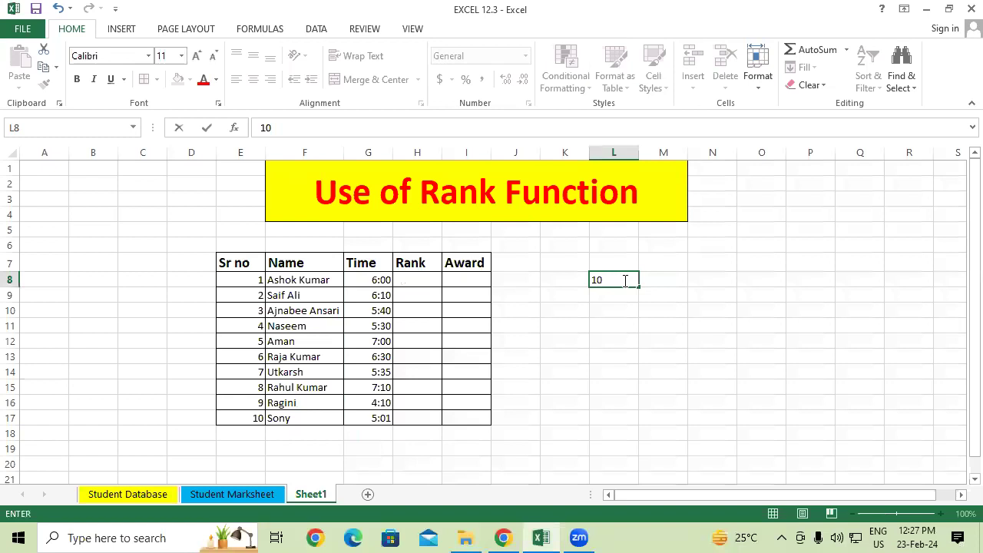
key(Tab)
text(15)
text(0)
key(BackSpace)
key(Tab)
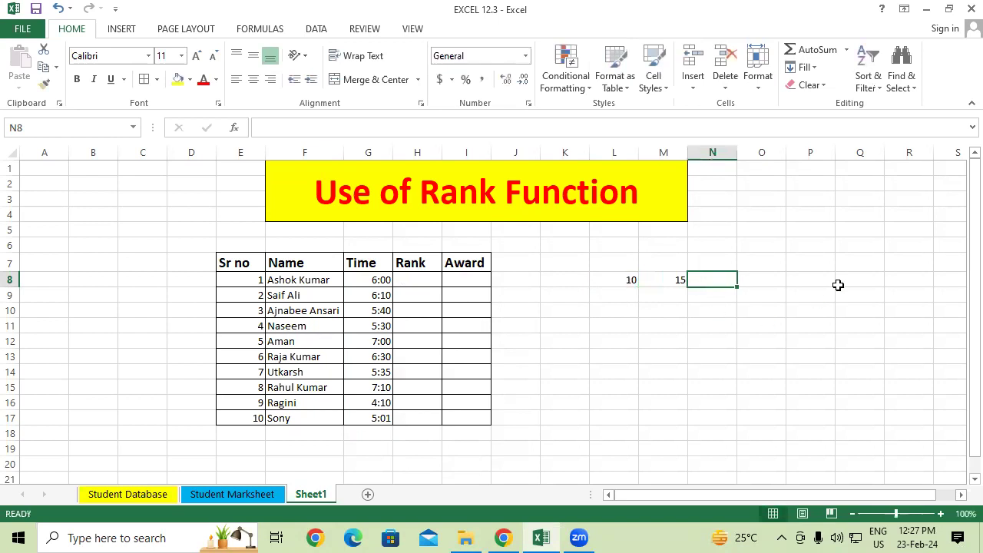
Step: Enter =L8+M8 in N8 so it shows 25
text(=)
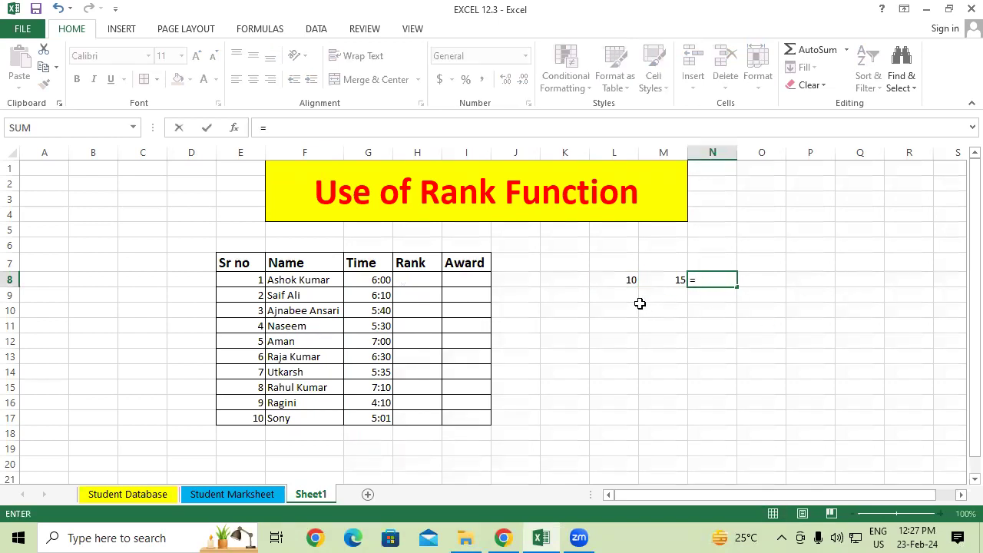
click(622, 282)
text(+)
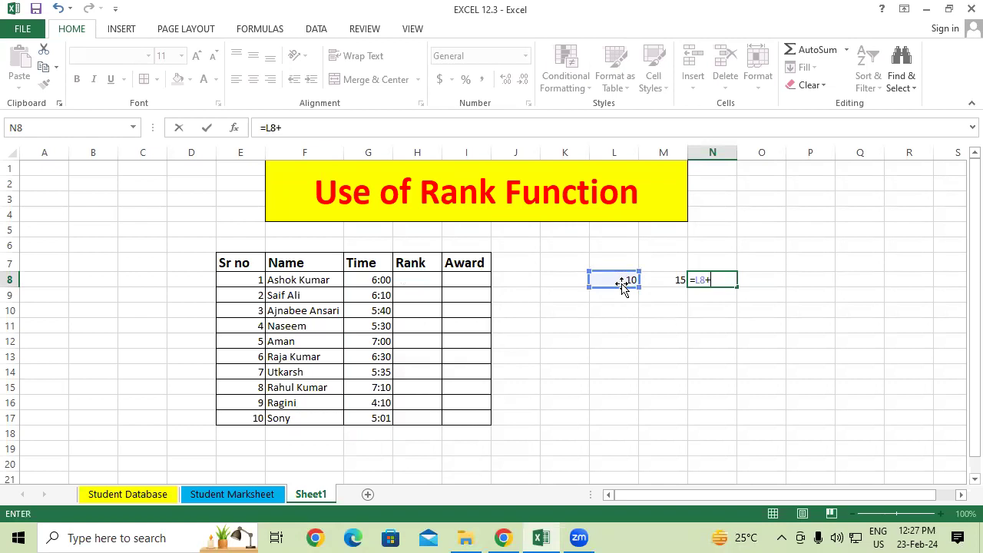
click(663, 275)
key(Return)
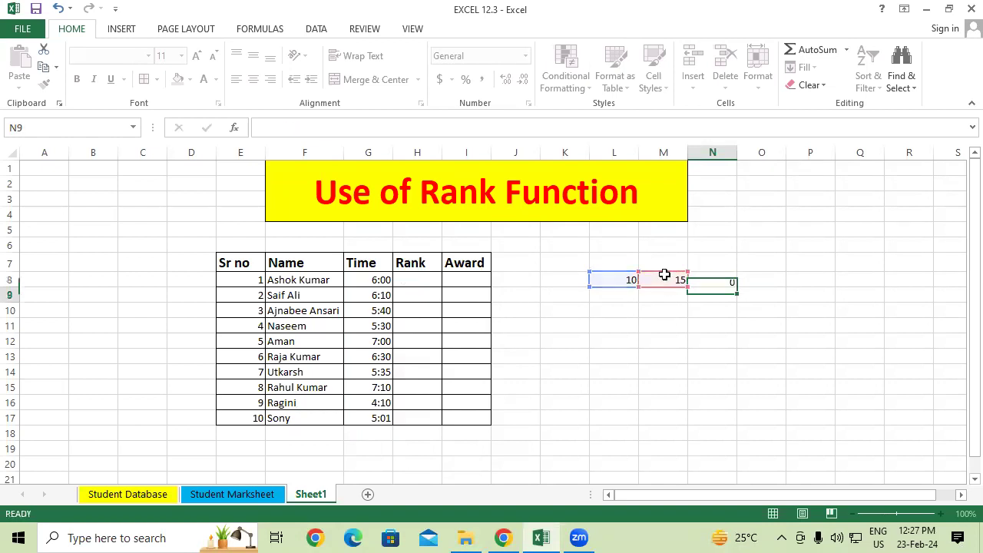
Step: Fill the N8 sum down to N15, then recheck M8 and N8
click(720, 279)
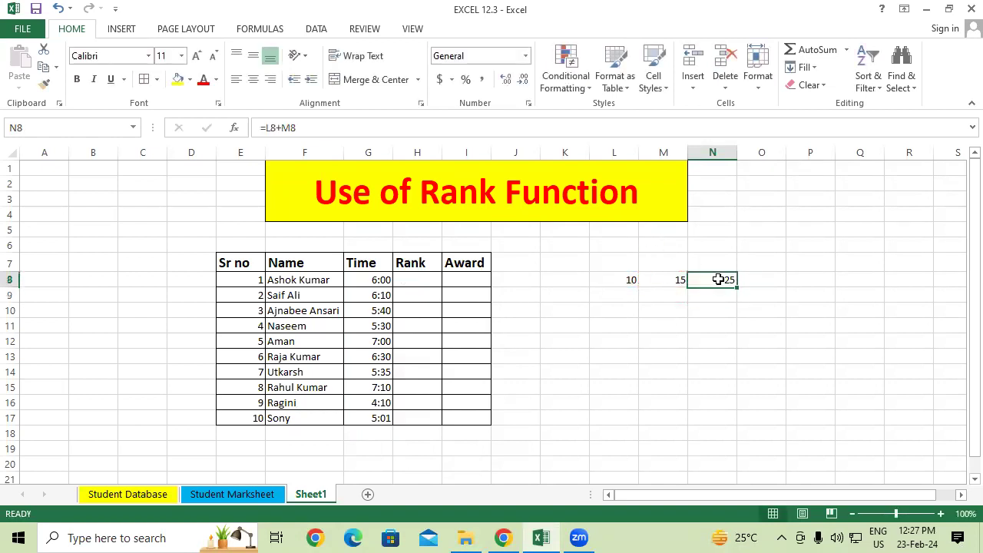
drag(736, 286, 745, 394)
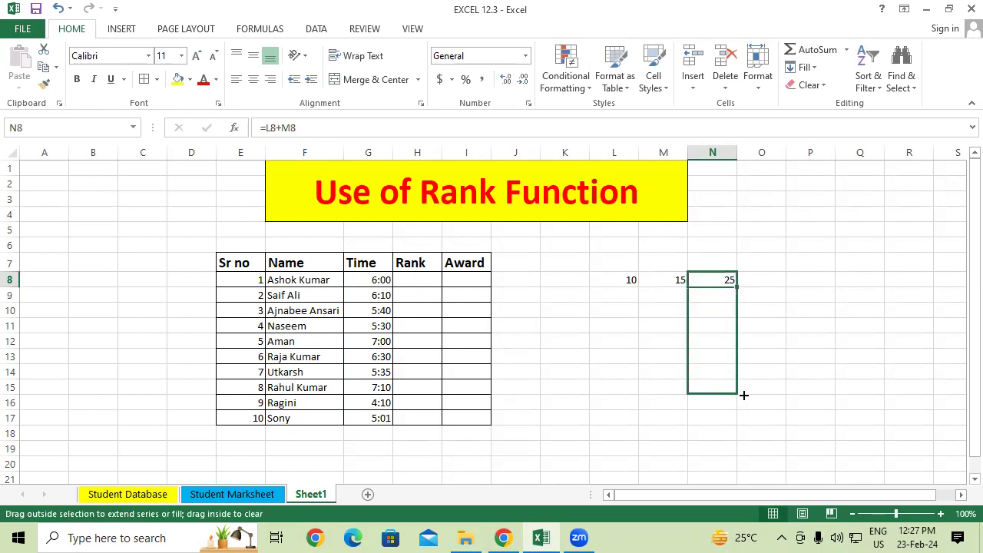
click(780, 390)
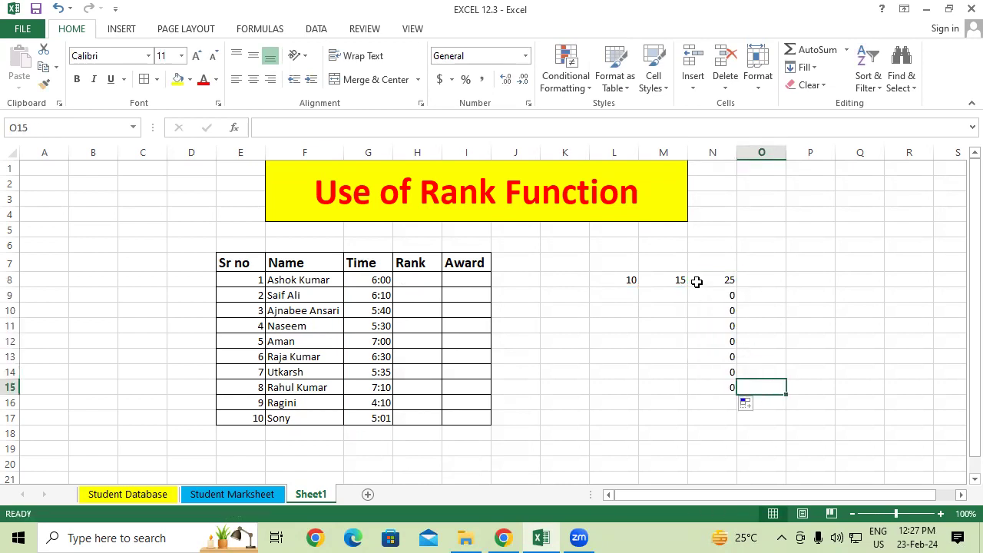
click(670, 280)
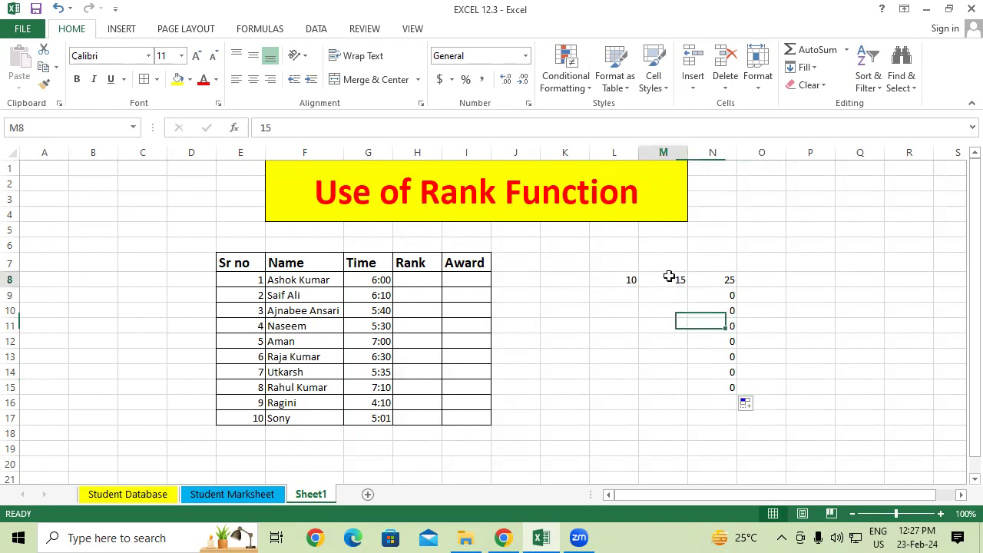
click(718, 282)
Step: Inspect the copied sum formula in N15 without changing it
click(667, 280)
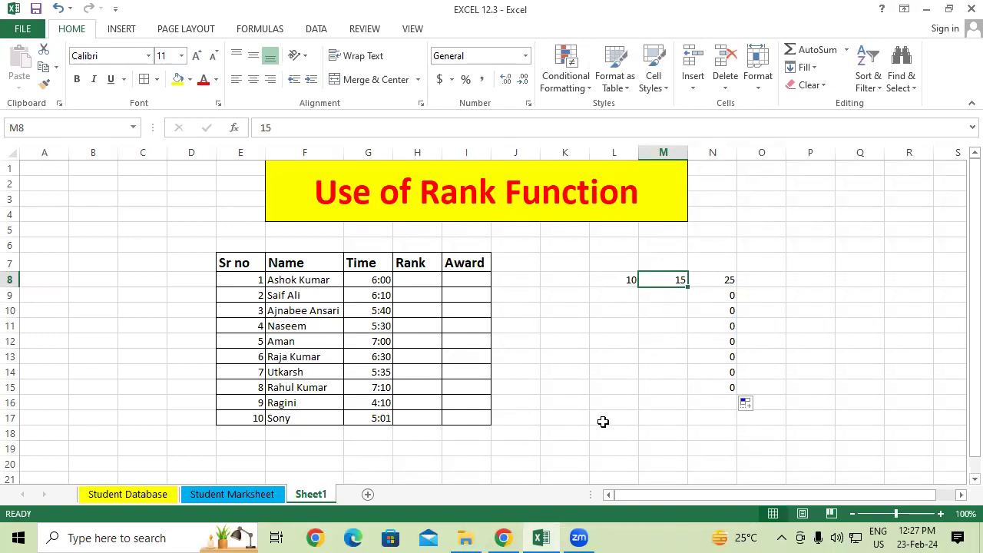
double_click(715, 389)
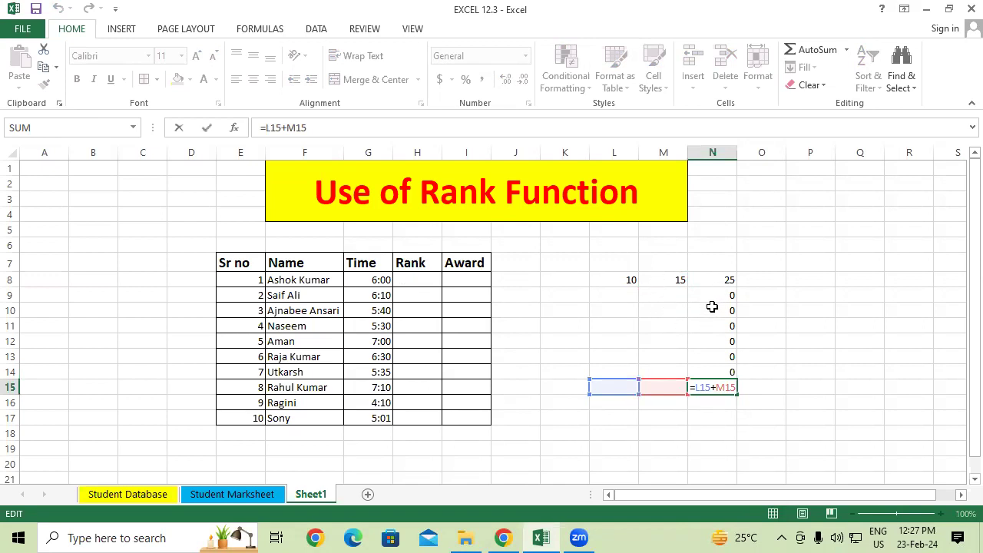
key(Escape)
click(713, 281)
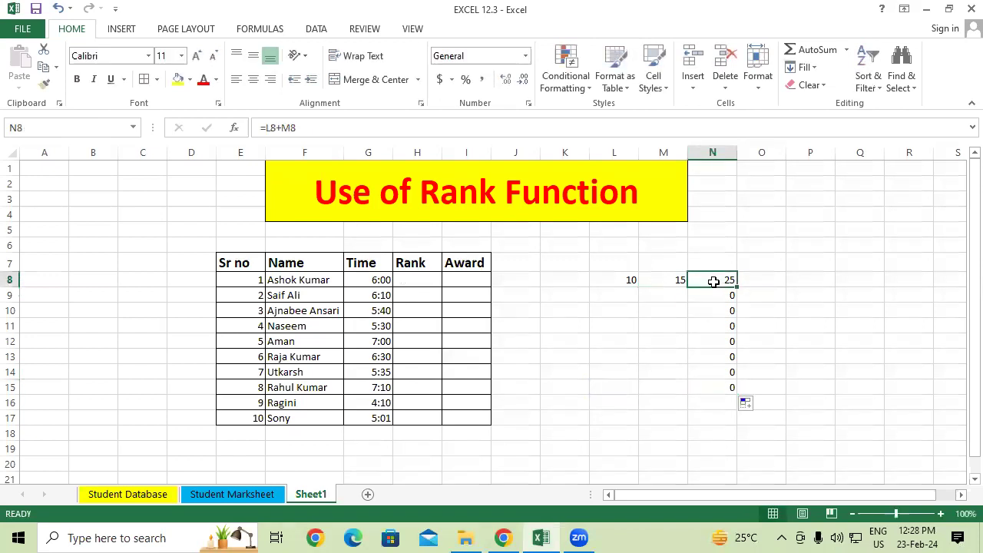
Step: Rewrite N8 as =$L$8+M8 with L8 made absolute via F4
text(=)
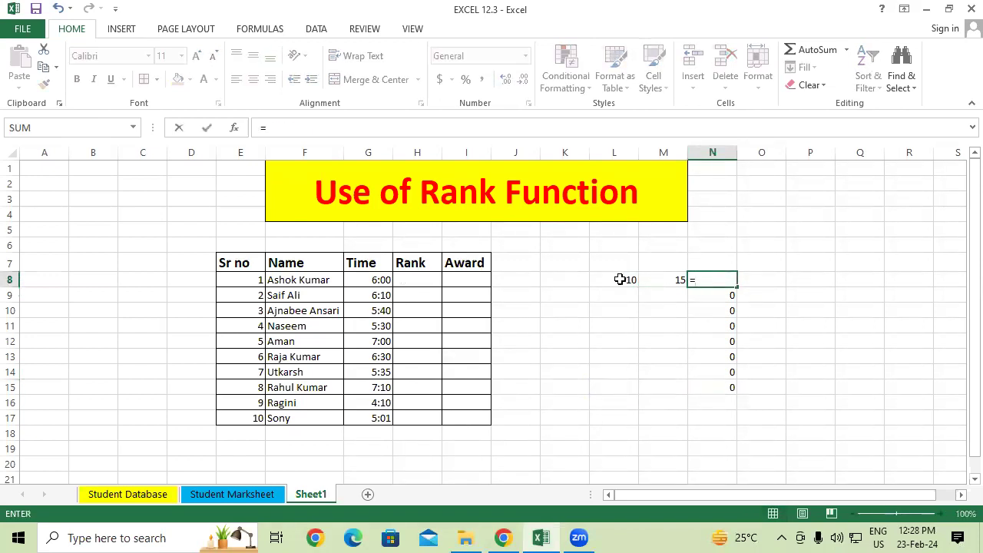
click(628, 281)
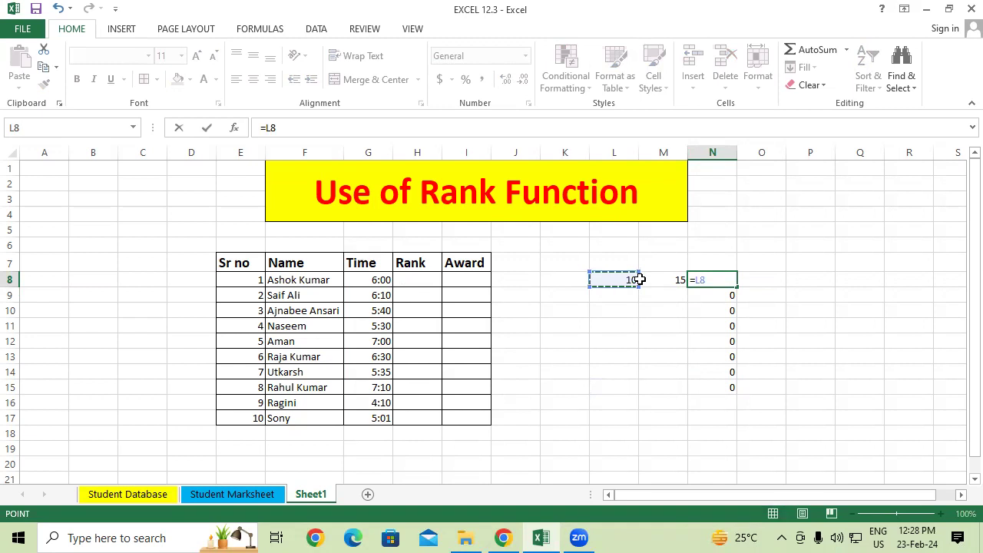
key(F4)
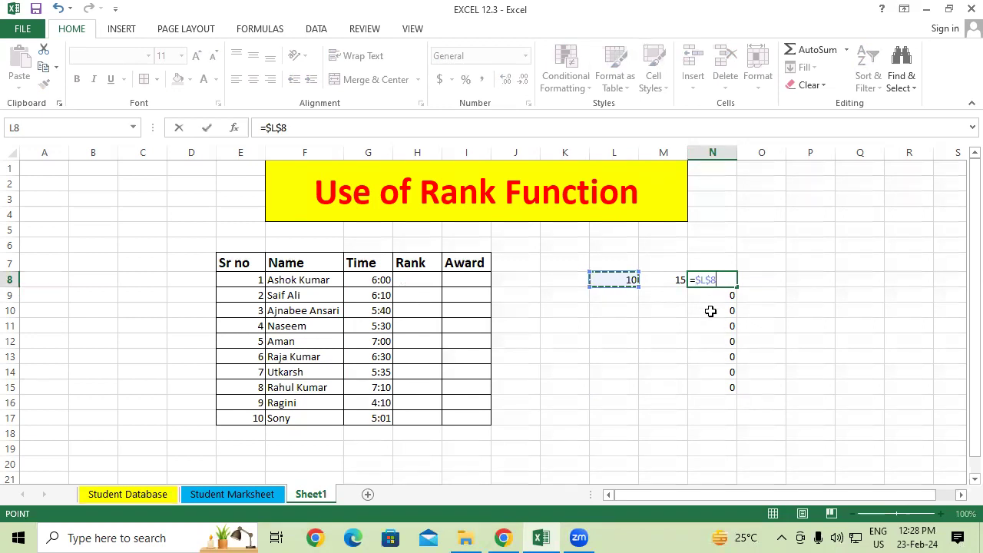
text(+)
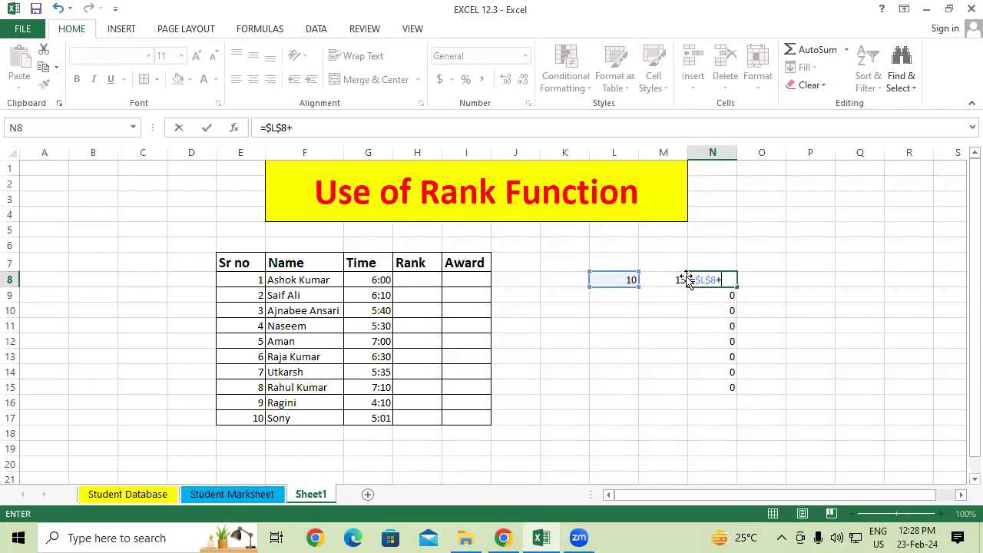
click(674, 279)
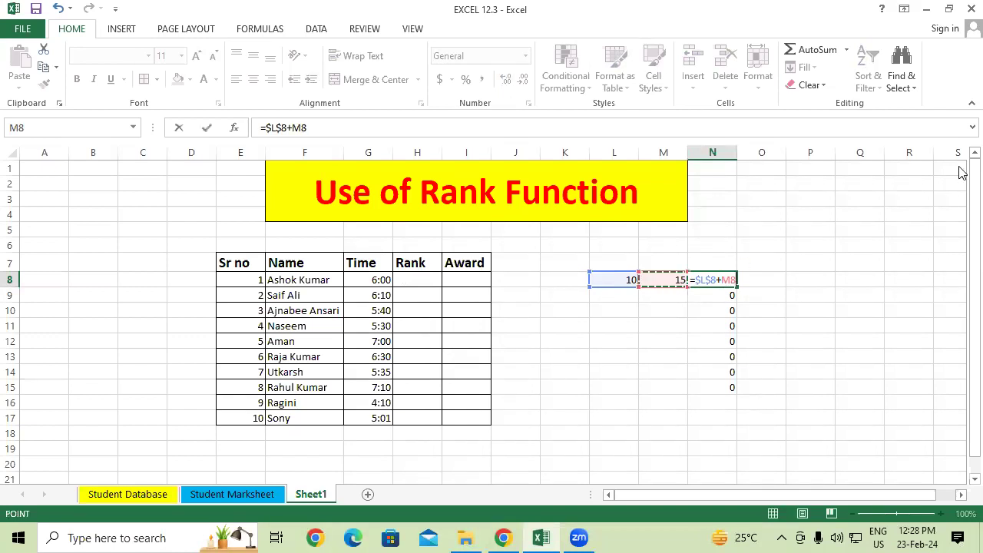
key(Return)
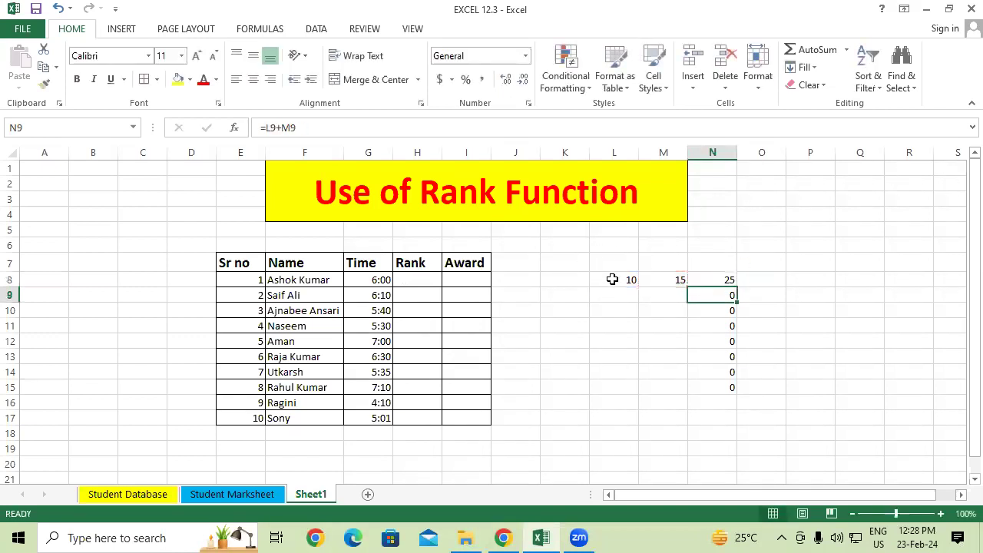
Step: Fill the new =$L$8+M8 formula down column N to N15
click(612, 279)
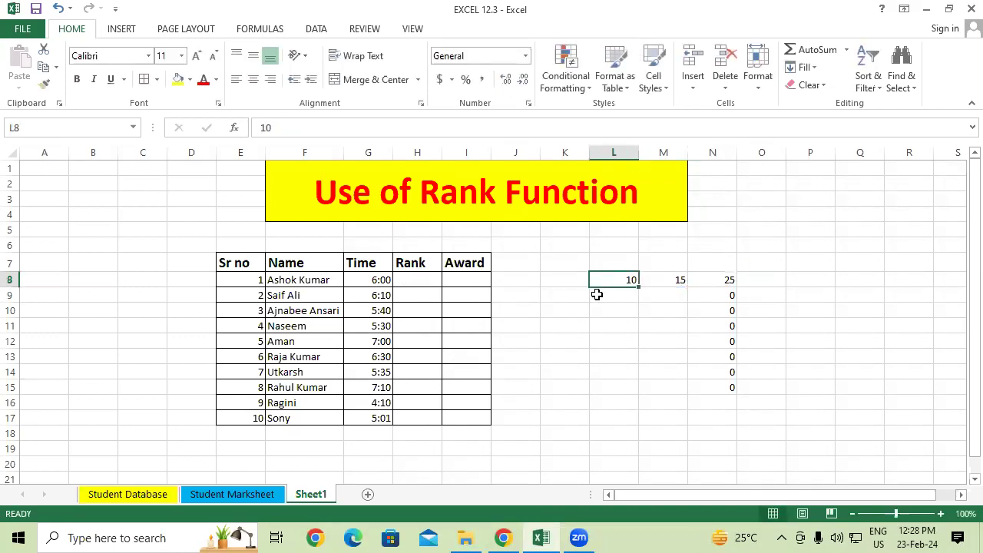
click(666, 278)
click(729, 281)
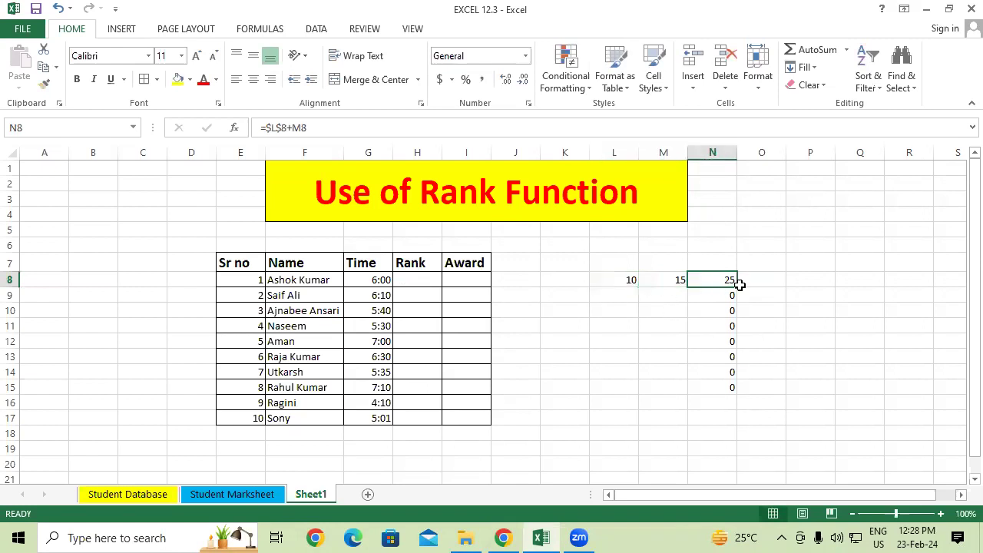
drag(735, 286, 739, 392)
click(767, 373)
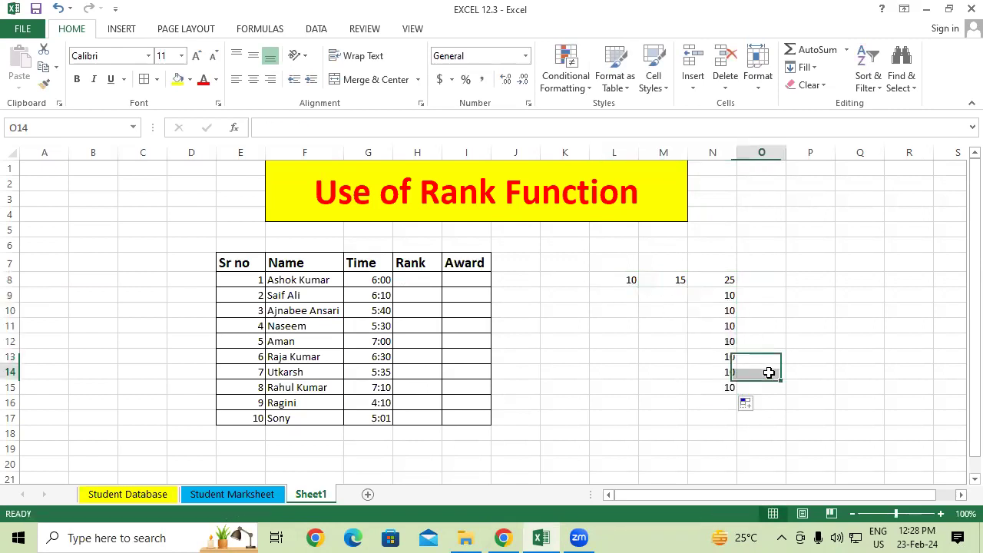
Step: Inspect N12's copied formula, cancel the edit, and confirm N8's =$L$8+M8
drag(715, 296, 717, 387)
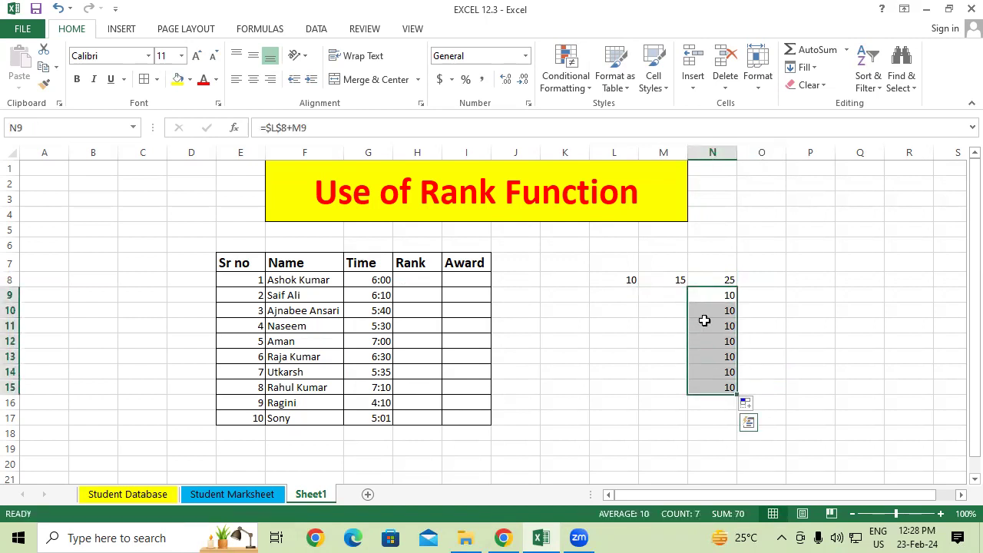
double_click(719, 341)
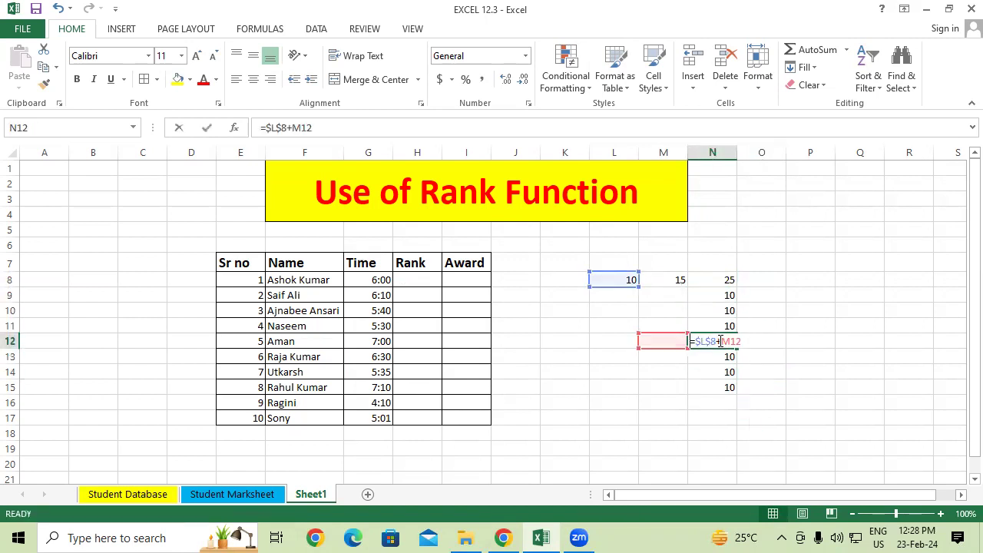
click(630, 285)
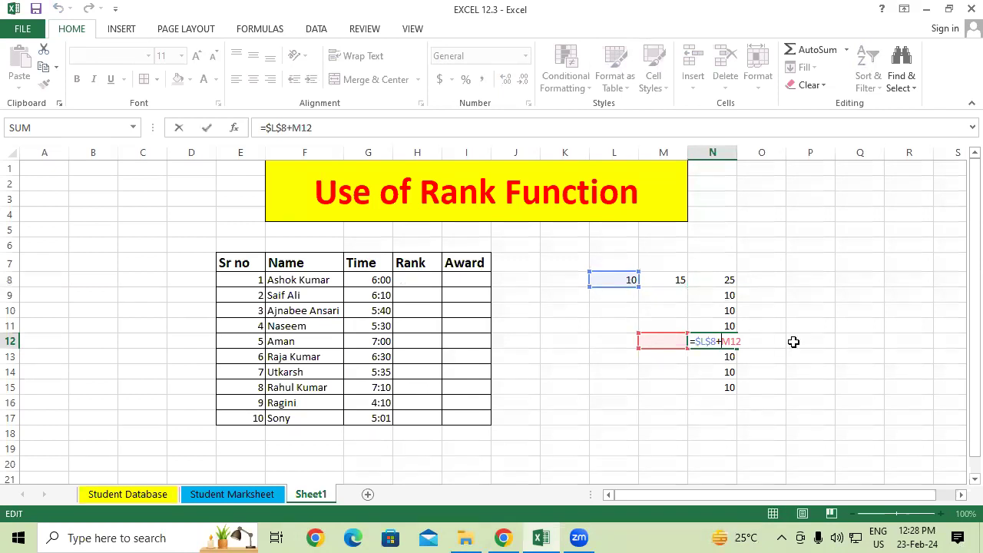
text(=)
click(724, 279)
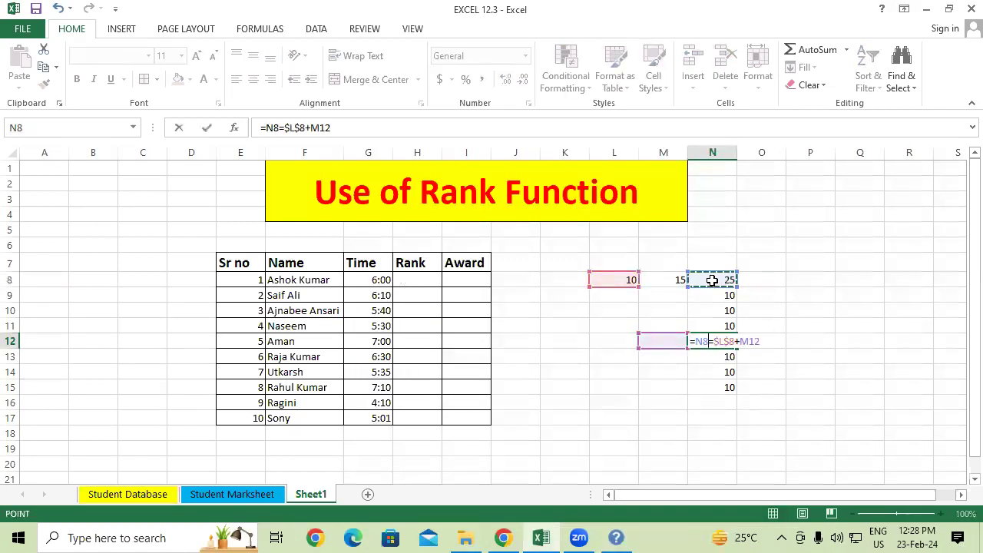
key(Escape)
double_click(713, 279)
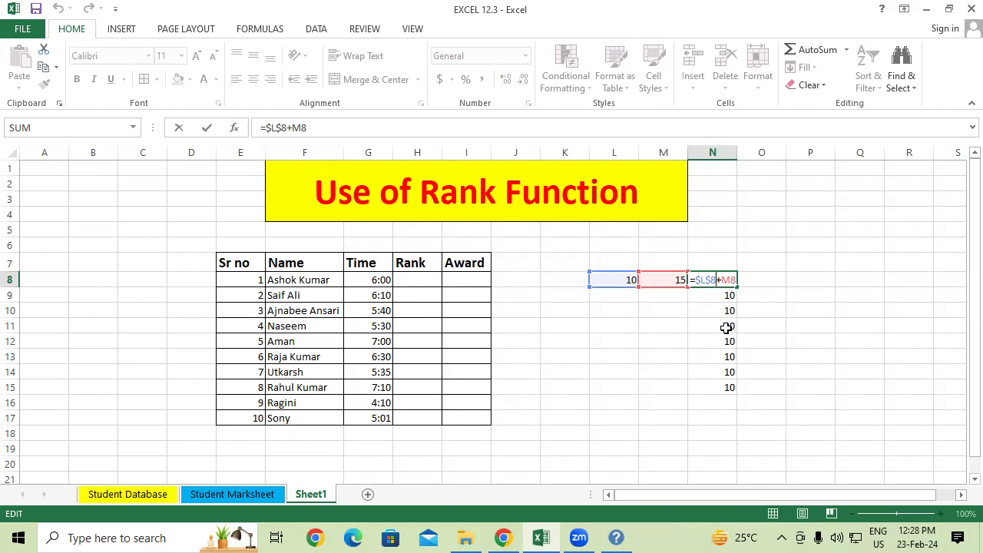
key(ctrl+Return)
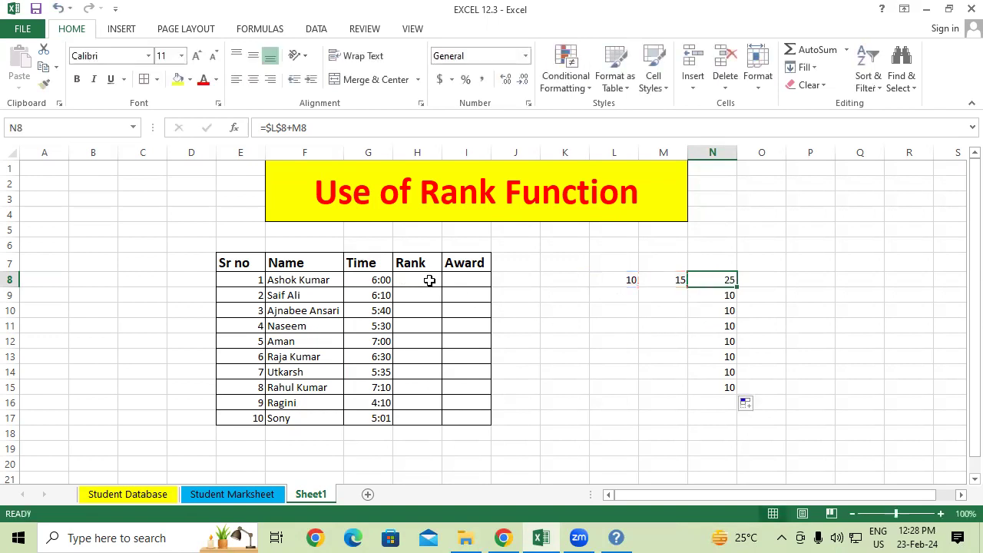
Step: Enter =rank(G8,G7:G17,1) in H8 for an ascending rank of the 6:00 time, giving 6
click(429, 280)
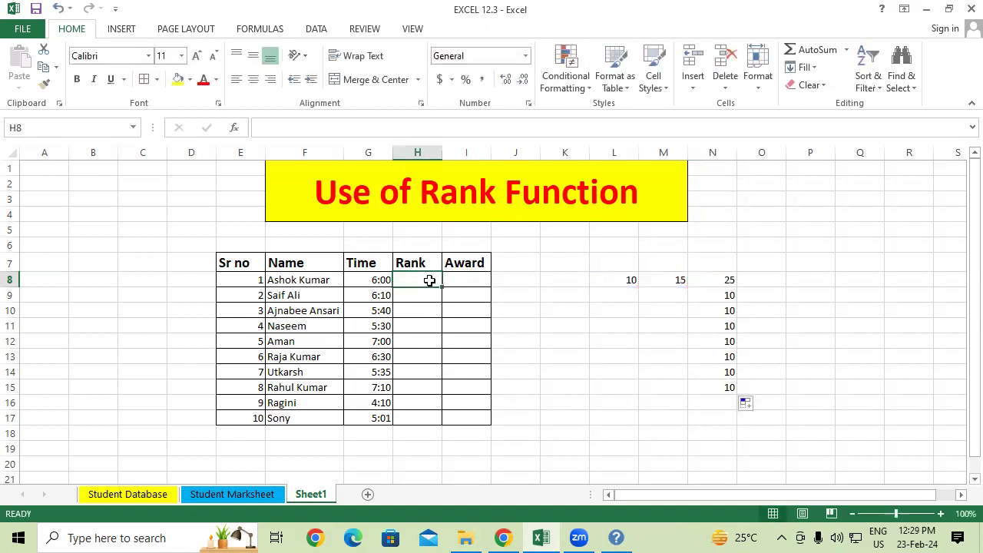
text(=ran)
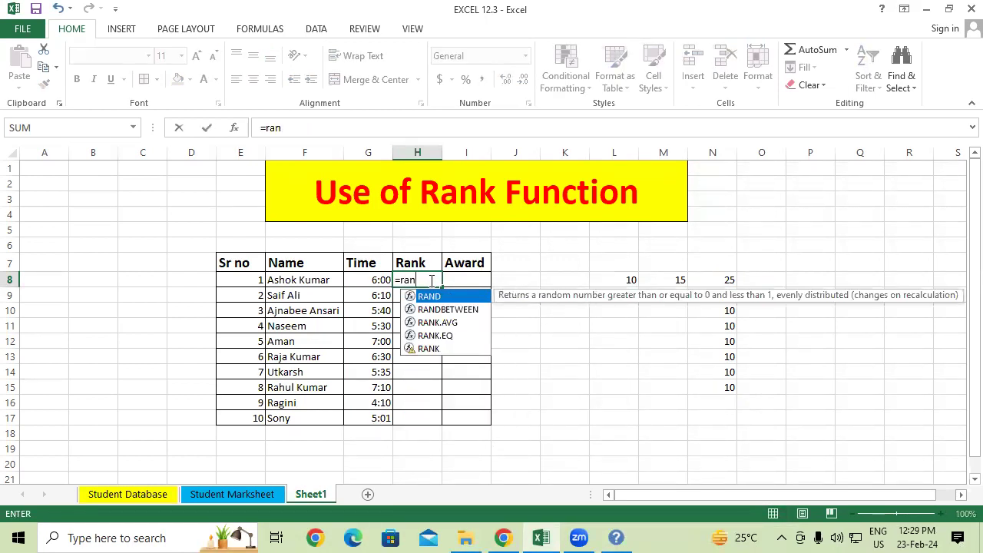
text(k()
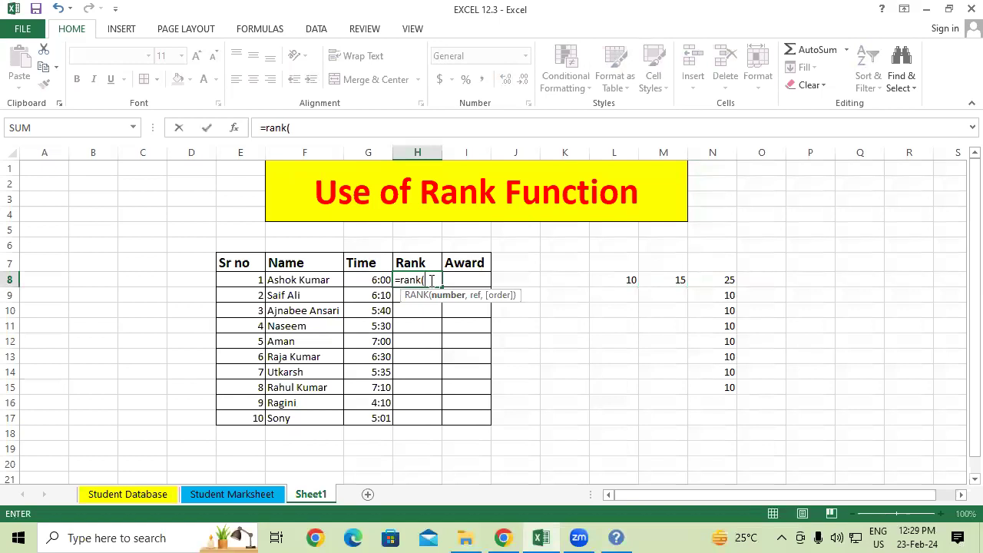
click(371, 275)
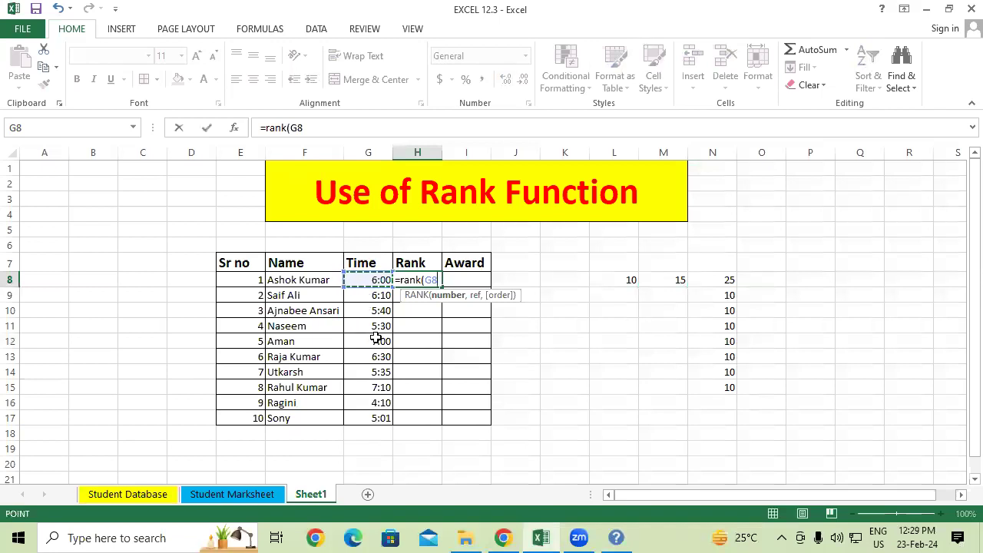
text(,)
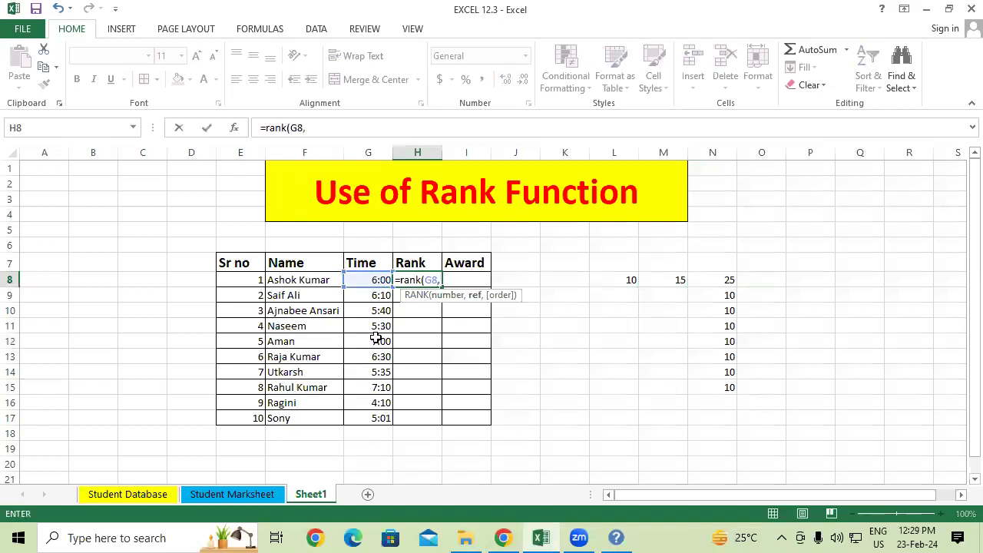
drag(364, 263, 365, 418)
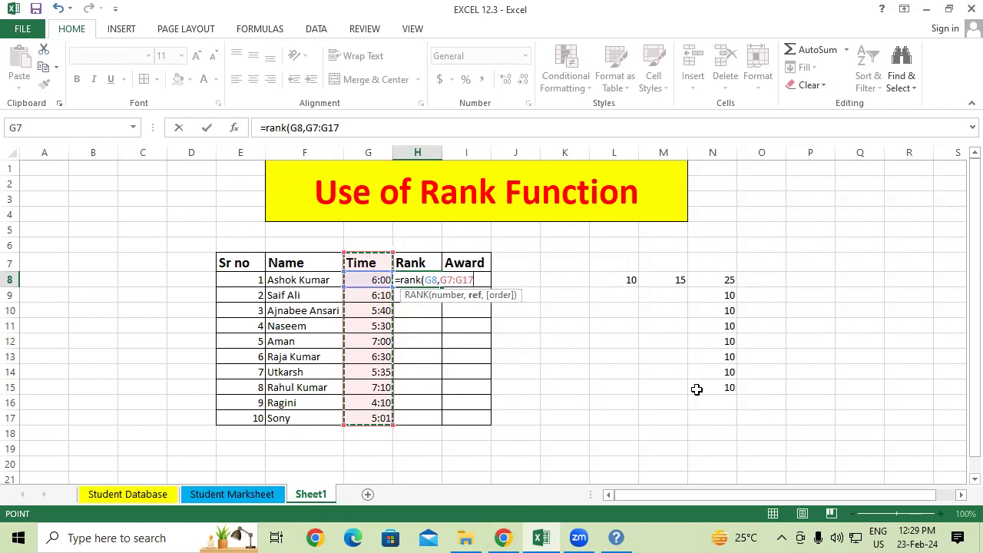
text(,)
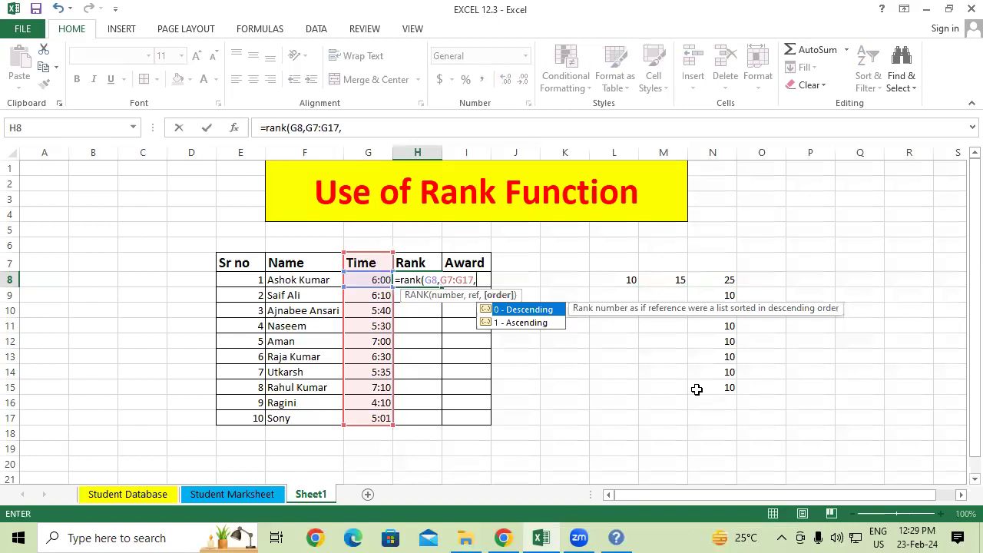
key(Escape)
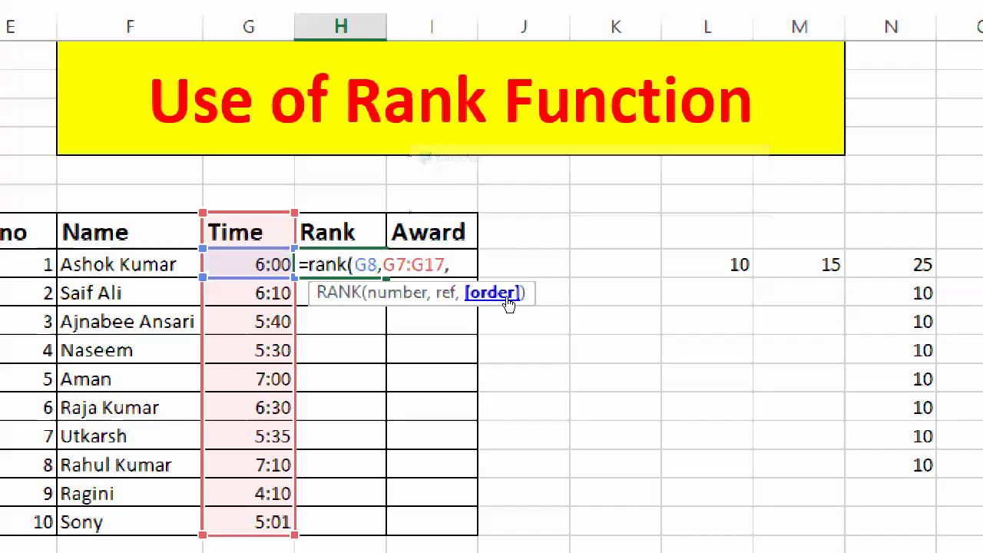
key(BackSpace)
text(,)
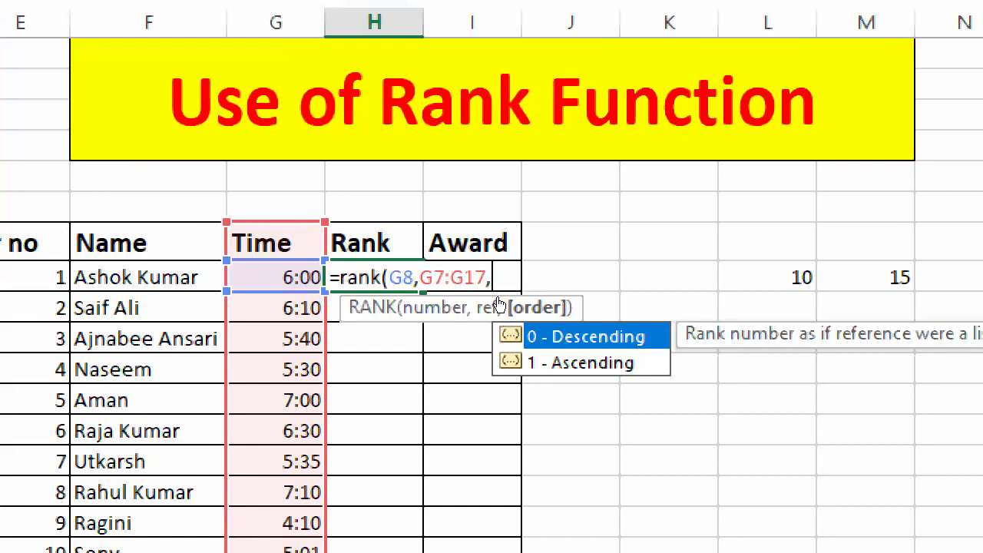
text(1)
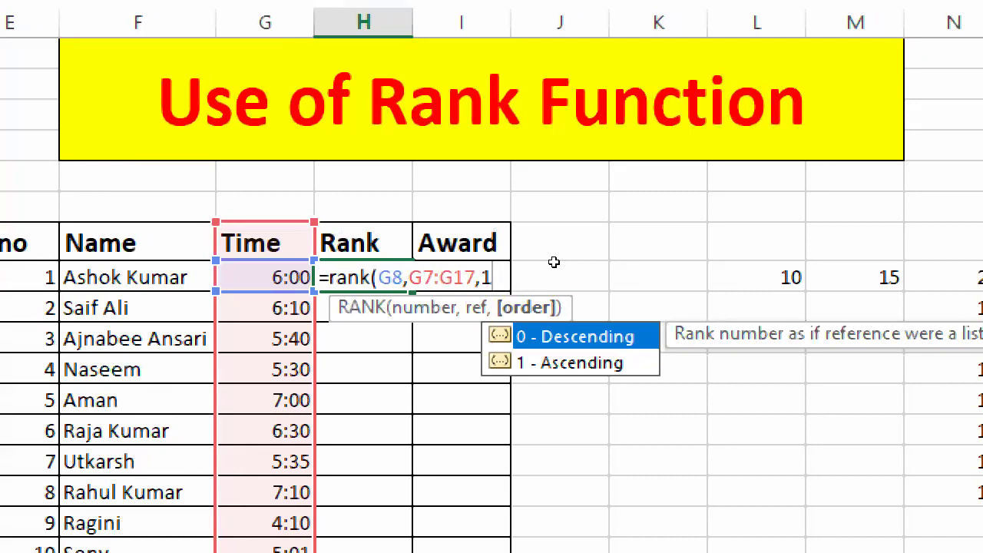
text())
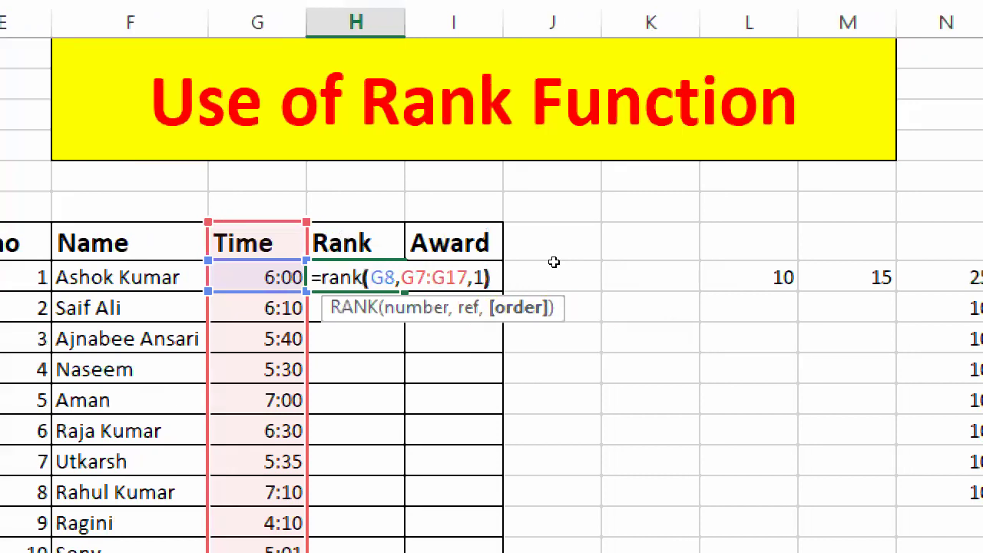
key(Return)
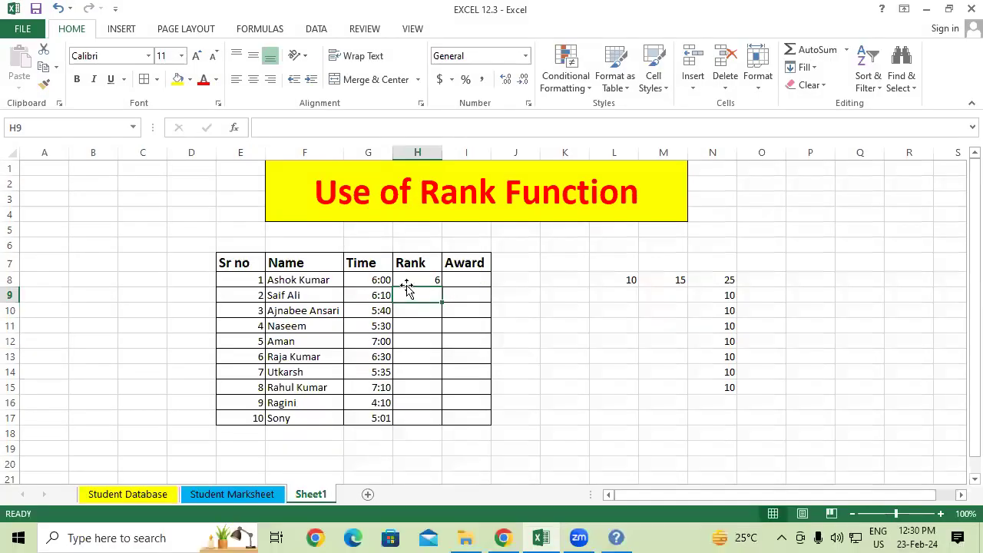
Step: Fill H8's RANK formula down the Rank column through H17
click(395, 278)
mouse_move(381, 277)
mouse_down()
mouse_move(423, 278)
mouse_move(445, 421)
mouse_up()
click(435, 280)
click(555, 390)
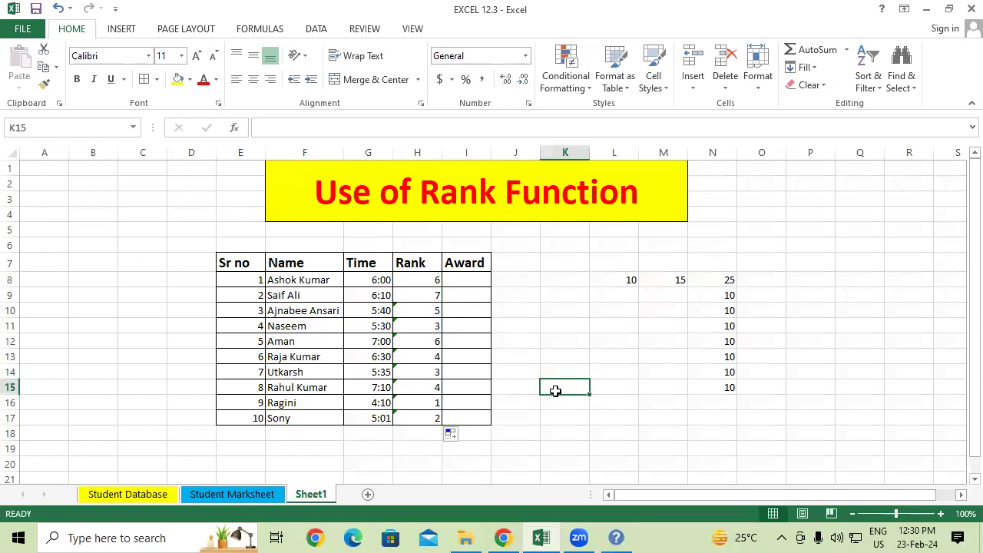
scroll(555, 391, down, 1)
scroll(555, 391, down, 2)
scroll(555, 391, down, 2)
scroll(555, 390, down, 1)
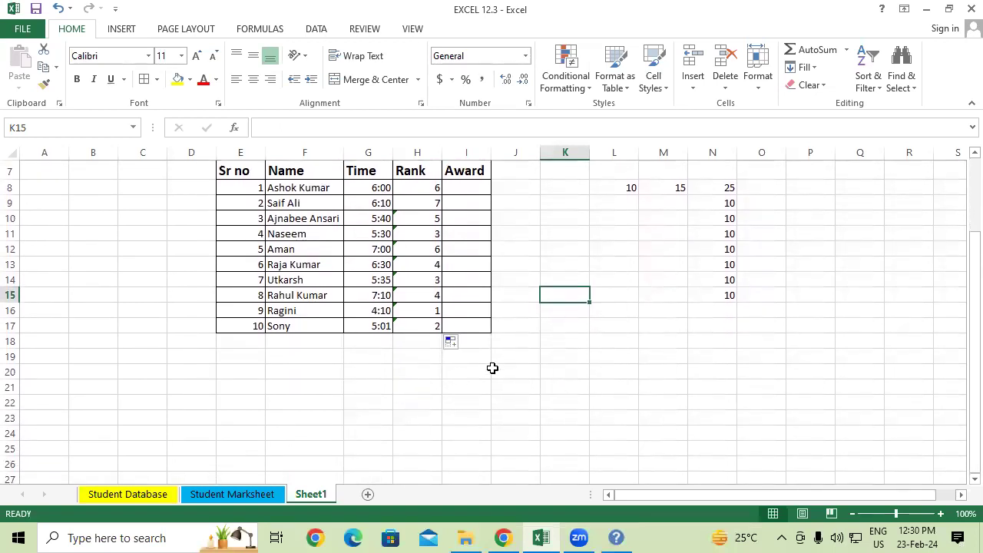
Step: Compare times with ranks and inspect H8's and H14's formulas, revealing shifted ranges like G13:G23
drag(415, 219, 413, 335)
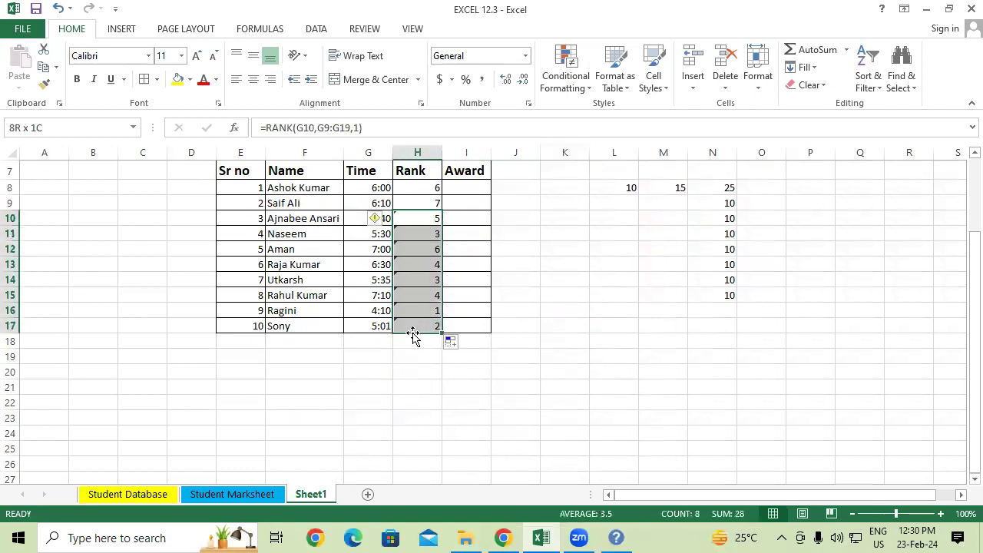
click(533, 328)
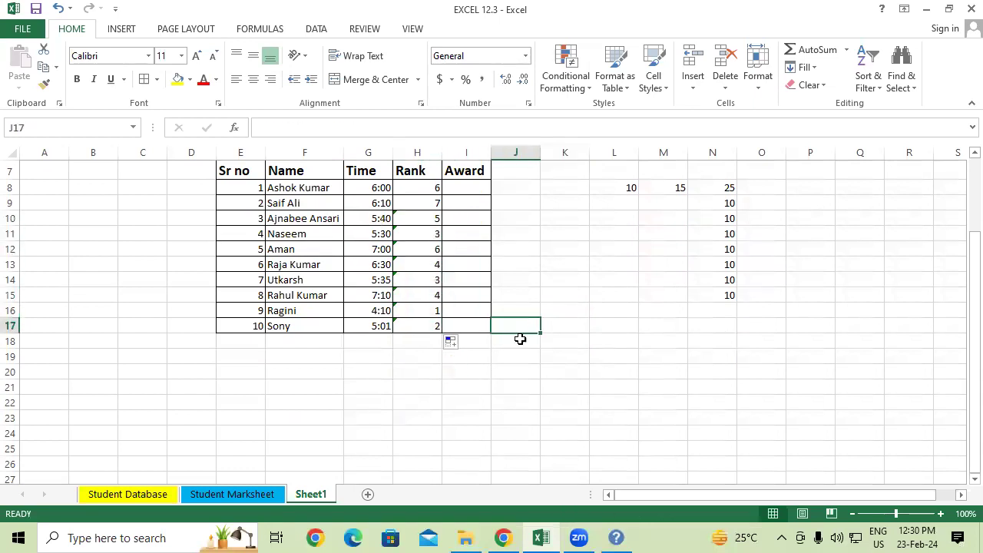
drag(372, 206, 419, 204)
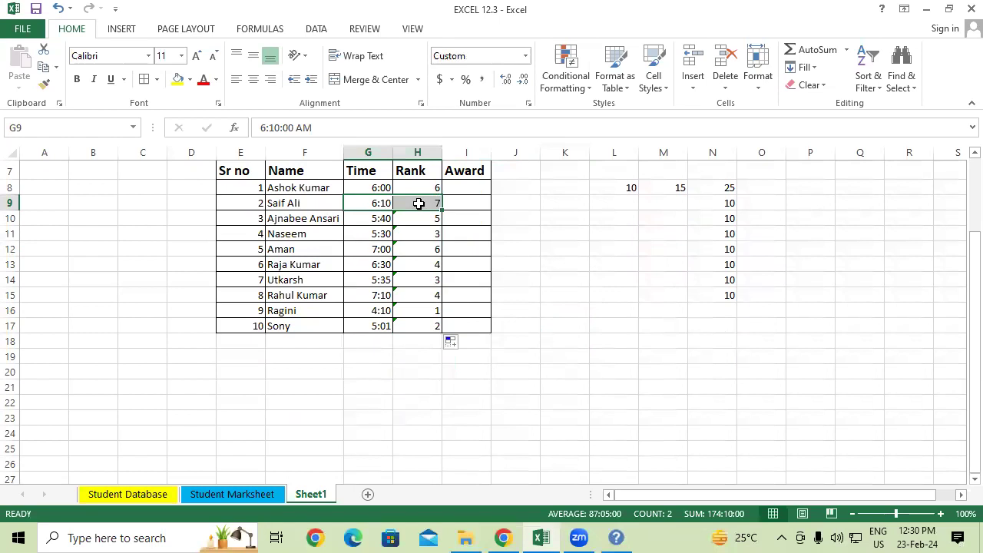
drag(382, 248, 421, 248)
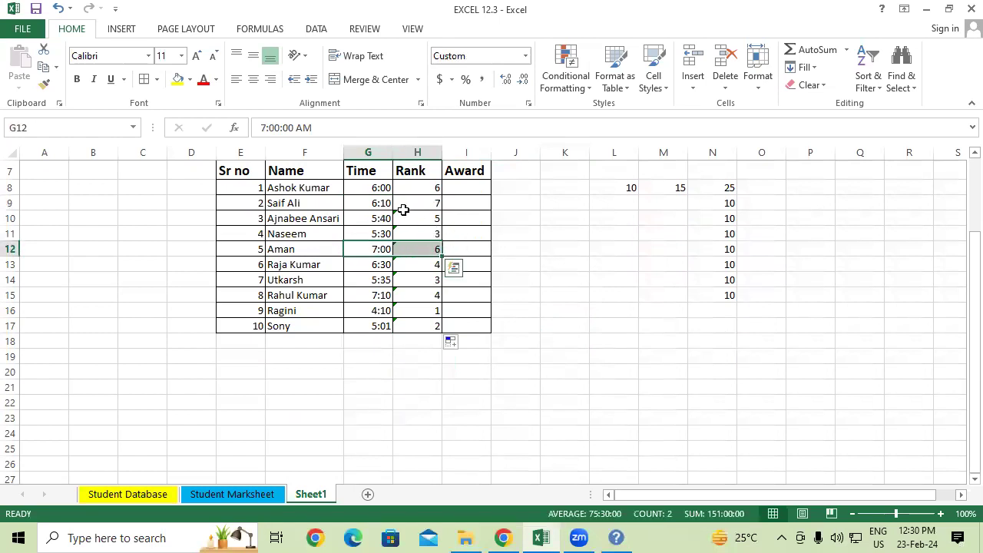
drag(377, 202, 419, 203)
drag(382, 249, 455, 246)
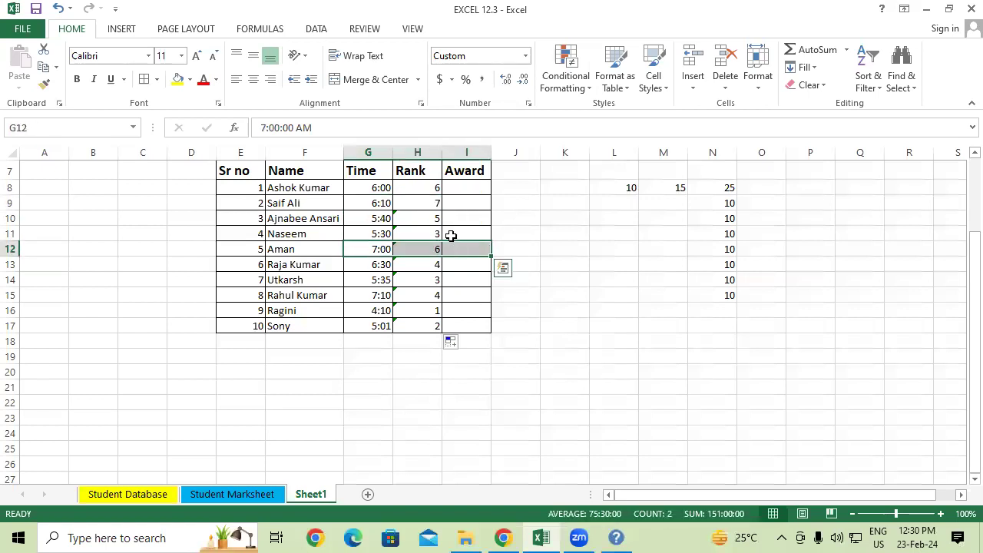
double_click(426, 188)
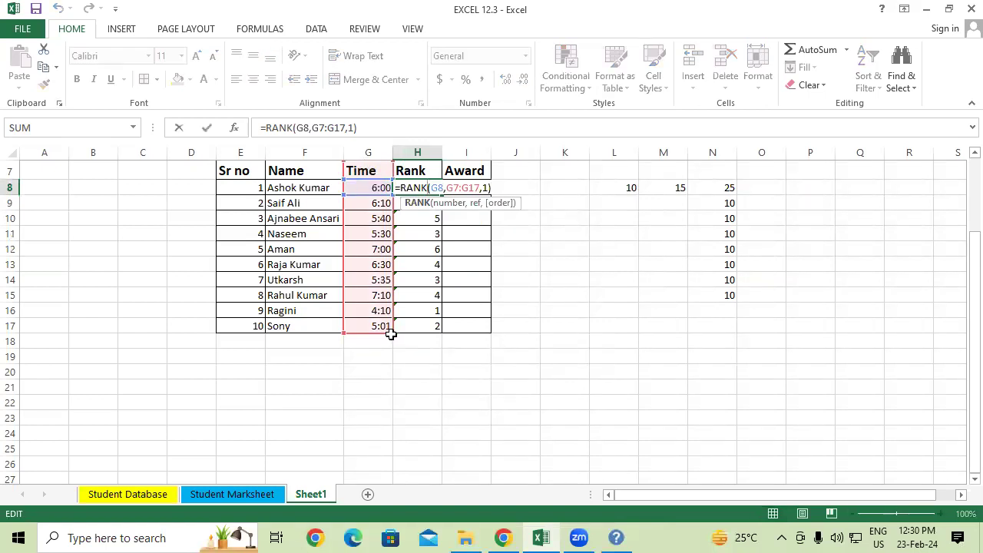
key(Escape)
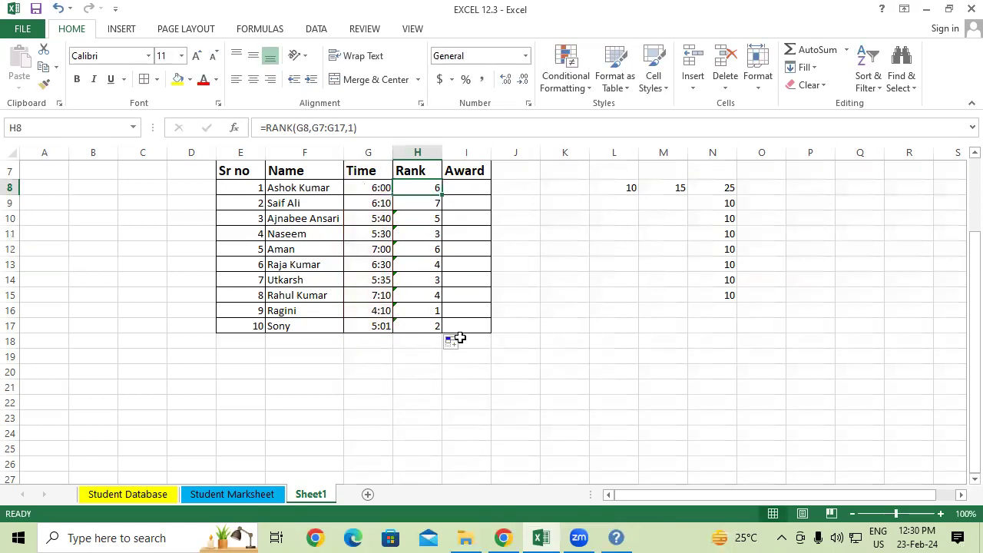
double_click(405, 282)
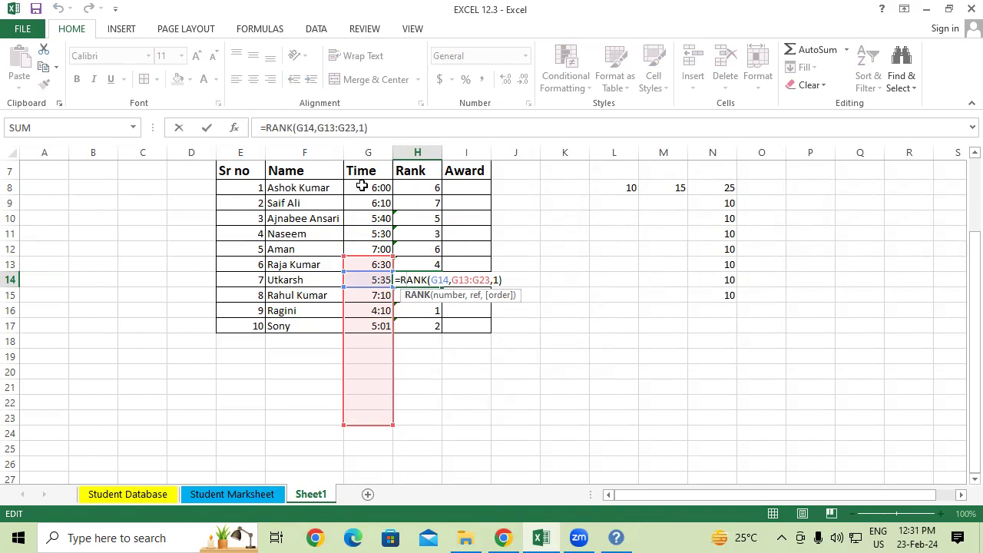
Step: Re-enter H8 as =rank(G8,$G$7:$G$17,1), locking the Time range absolutely
key(ctrl+Return)
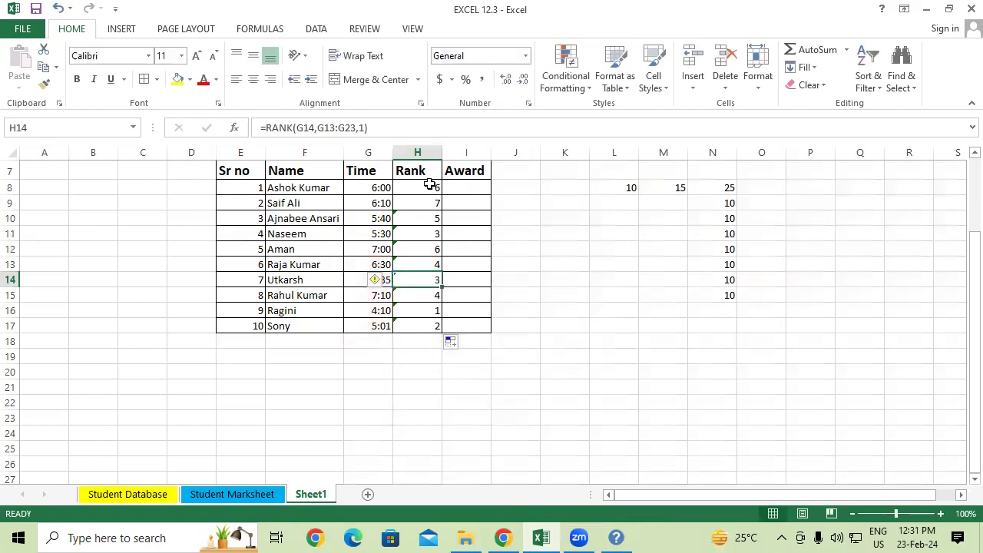
click(430, 185)
text(=)
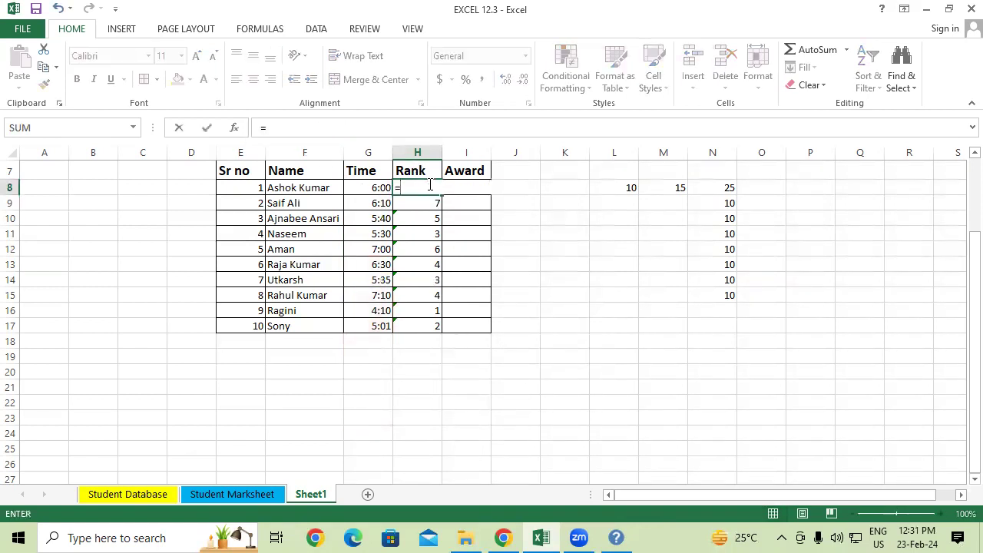
text(ran)
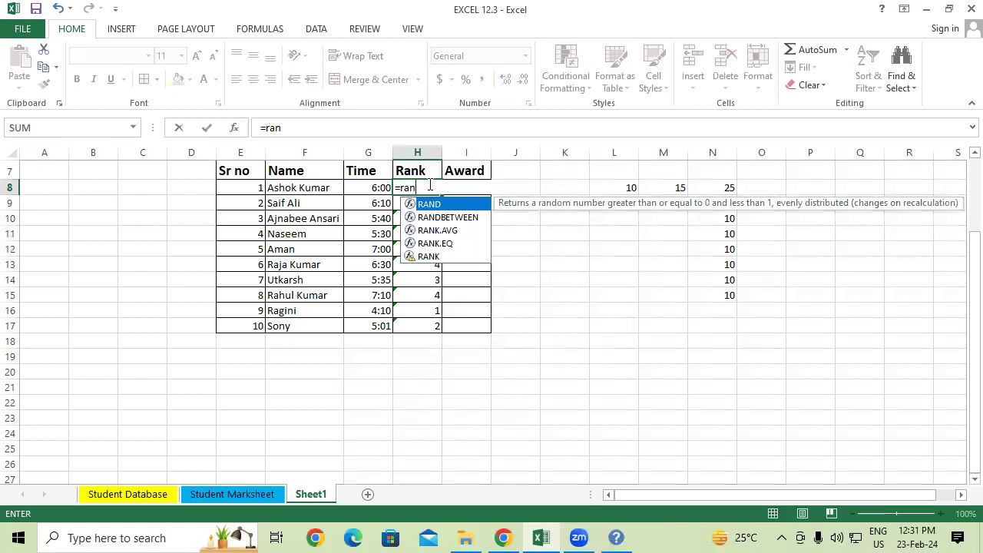
text(k()
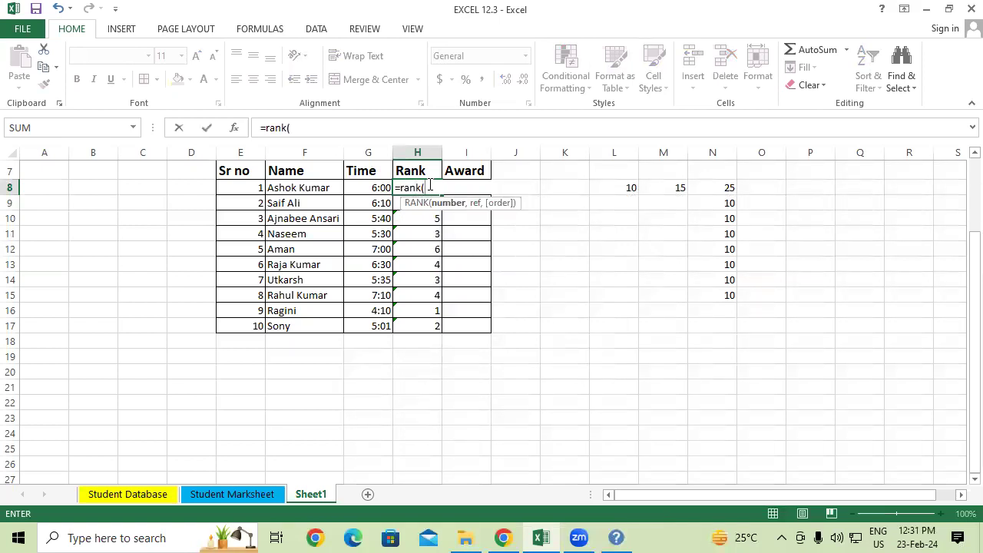
click(373, 184)
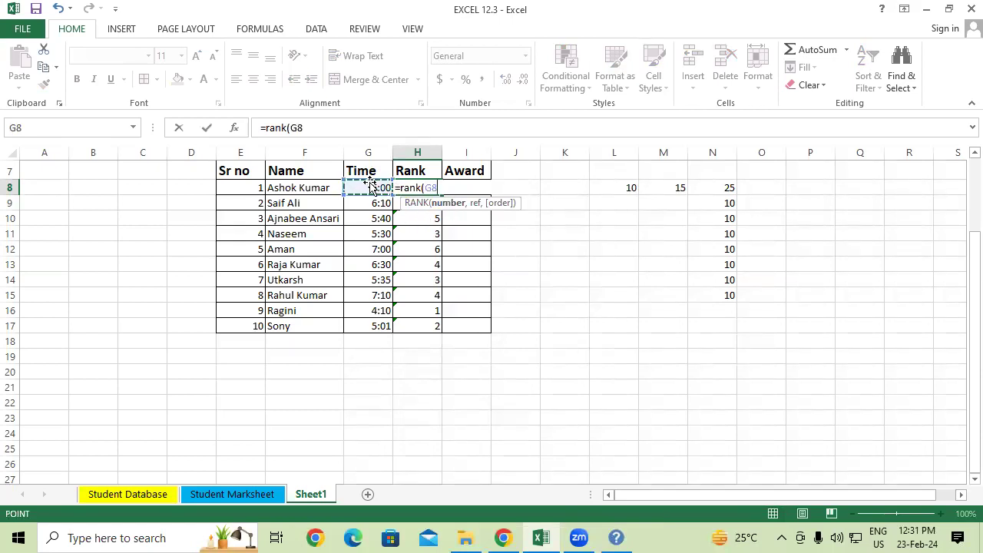
text(,)
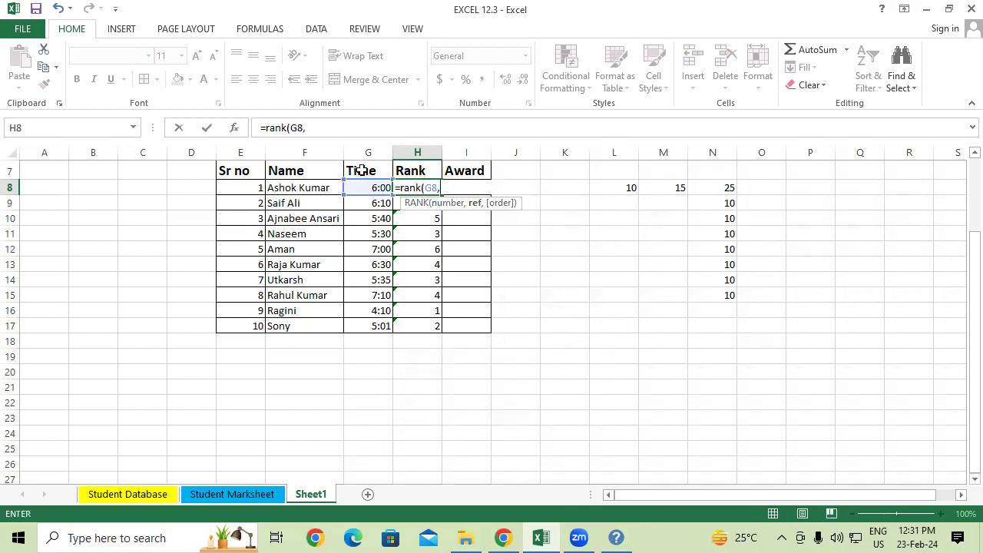
drag(363, 177, 380, 329)
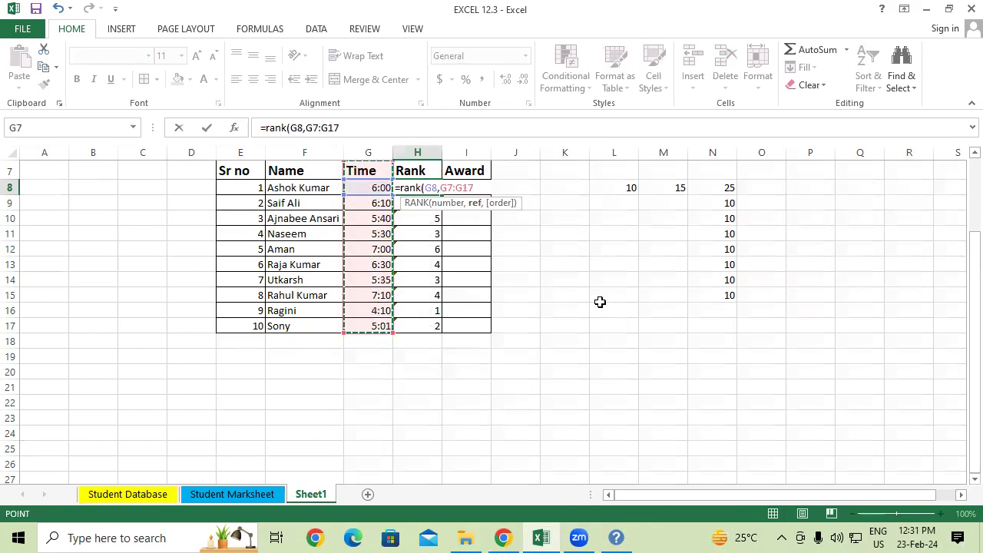
key(F4)
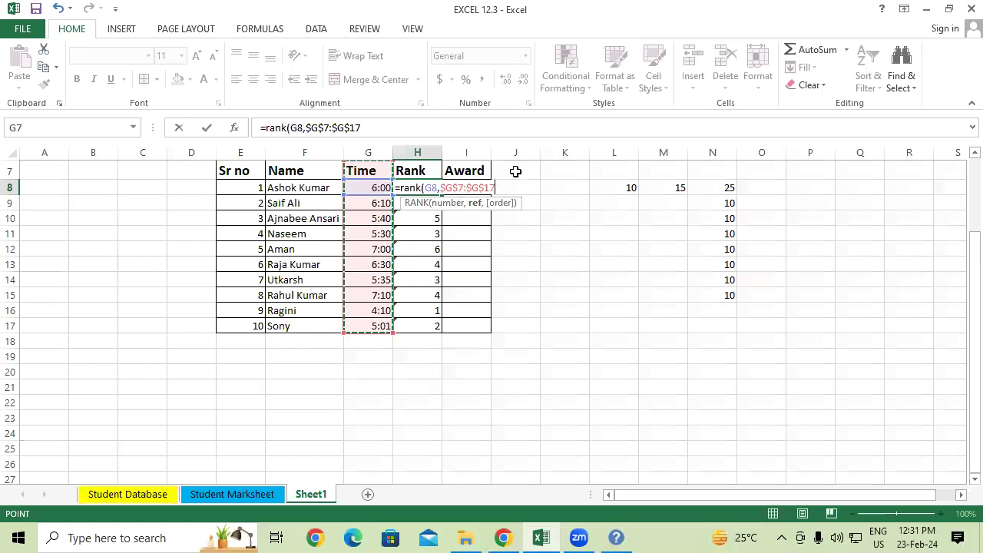
text(,)
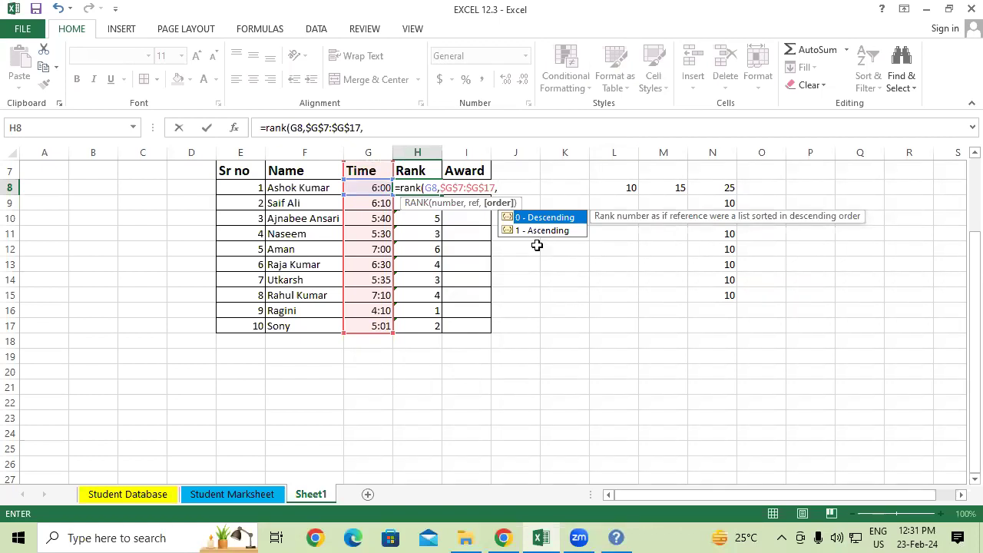
text(1)
text())
key(Return)
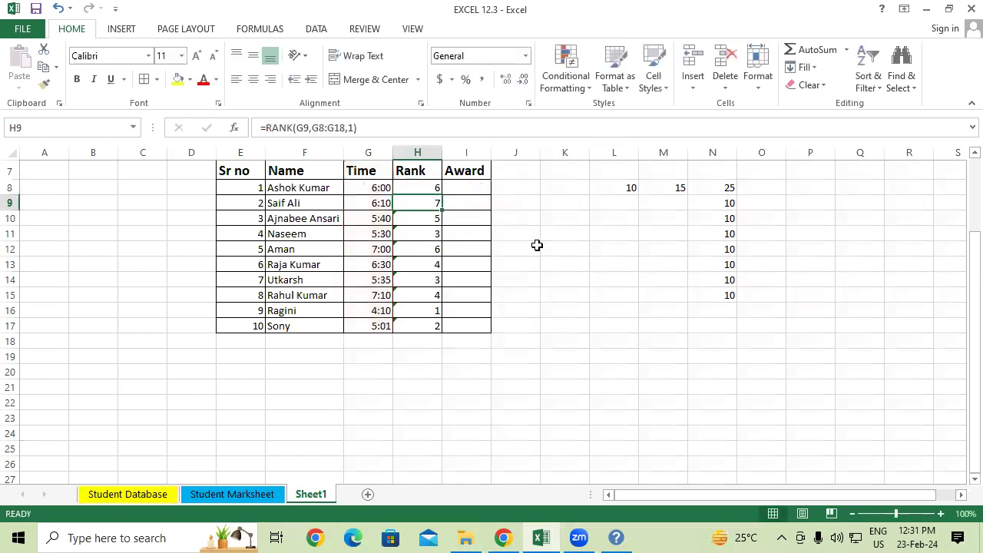
Step: Fill the locked RANK formula down to H17 for unique ranks 1–10, then point out top racers' rows
click(438, 187)
drag(442, 195, 444, 331)
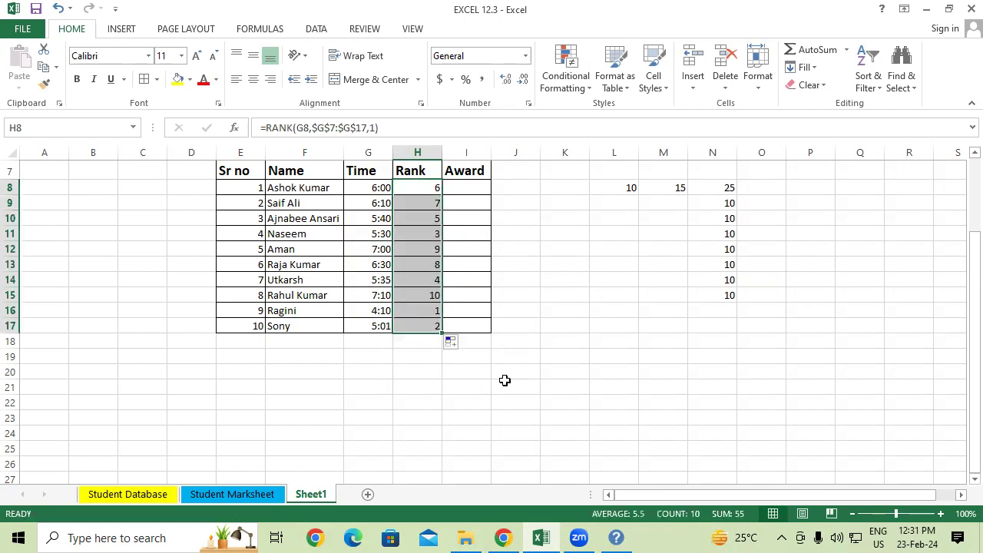
click(505, 381)
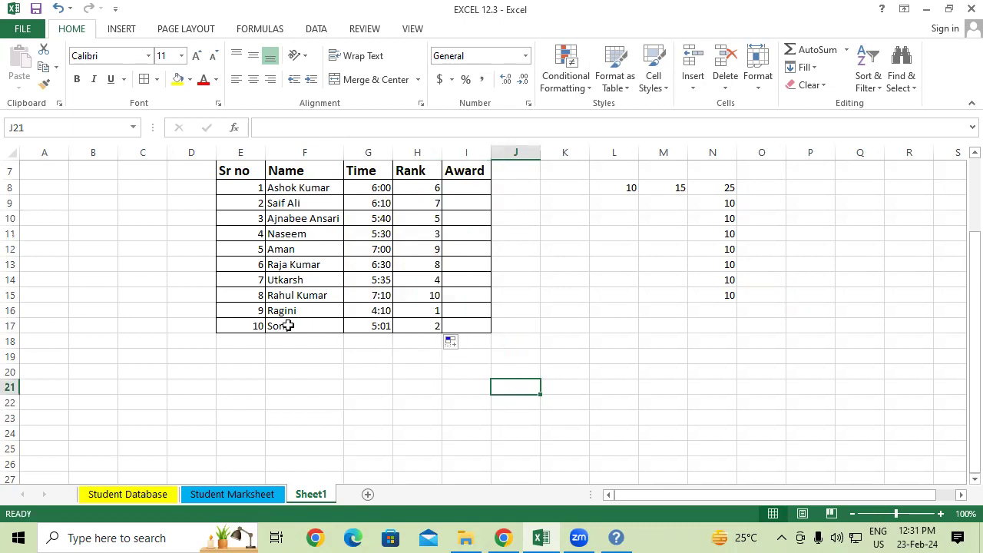
drag(239, 310, 453, 305)
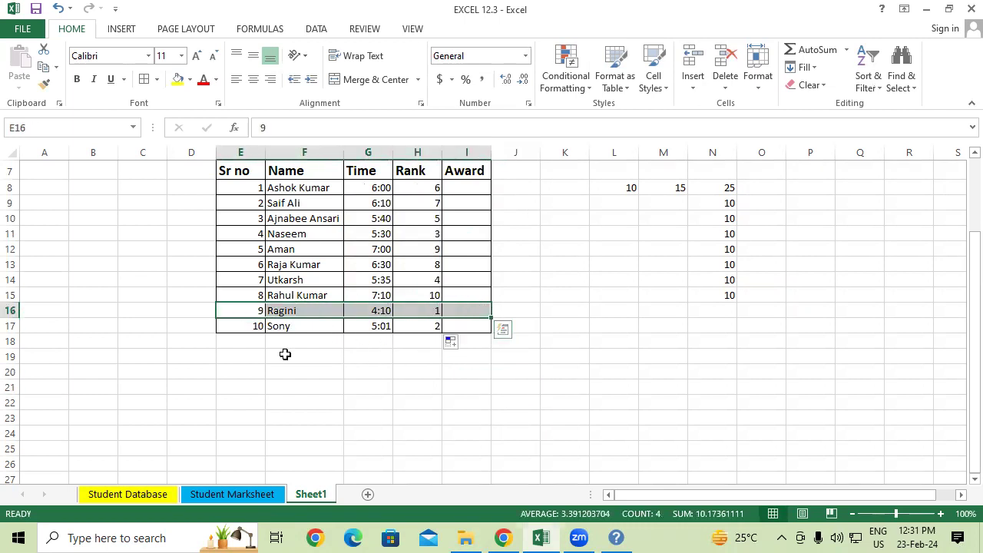
mouse_move(243, 326)
mouse_down()
mouse_move(618, 311)
mouse_move(621, 323)
mouse_up()
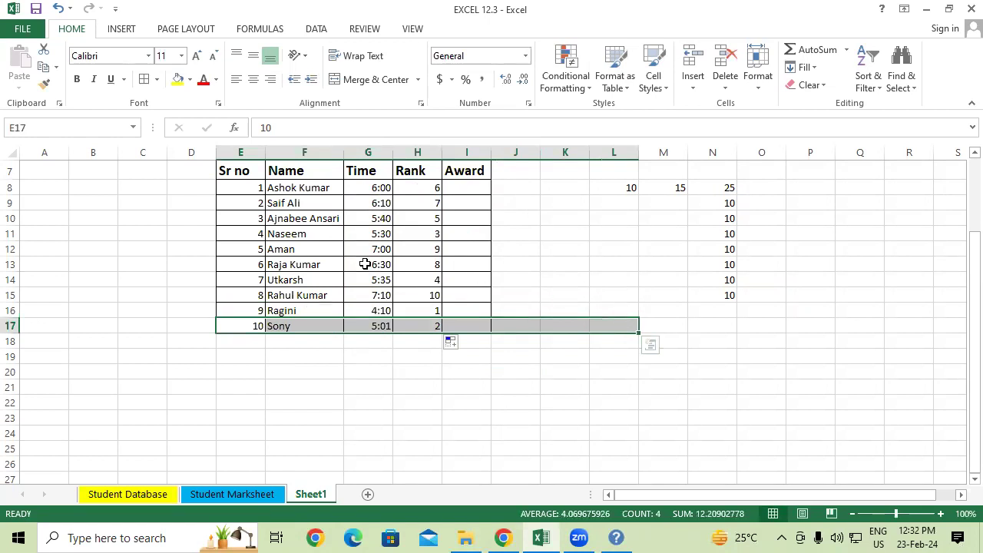
drag(261, 233, 513, 234)
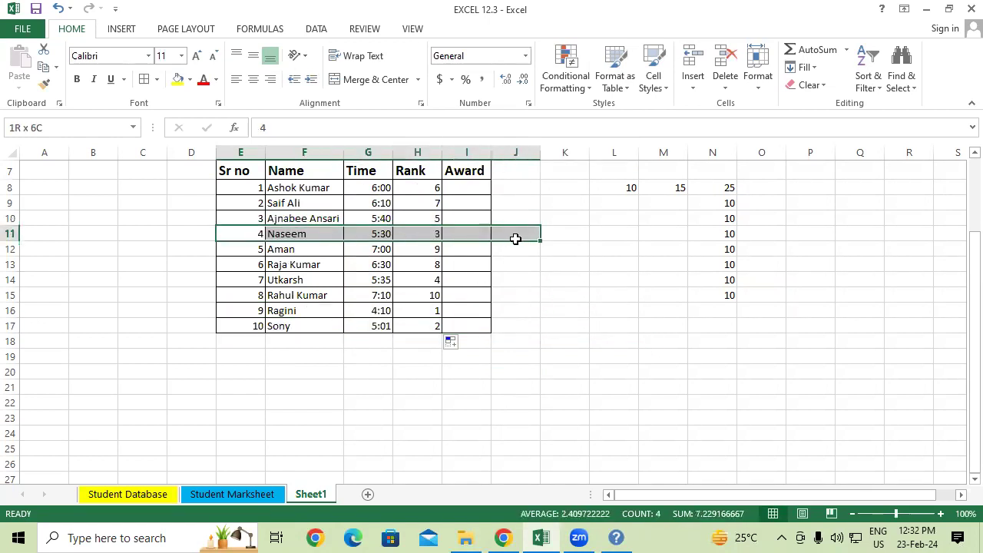
drag(265, 279, 575, 278)
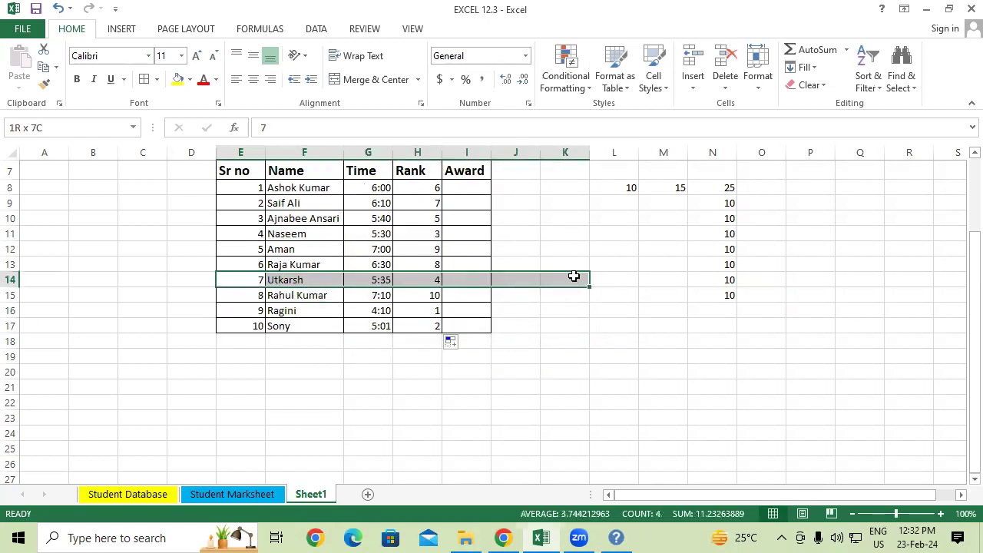
drag(277, 217, 483, 213)
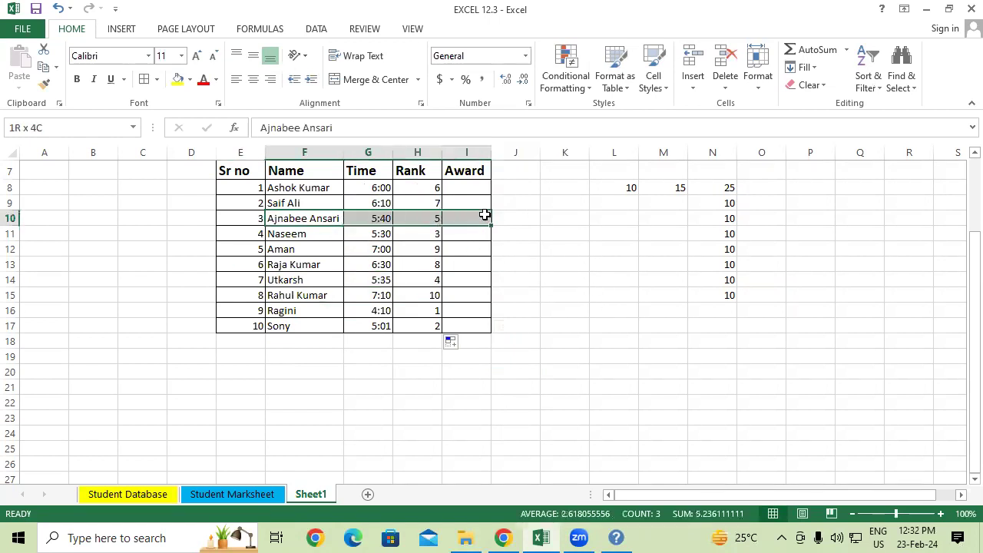
drag(242, 187, 467, 184)
drag(279, 200, 474, 198)
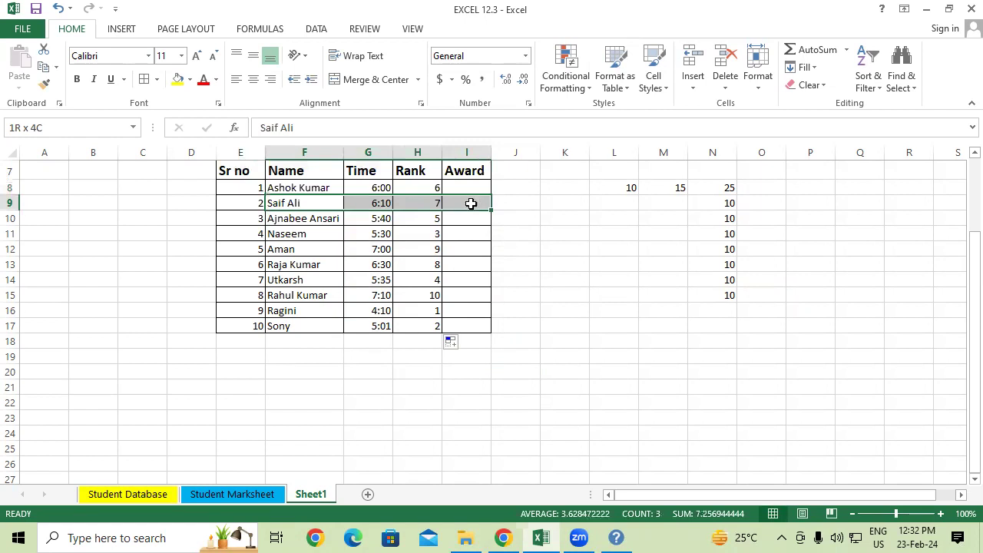
drag(263, 261, 446, 262)
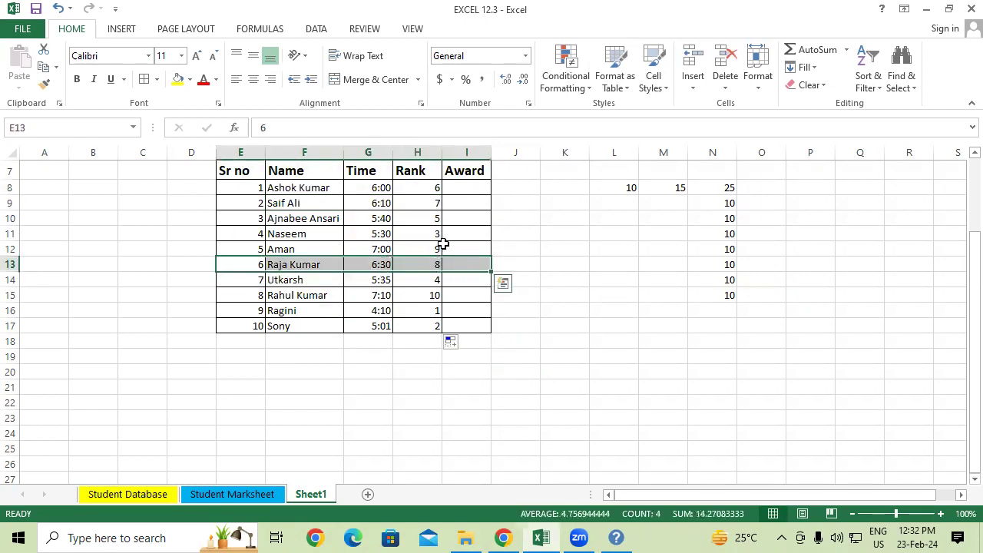
drag(311, 250, 522, 247)
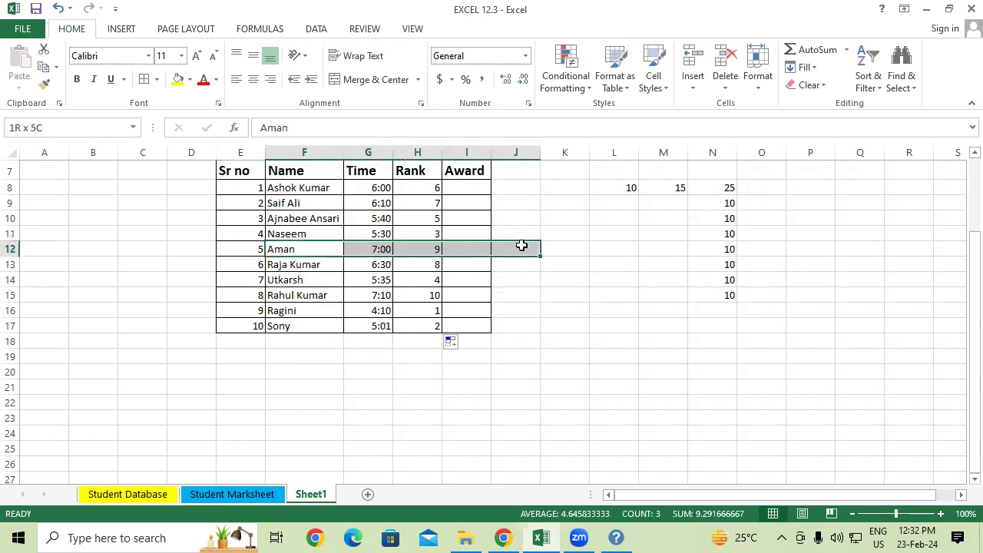
drag(282, 295, 550, 294)
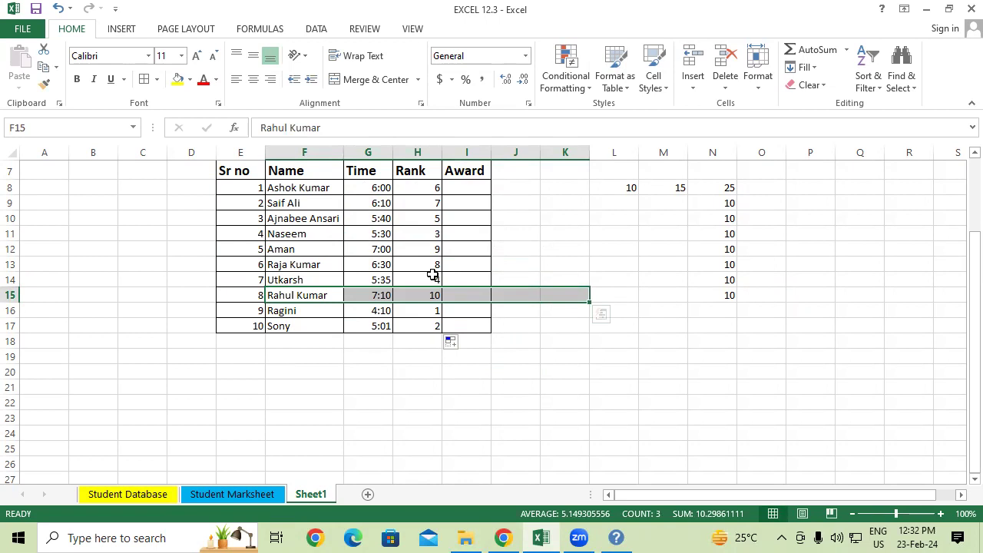
Step: Change the seventh racer's time in G14 to 05:01 and check the resulting tie at rank 2
click(466, 280)
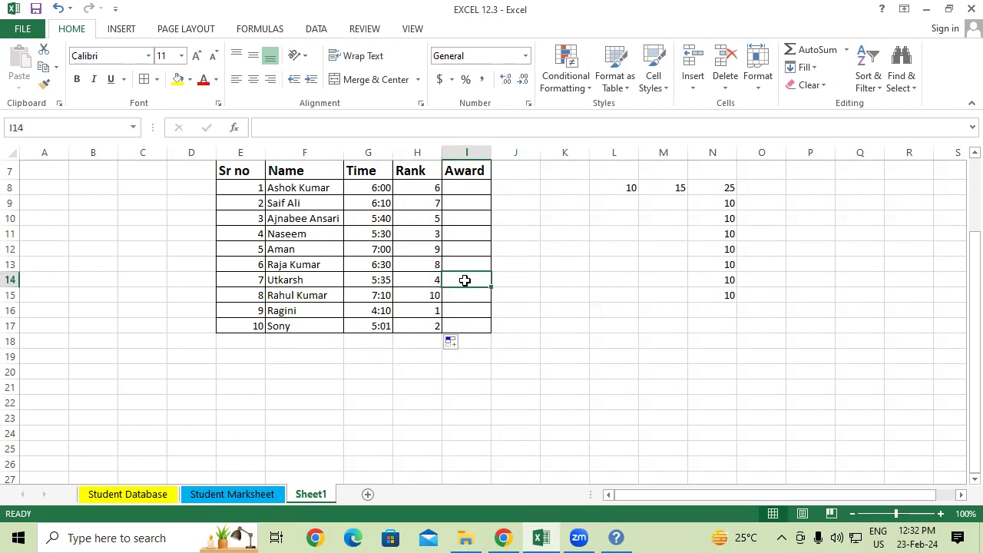
click(380, 274)
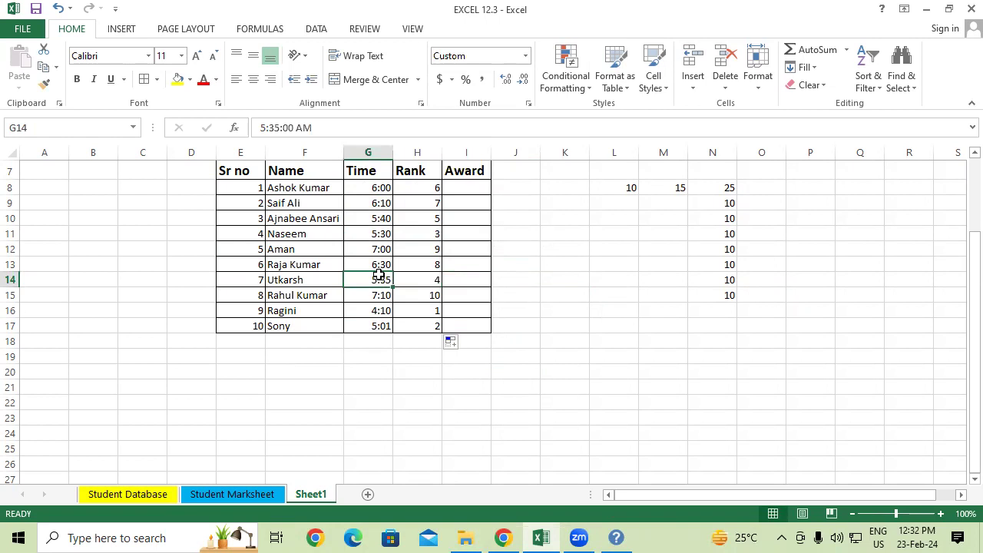
text(05:01)
key(Return)
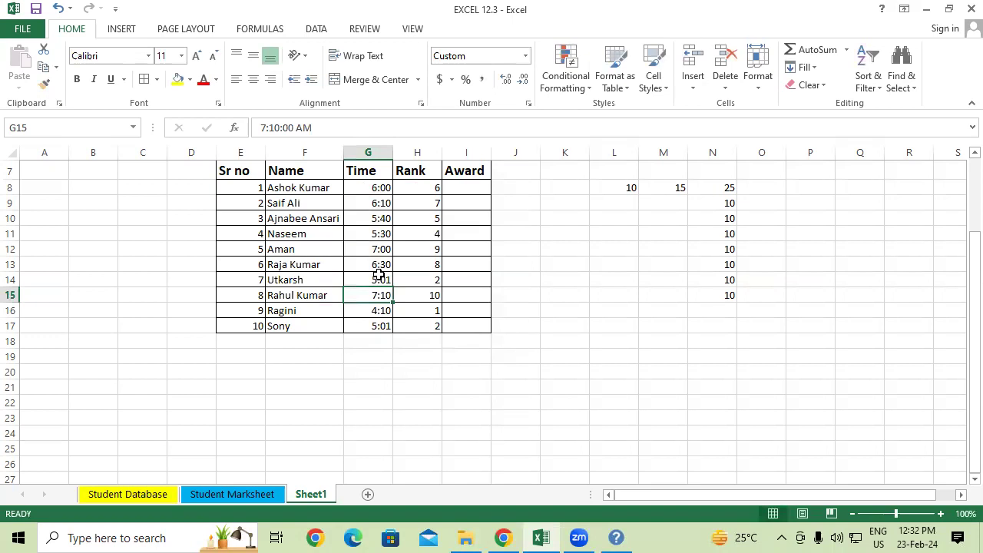
click(409, 278)
click(414, 326)
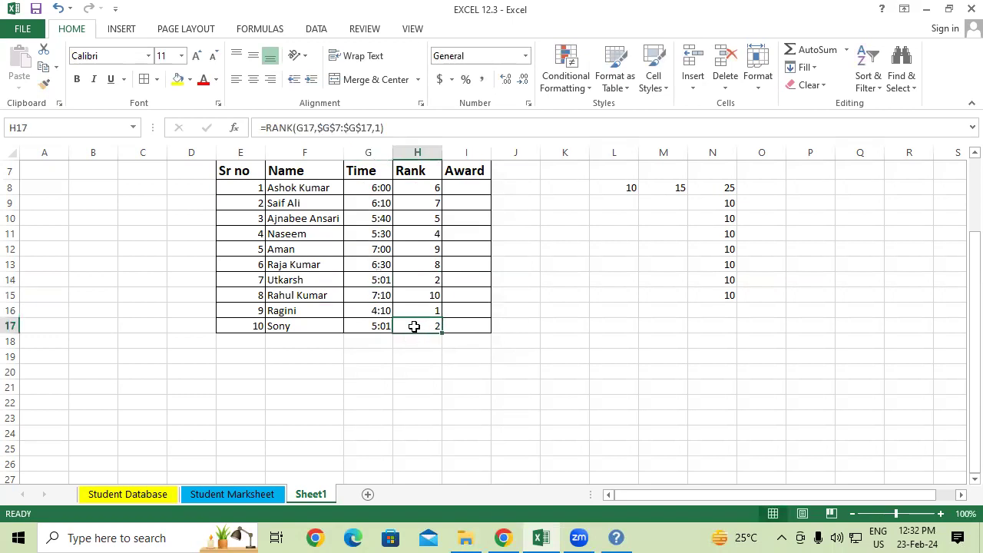
drag(423, 190, 434, 325)
click(586, 326)
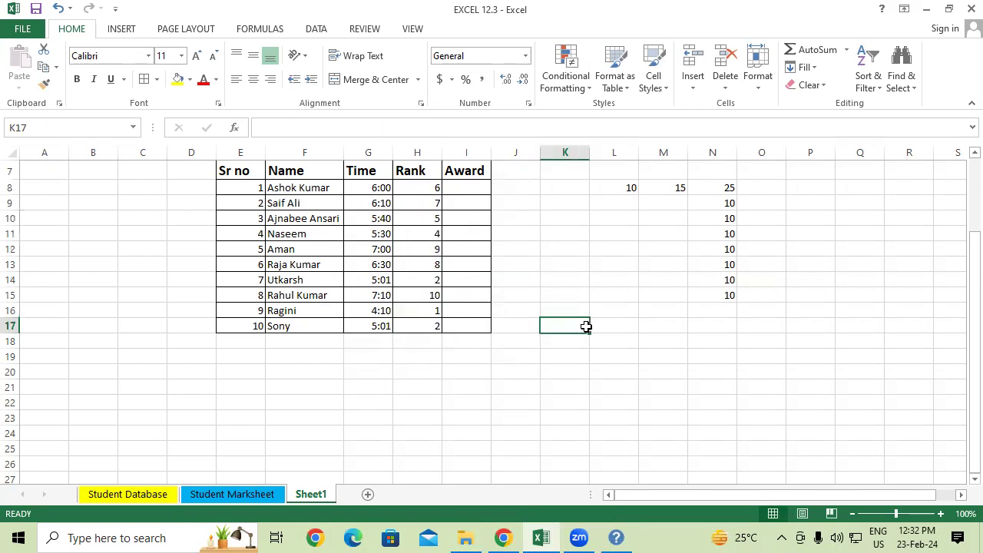
Step: Increase the race table's font size to 18 and AutoFit columns E to I
mouse_move(236, 172)
mouse_down()
mouse_move(325, 243)
mouse_move(498, 337)
mouse_move(480, 325)
mouse_up()
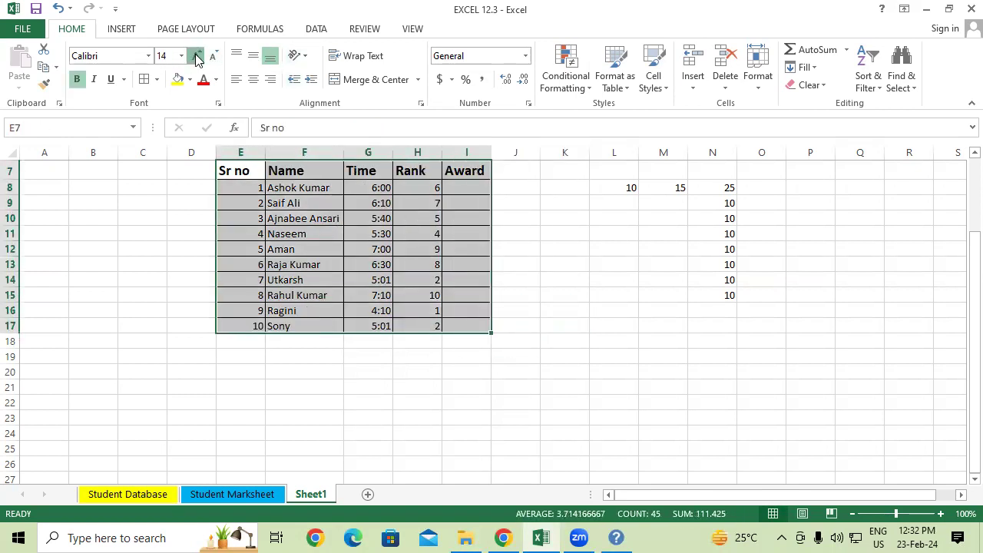
click(196, 55)
click(197, 55)
drag(244, 153, 486, 154)
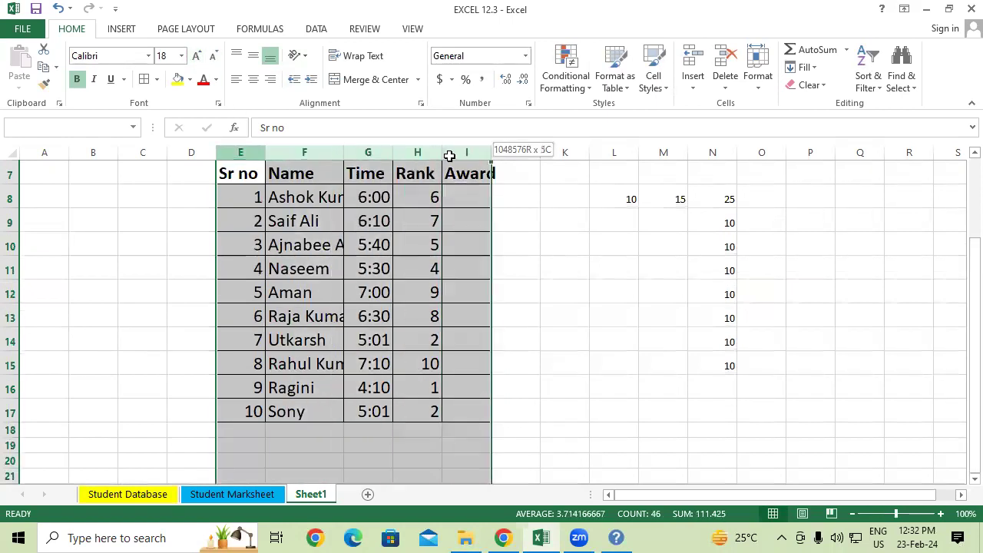
double_click(487, 153)
click(573, 321)
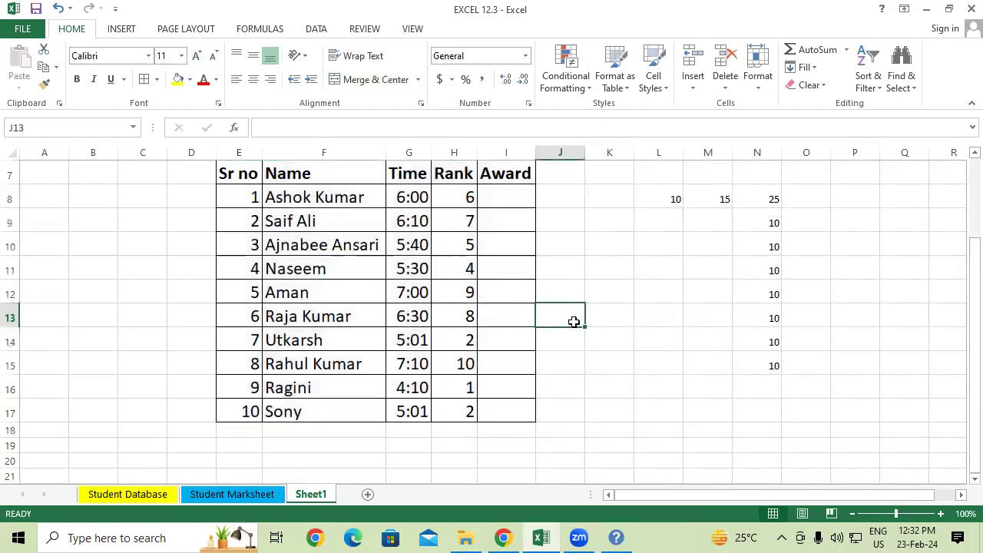
Step: Point out the Rank and Award cells and the two 5:01 rows sharing rank 2
drag(453, 202, 477, 393)
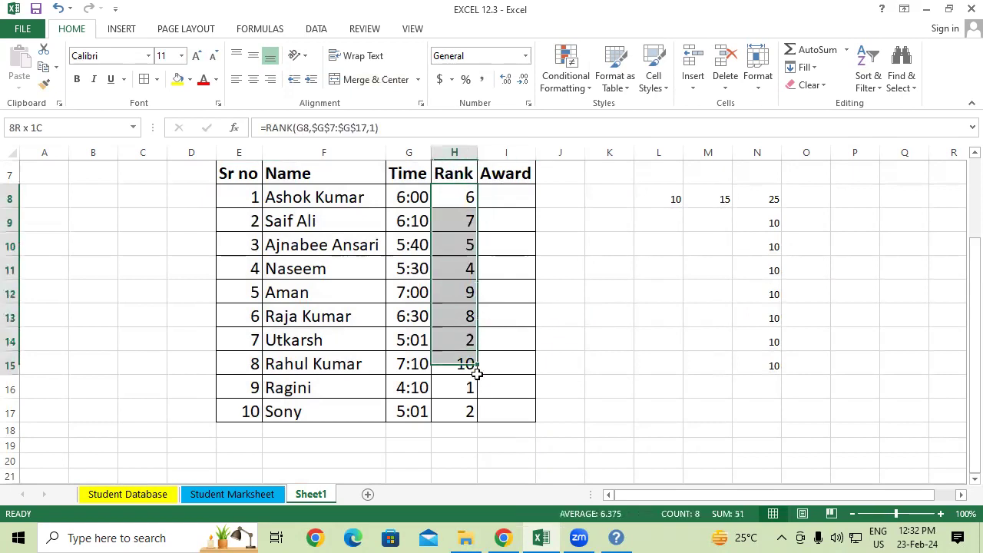
click(609, 388)
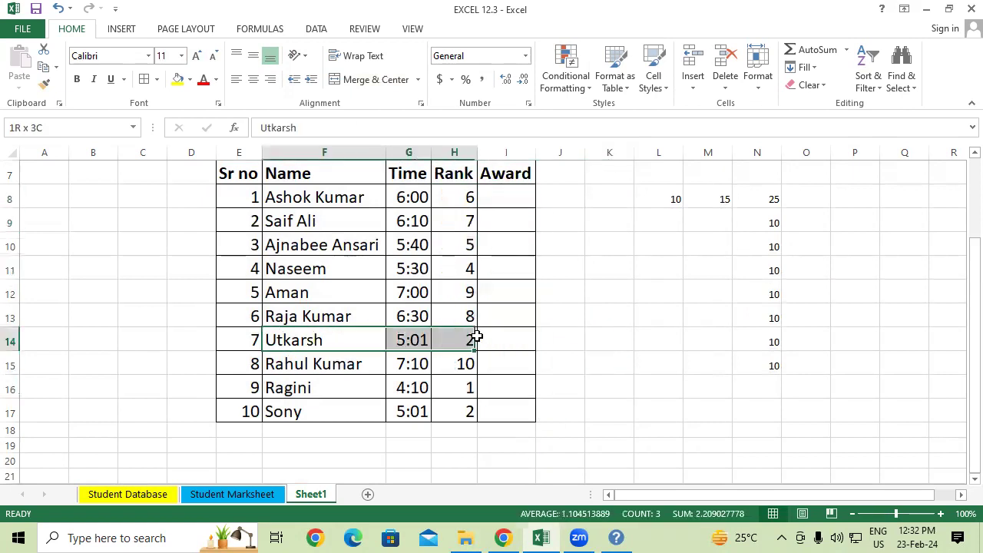
drag(375, 338, 507, 340)
drag(373, 411, 537, 409)
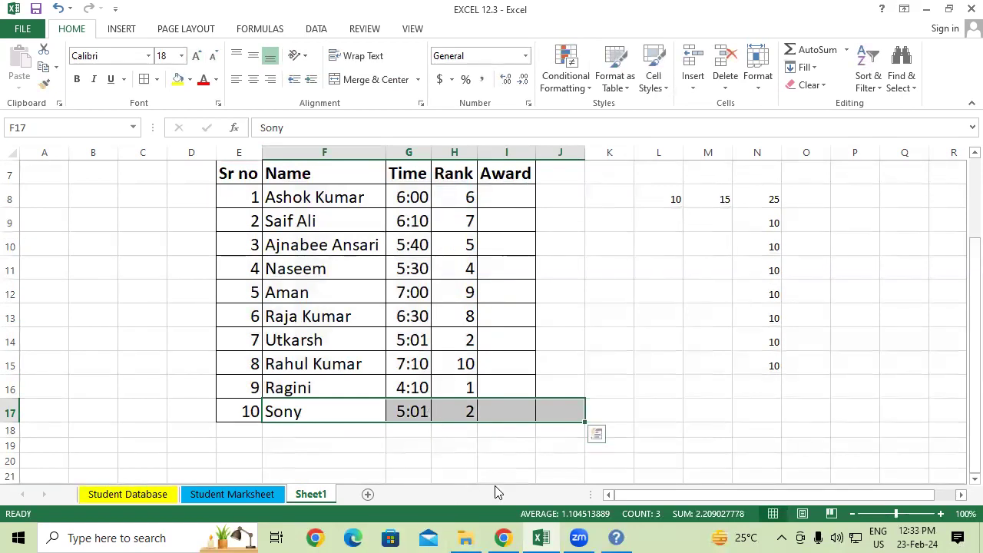
click(629, 310)
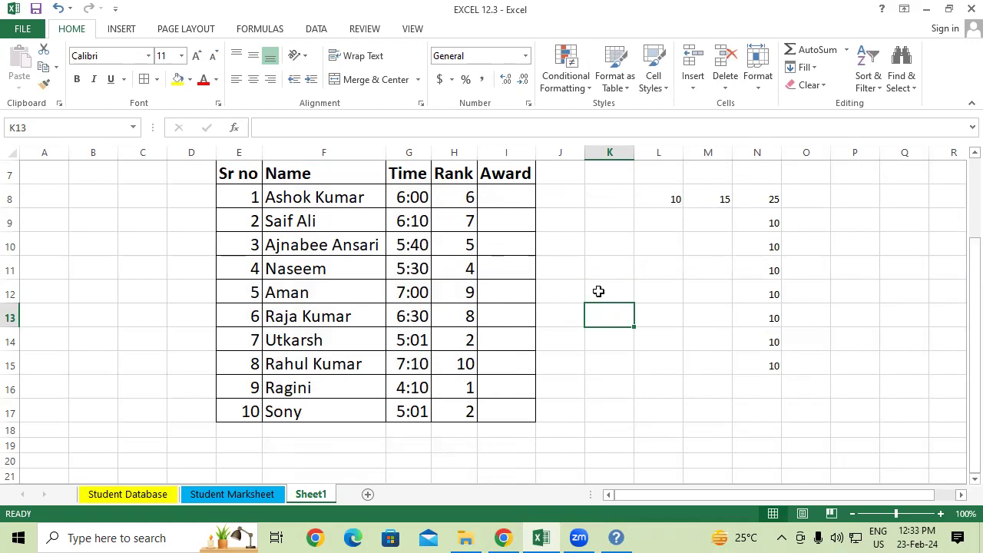
text(05:5)
key(BackSpace)
text(00)
key(Return)
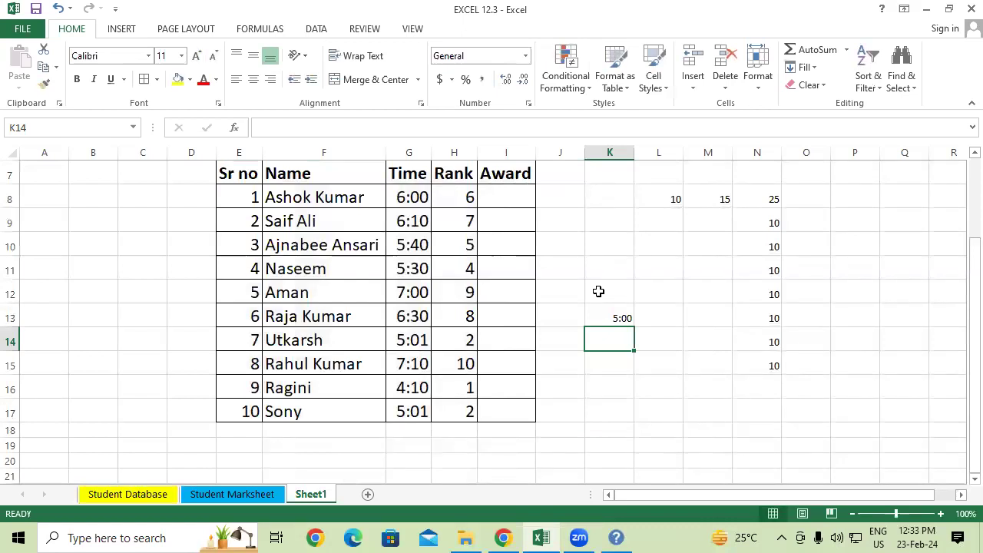
text(05)
text(10)
key(Return)
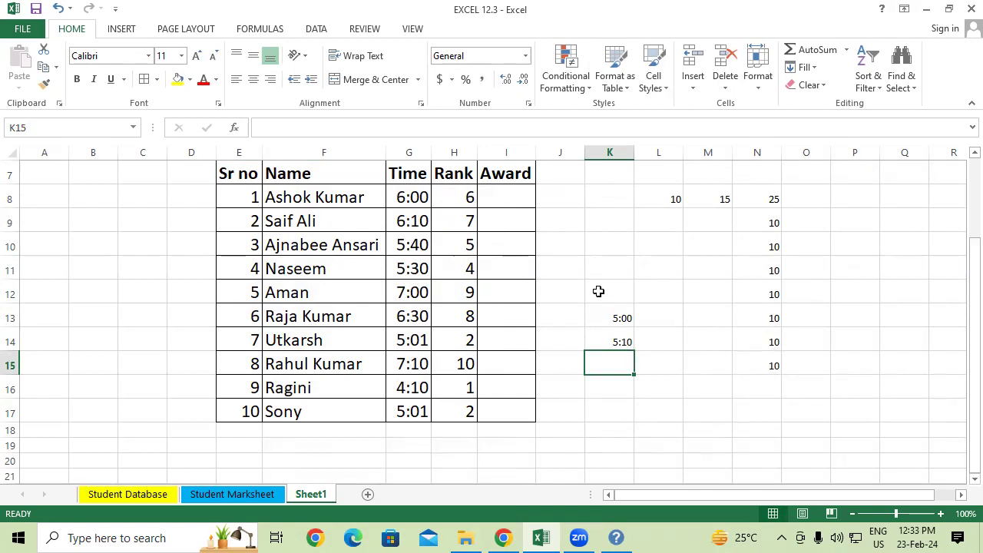
drag(616, 316, 620, 341)
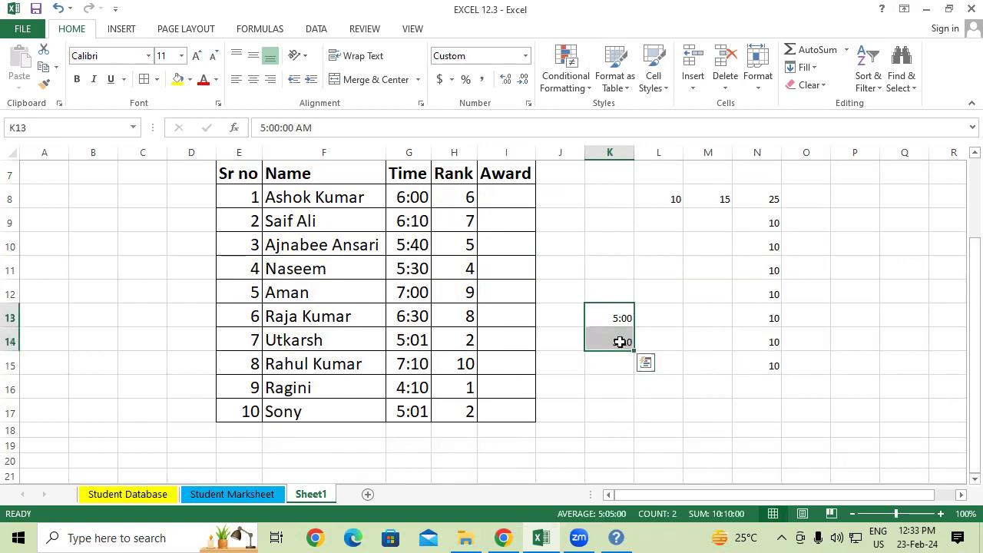
key(Delete)
drag(413, 197, 460, 418)
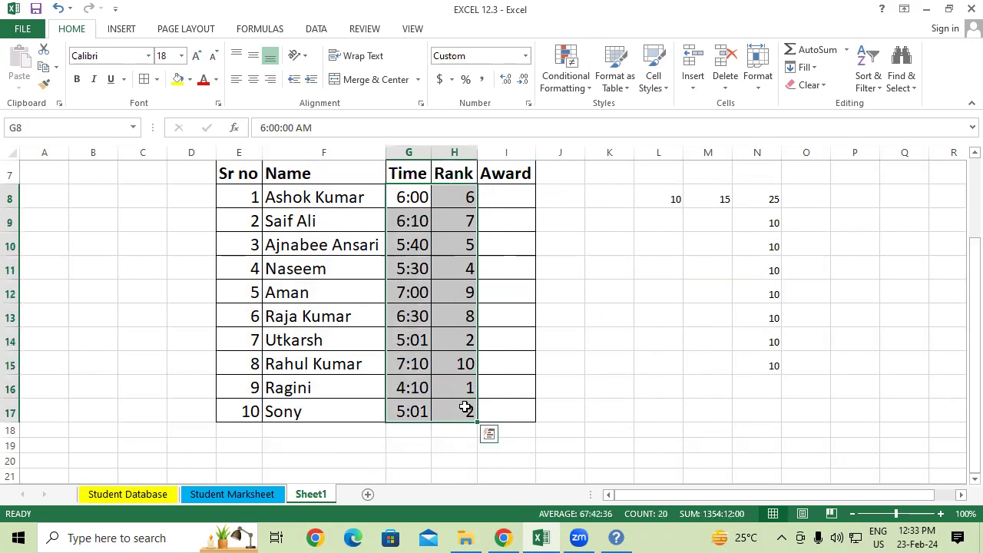
Step: Clear the existing rank values from H8:H17
click(491, 316)
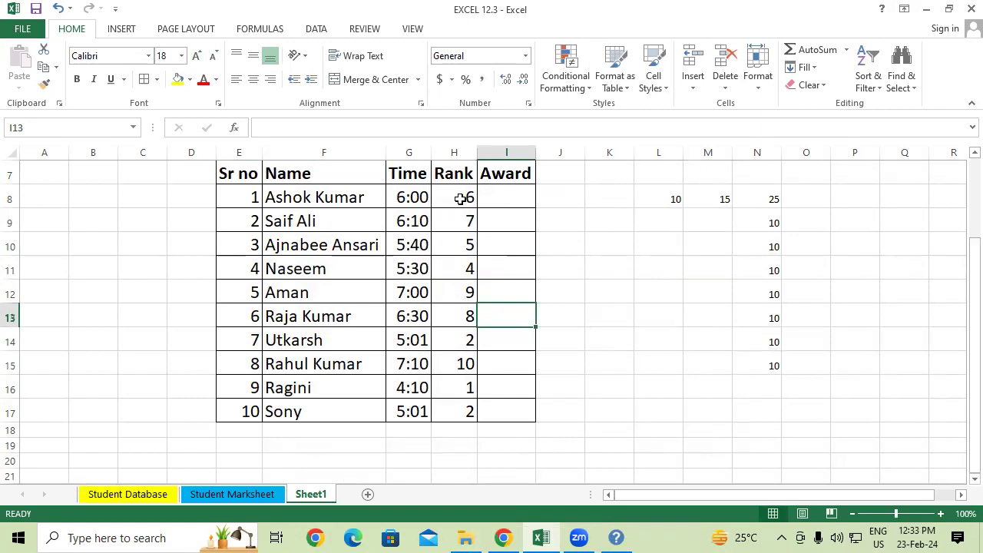
drag(460, 199, 460, 411)
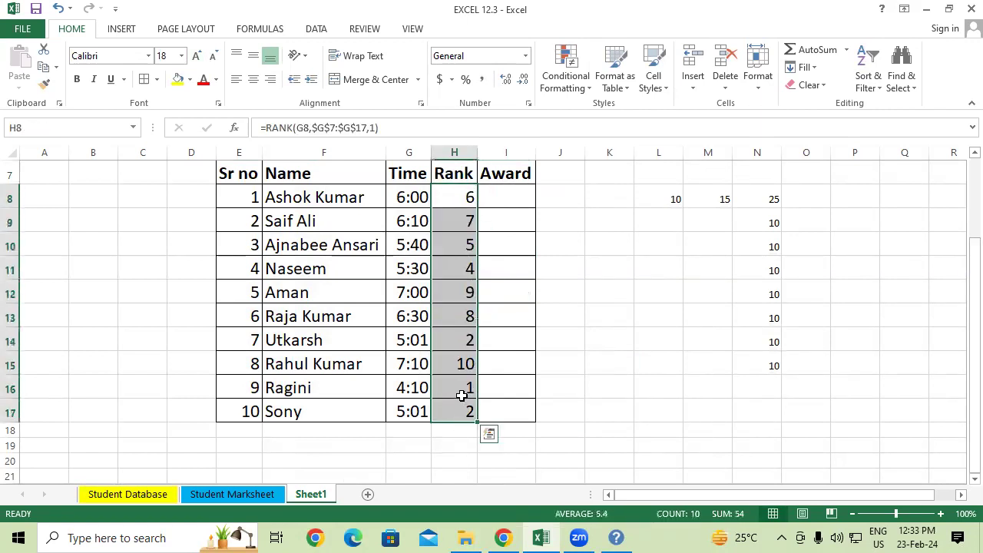
key(Delete)
Step: Enter =rank(G8,$G$7:$G$17,1) in H8 with ascending order, showing 6
click(456, 196)
text(=)
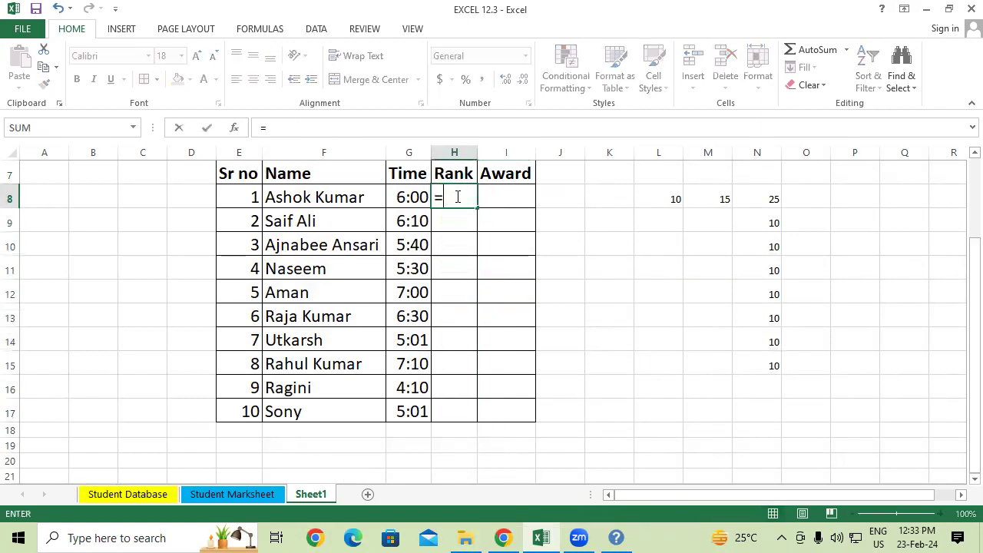
text(rank)
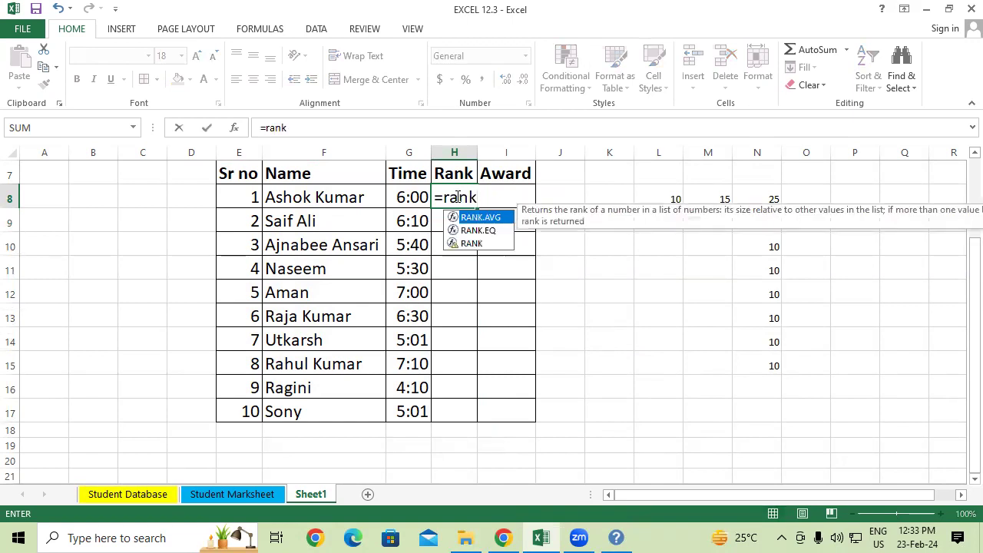
text(()
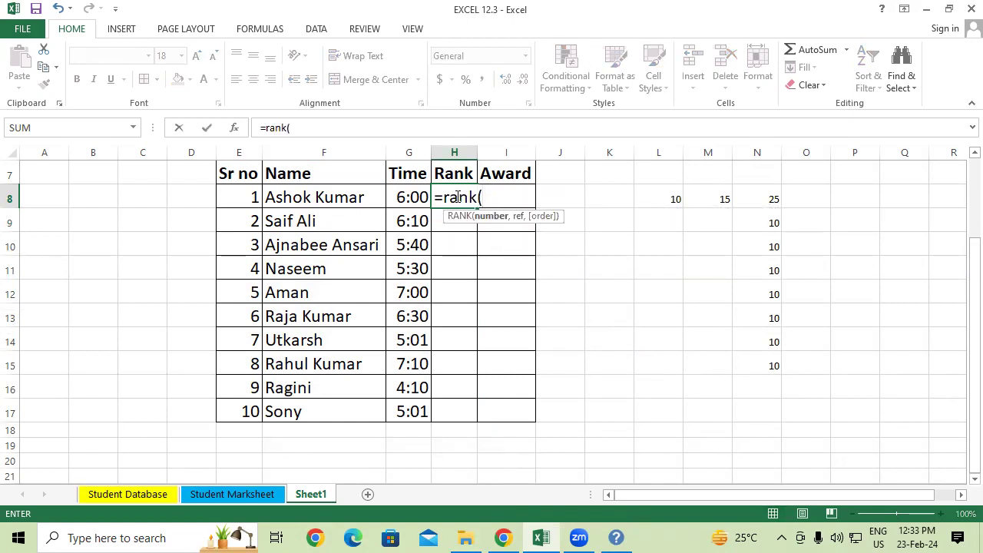
click(397, 190)
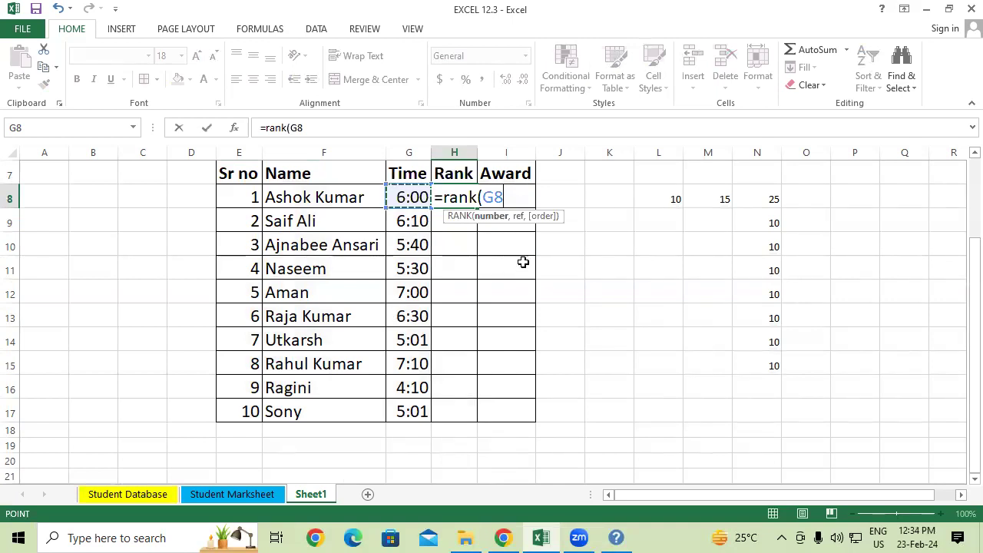
text(,)
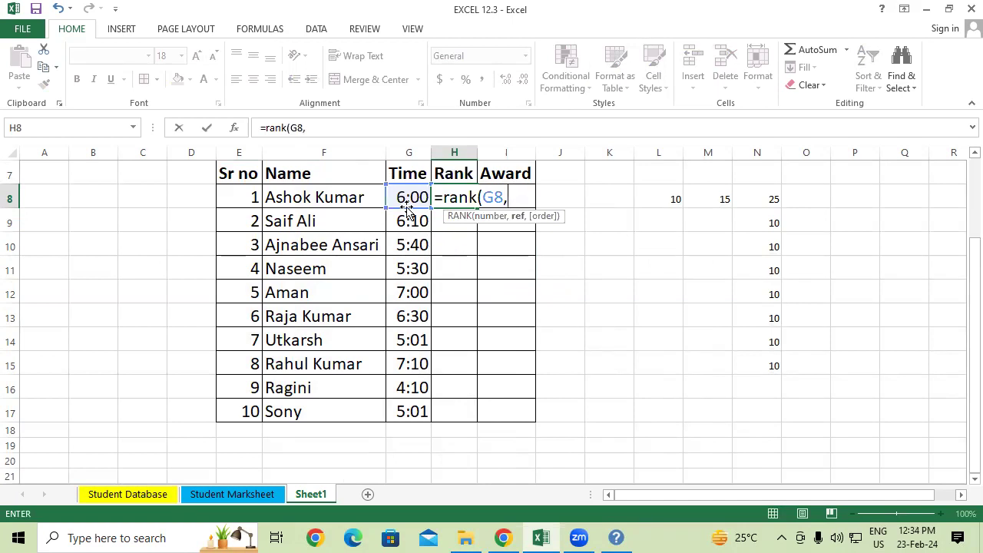
drag(416, 170, 410, 412)
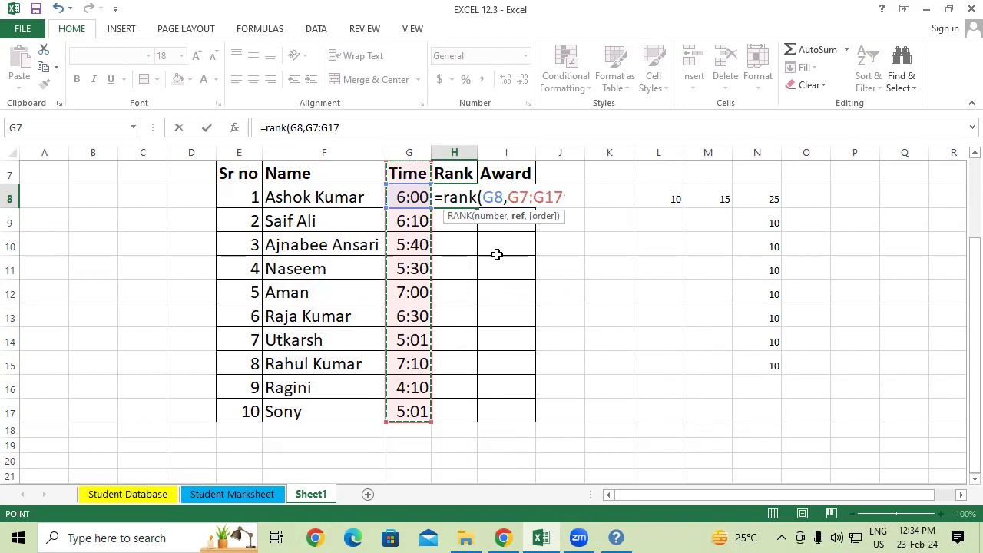
key(F4)
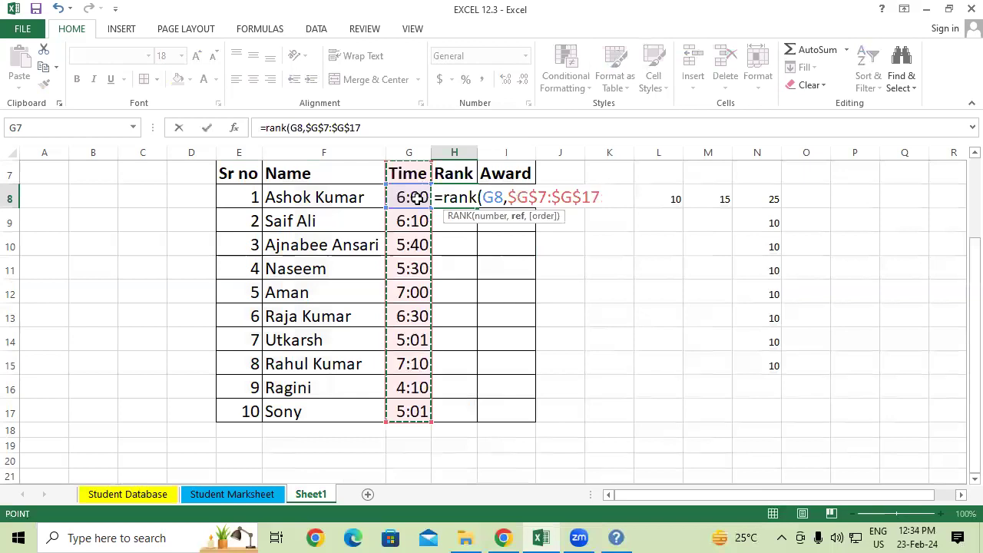
text(,)
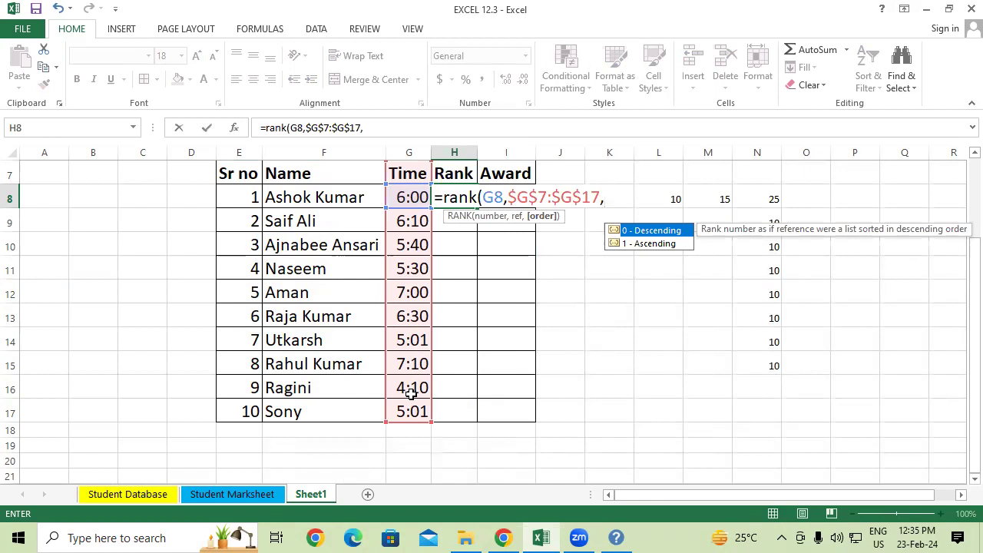
click(658, 252)
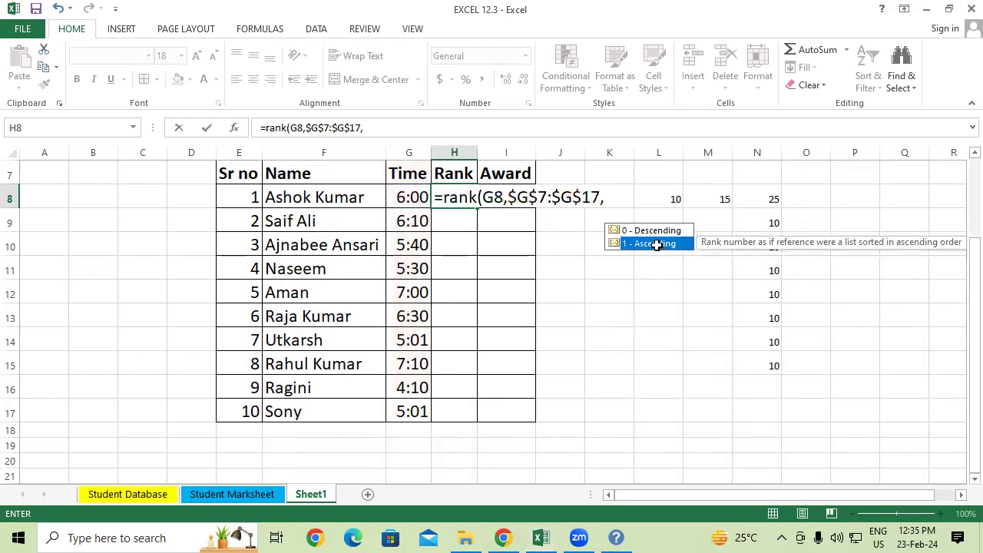
double_click(654, 245)
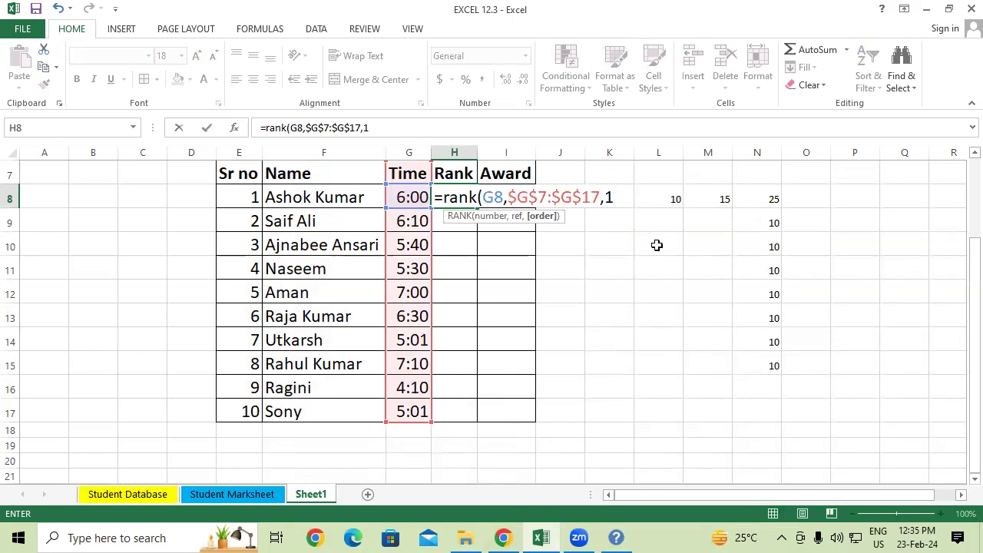
text())
key(Return)
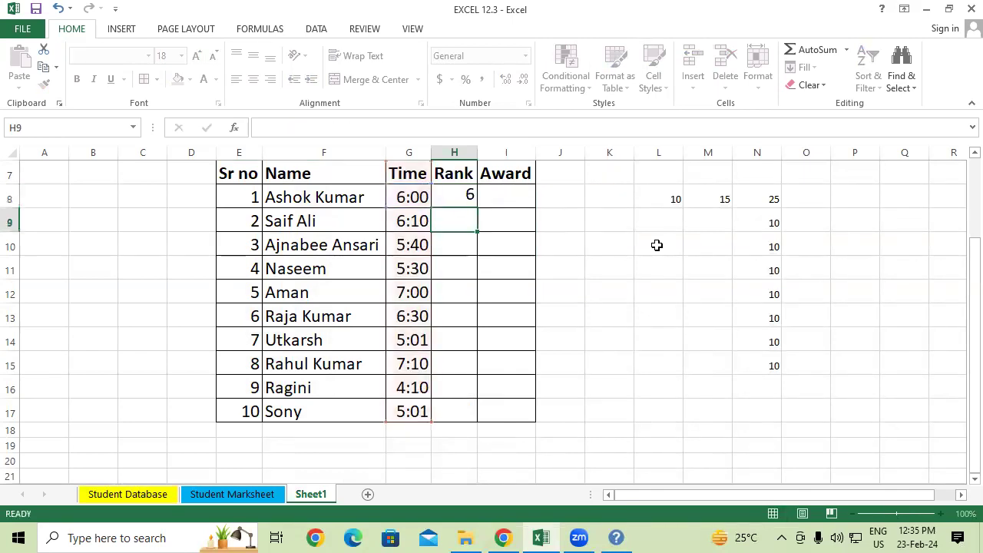
click(462, 196)
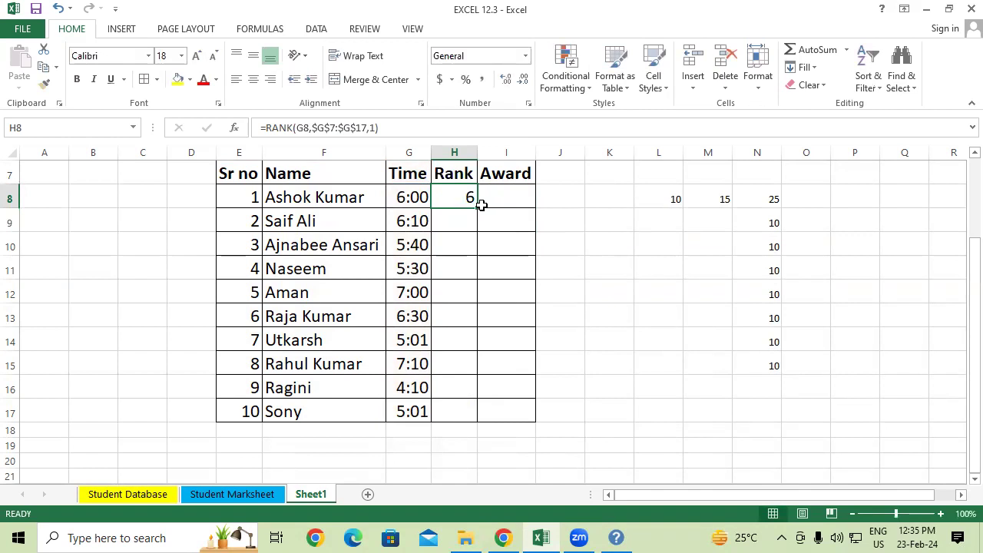
double_click(476, 207)
click(492, 195)
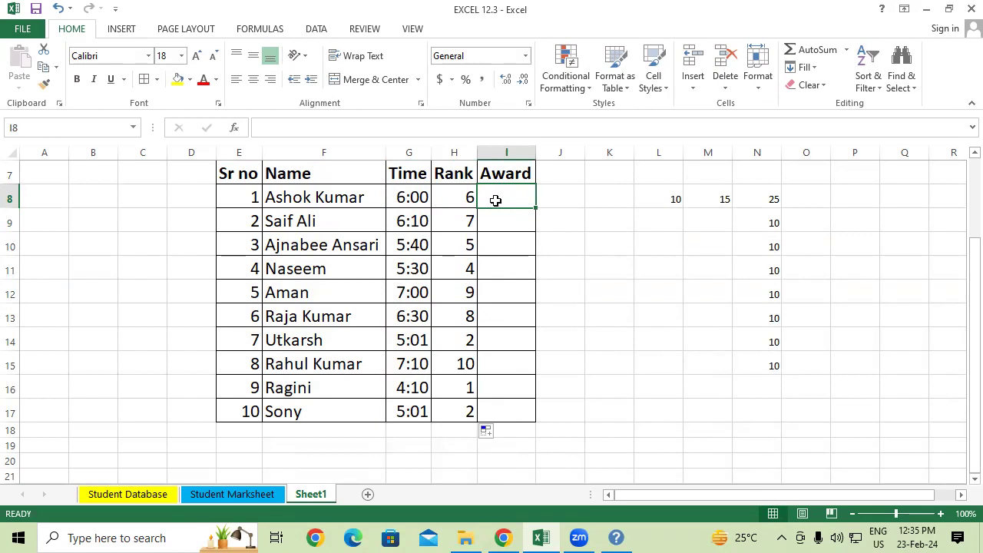
click(420, 341)
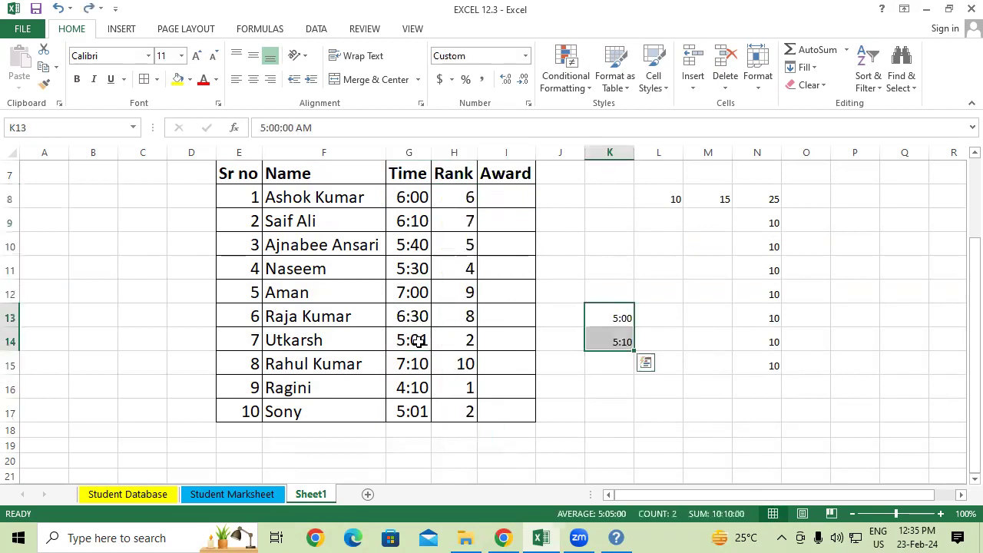
Step: Undo the last two edits, then set the race table E7:I18 to font size 18
key(ctrl+z)
key(ctrl+z)
key(ctrl+z)
key(ctrl+z)
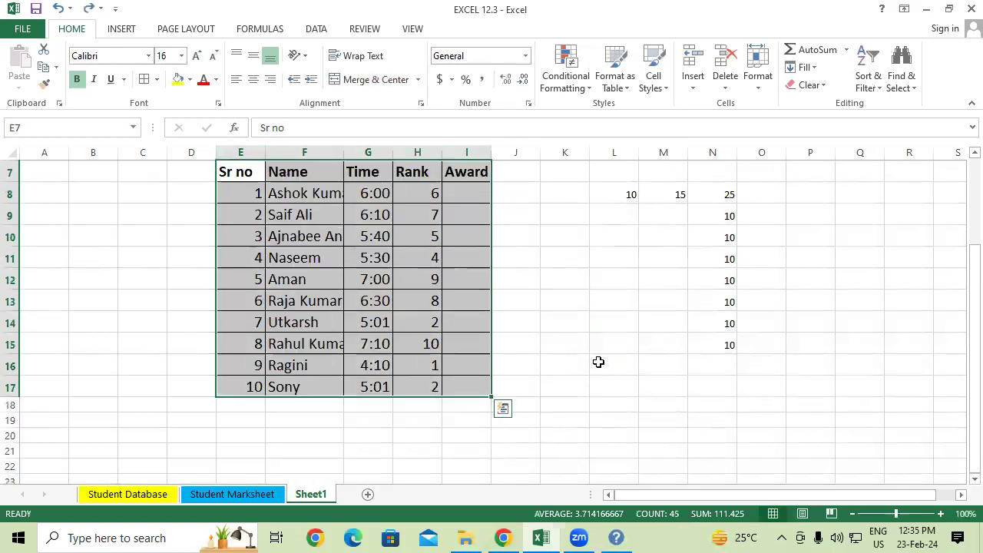
key(ctrl+z)
key(ctrl+z)
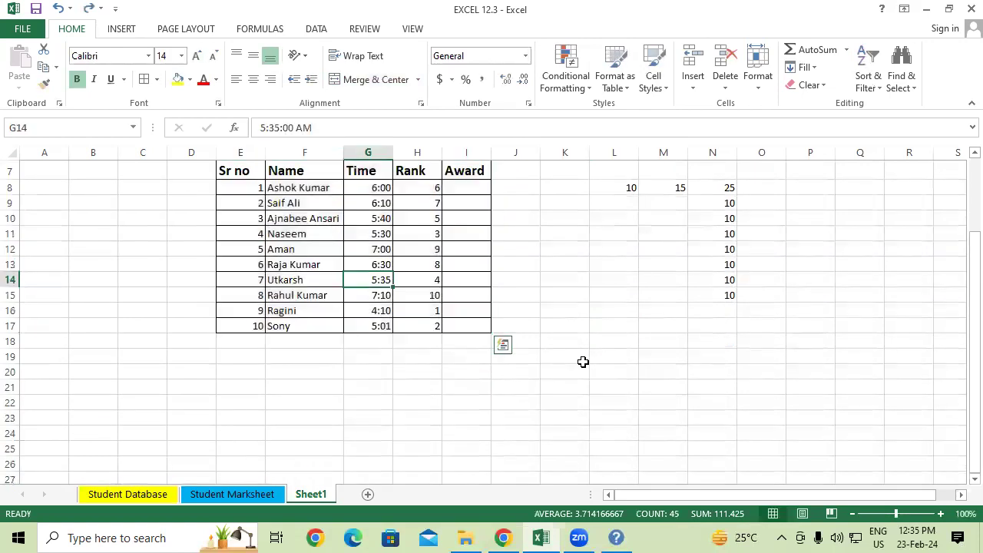
drag(234, 180, 491, 346)
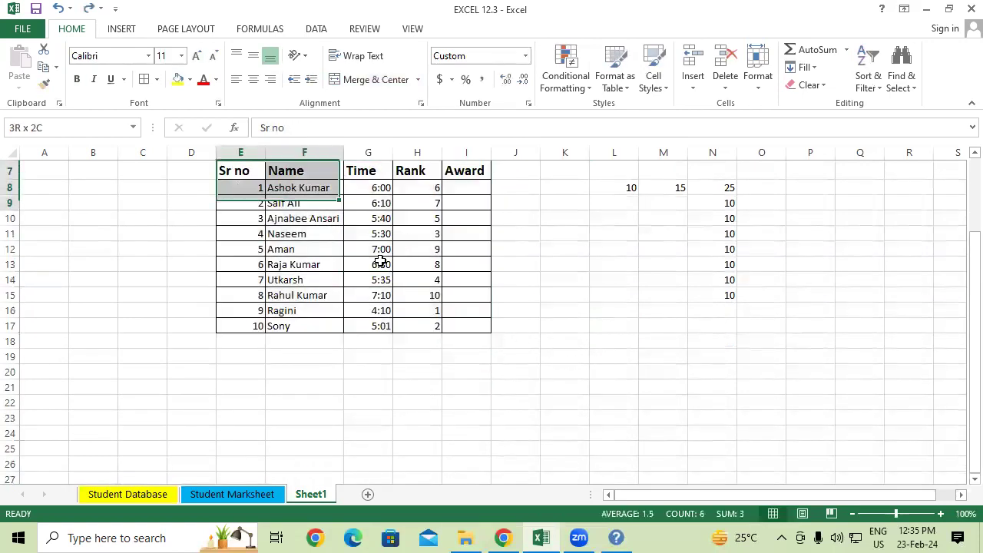
click(195, 55)
click(196, 55)
drag(240, 146, 490, 157)
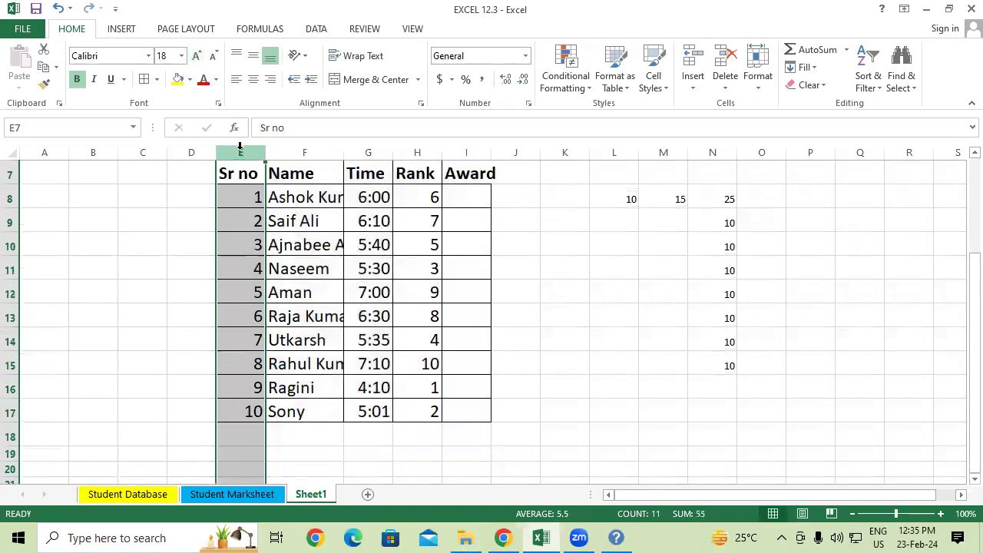
double_click(490, 156)
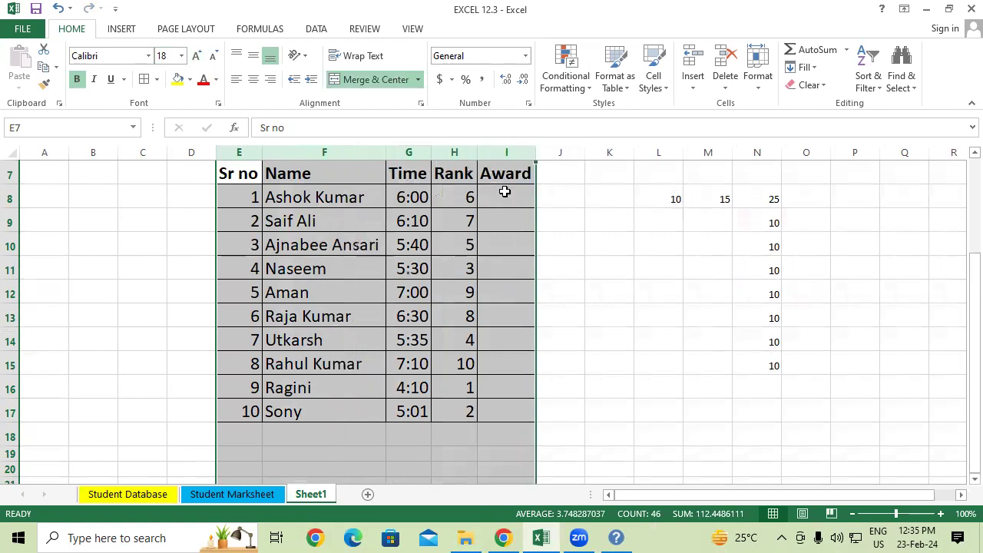
click(618, 320)
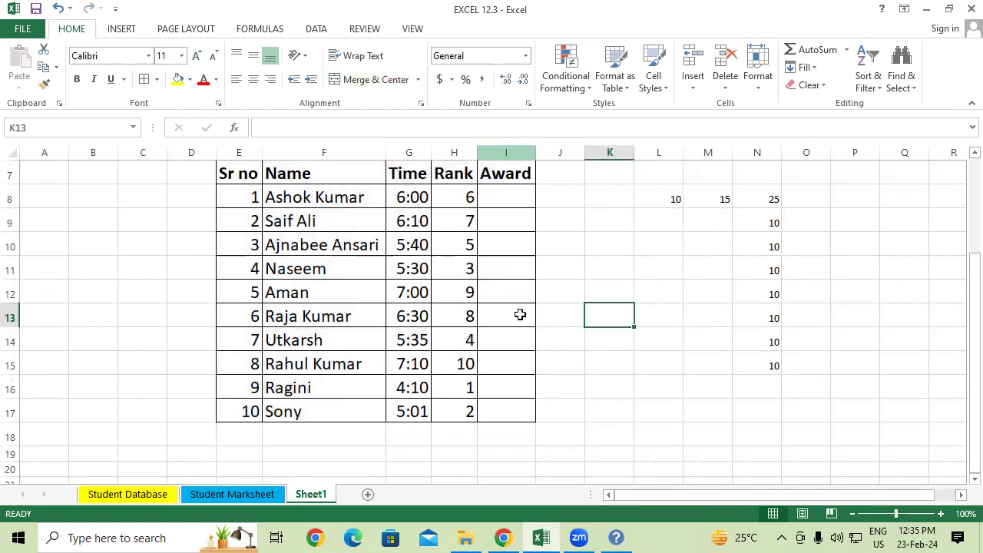
drag(457, 173, 519, 411)
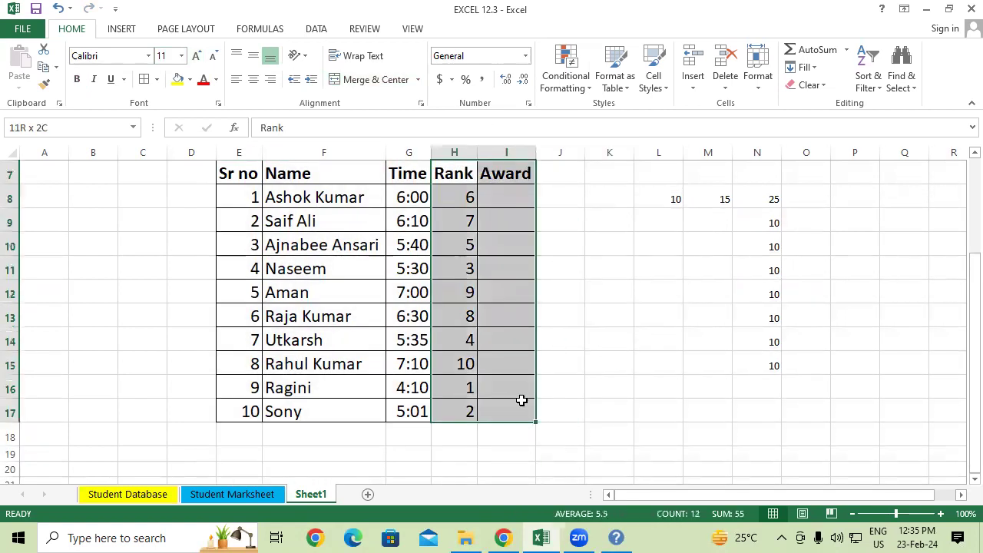
click(593, 364)
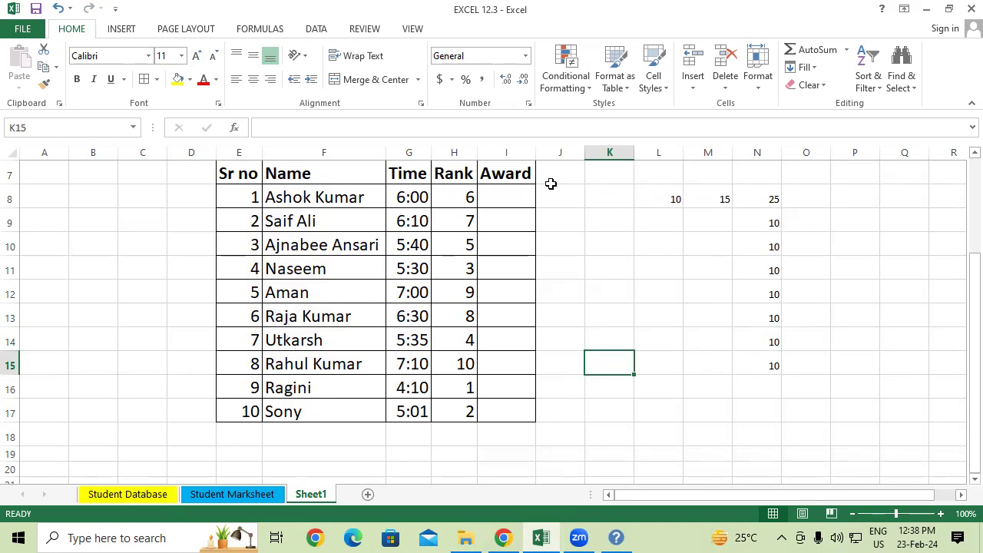
Step: Start the Award formula in I8 as =IF(H8=1,"Car", fixing the mistyped Car
click(519, 190)
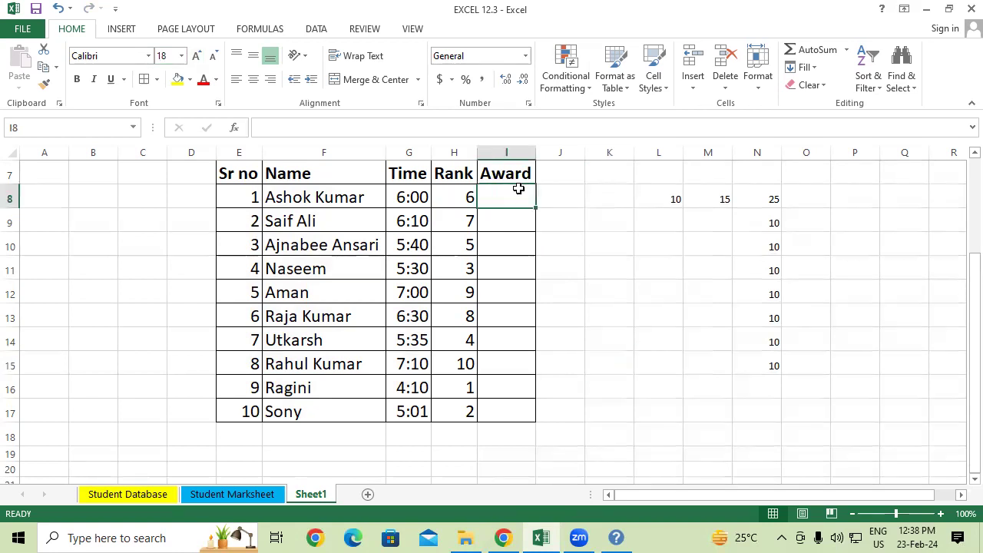
text(=if)
key(Tab)
click(454, 190)
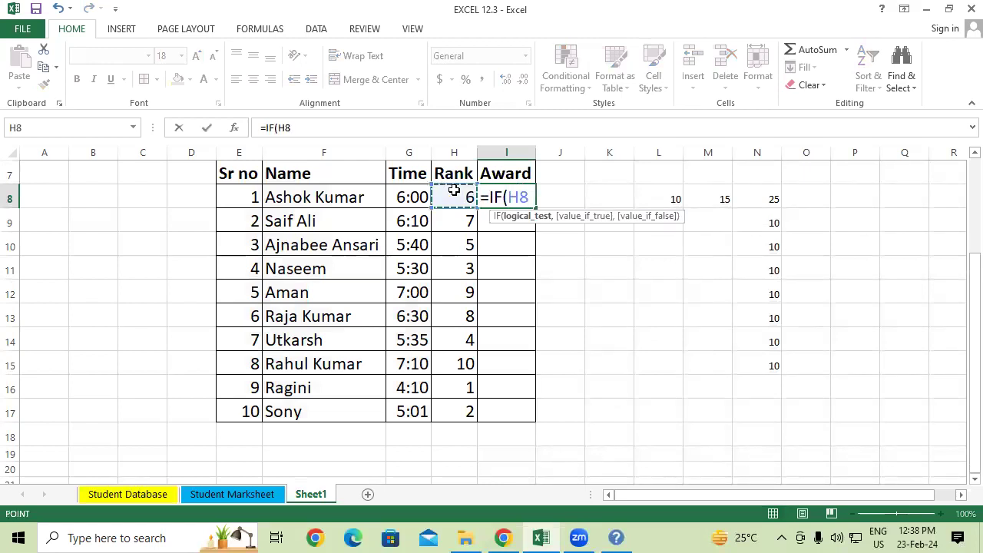
text(=1)
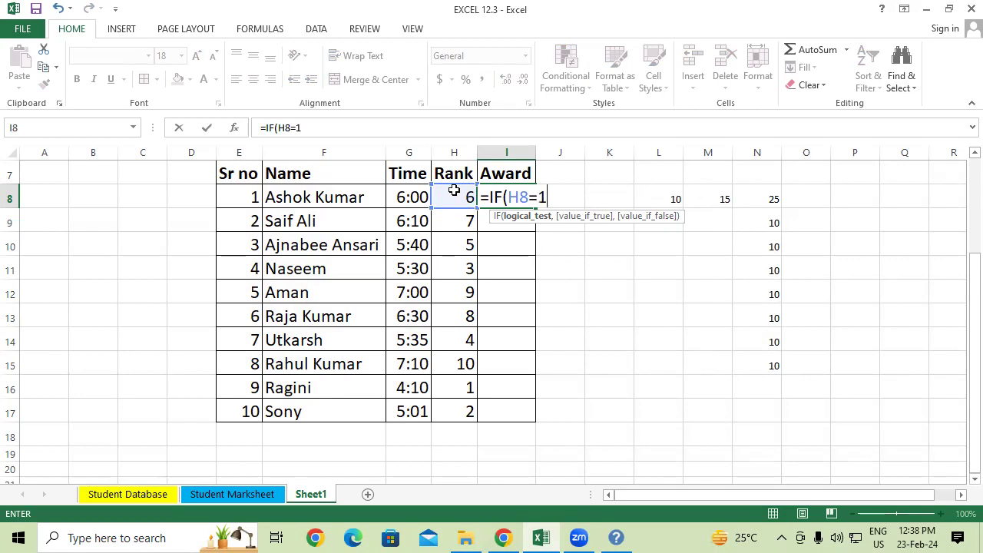
text(,)
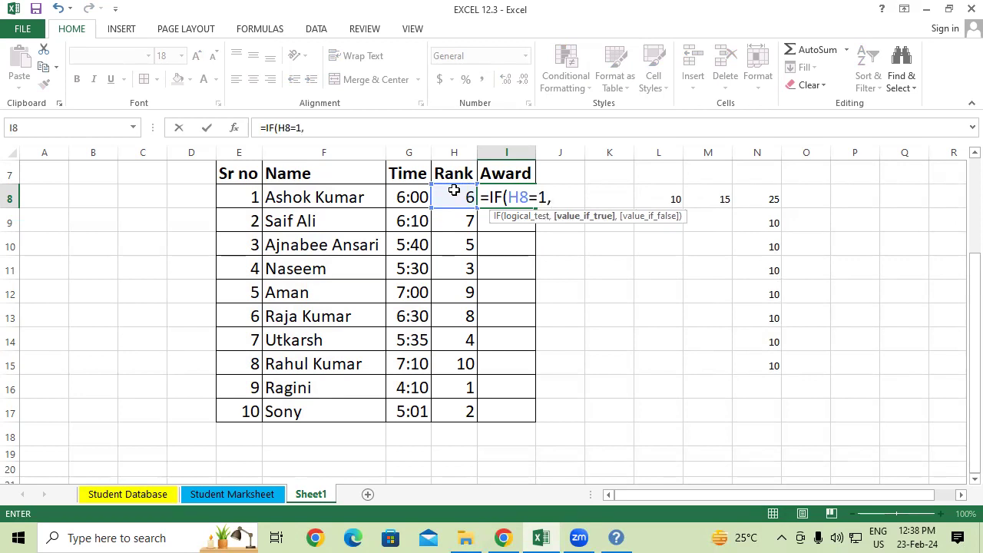
text("cr)
key(BackSpace)
key(BackSpace)
text(Car)
text(")
text(,)
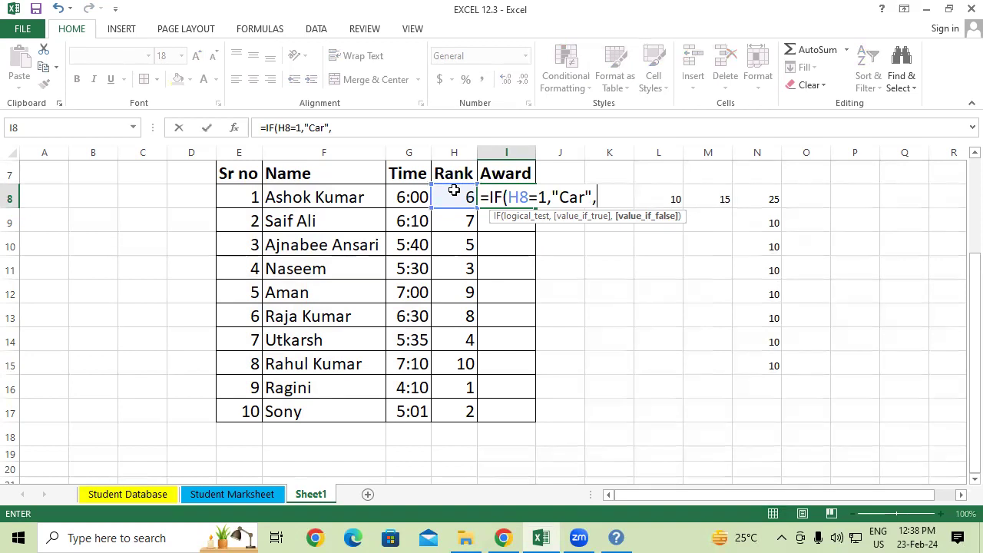
Step: Nest a second IF so H8=2 returns "Bike", then begin a third IF
text(if)
key(Tab)
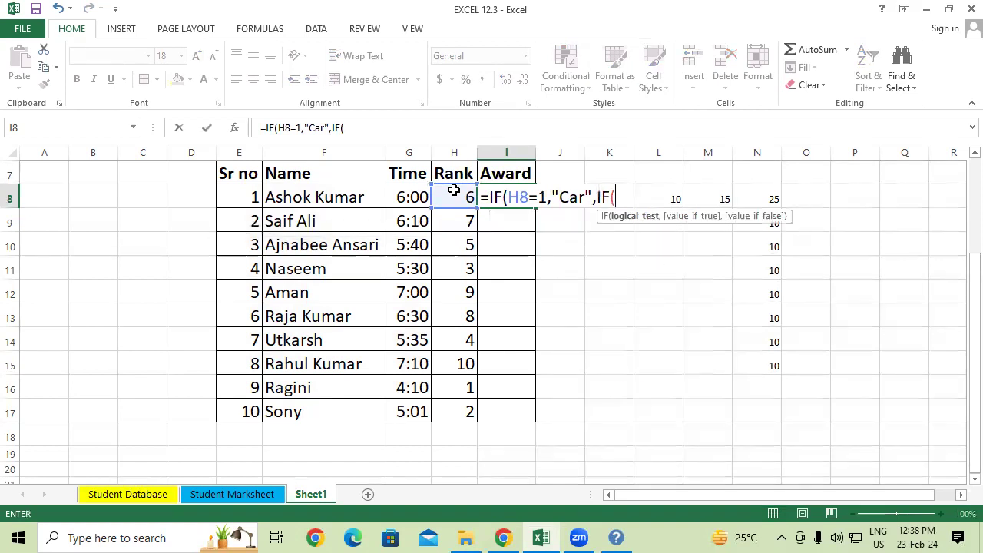
click(454, 191)
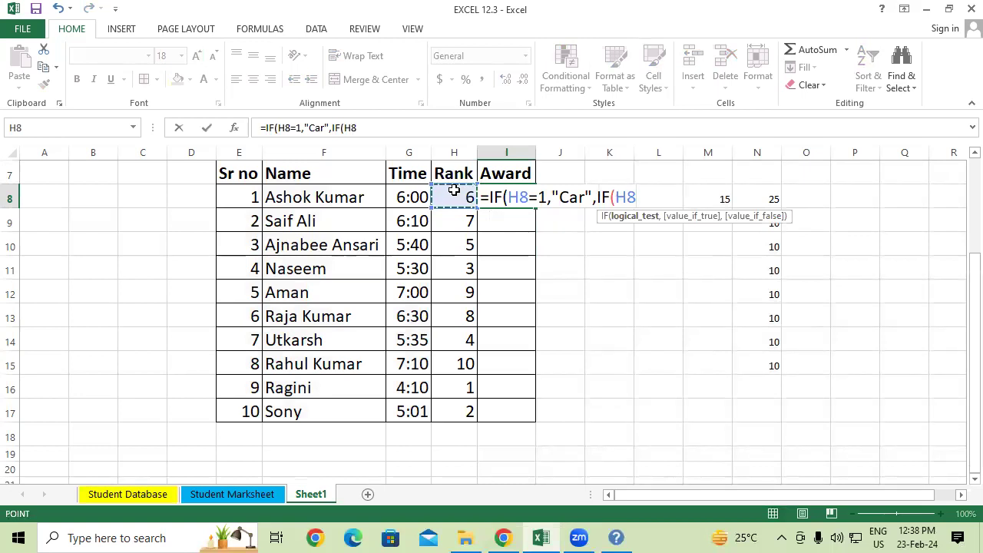
text(=)
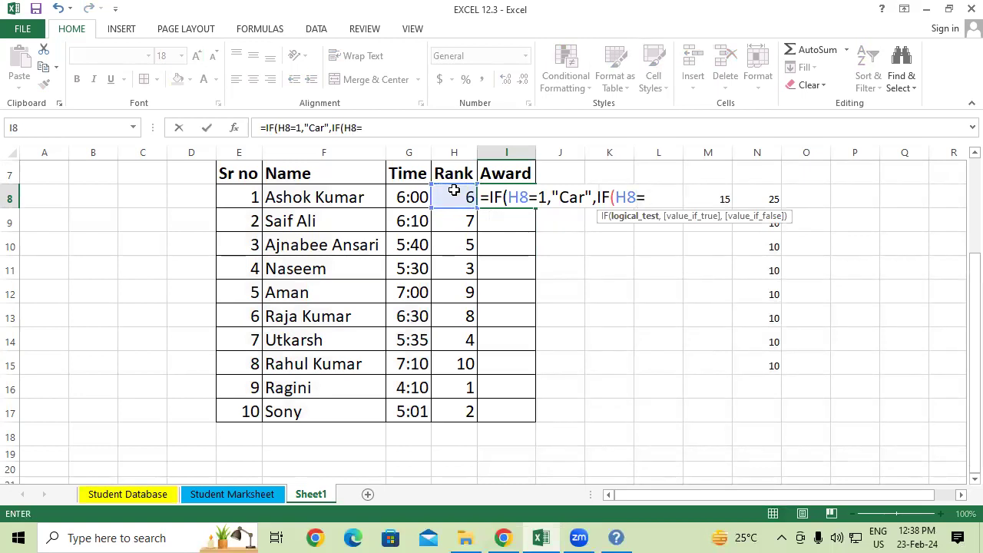
text(2)
text(,")
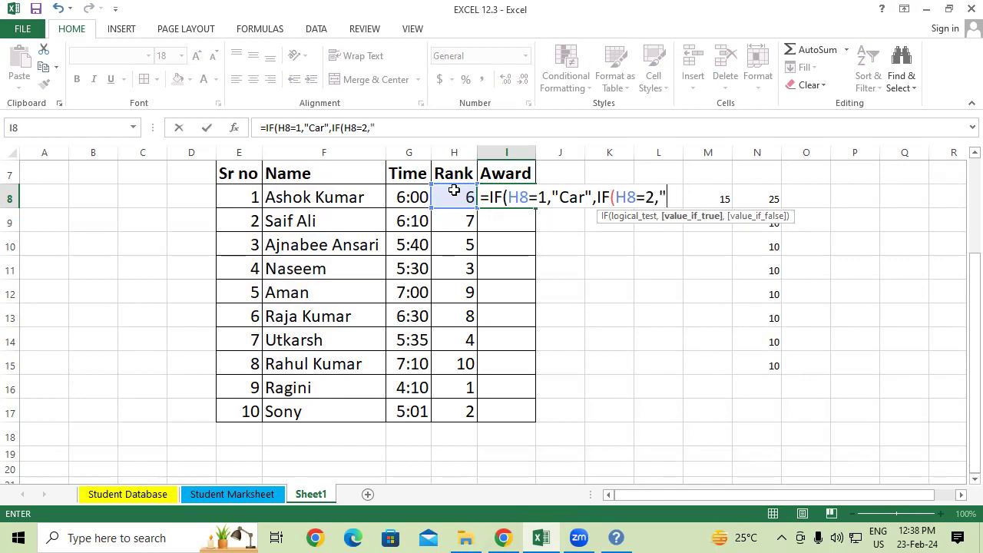
text(Bike)
text(")
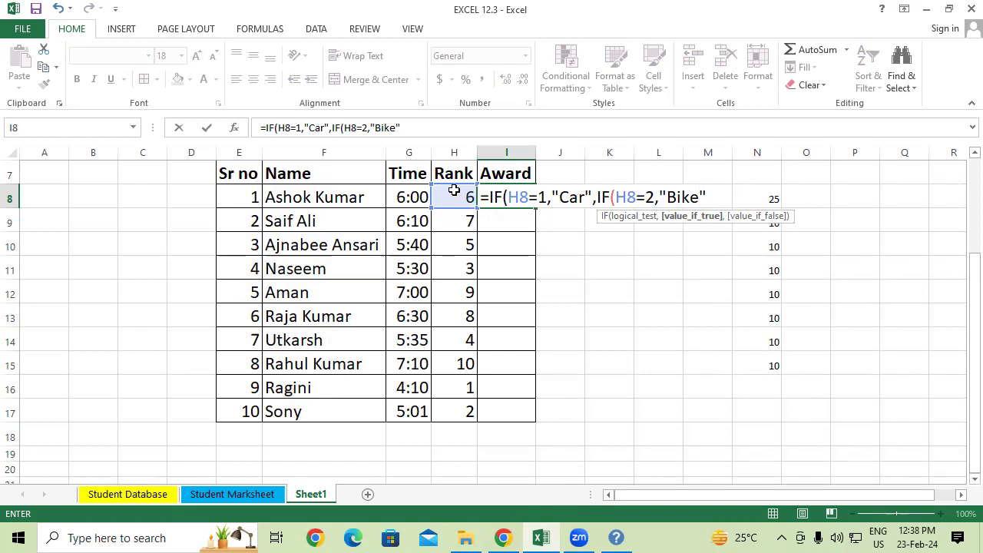
text(,)
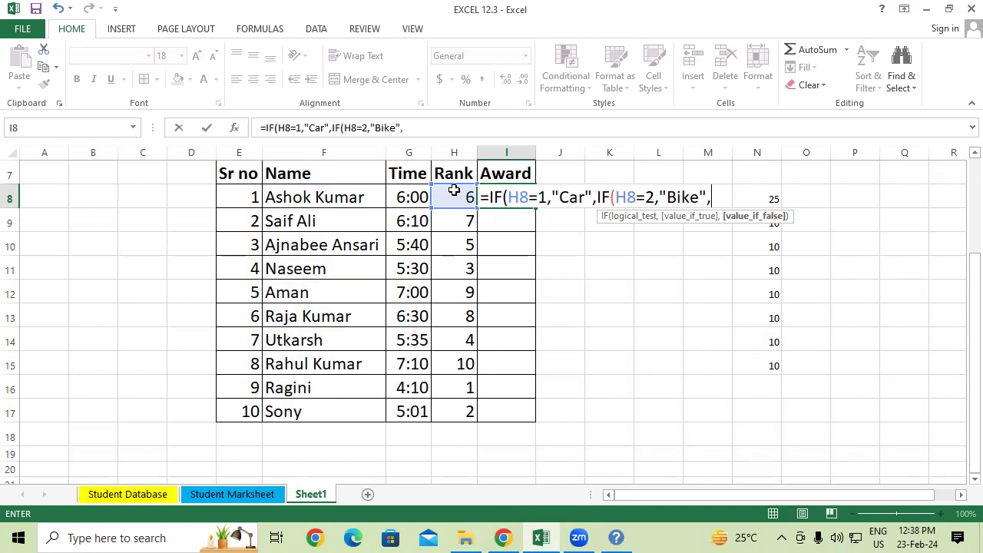
text(i)
key(Tab)
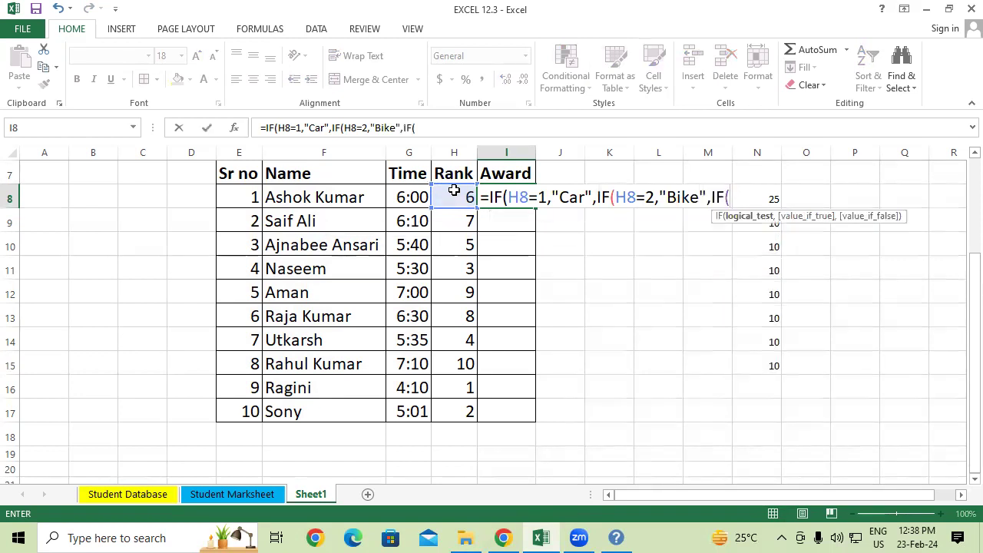
Step: Finish the I8 formula so H8=3 gives "Cycle", otherwise "1 Medol", closing all brackets
click(454, 190)
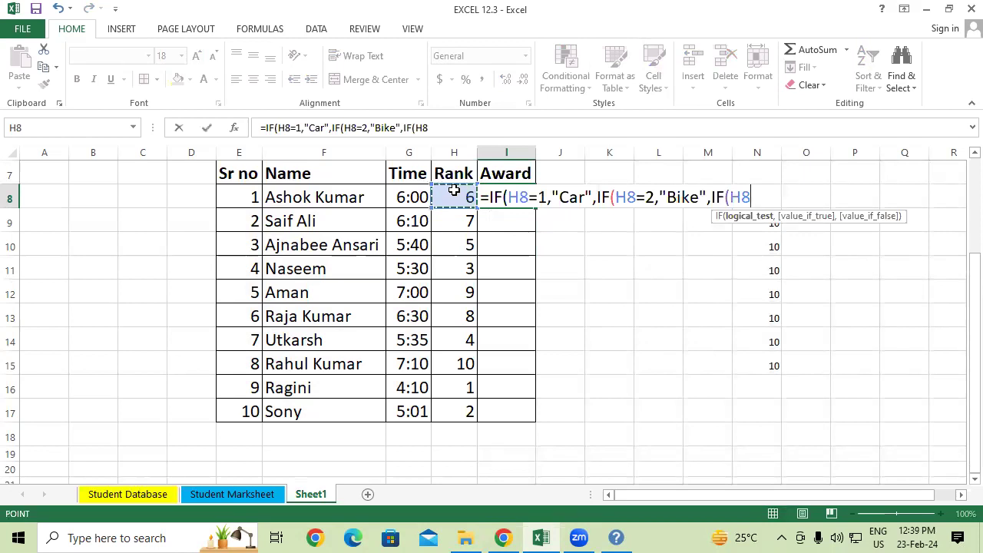
text(=3)
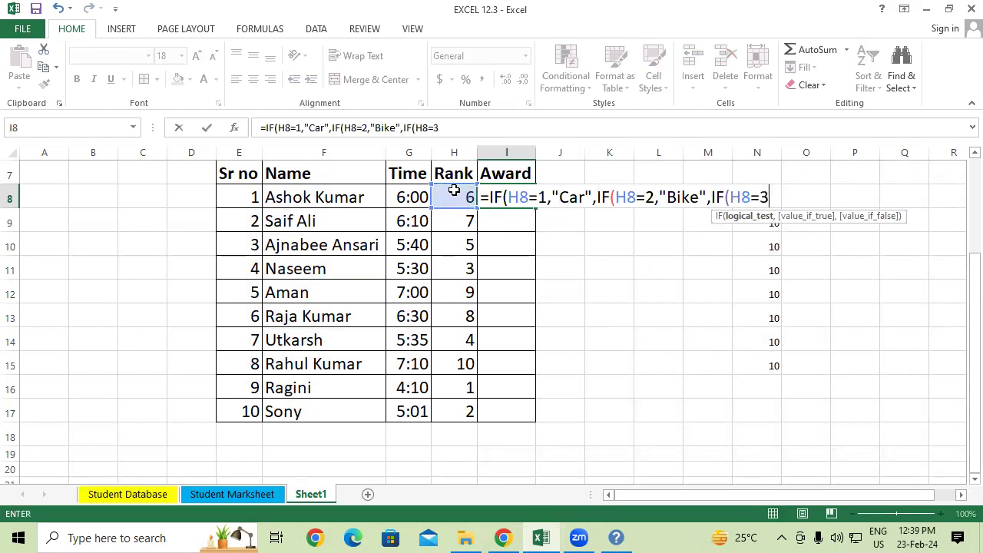
text(,)
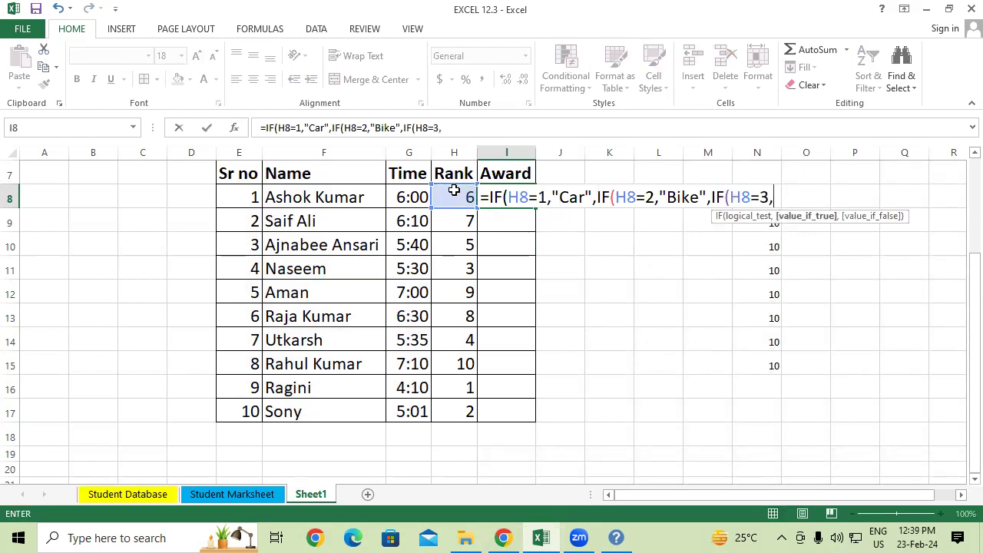
text("Cycle)
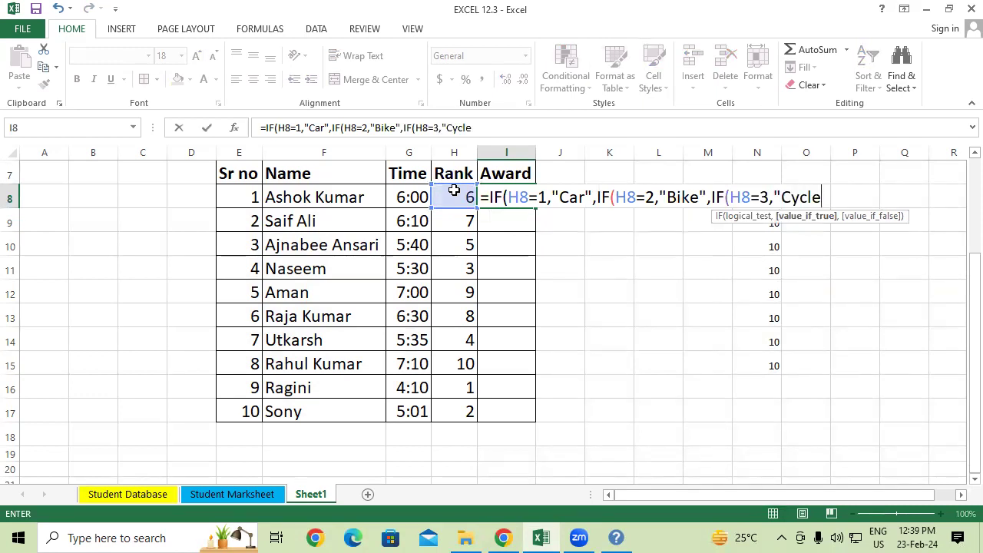
text(")
text(,")
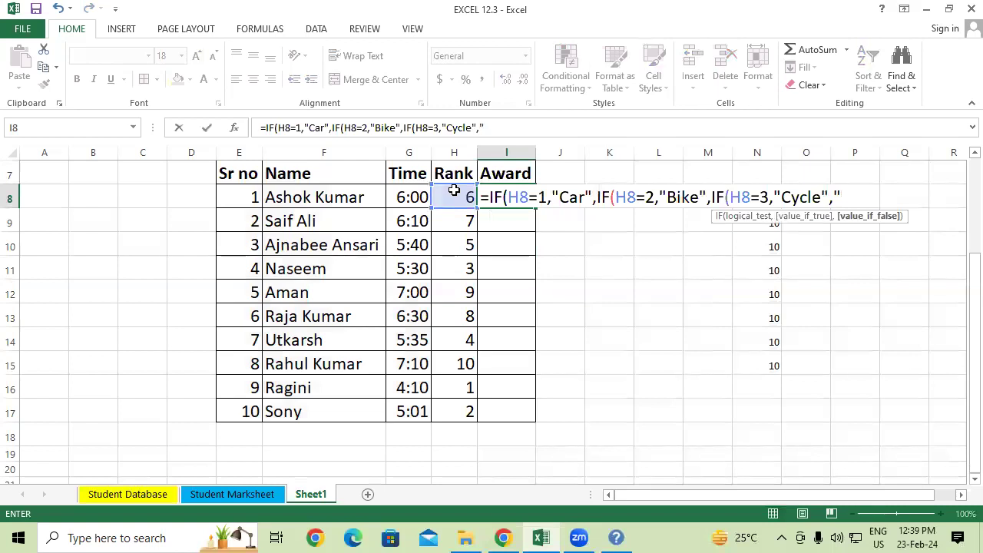
text(1)
text( Medon)
key(BackSpace)
text(l)
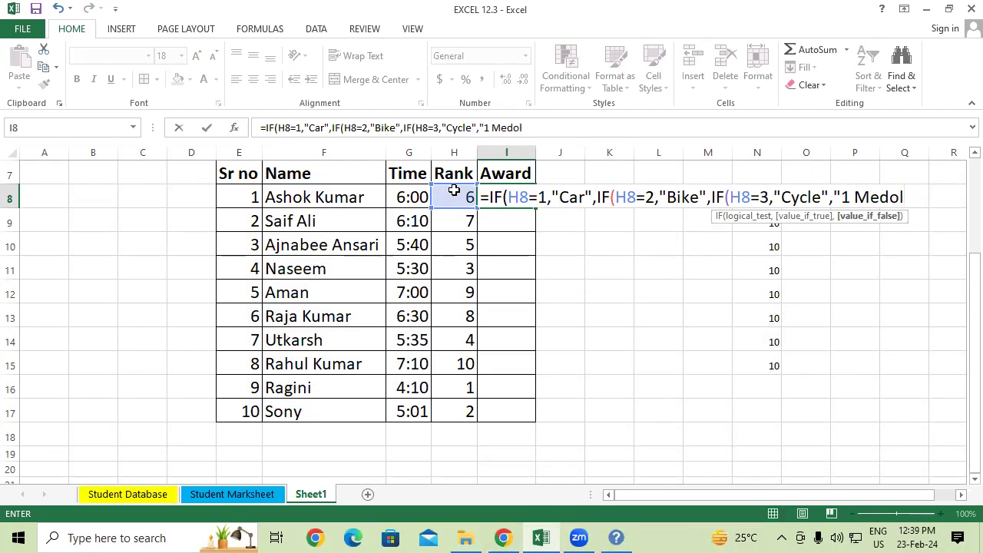
text("))
text()))
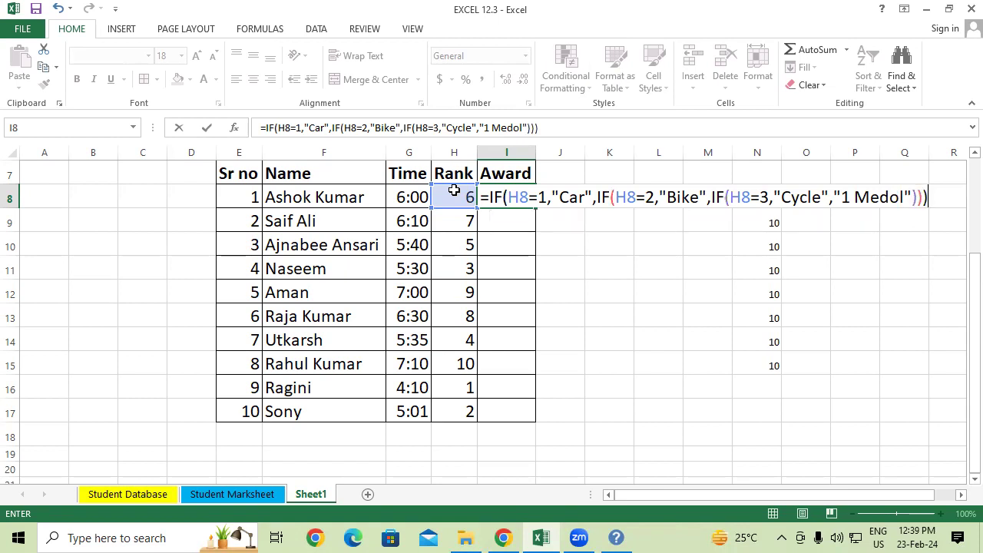
key(Return)
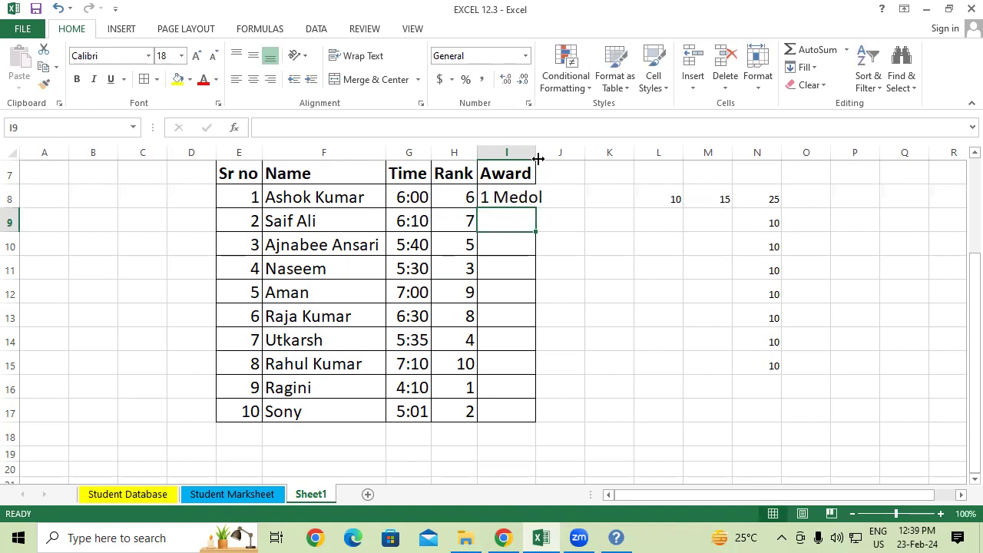
Step: Widen column I and fill the I8 award formula down to I17
drag(536, 153, 547, 153)
click(519, 186)
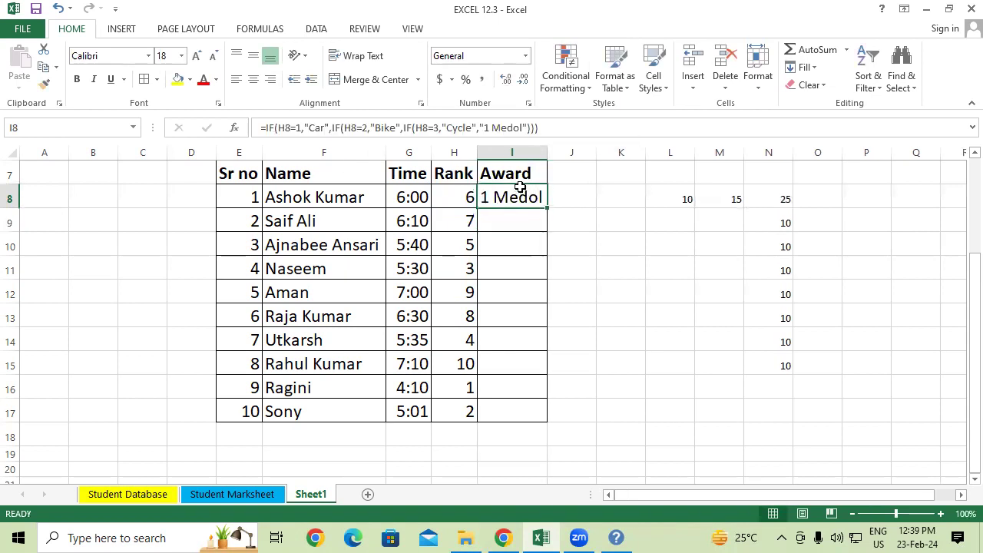
drag(545, 217, 538, 415)
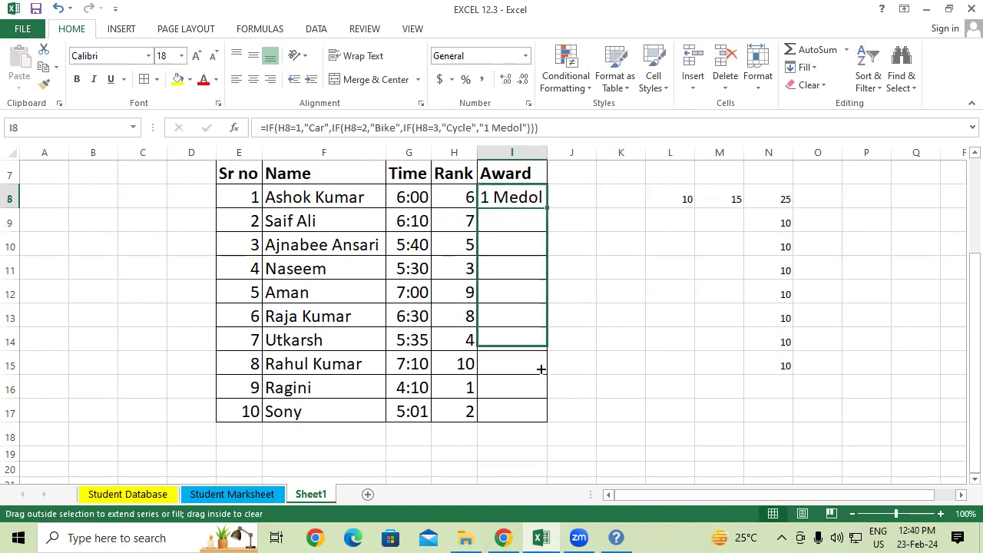
click(598, 392)
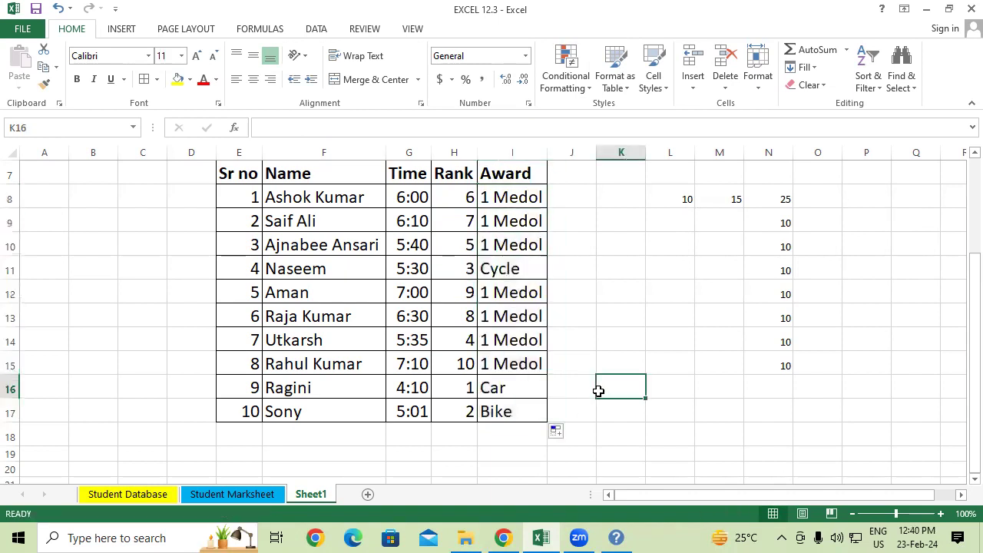
Step: Point out the Car, Bike and Cycle rows for ranks 1–3, then select the Award results
drag(199, 390, 587, 386)
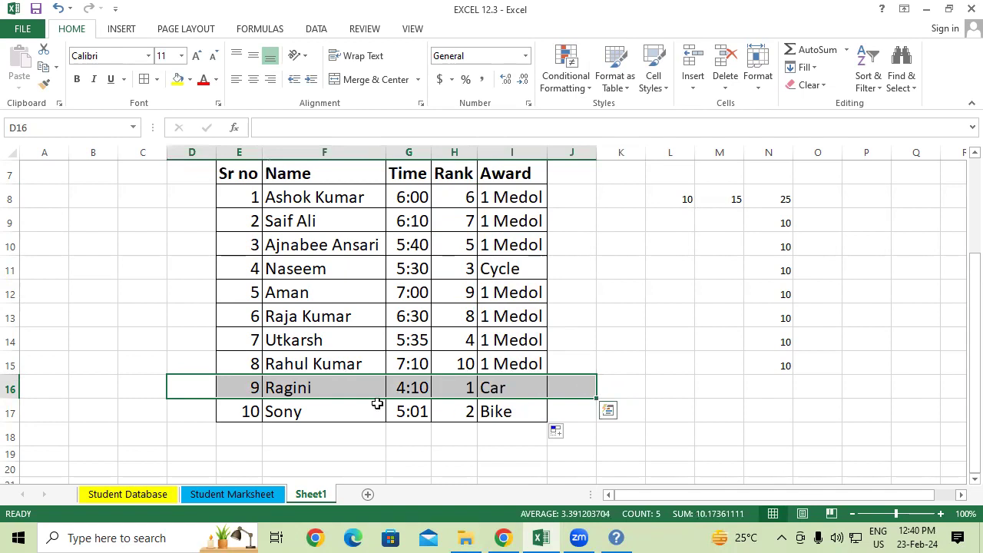
drag(237, 412, 735, 412)
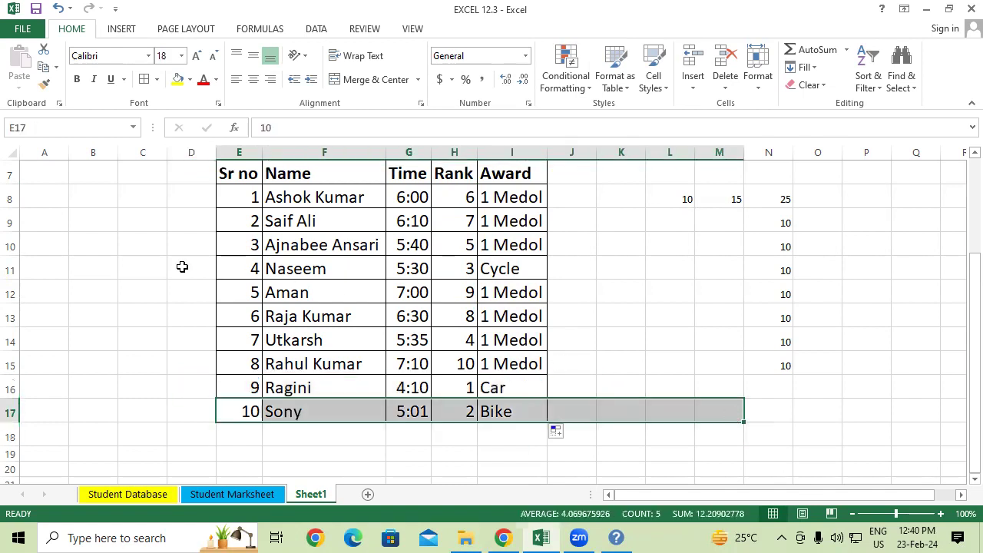
drag(182, 268, 711, 269)
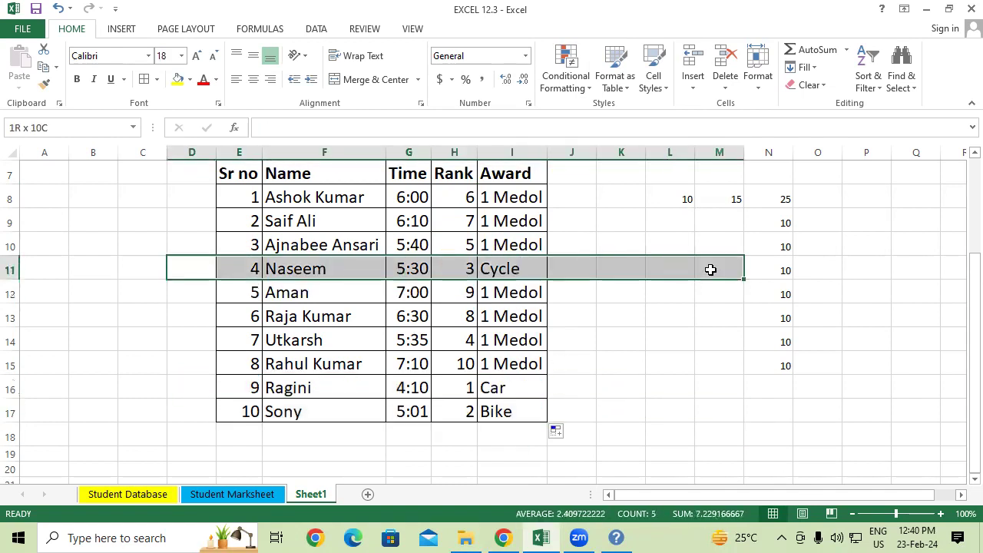
mouse_move(511, 197)
mouse_down()
mouse_move(509, 241)
mouse_move(550, 399)
mouse_move(529, 423)
mouse_up()
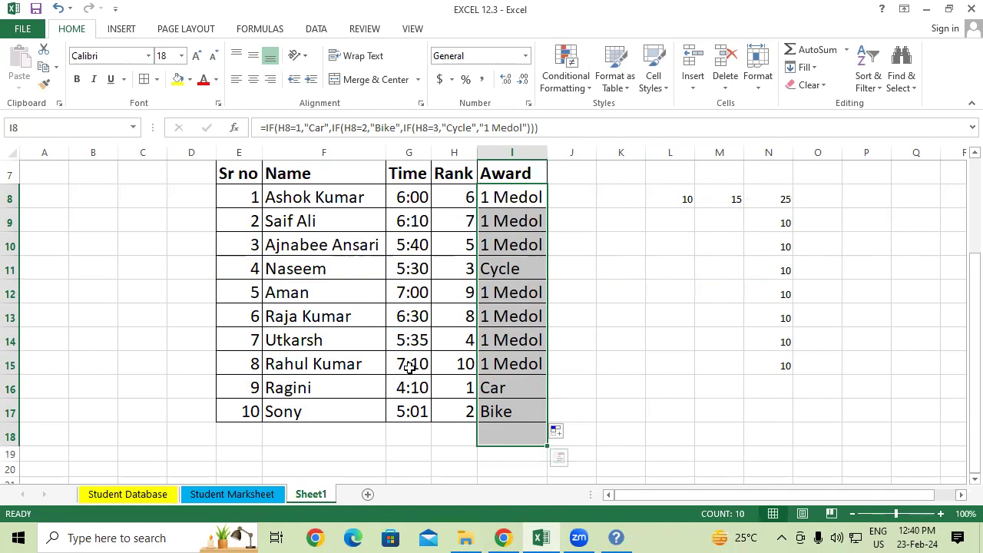
Step: Check the I10 formula and delete the leftover numbers in L8:N16
click(511, 245)
scroll(346, 223, up, 1)
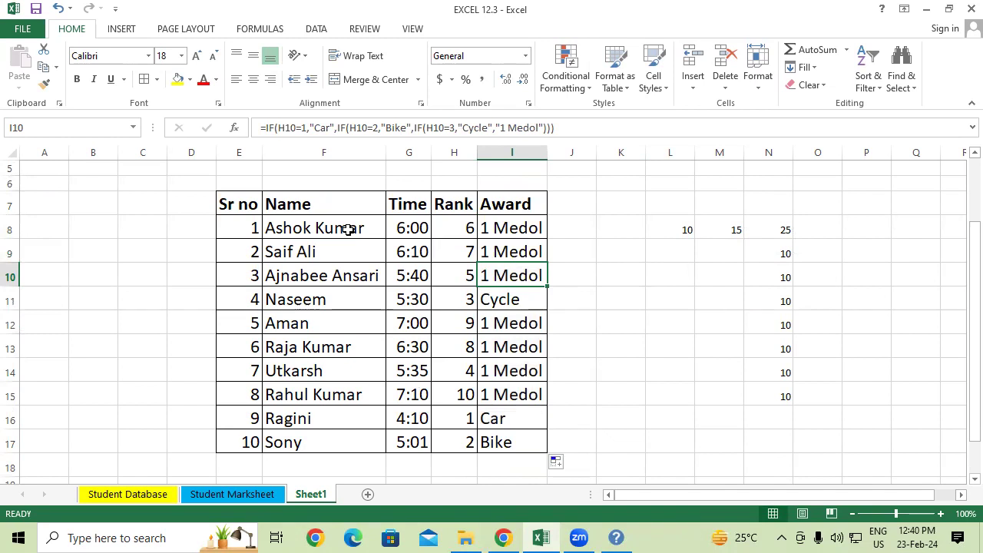
drag(686, 233, 790, 414)
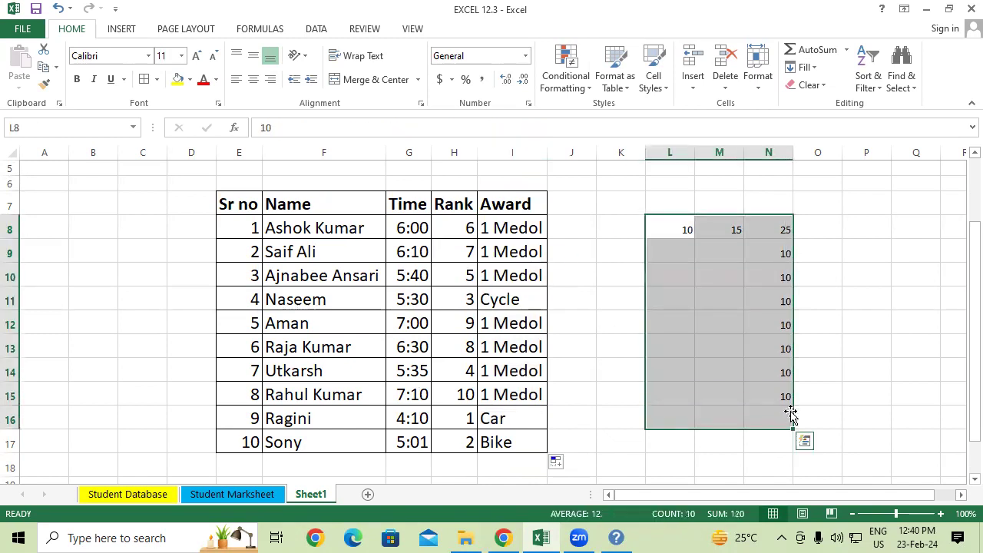
key(Delete)
click(616, 322)
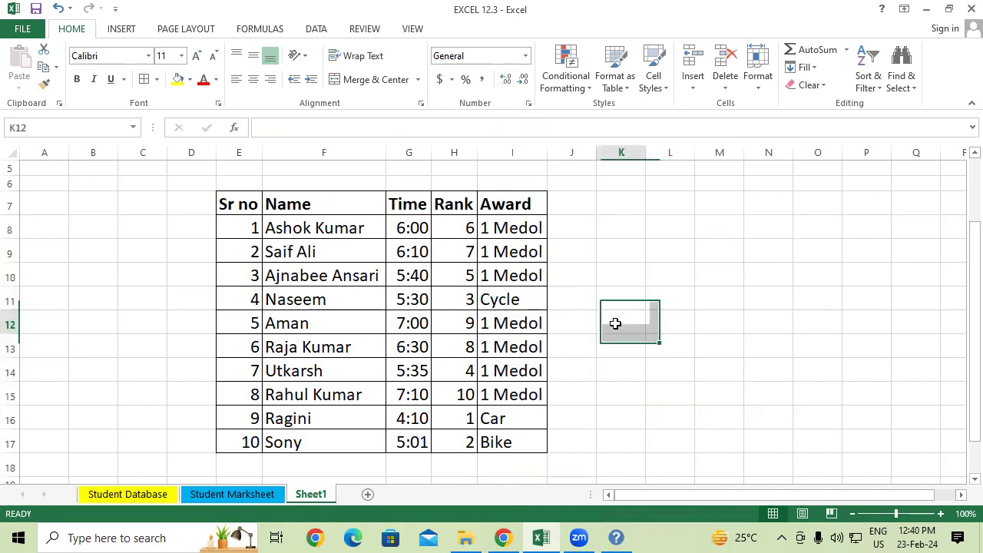
Step: Select the whole race table, then its data rows
drag(241, 202, 504, 443)
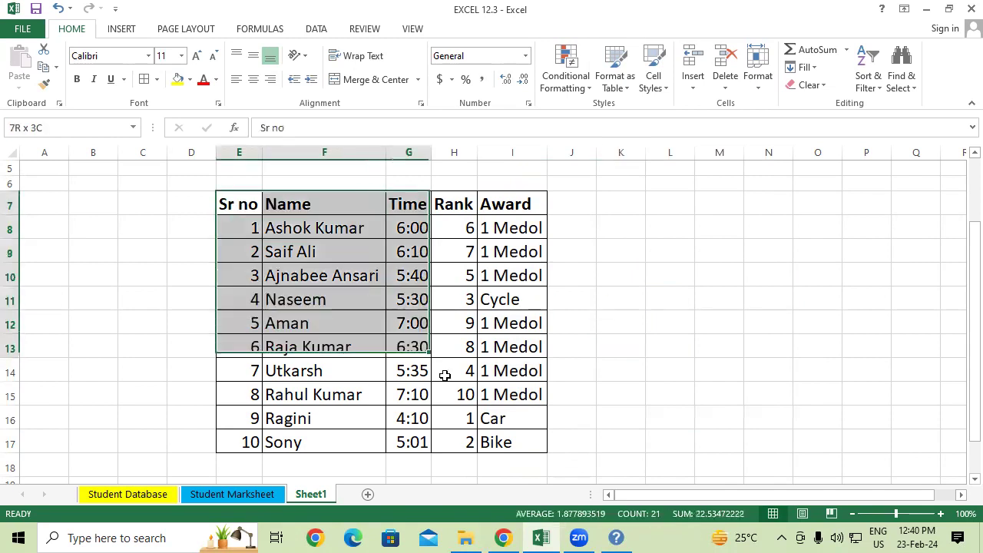
click(650, 232)
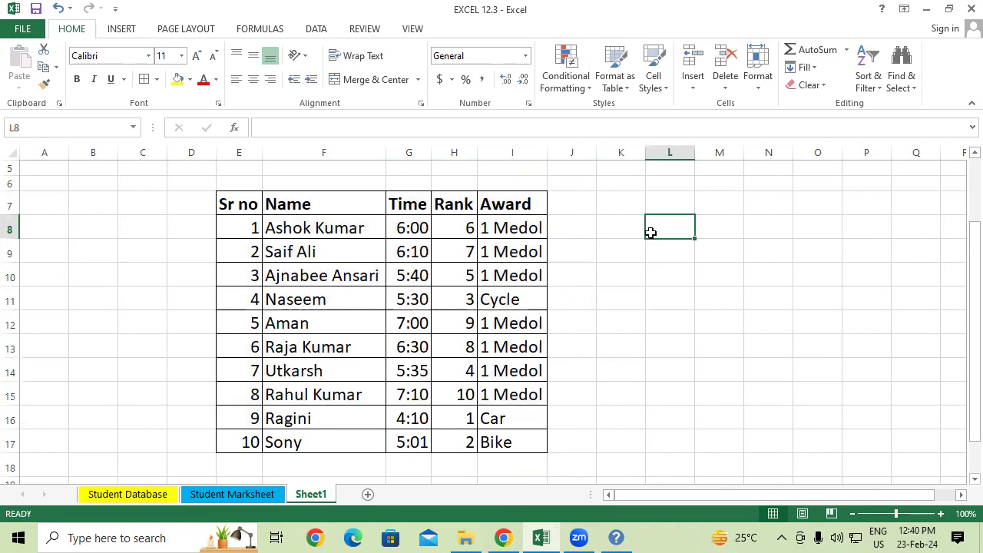
mouse_move(257, 225)
mouse_down()
mouse_move(460, 291)
mouse_move(534, 446)
mouse_up()
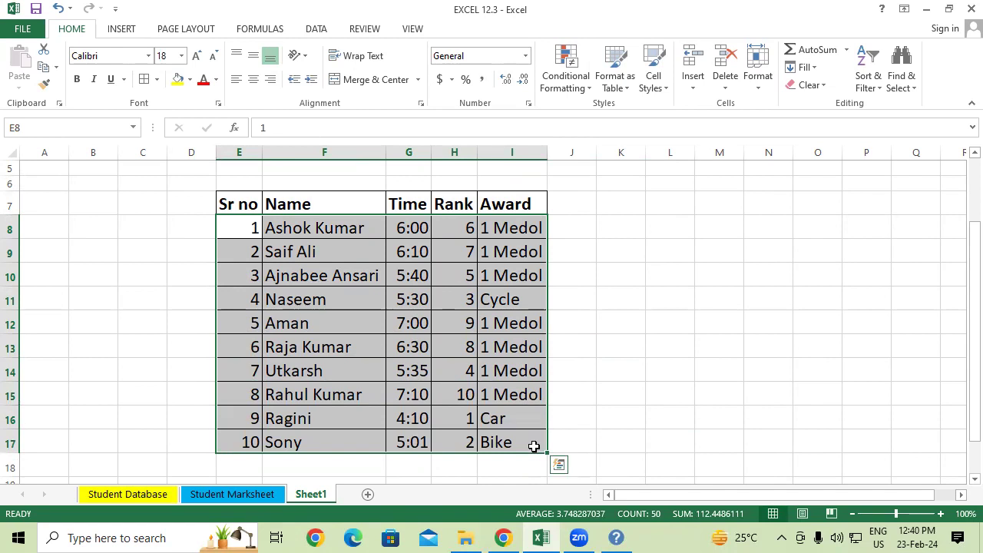
Step: Review the Award results in rows 16–17 and Naseem's Cycle row, then highlight Car in I8's formula
click(509, 417)
click(487, 440)
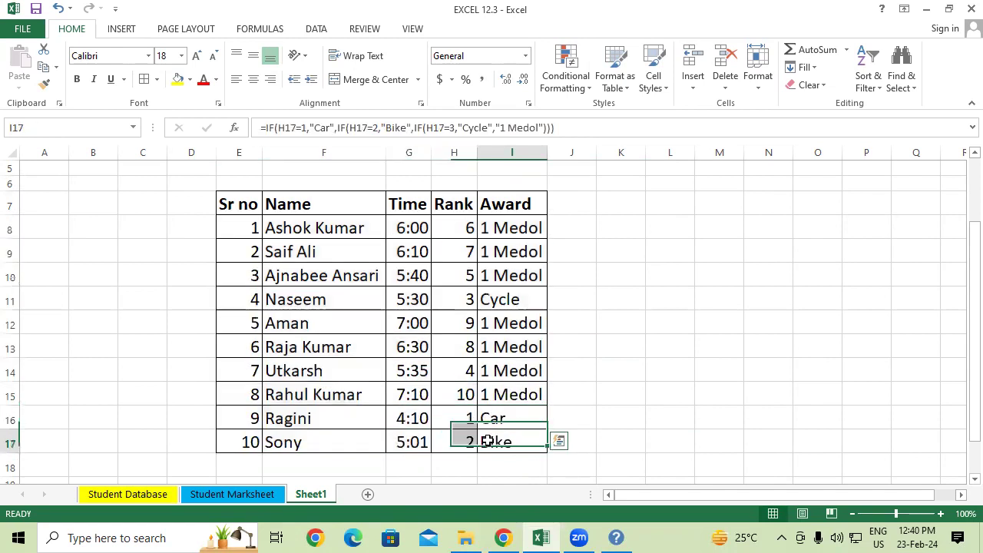
click(302, 300)
drag(336, 306, 507, 302)
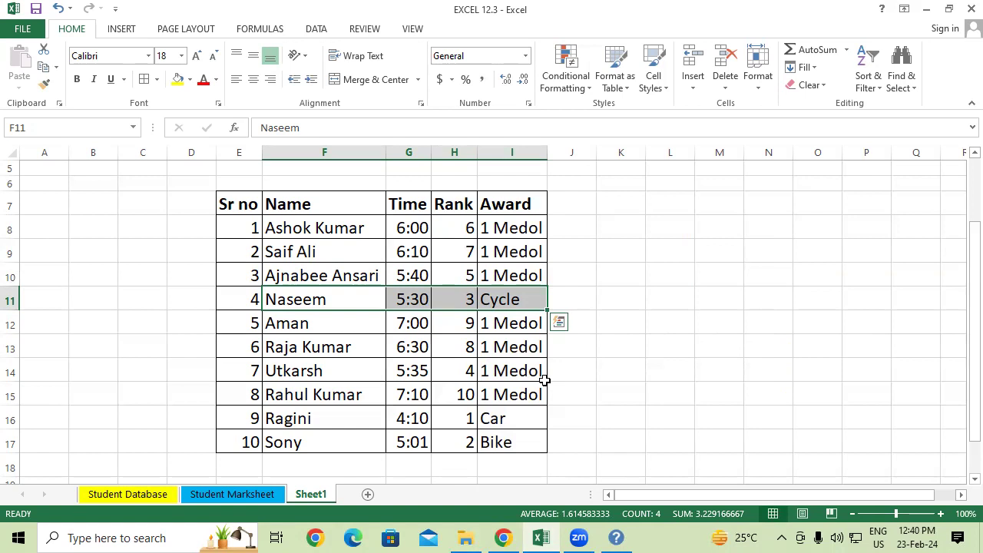
double_click(509, 230)
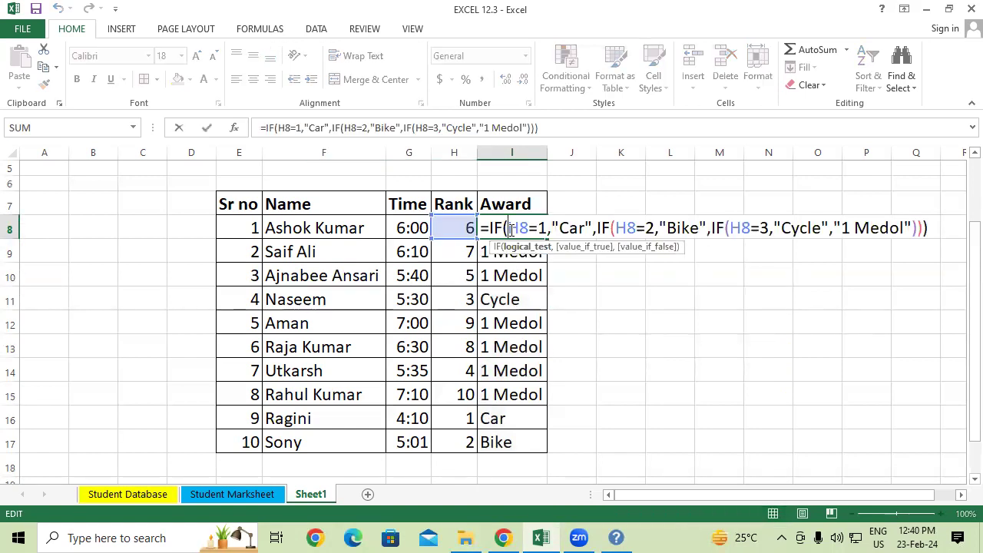
drag(585, 228, 560, 227)
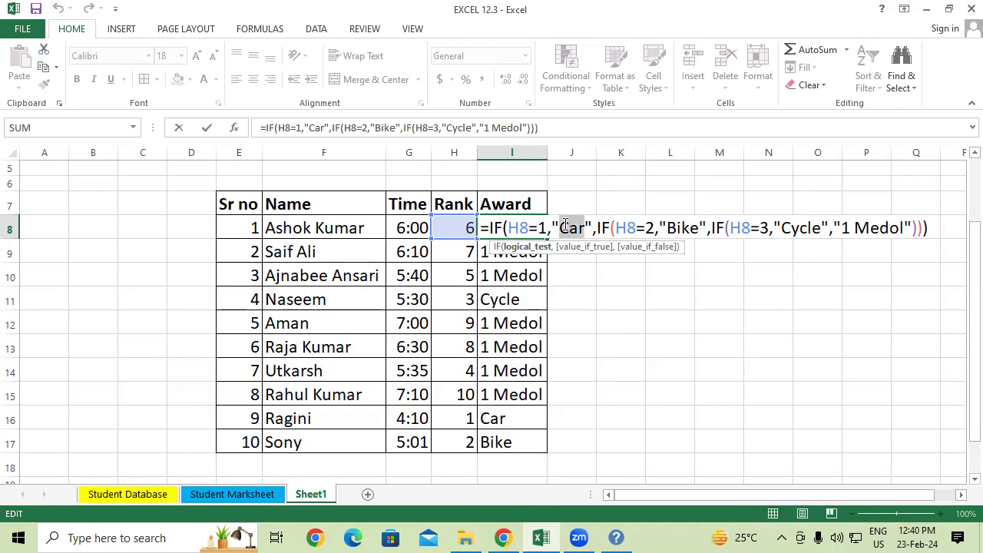
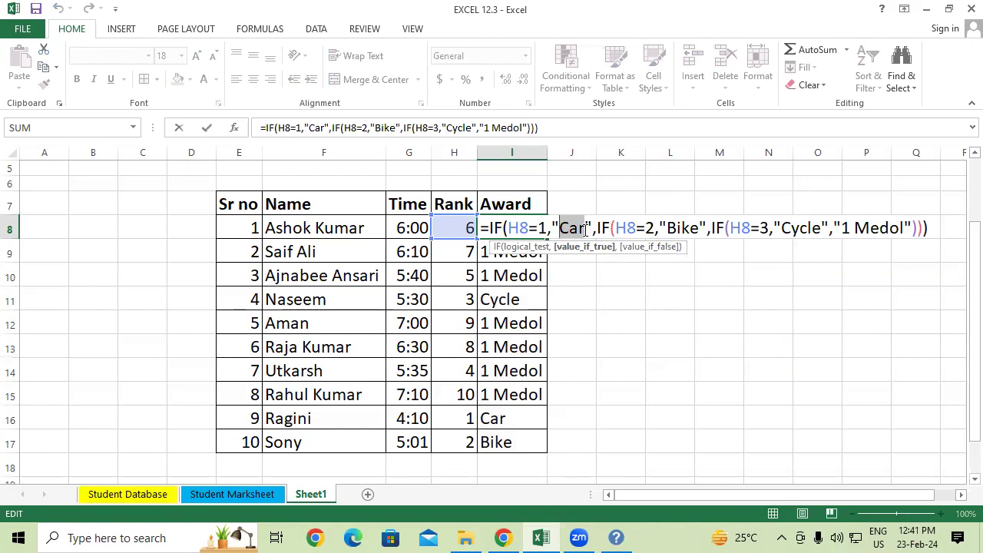
Step: Review the nested IF award formula in I8 (Car, Bike, Cycle, 1 Medol) without changing it
click(688, 226)
click(800, 227)
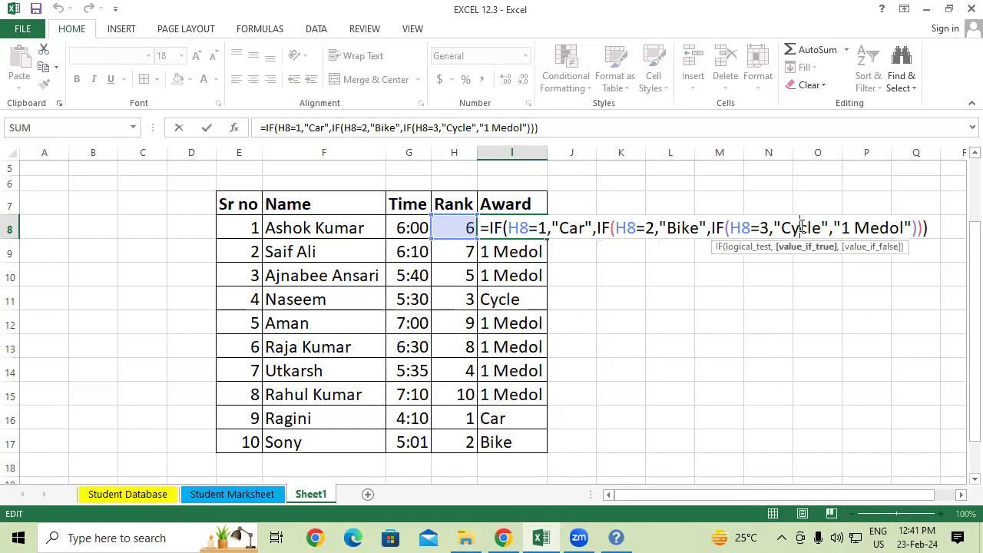
drag(842, 227, 899, 227)
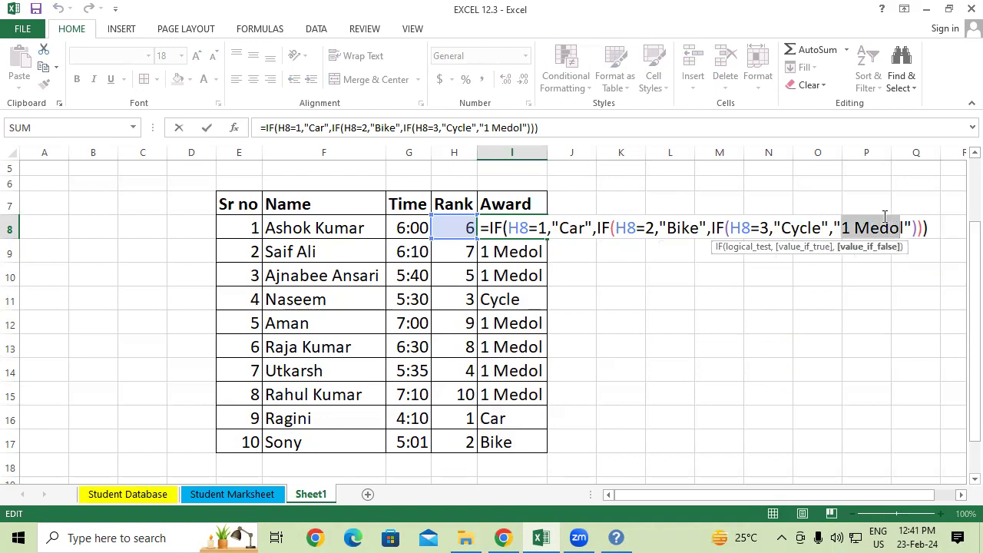
key(Return)
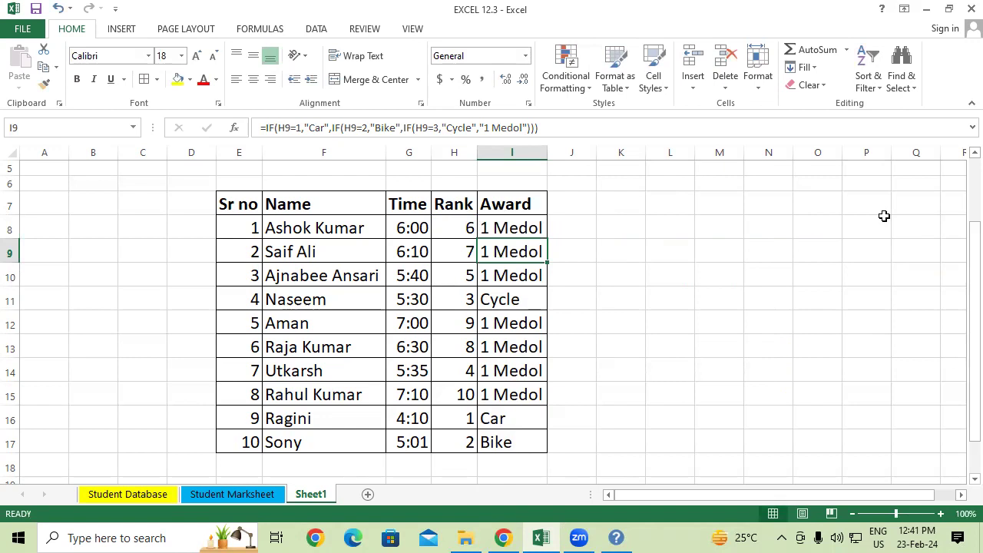
double_click(509, 228)
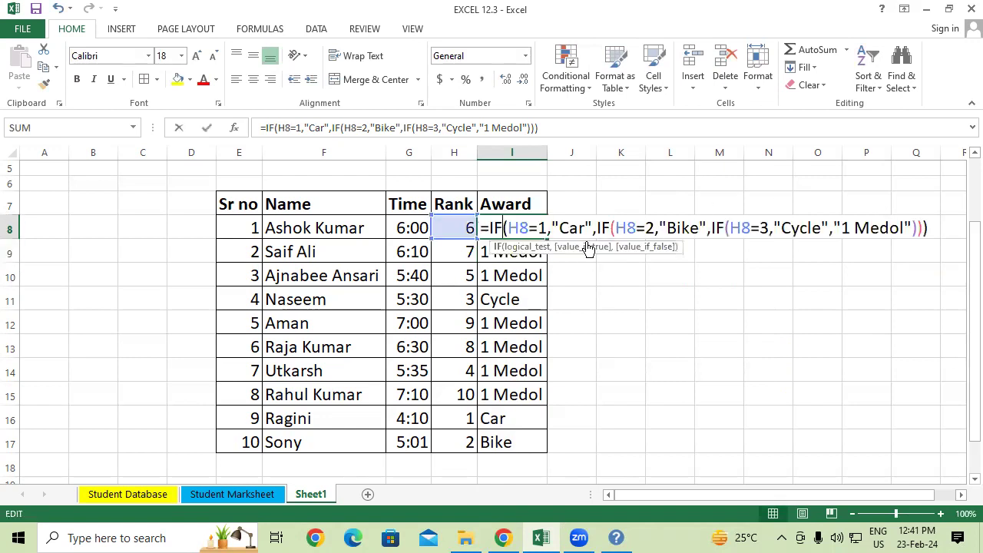
drag(587, 227, 559, 227)
drag(697, 227, 667, 228)
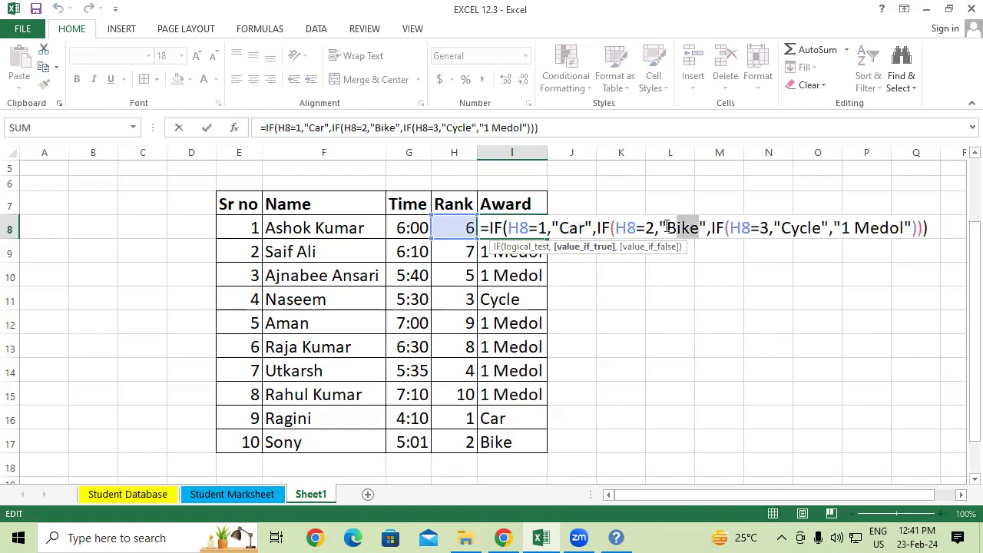
drag(812, 228, 791, 227)
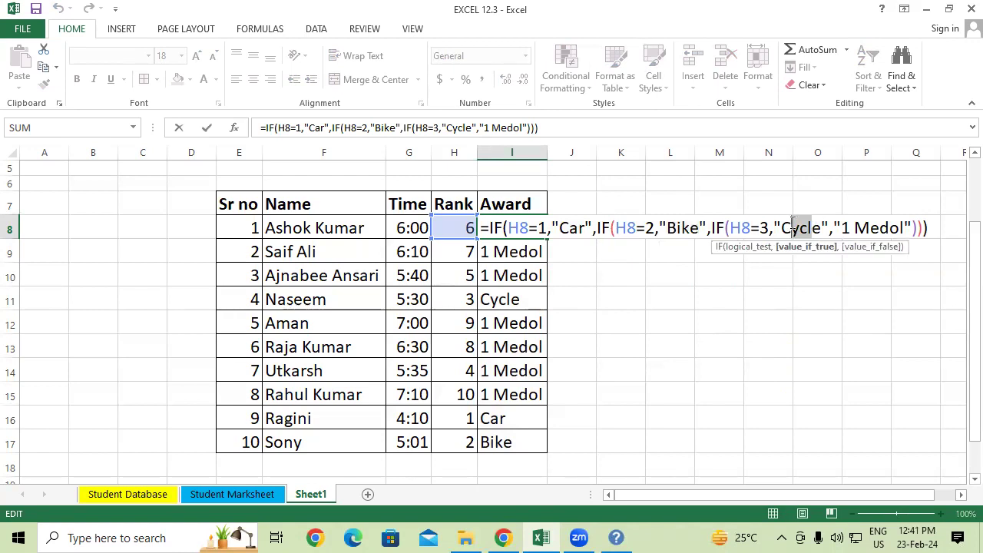
key(Escape)
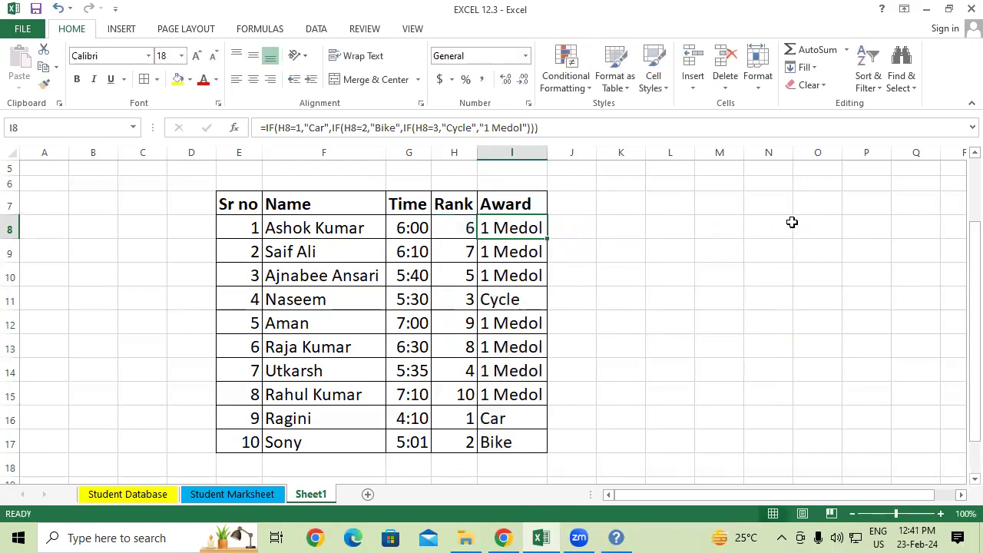
Step: Copy the student table E7:I17 and paste it starting at L7
mouse_move(229, 206)
mouse_down()
mouse_move(415, 394)
mouse_move(507, 435)
mouse_up()
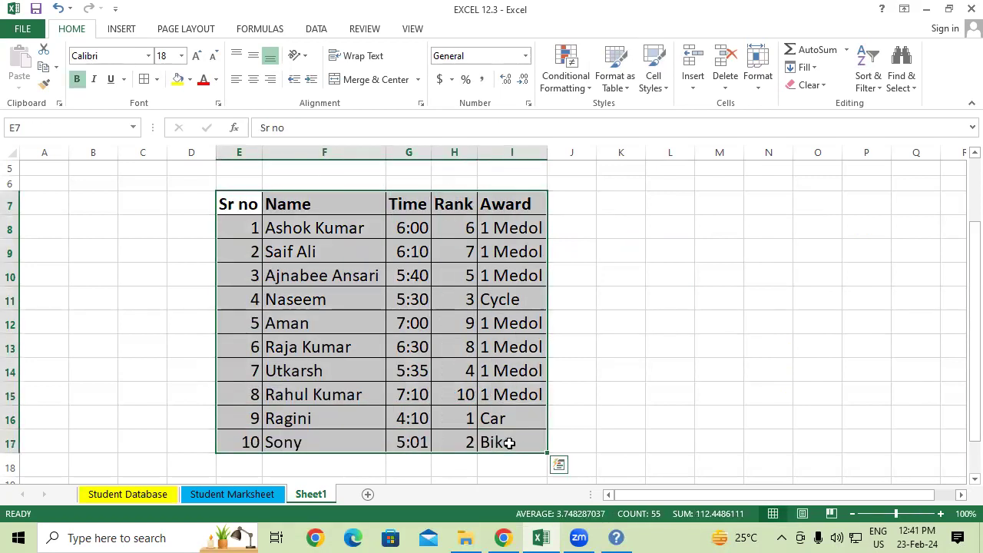
key(ctrl+c)
click(675, 206)
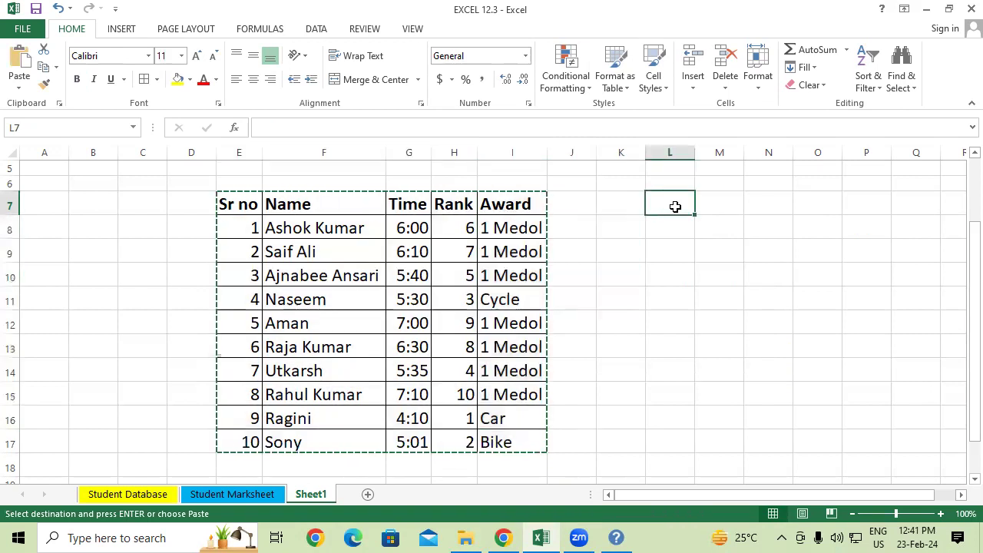
key(ctrl+v)
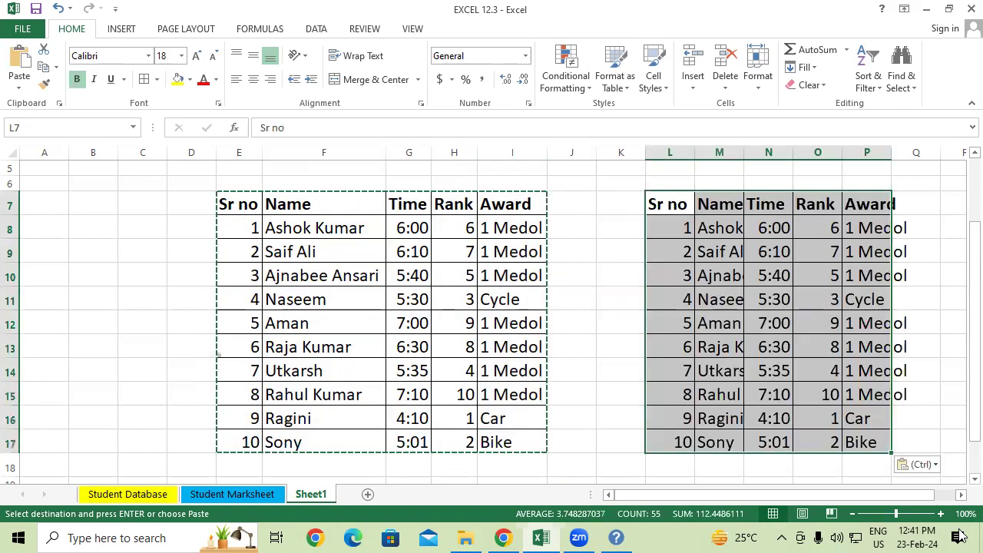
Step: AutoFit the copied table's columns L:P to fit the names
click(960, 495)
click(960, 495)
drag(571, 152, 792, 152)
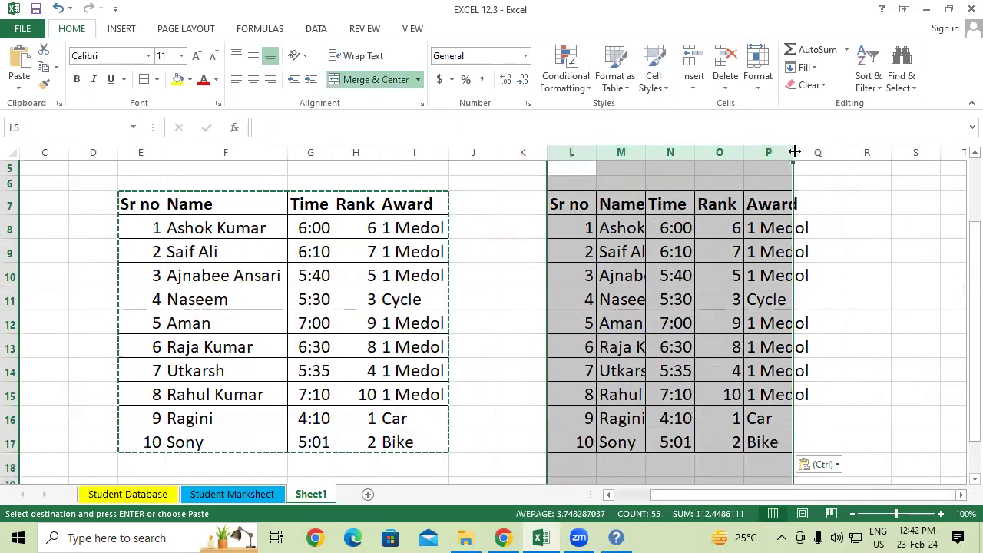
double_click(792, 152)
click(909, 264)
Step: Clear All from the copy's Time, Rank and Award cells N8:P17
drag(742, 228, 823, 434)
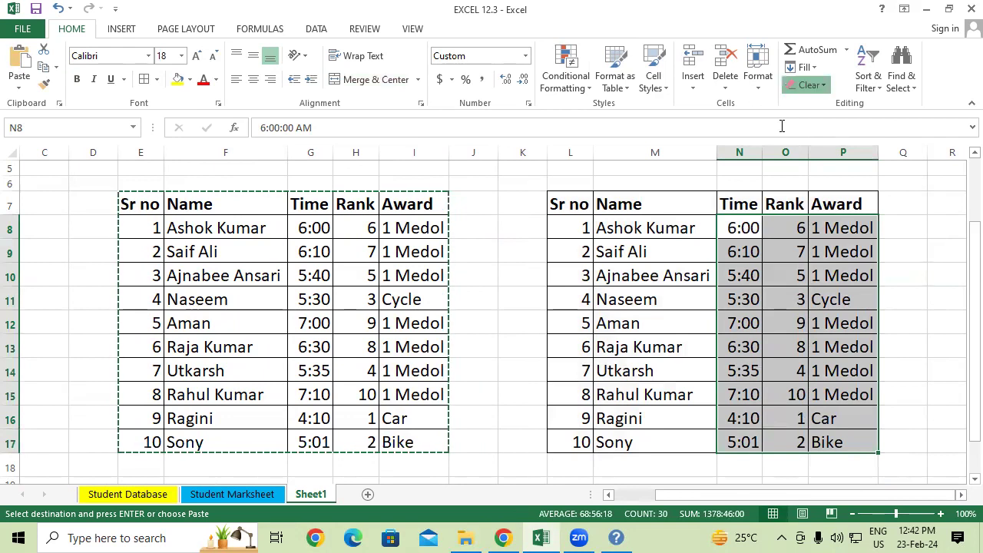
click(810, 85)
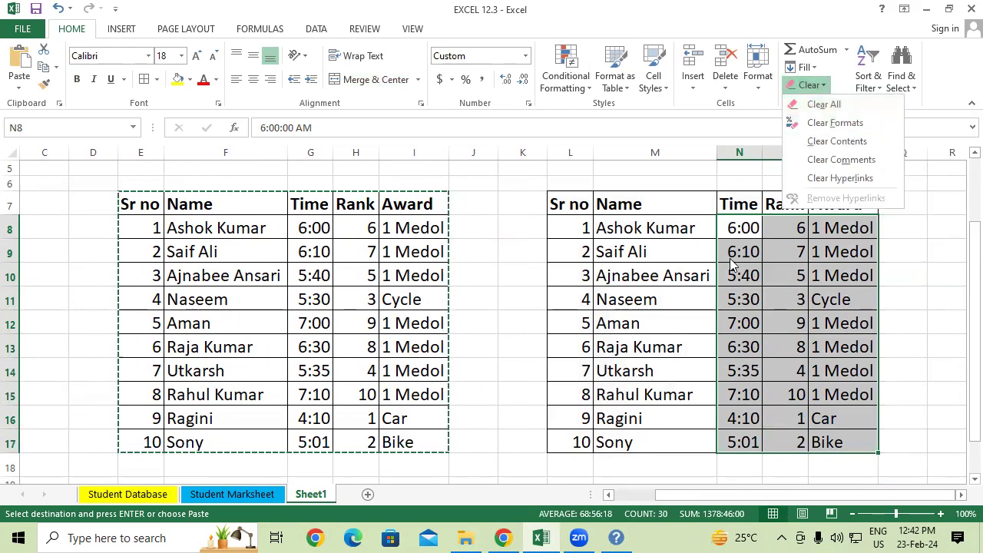
click(744, 221)
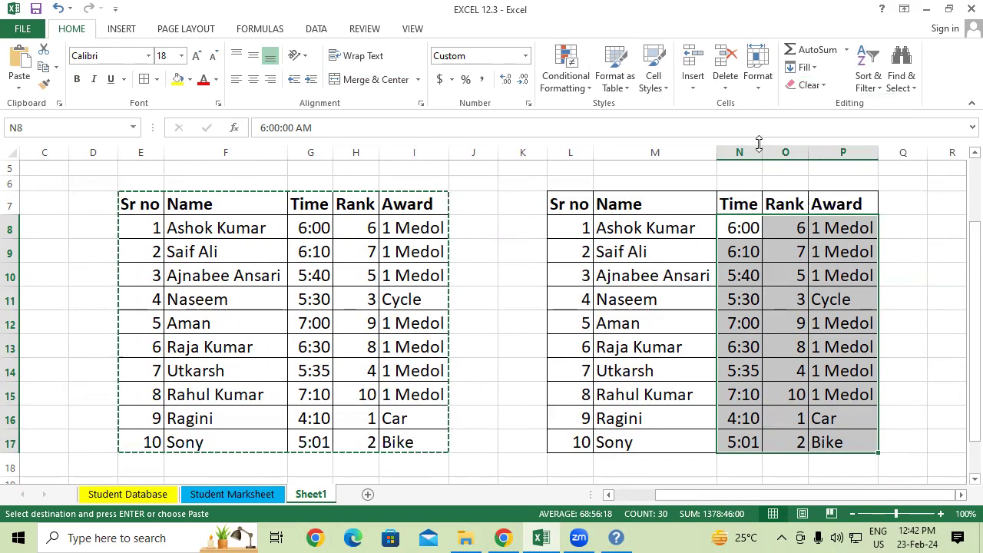
click(812, 84)
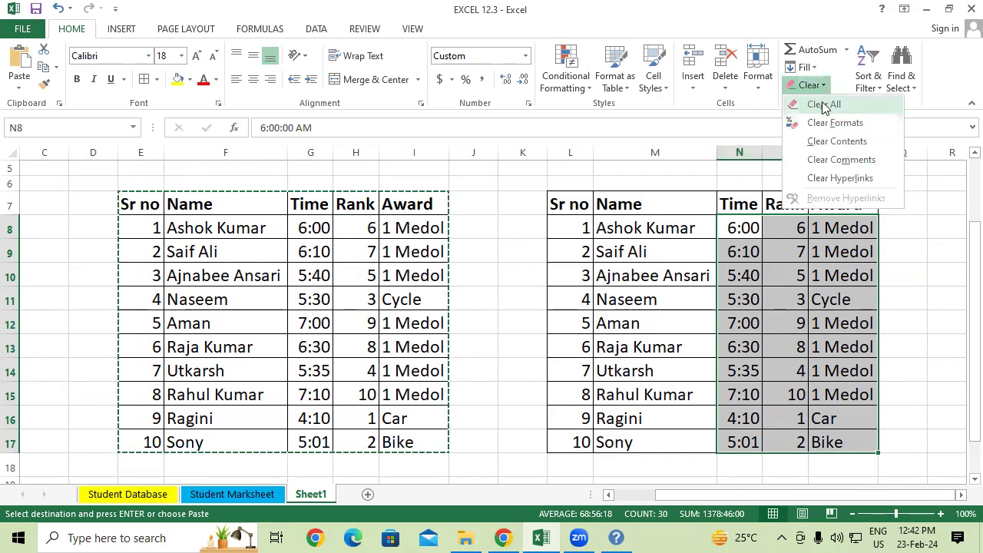
click(823, 105)
click(795, 383)
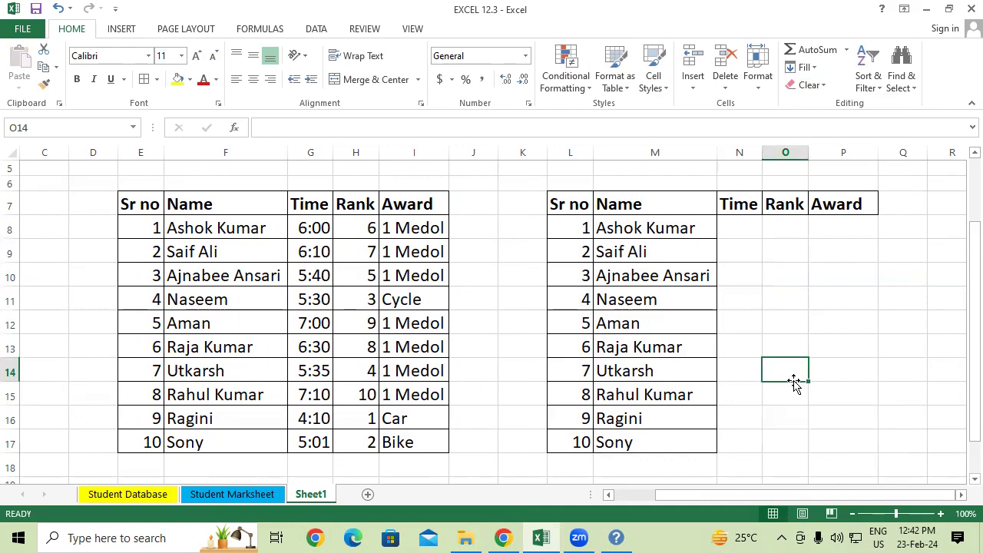
Step: Apply All Borders to the emptied cells N8:P17
mouse_move(745, 227)
mouse_down()
mouse_move(796, 294)
mouse_move(849, 440)
mouse_up()
click(145, 79)
click(836, 352)
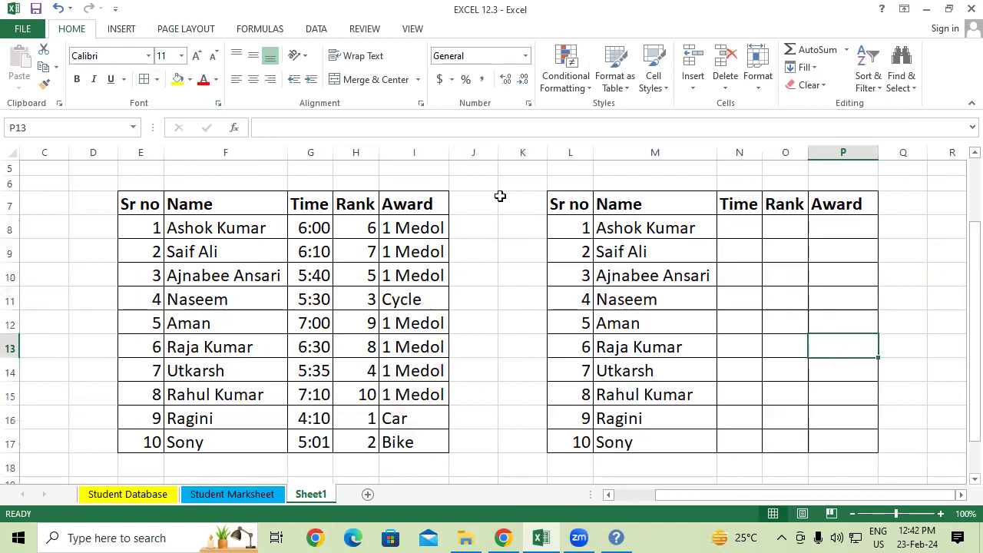
drag(551, 204, 611, 318)
Step: Rename the N7 header from Time to Number and AutoFit column N
click(724, 206)
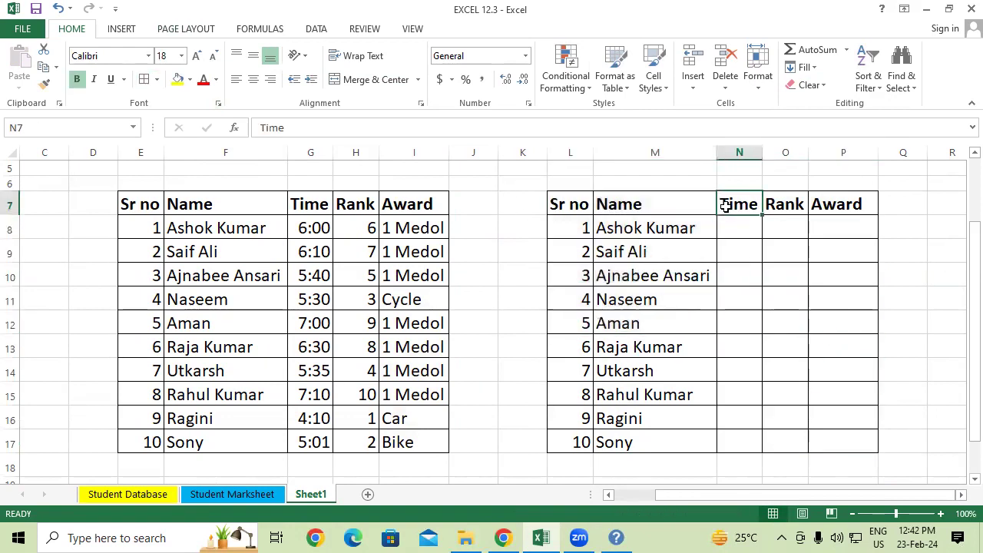
text(Number)
click(729, 270)
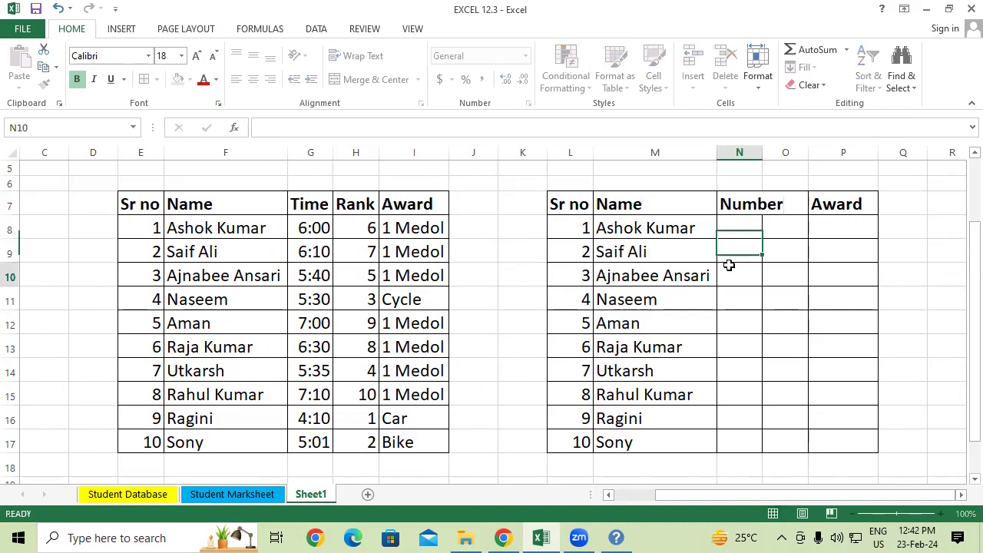
double_click(762, 152)
click(750, 228)
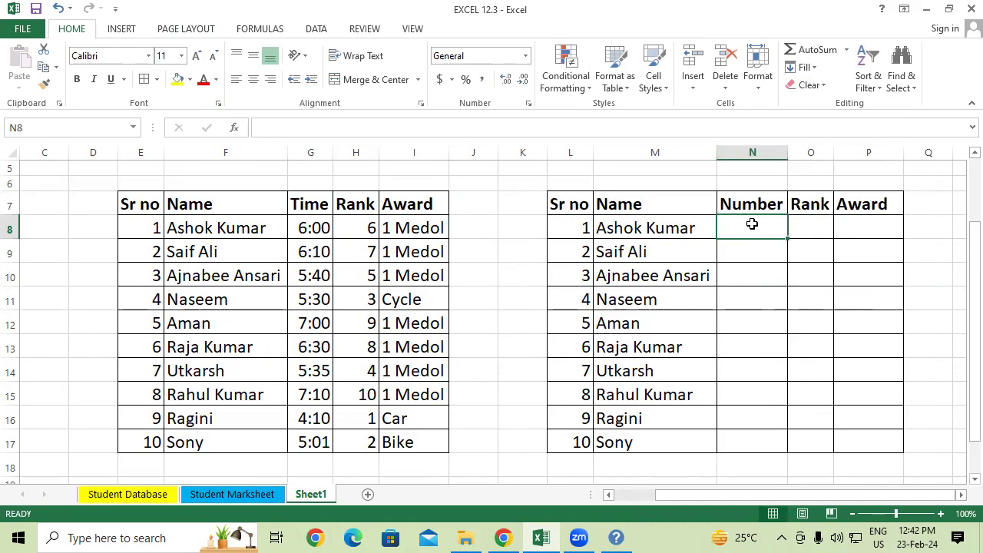
drag(752, 222, 741, 431)
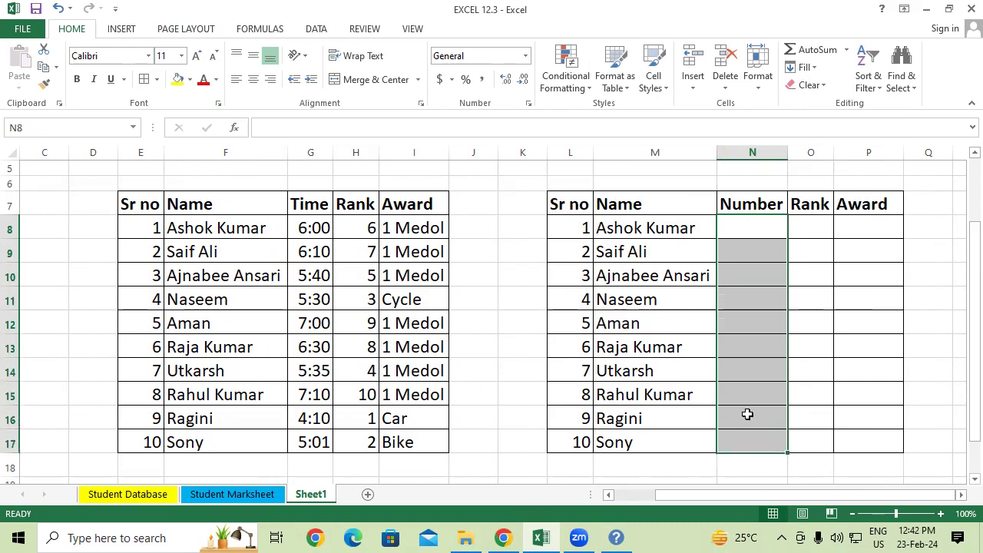
click(760, 226)
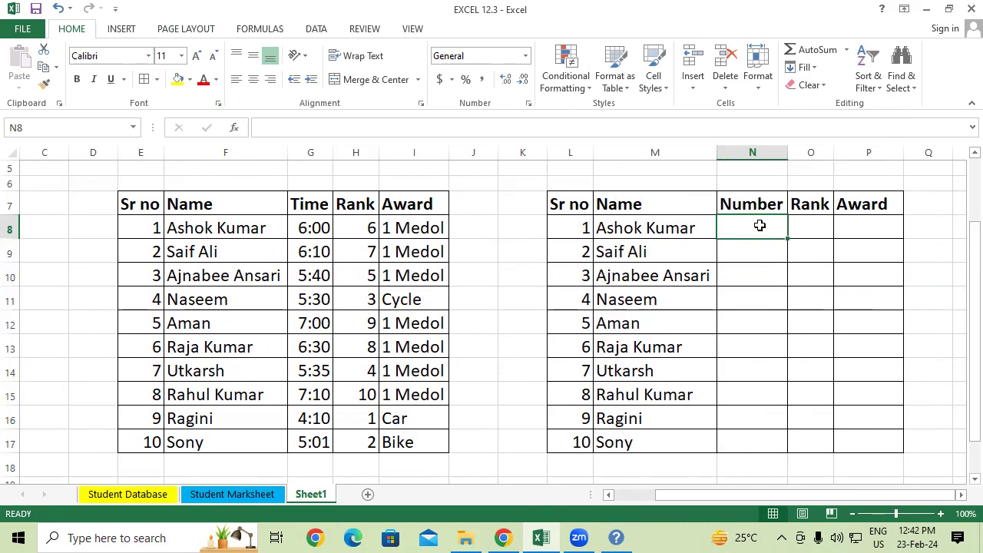
Step: Enter =RANDBETWEEN(50,80) in N8 and fill it down to N17
text(=)
text(rand)
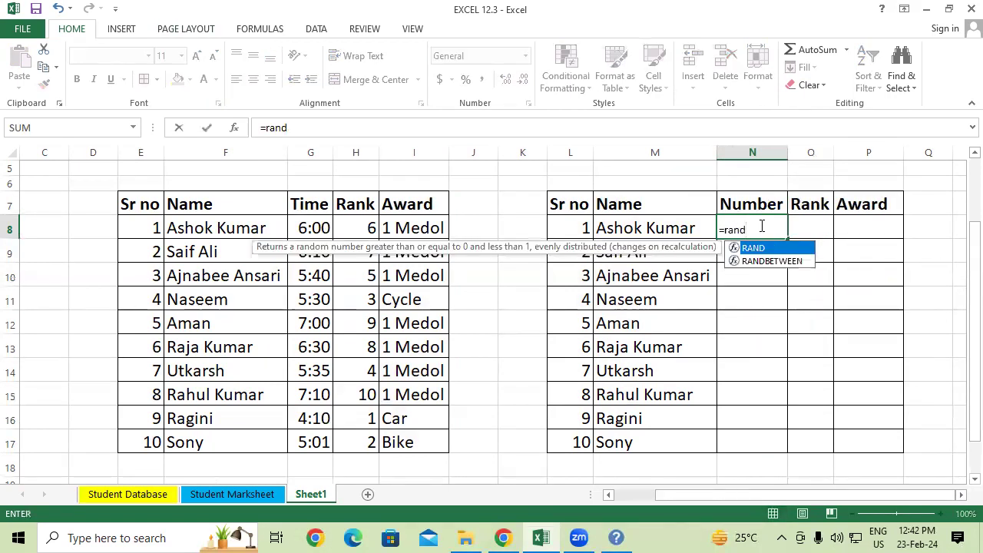
text(b)
key(Tab)
text(50,80)
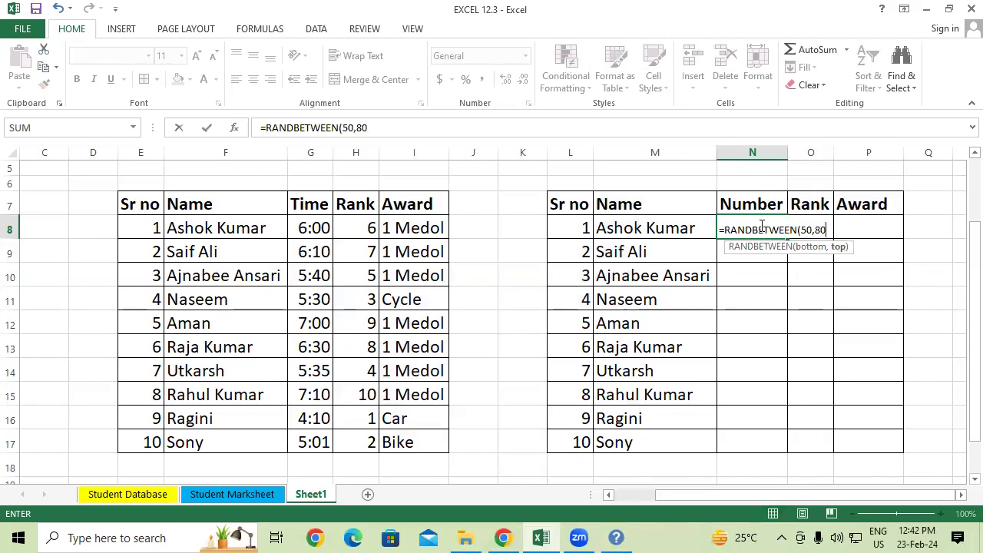
key(Return)
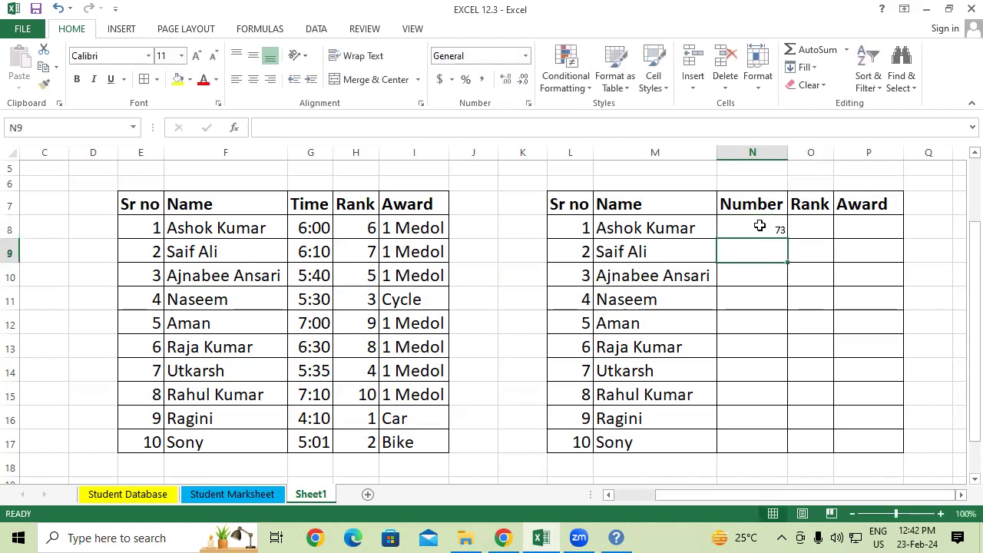
click(760, 225)
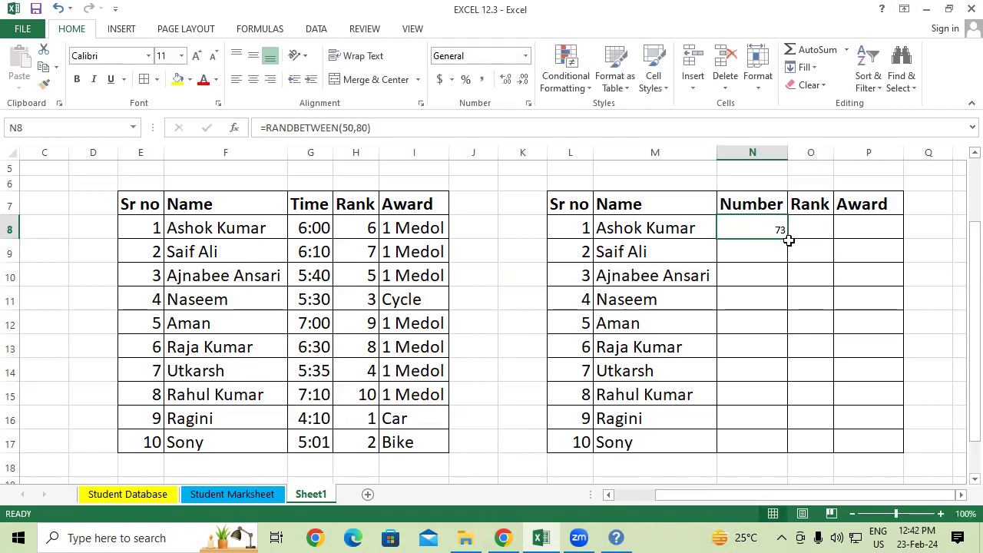
drag(789, 241, 785, 457)
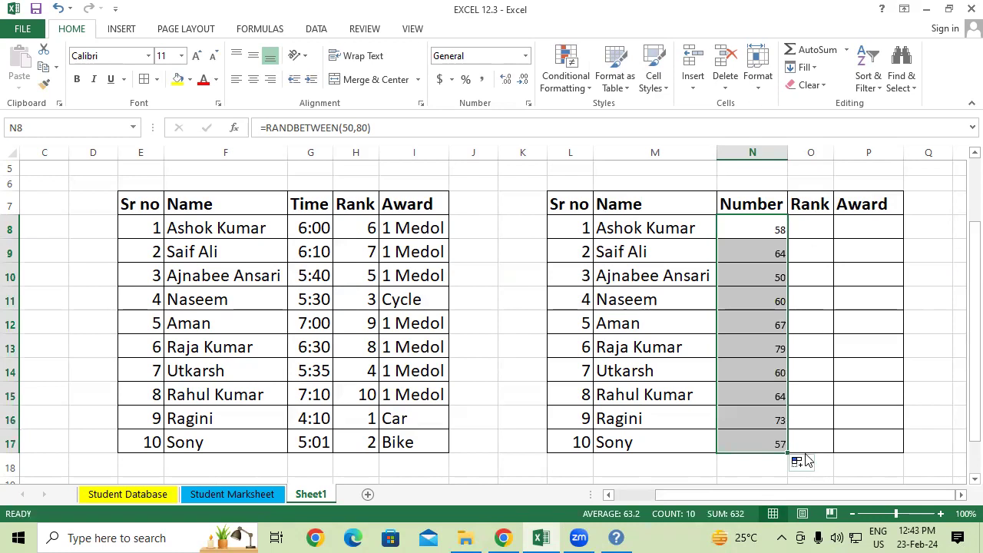
Step: Copy N8:N17 and paste it back onto itself as fixed values
right_click(760, 315)
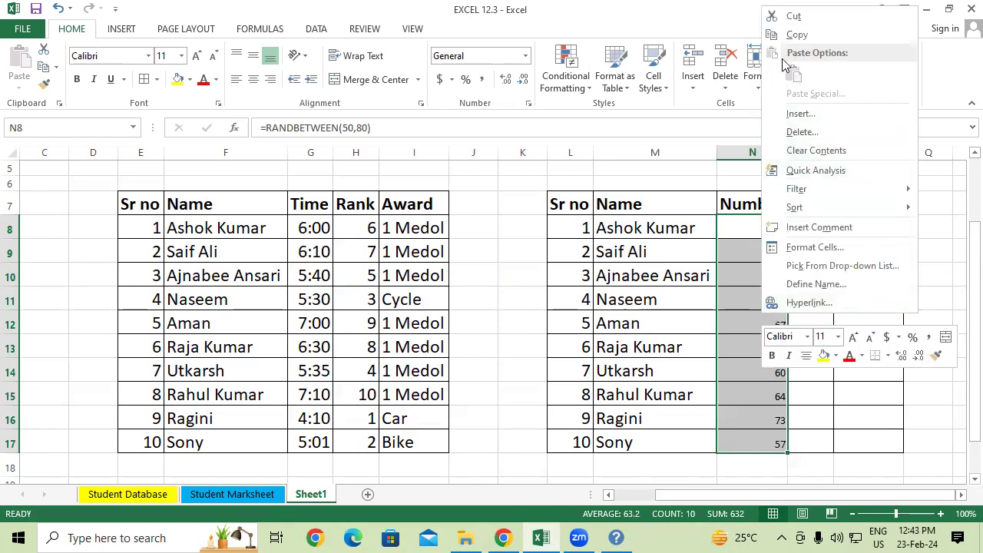
click(787, 33)
right_click(767, 285)
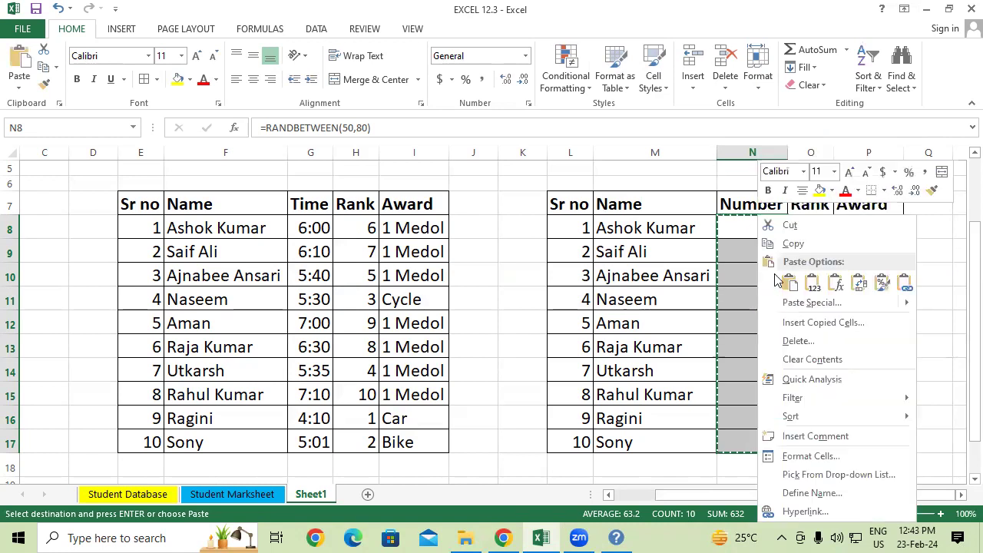
click(810, 282)
click(808, 241)
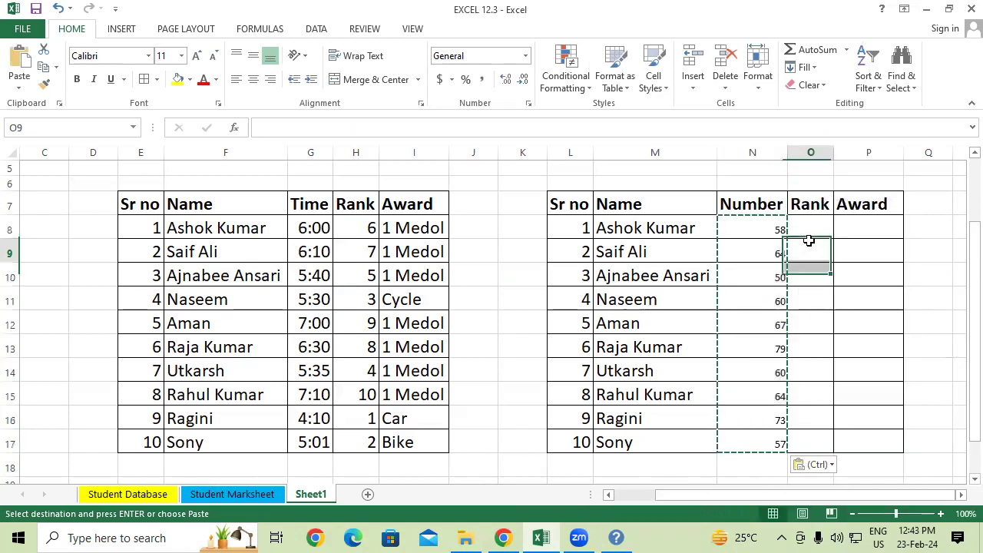
key(Escape)
Step: Format the Number values N8:N17 at font size 18 with bold turned off
drag(732, 226, 739, 443)
click(712, 397)
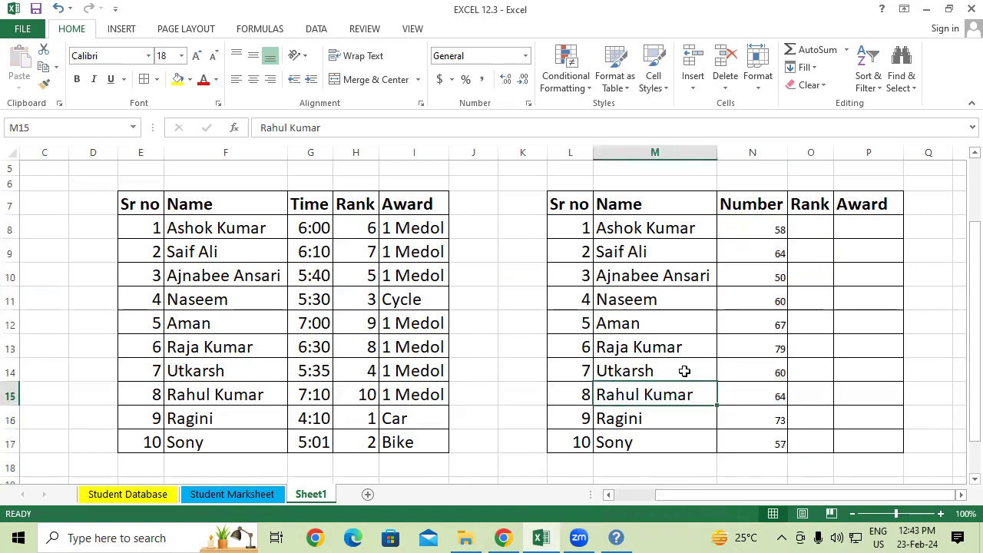
drag(741, 228, 741, 438)
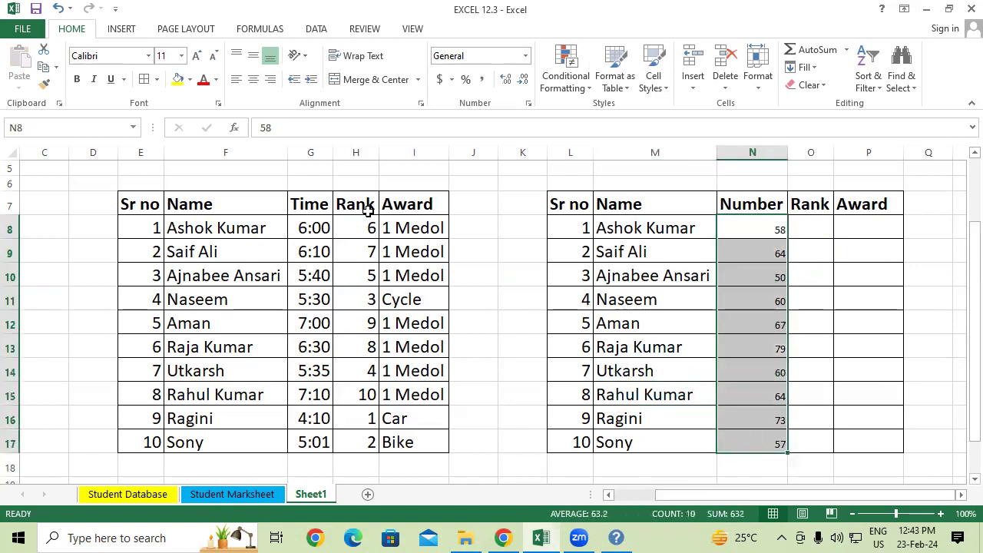
click(198, 56)
click(197, 56)
click(197, 56)
click(198, 56)
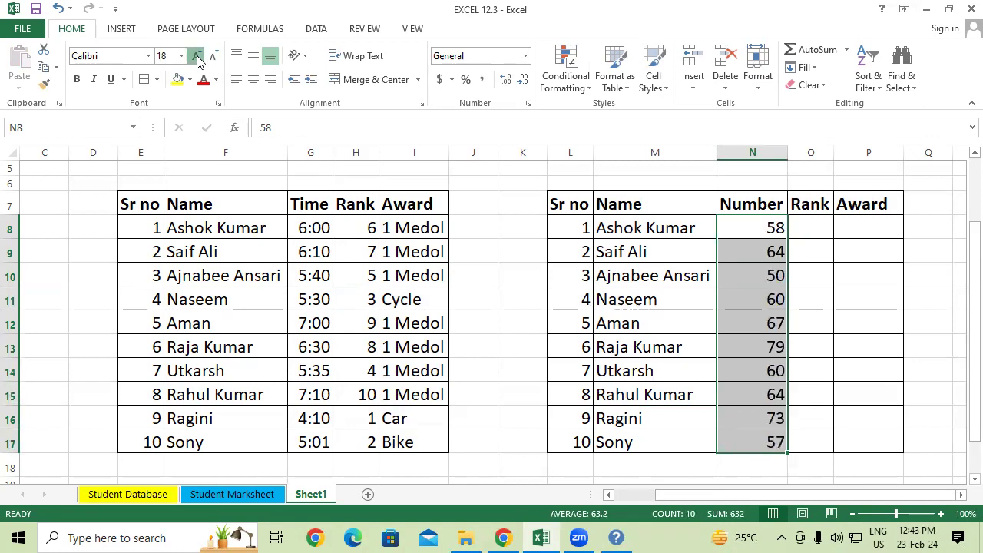
click(197, 56)
click(212, 56)
click(77, 79)
click(810, 303)
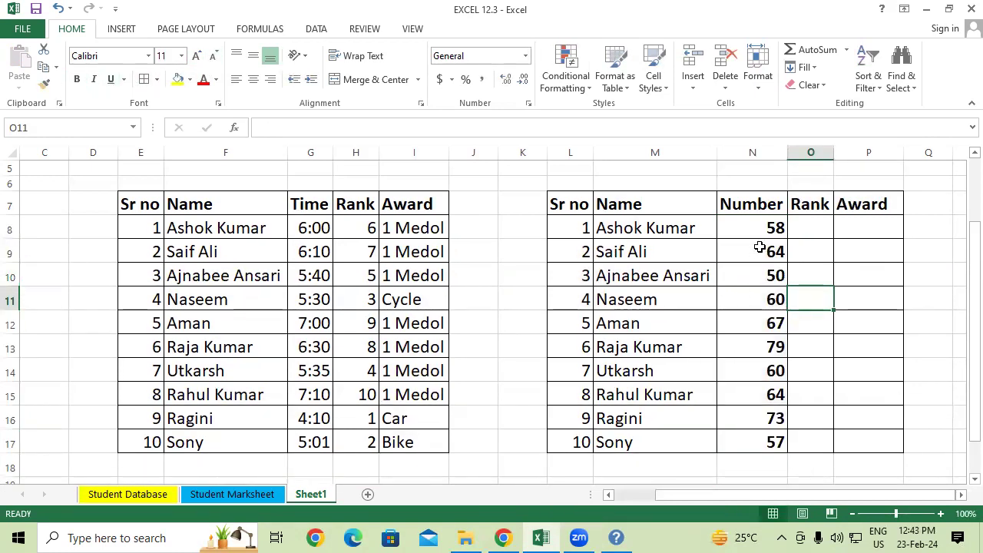
drag(759, 224, 766, 432)
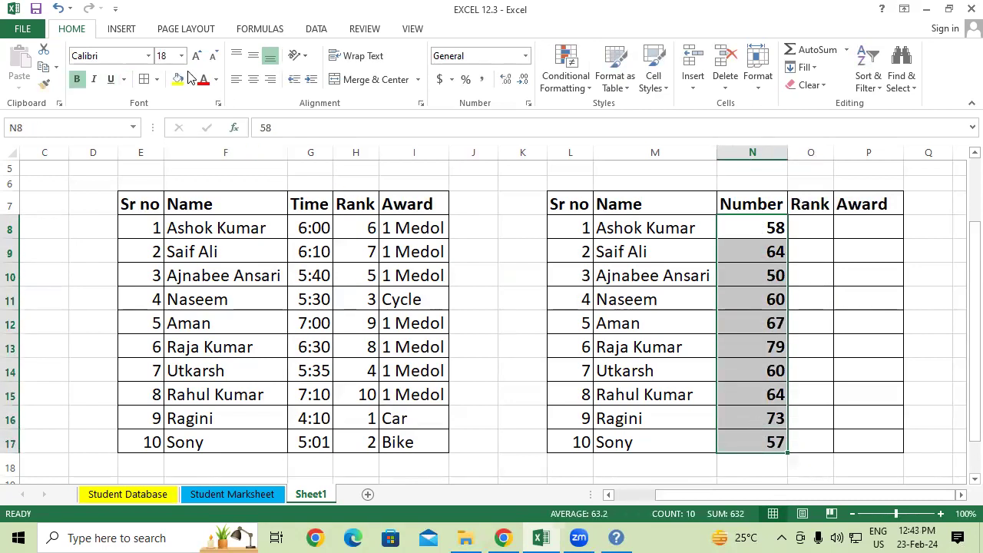
click(76, 79)
click(841, 256)
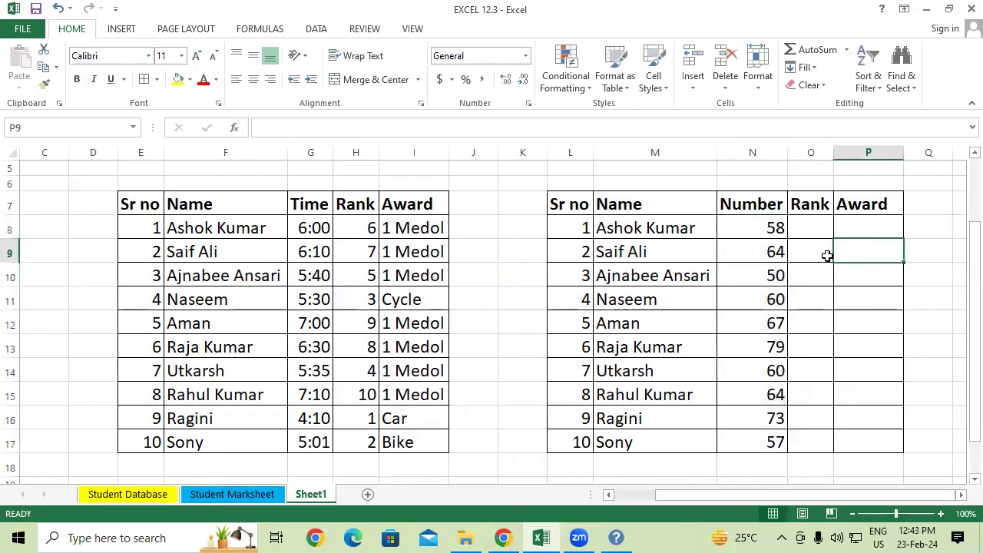
click(806, 227)
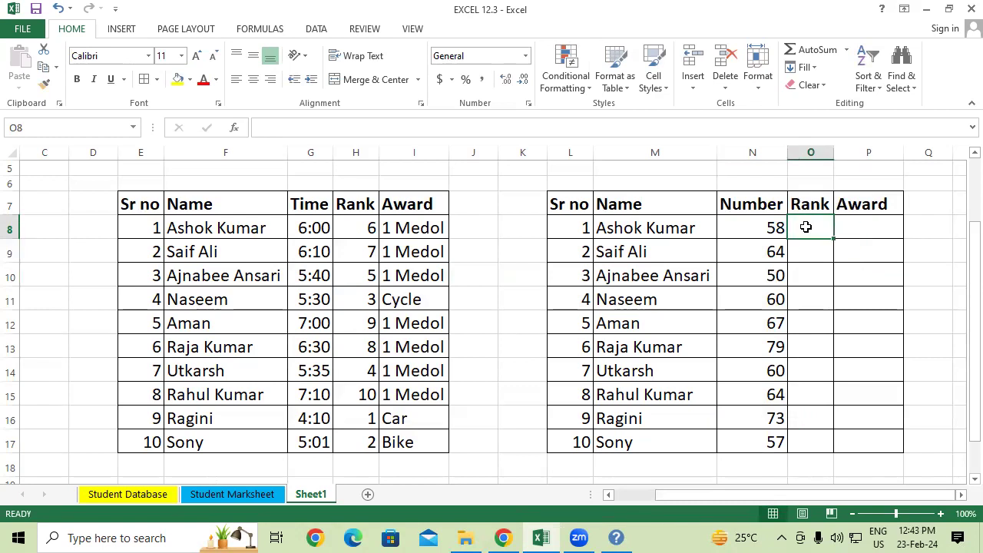
Step: Enter =RANK(N8,$N$7:$N$17,0) in O8, ranking the first student's number descending (result 8)
text(=rank)
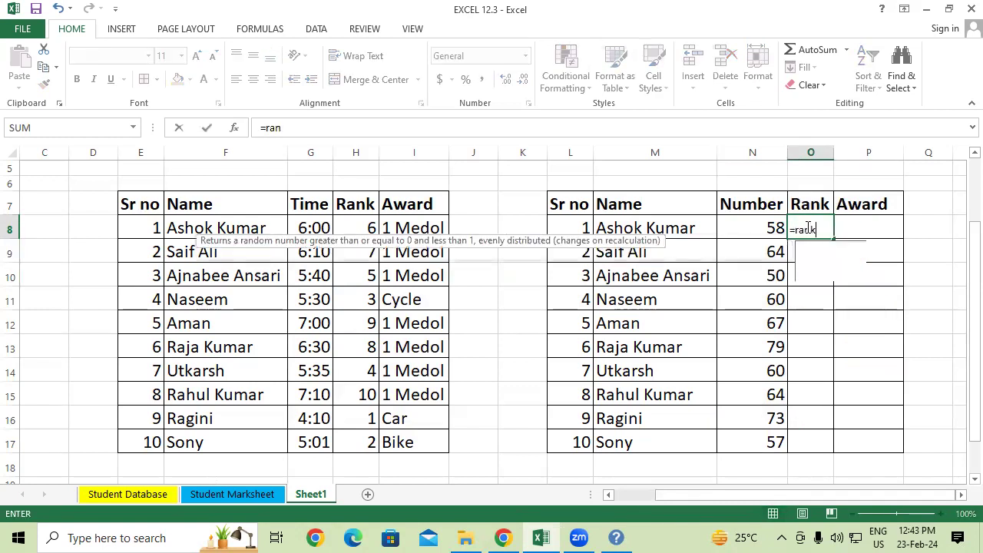
text(()
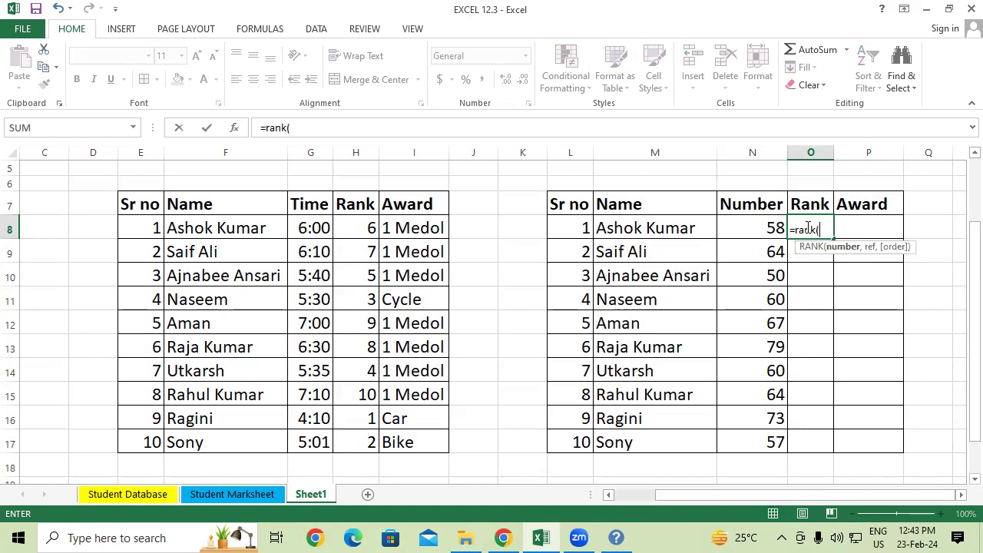
click(750, 229)
text(,)
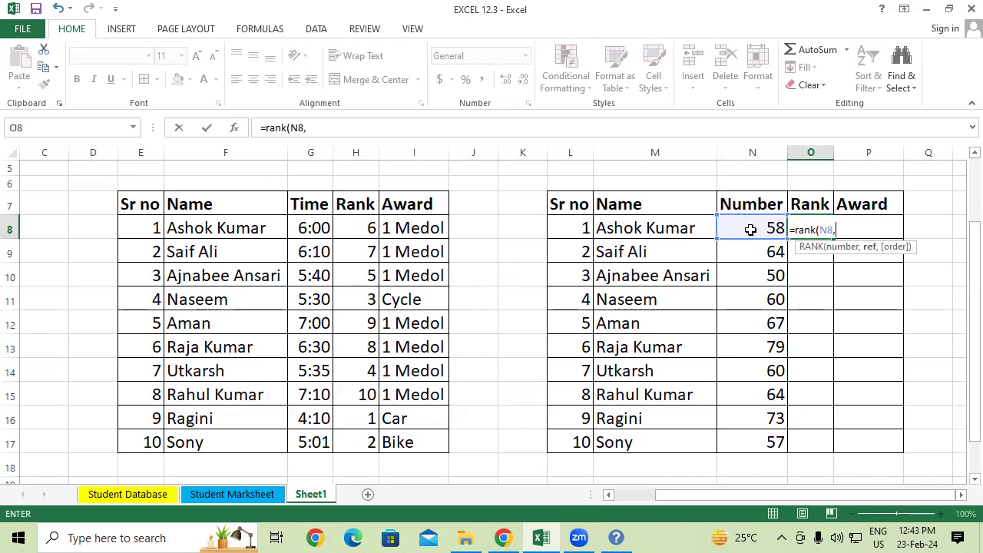
drag(739, 204, 744, 435)
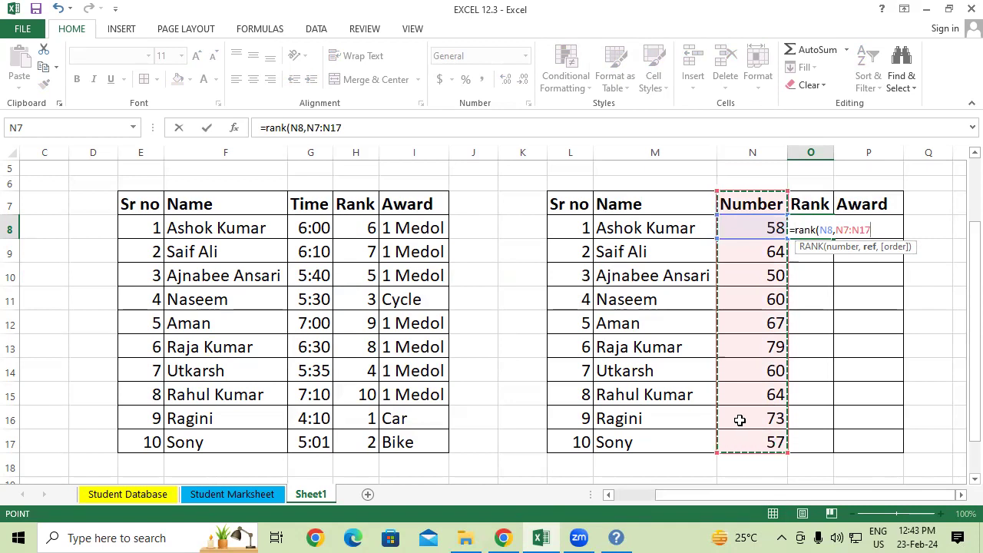
key(F4)
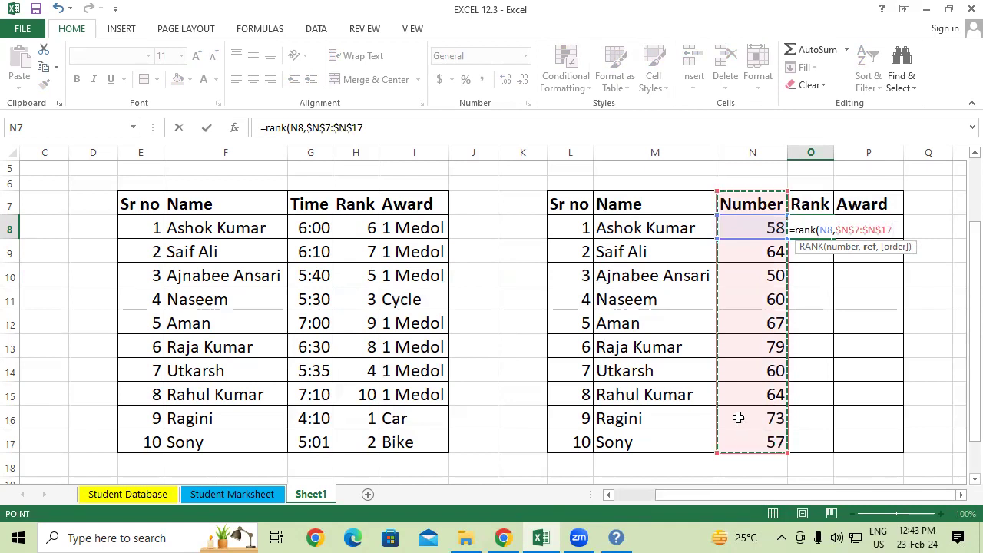
text(,)
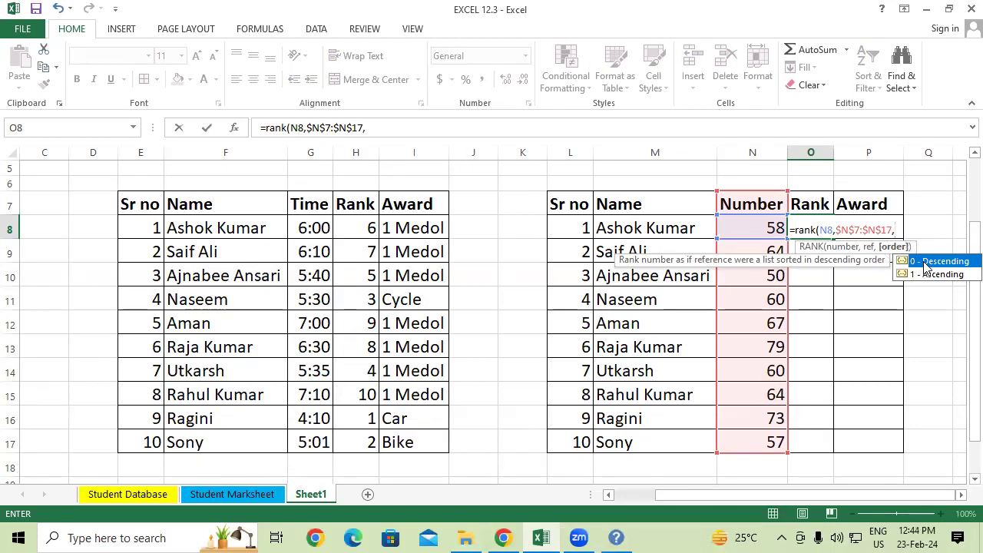
double_click(925, 263)
text())
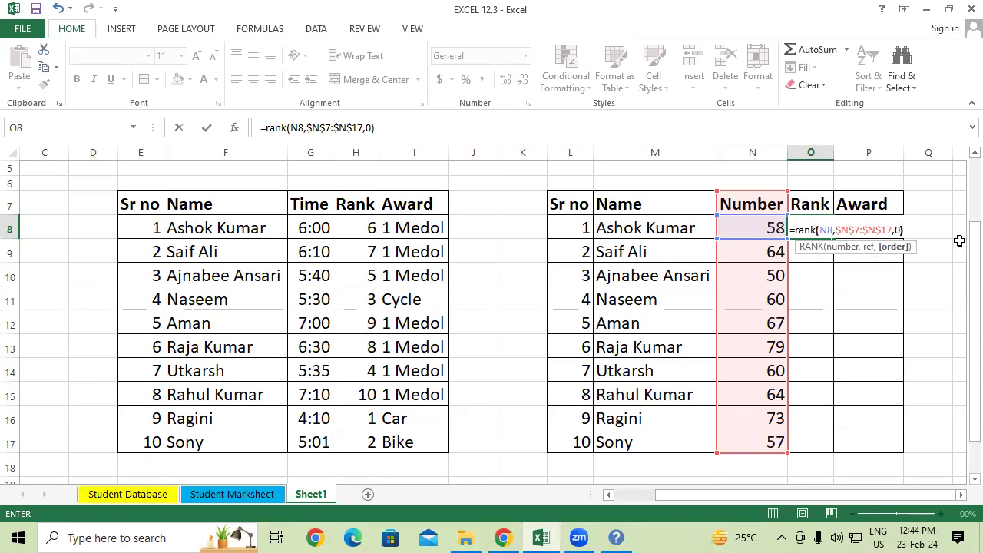
key(Return)
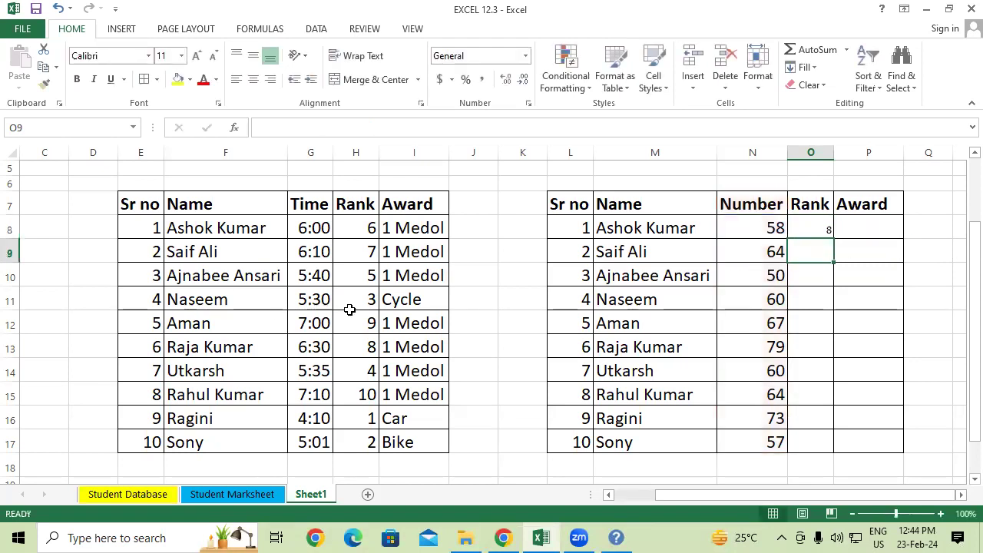
Step: Fill the RANK formula down O8:O17 and set O8:P17 to font size 18
click(804, 229)
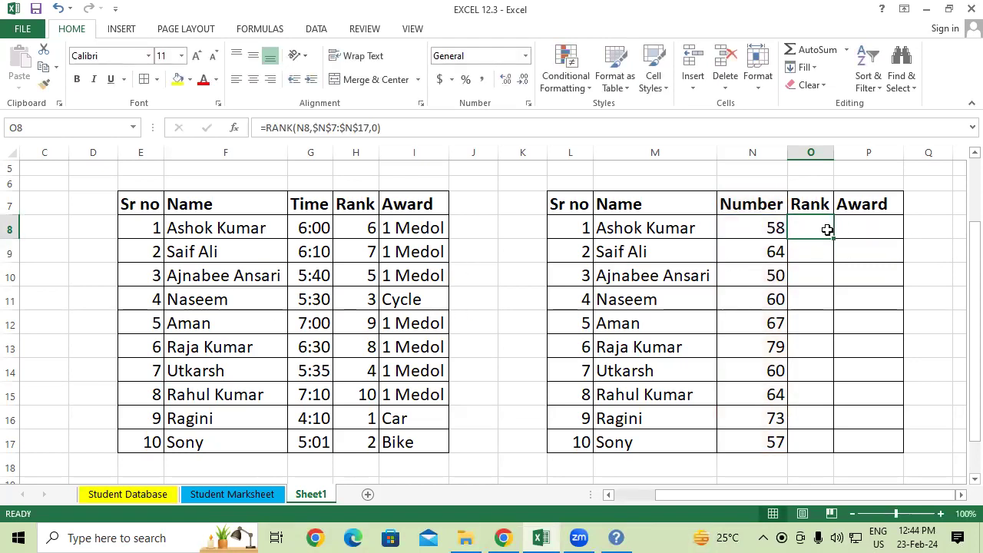
drag(832, 239, 827, 443)
drag(807, 229, 841, 445)
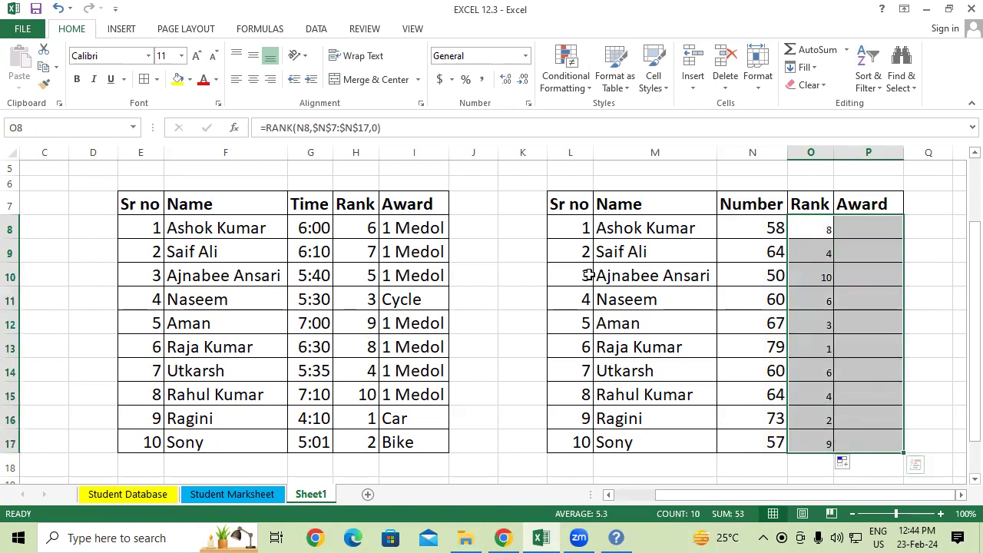
click(196, 57)
click(197, 58)
click(196, 57)
click(197, 58)
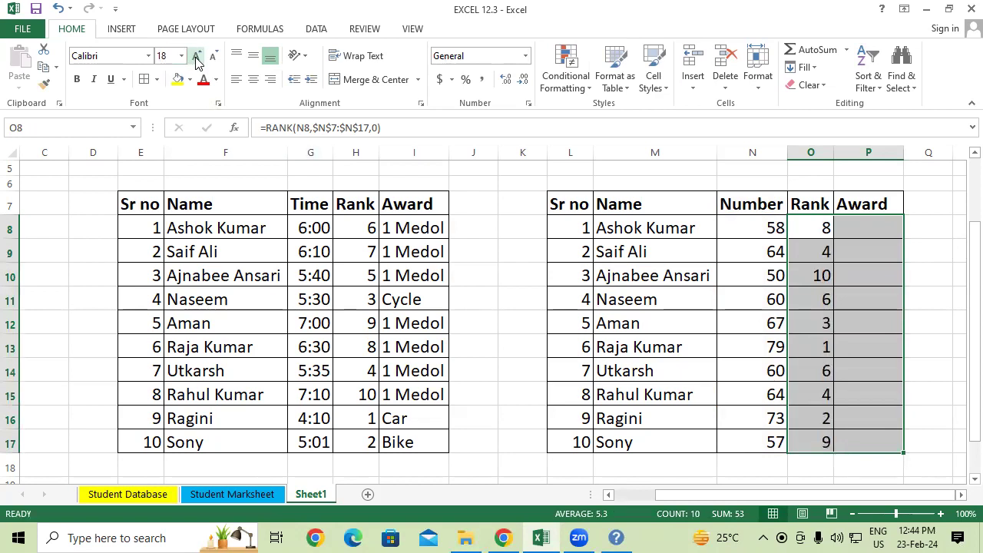
click(847, 303)
drag(653, 347, 801, 348)
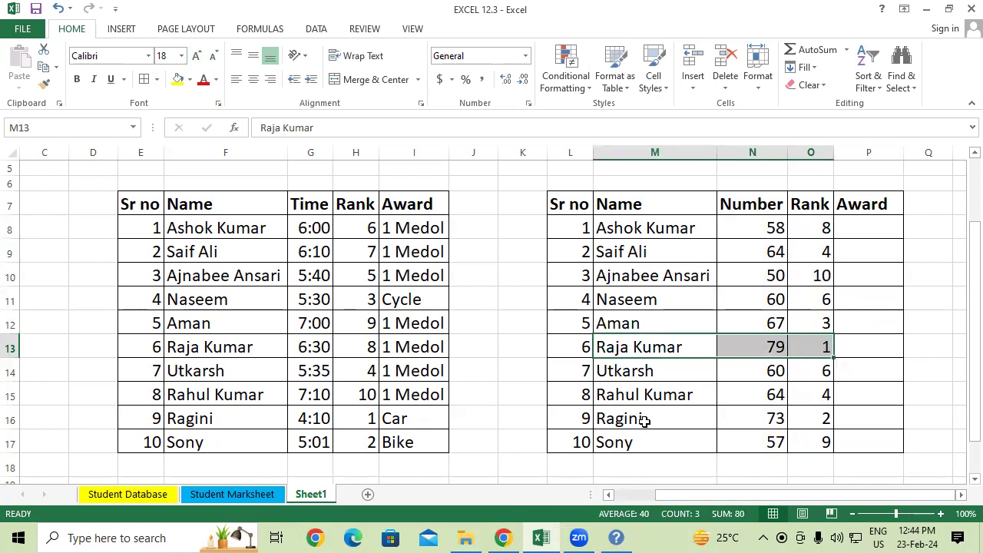
drag(642, 420, 799, 415)
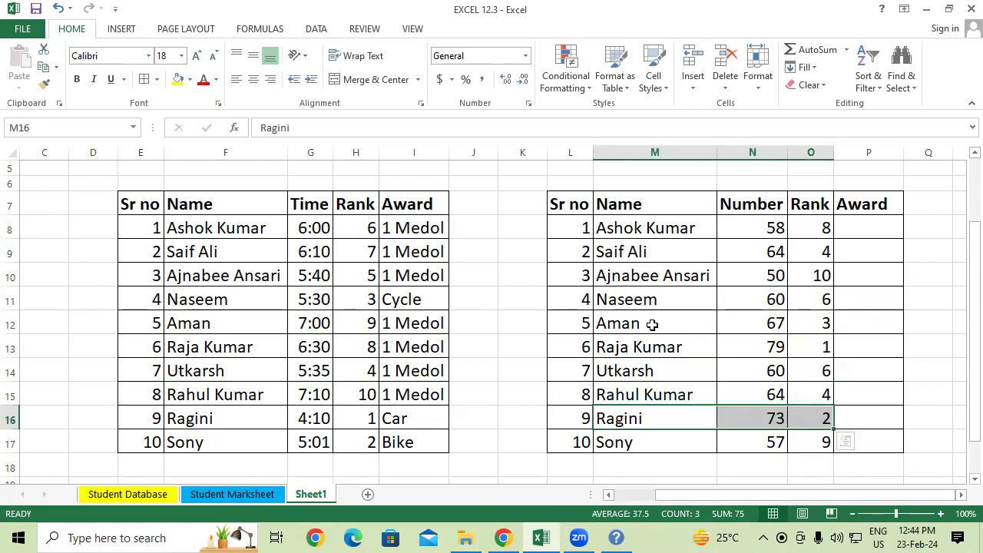
drag(650, 324, 805, 314)
drag(642, 394, 804, 386)
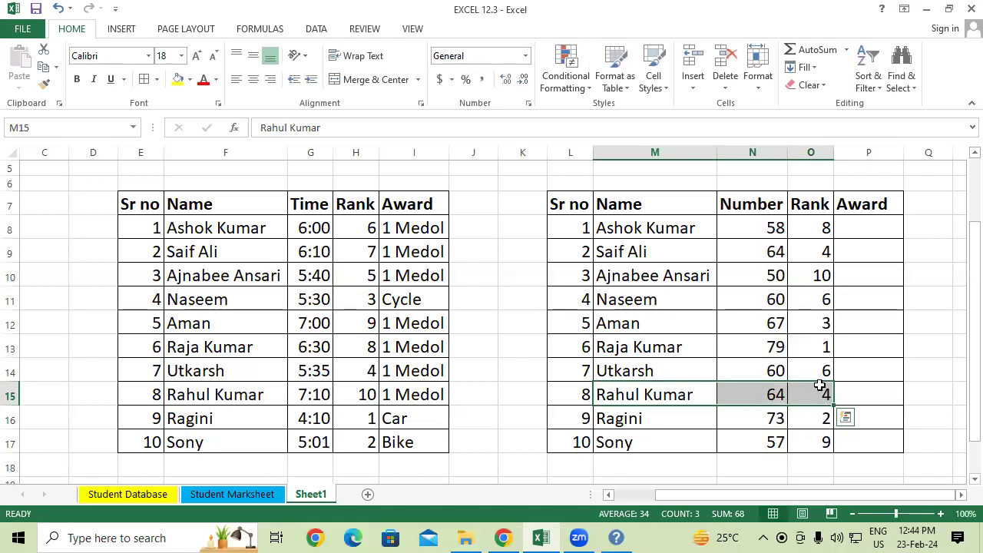
click(804, 299)
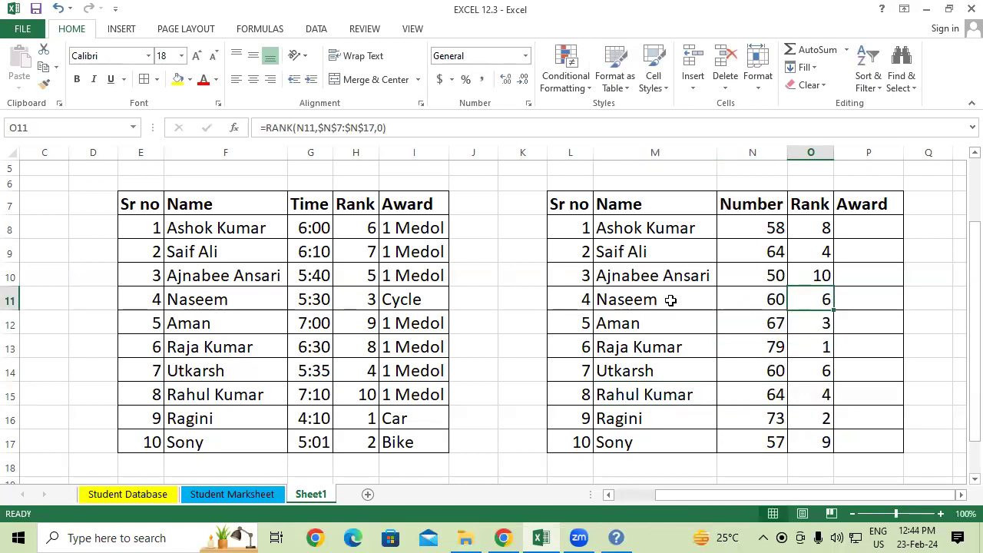
drag(669, 299, 875, 299)
drag(636, 368, 844, 367)
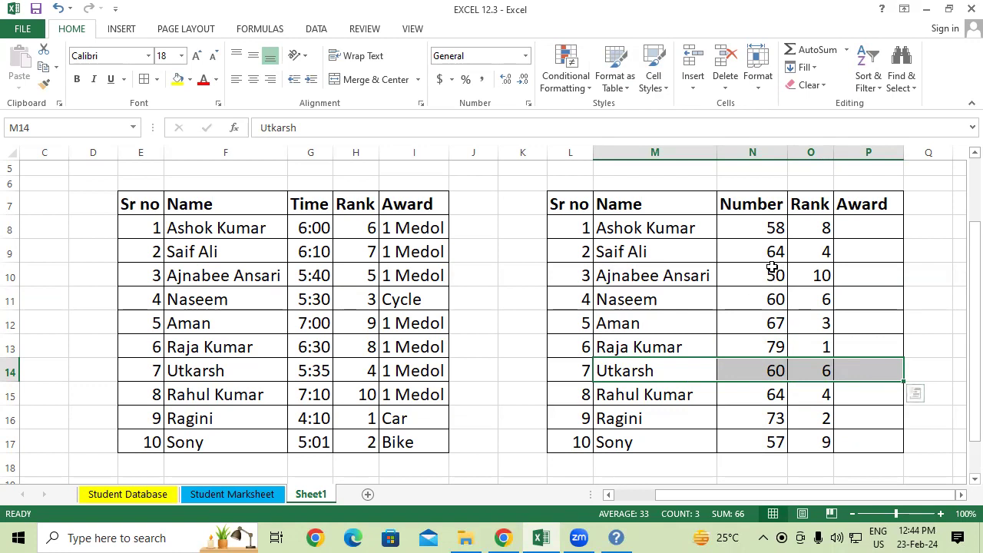
drag(742, 253, 818, 274)
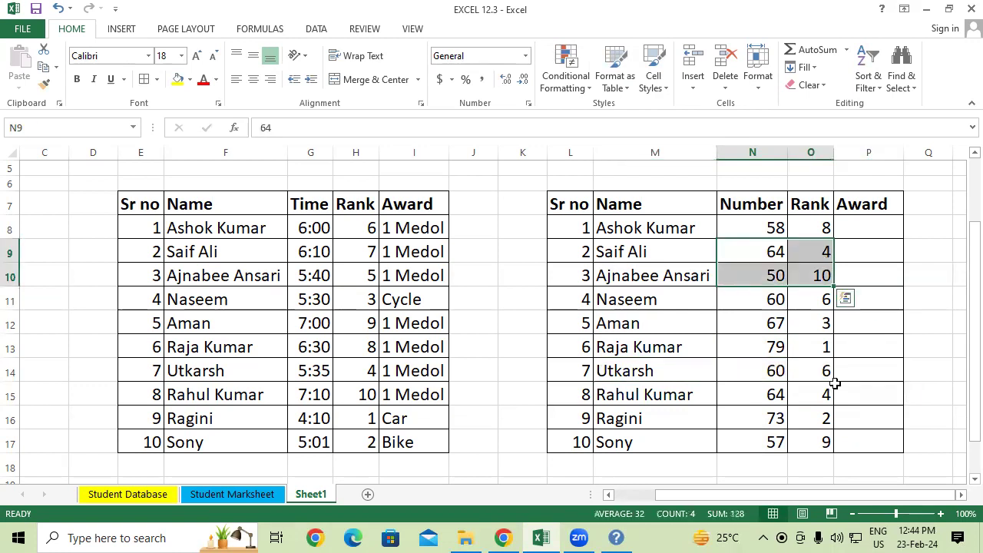
drag(740, 395, 804, 395)
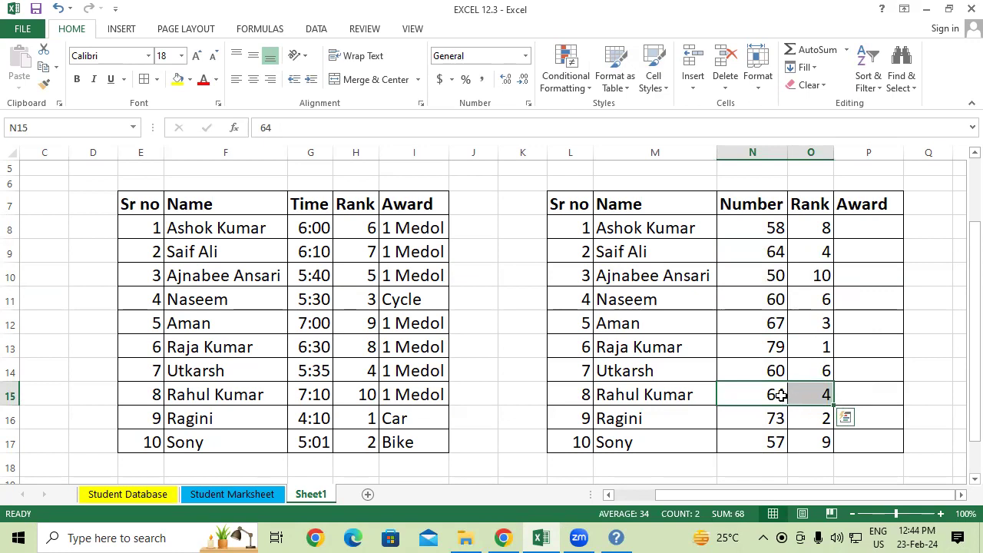
click(804, 396)
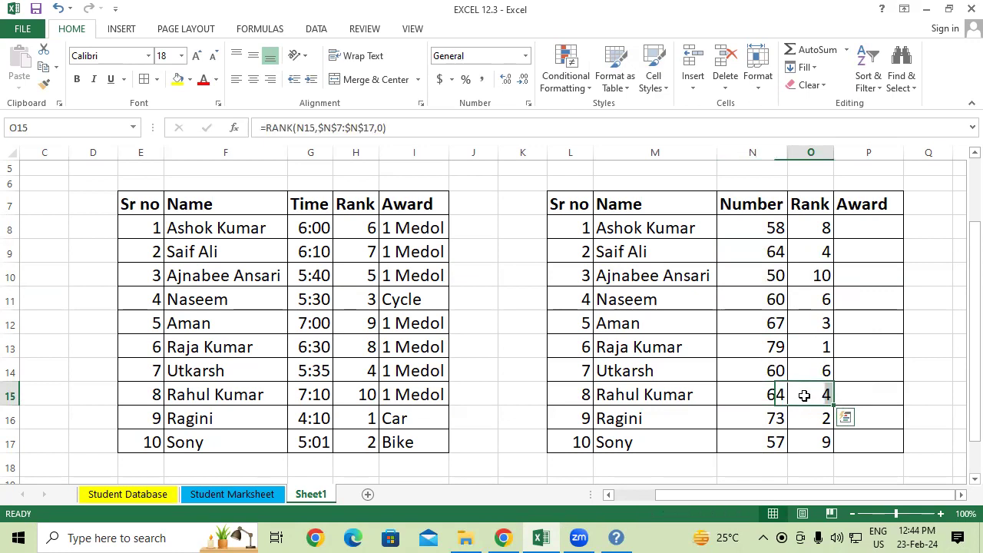
click(818, 256)
click(825, 370)
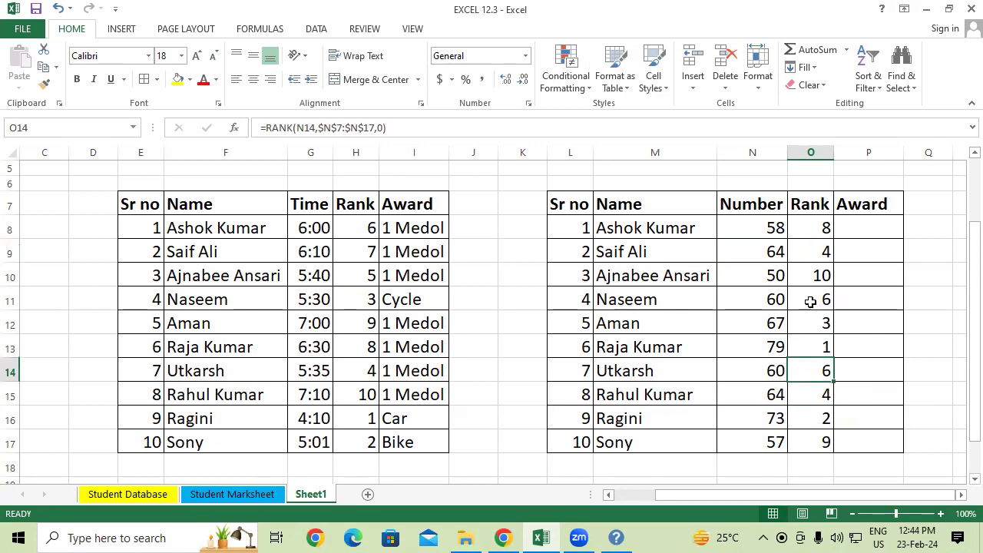
click(811, 302)
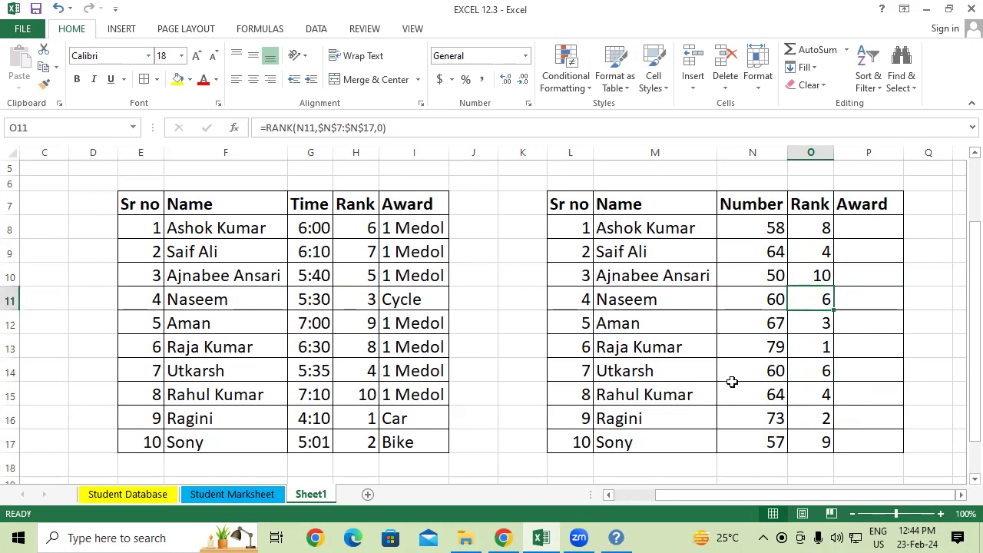
mouse_move(765, 253)
mouse_down()
mouse_move(813, 395)
mouse_move(802, 393)
mouse_up()
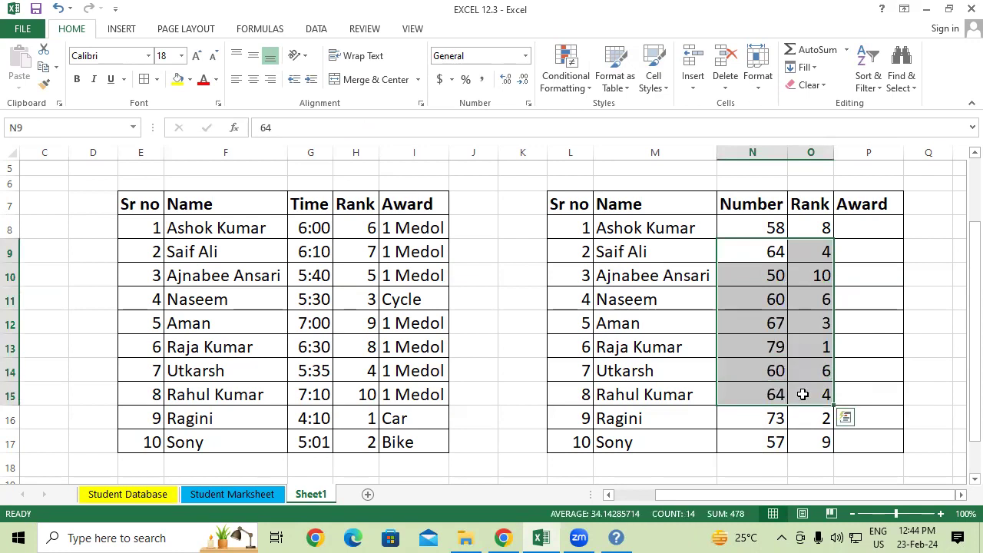
click(771, 324)
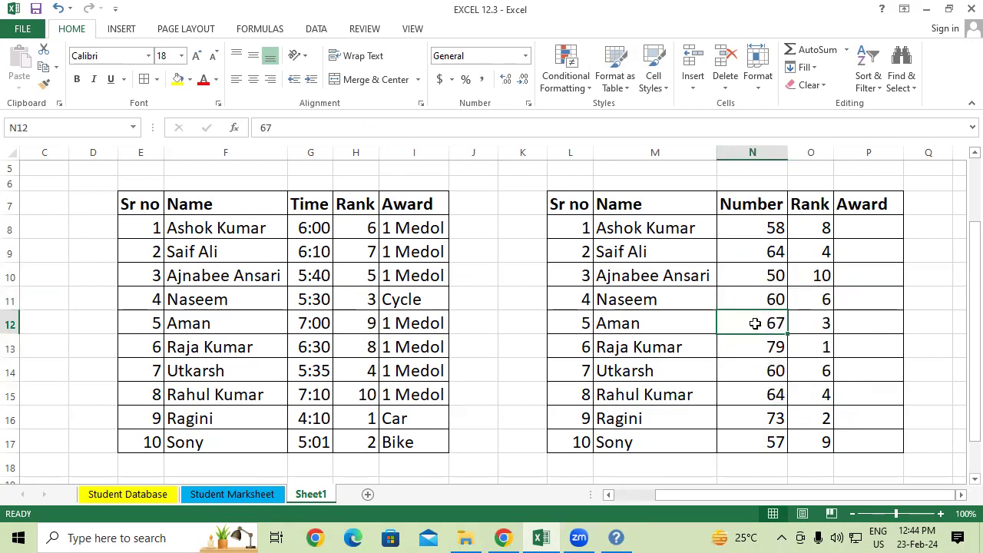
Step: Change the number in N9 from 64 to 63
double_click(775, 252)
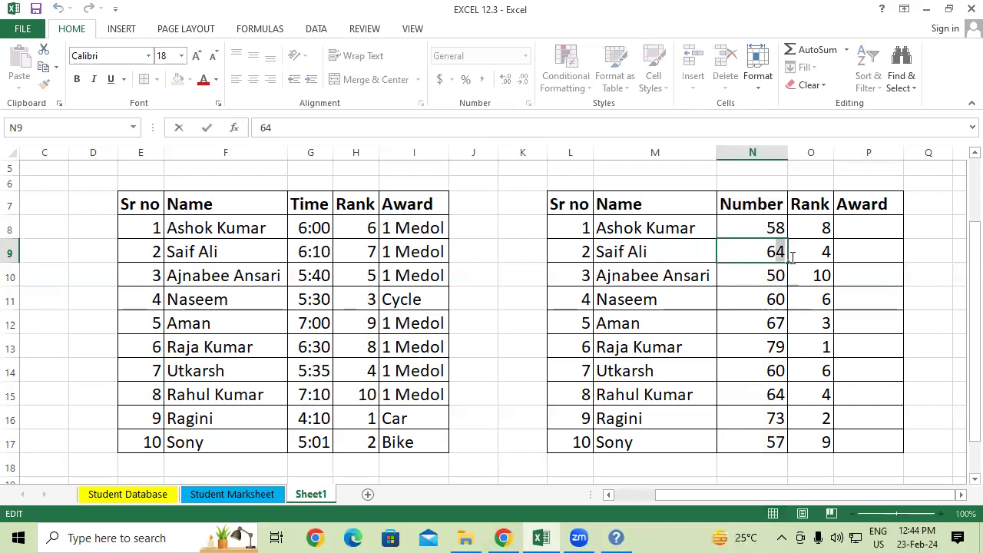
text(63)
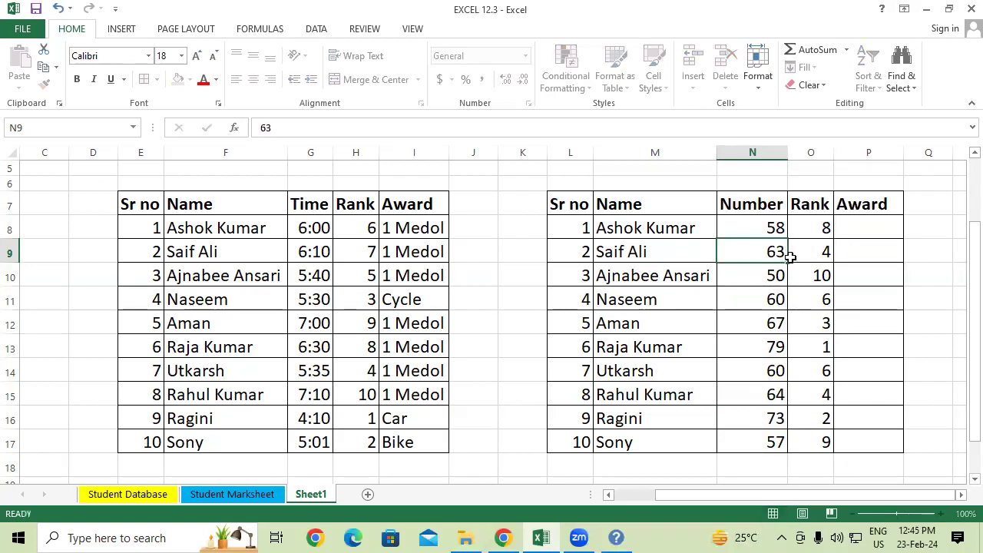
key(Return)
drag(799, 254, 741, 248)
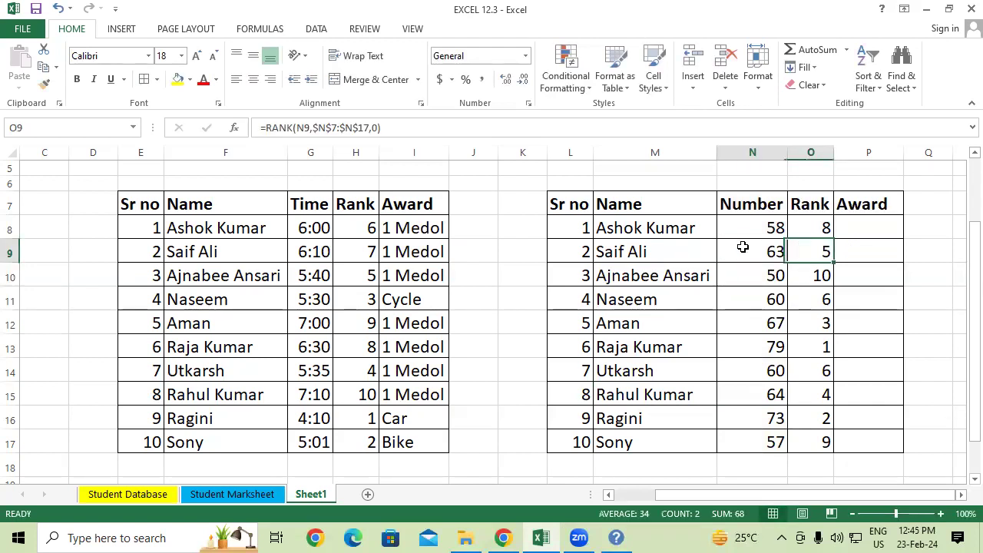
click(774, 397)
drag(774, 396, 827, 396)
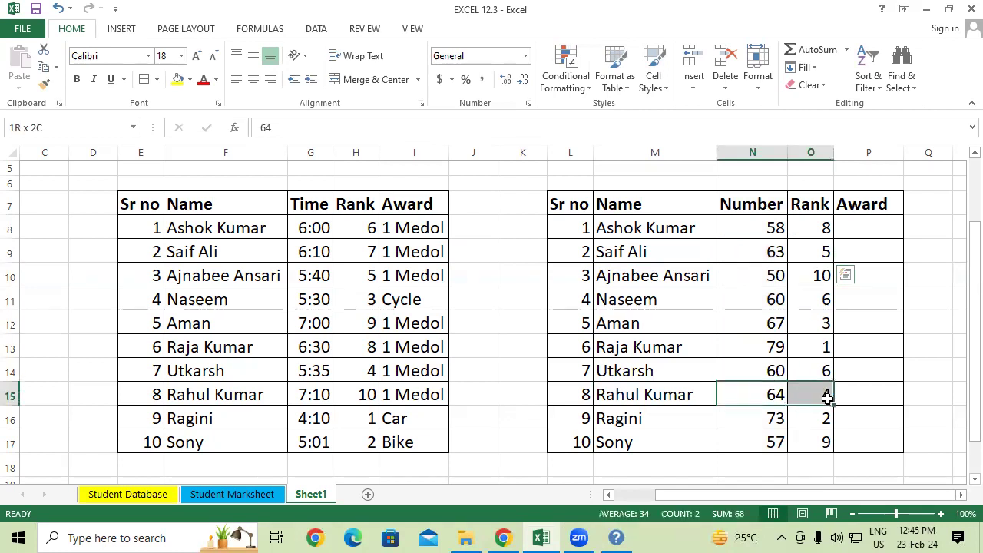
click(817, 370)
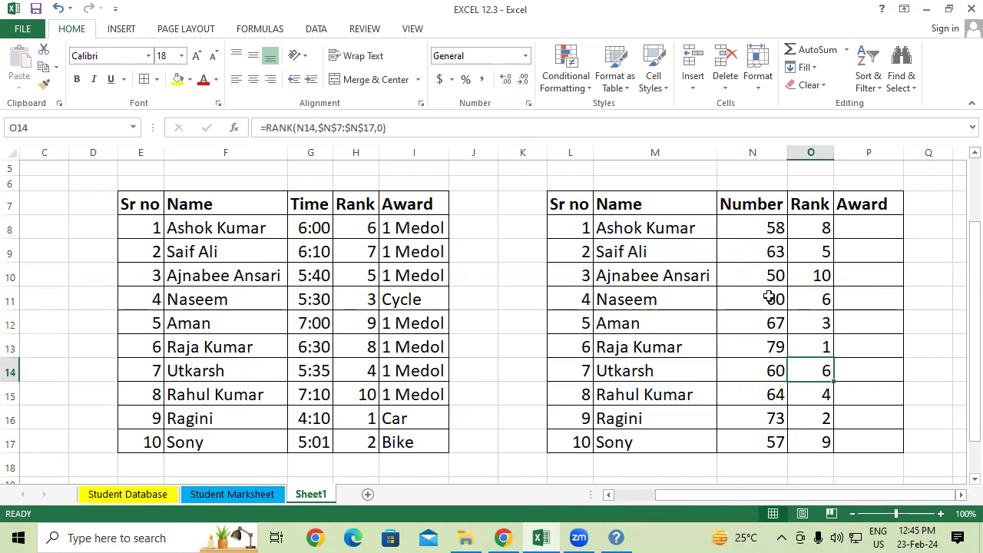
Step: Change N14 from 60 to 61 and check the recalculated ranks
double_click(776, 370)
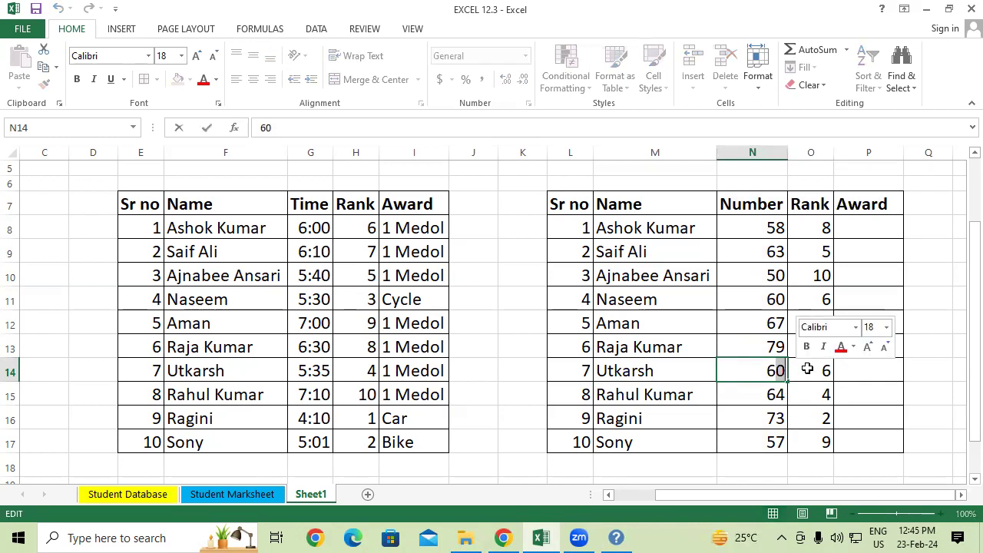
text(1)
key(ctrl+Return)
click(807, 368)
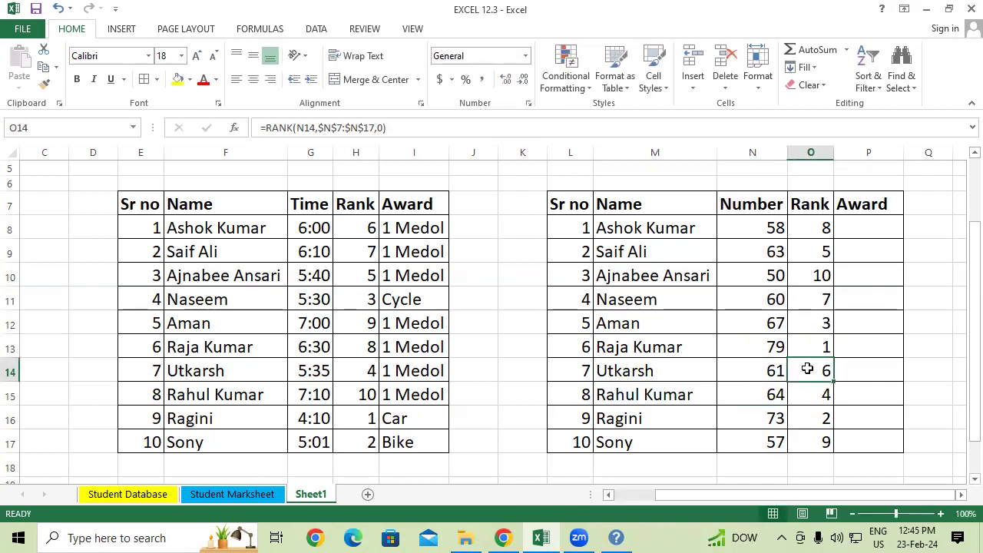
drag(807, 368, 771, 370)
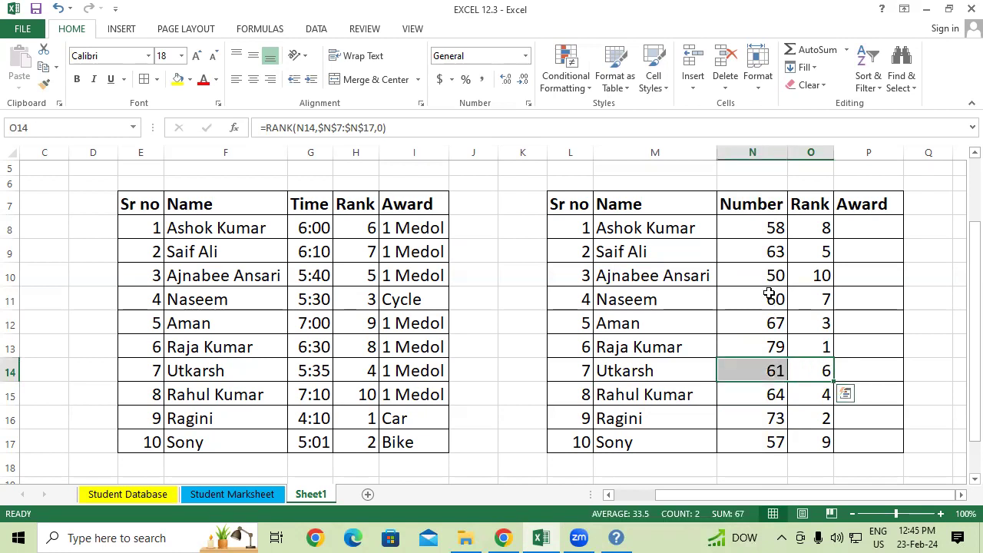
drag(768, 299, 822, 296)
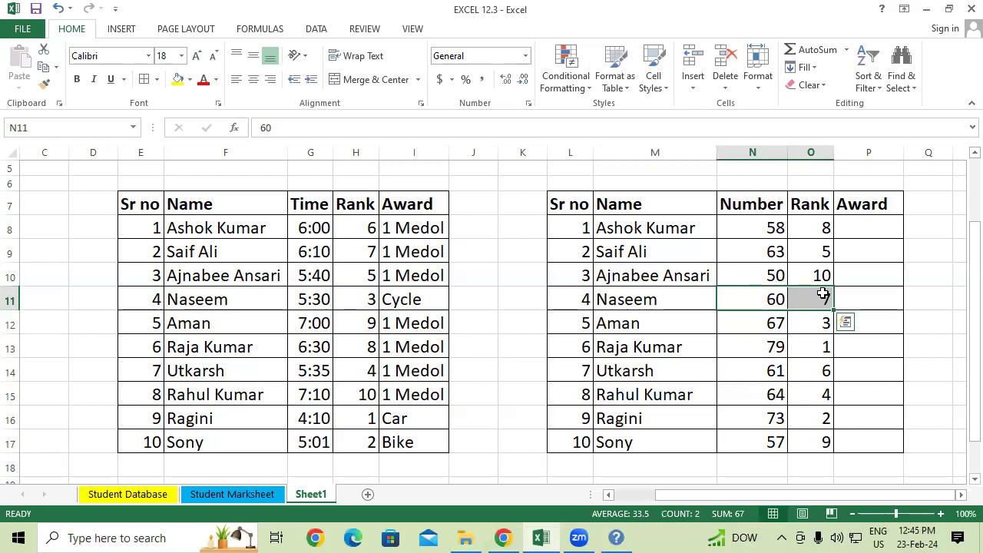
click(766, 244)
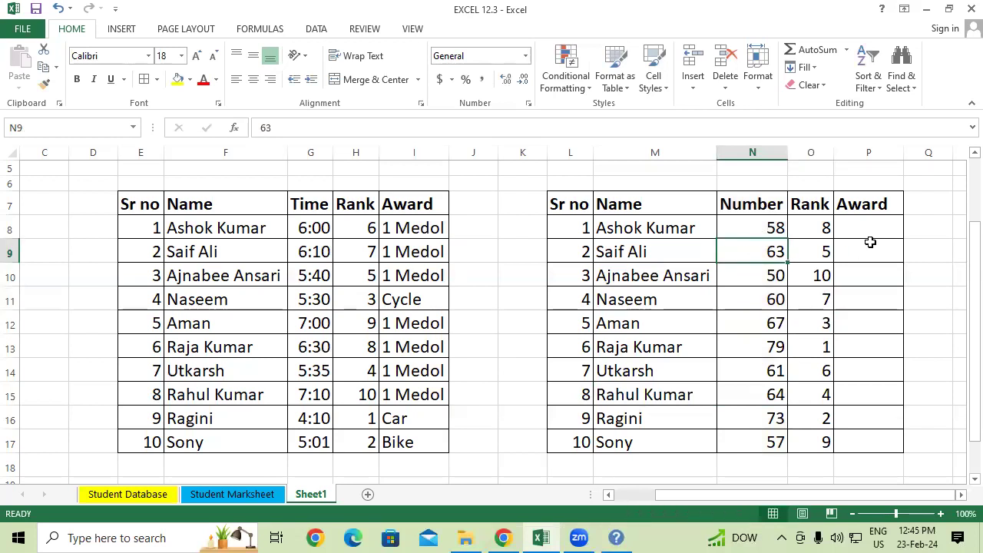
click(803, 227)
Step: Set O8's RANK order argument to 1 (ascending) and fill it down to O17
double_click(820, 230)
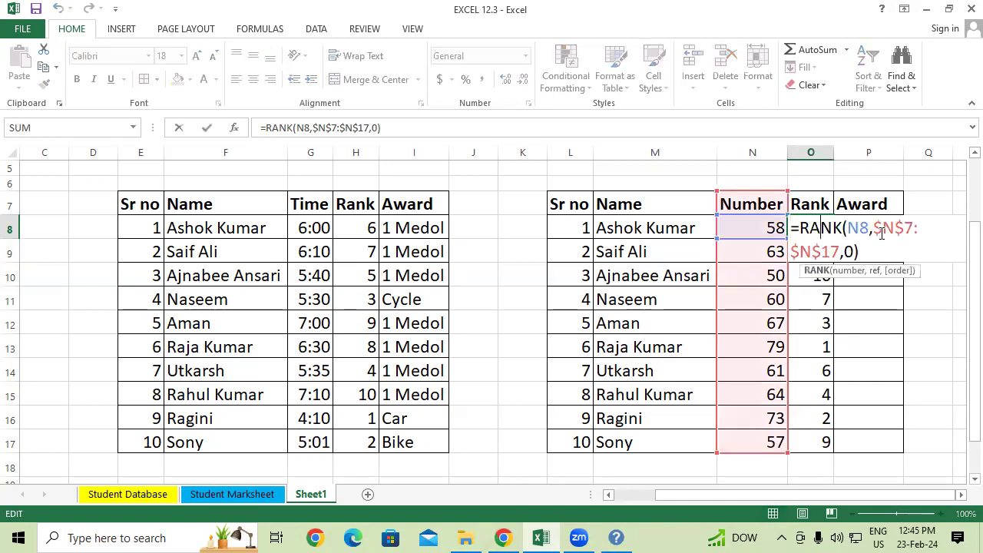
double_click(848, 252)
text(1)
key(Return)
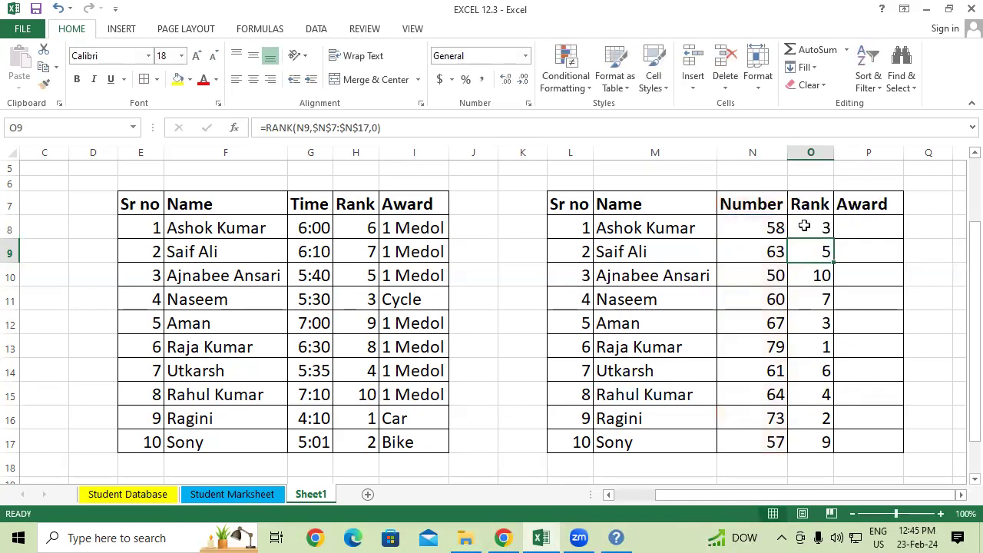
click(803, 226)
drag(834, 241, 838, 451)
click(807, 277)
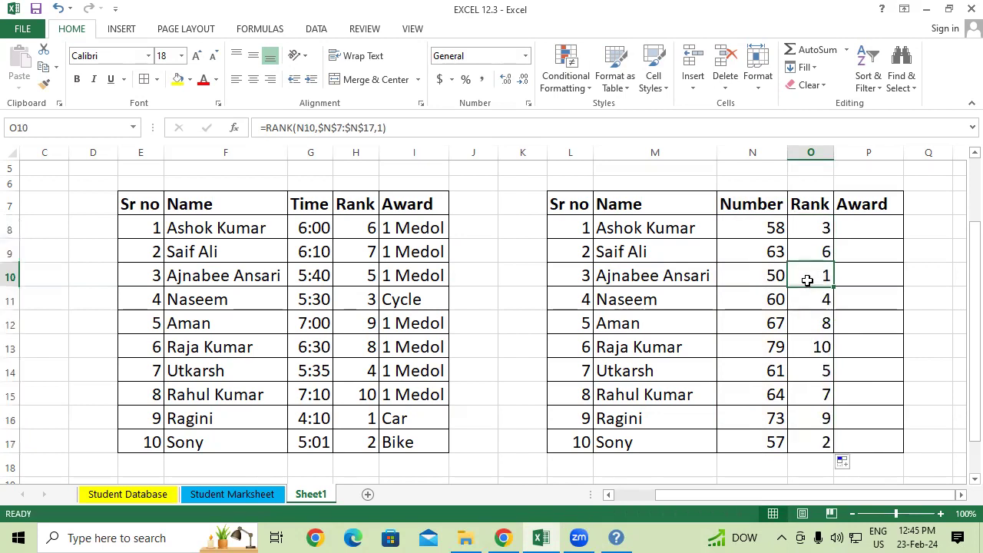
drag(620, 347, 814, 347)
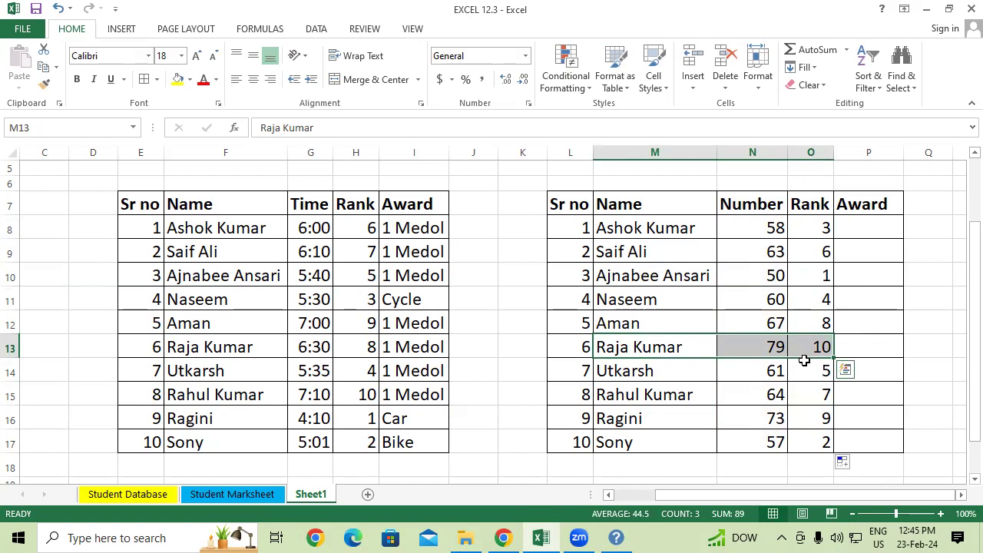
Step: Restore the order argument to 0 (descending) and refill O8:O17
double_click(807, 227)
double_click(850, 251)
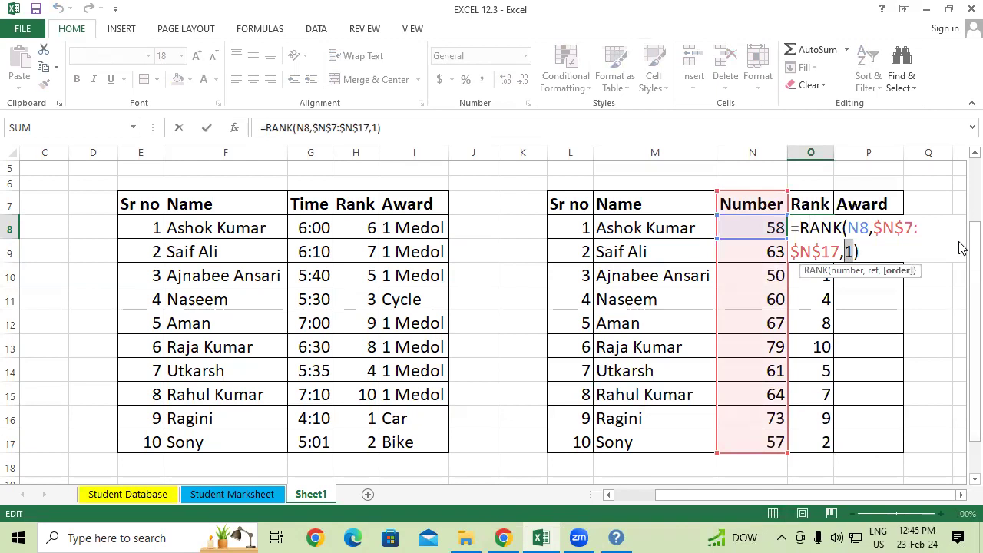
text(0)
key(Return)
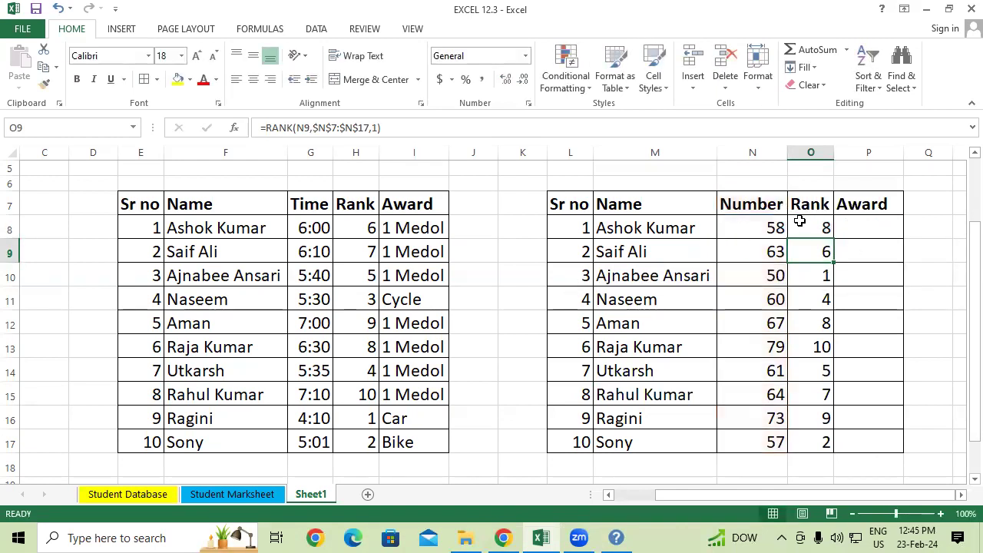
click(799, 221)
double_click(834, 238)
click(856, 229)
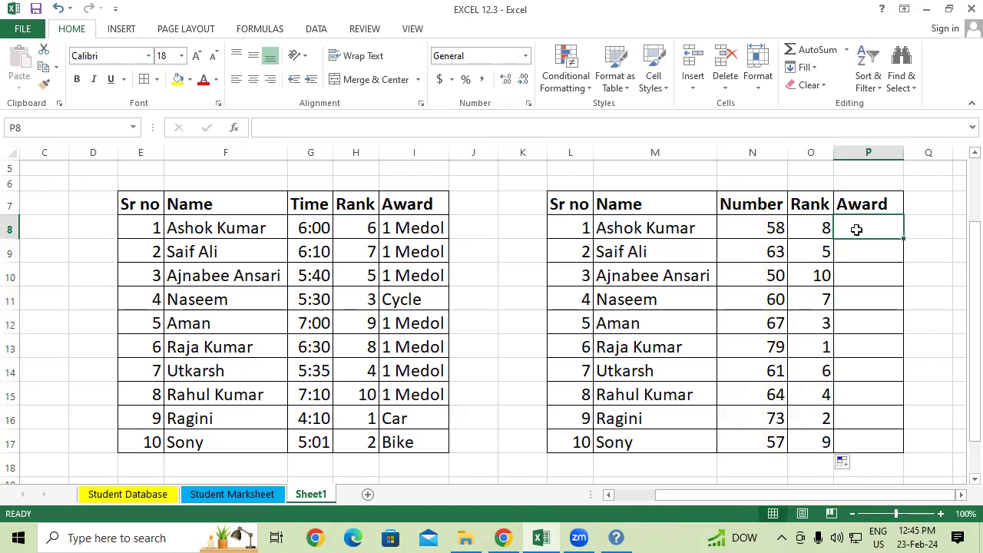
click(424, 228)
click(872, 225)
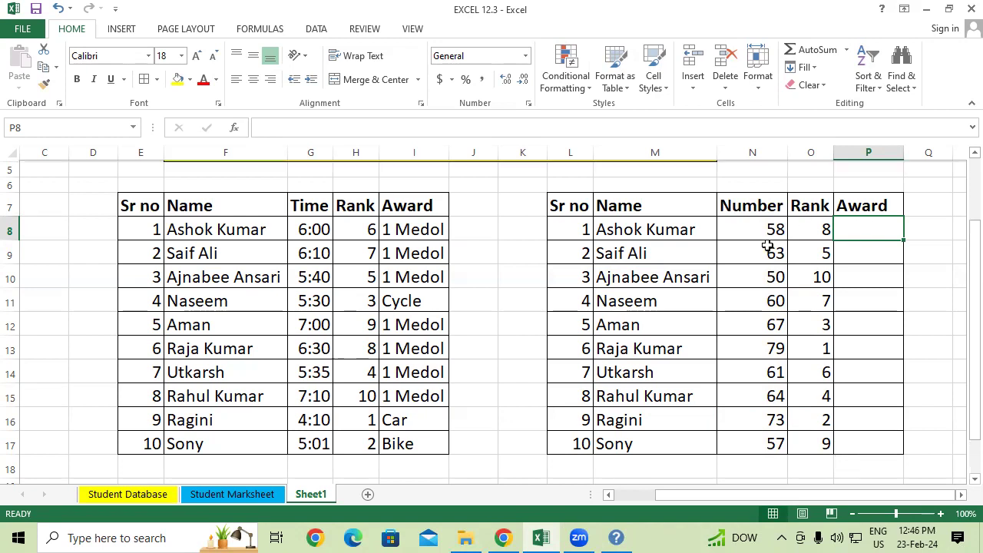
scroll(768, 246, up, 2)
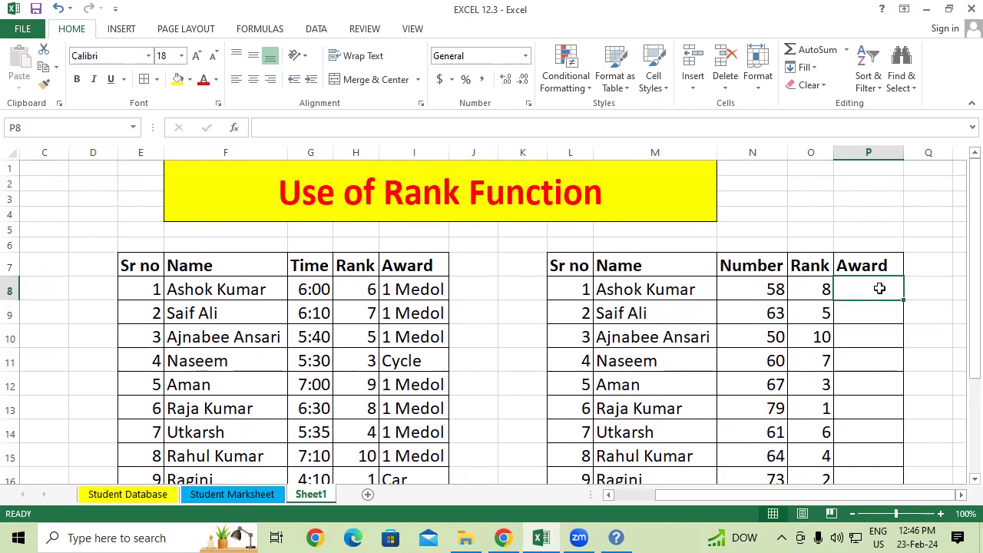
double_click(812, 289)
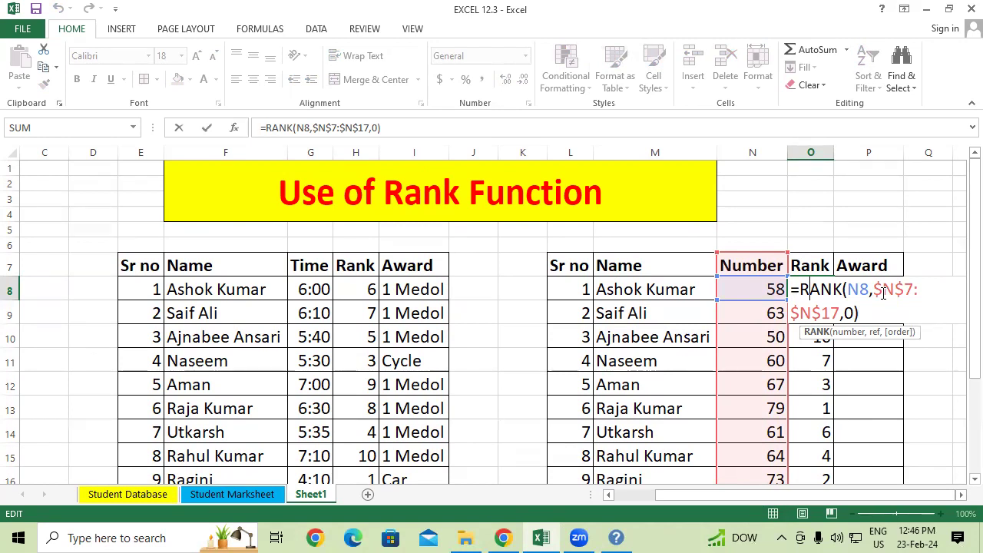
key(ctrl+Return)
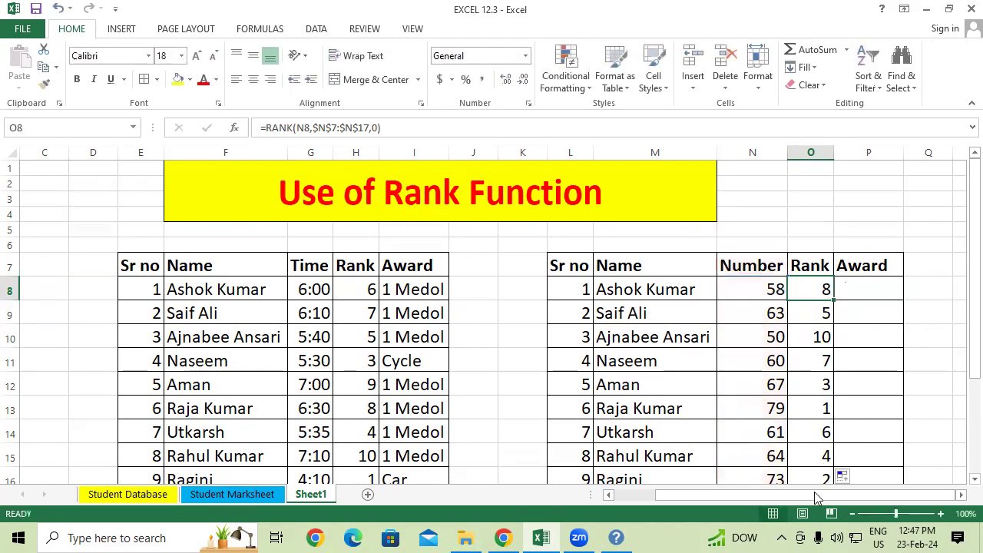
scroll(961, 496, right, 2)
scroll(960, 495, right, 1)
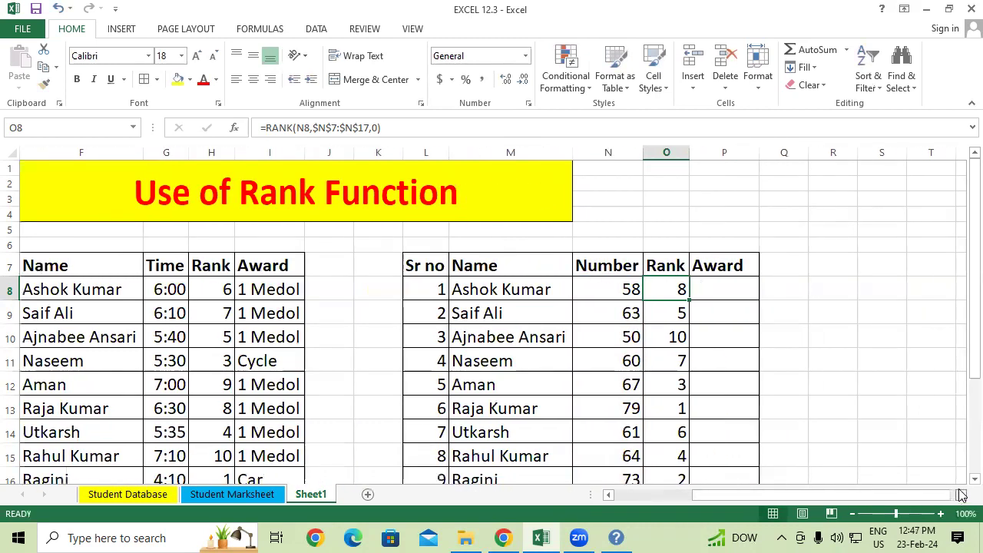
scroll(767, 384, right, 3)
Step: Enter 10 in R7, 20 in S7, and the sum formula =$R$7+S7 in T7
click(627, 266)
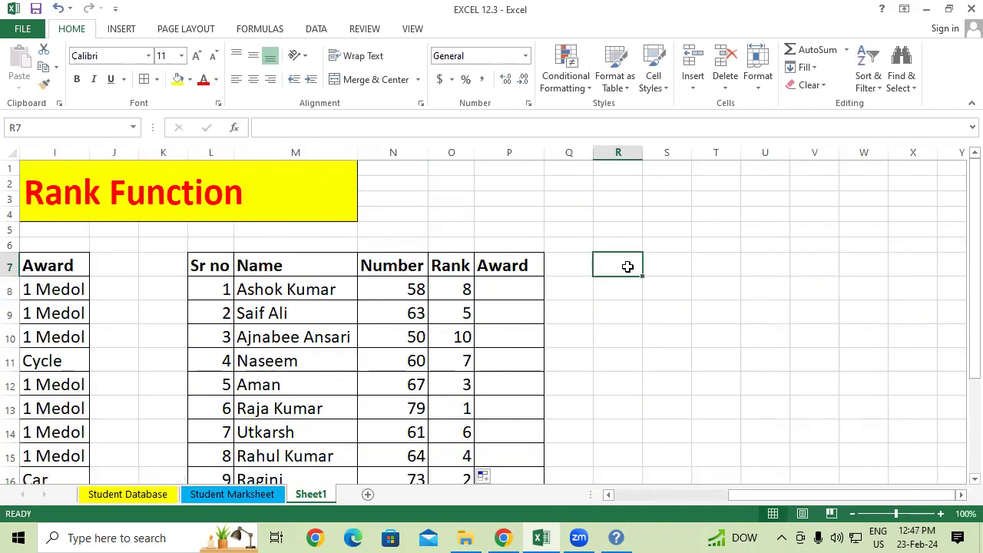
text(10)
key(Tab)
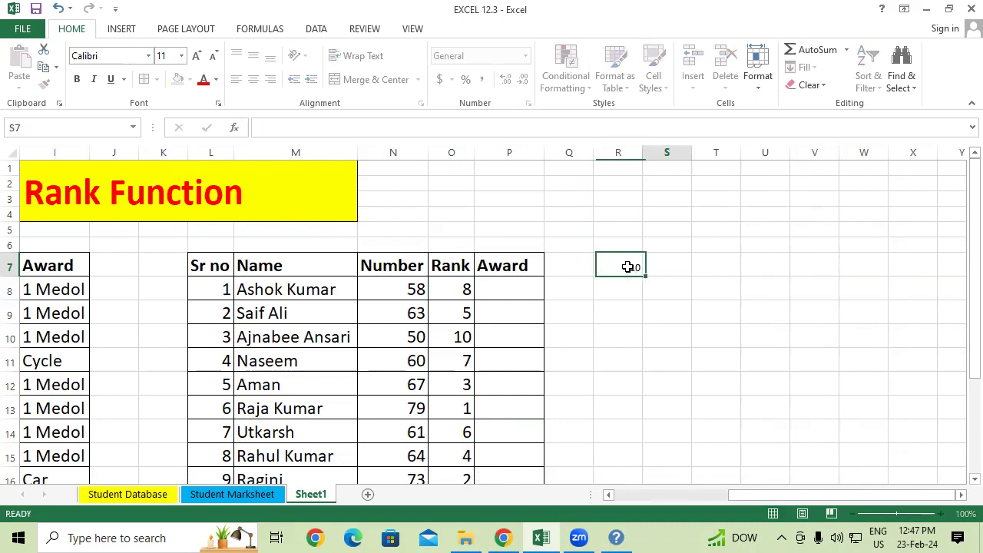
text(20)
key(ctrl+Return)
key(Tab)
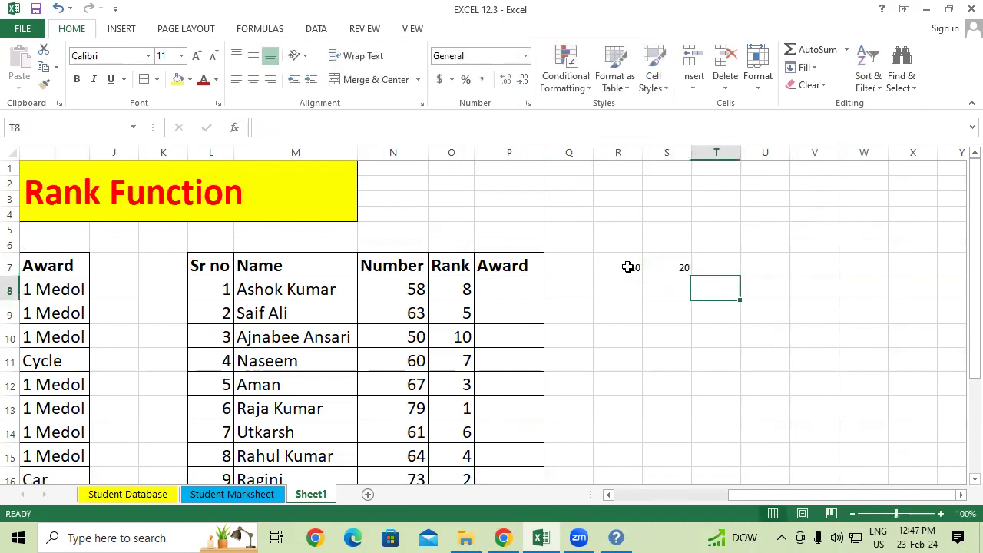
text(=)
click(628, 266)
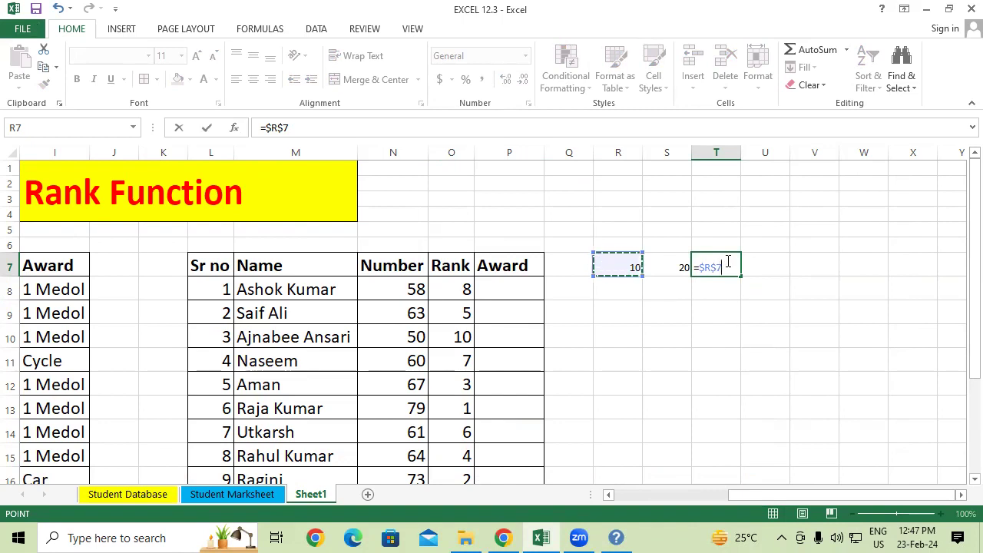
text(+)
click(669, 269)
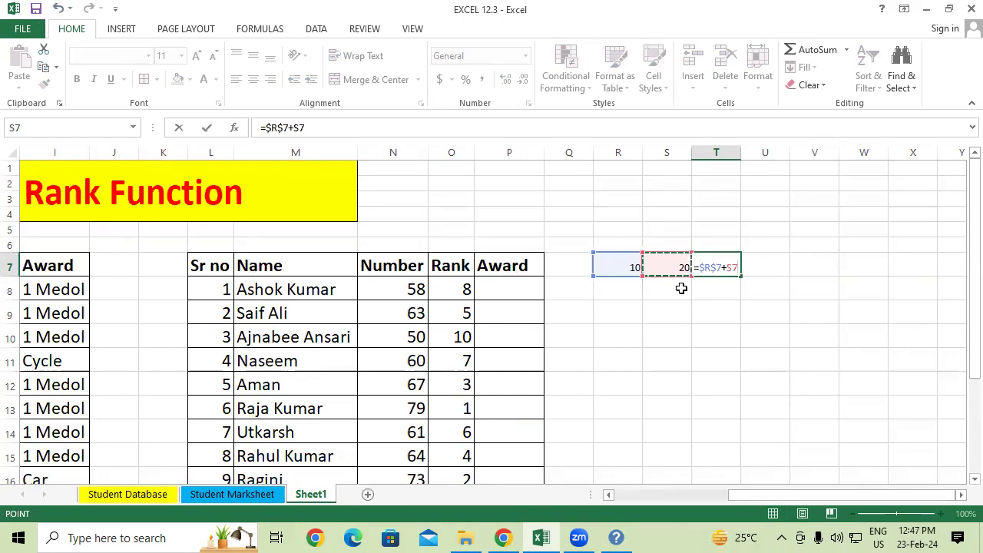
key(Return)
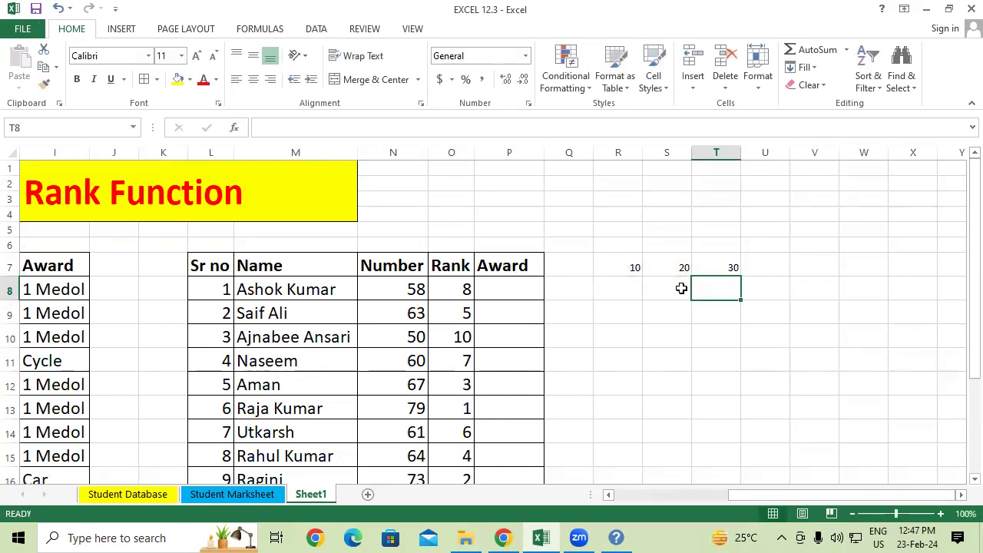
Step: Fill the T7 formula down to T15 and inspect the copied formula in T14
click(719, 270)
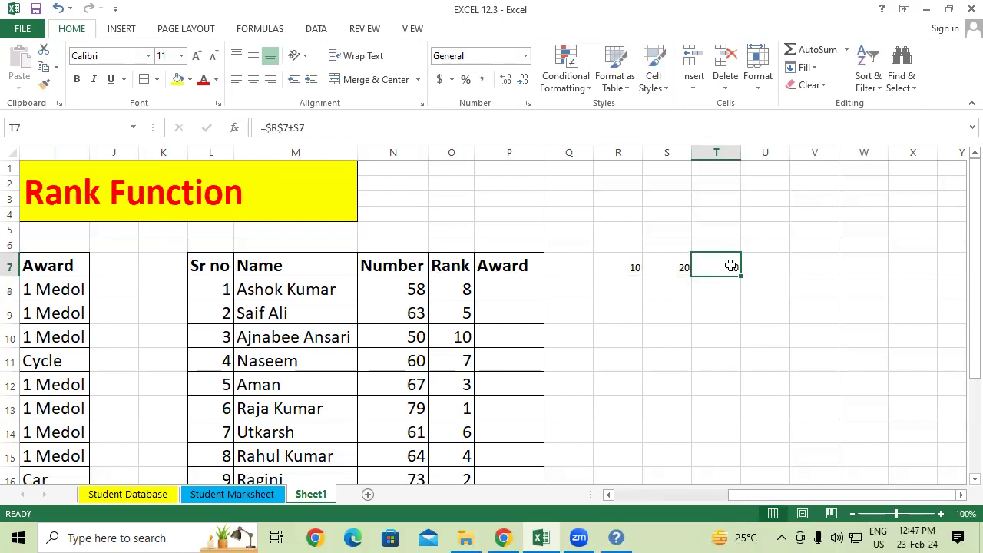
drag(740, 278, 741, 460)
click(635, 267)
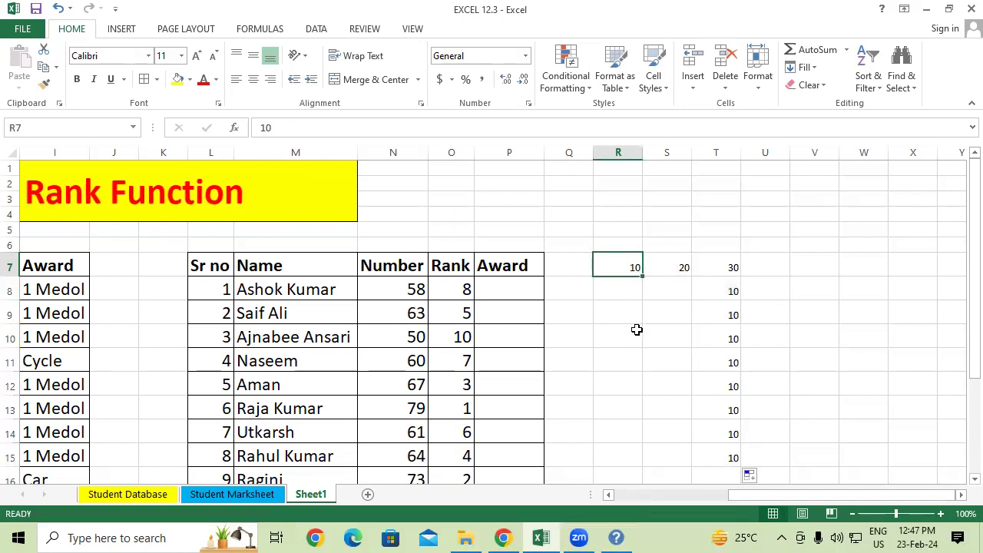
double_click(727, 434)
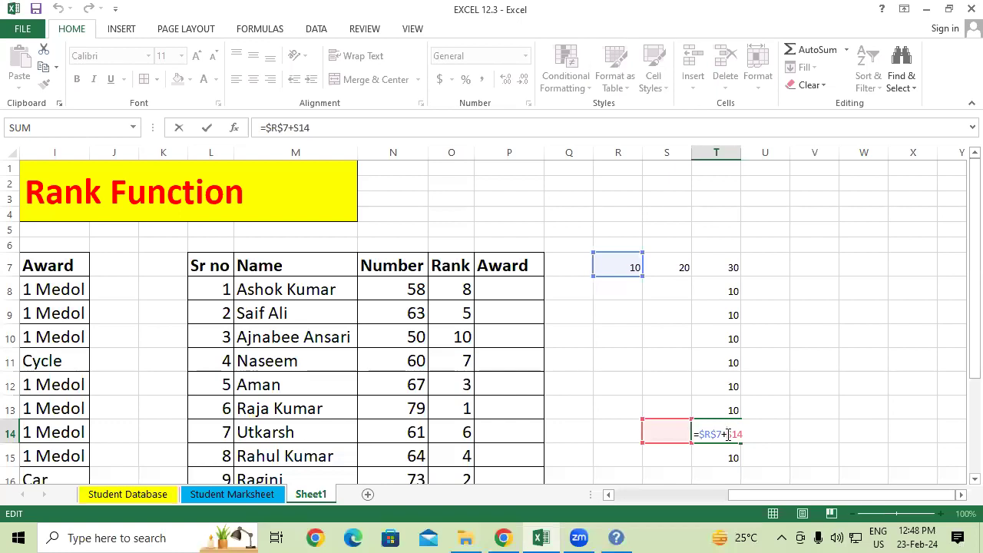
key(ctrl+Return)
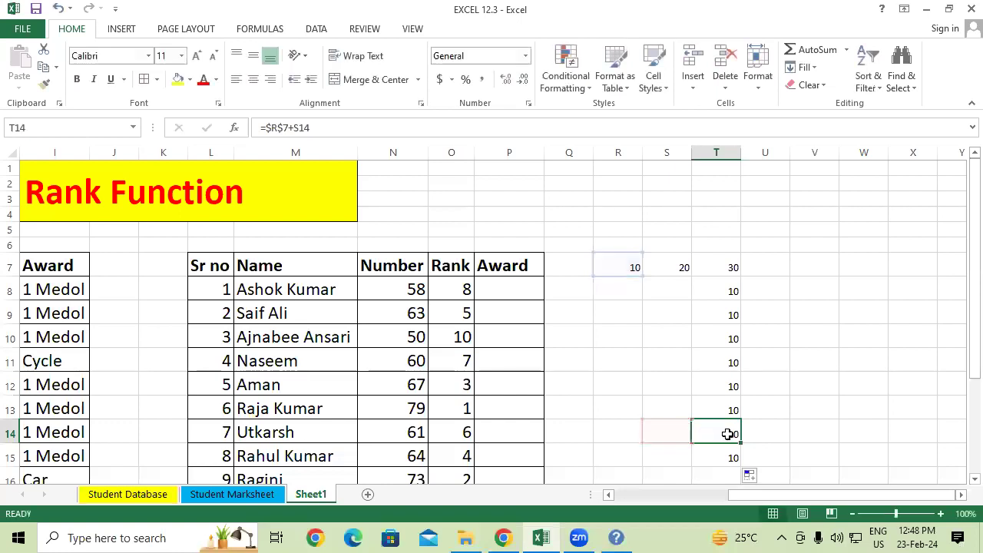
drag(753, 495, 686, 496)
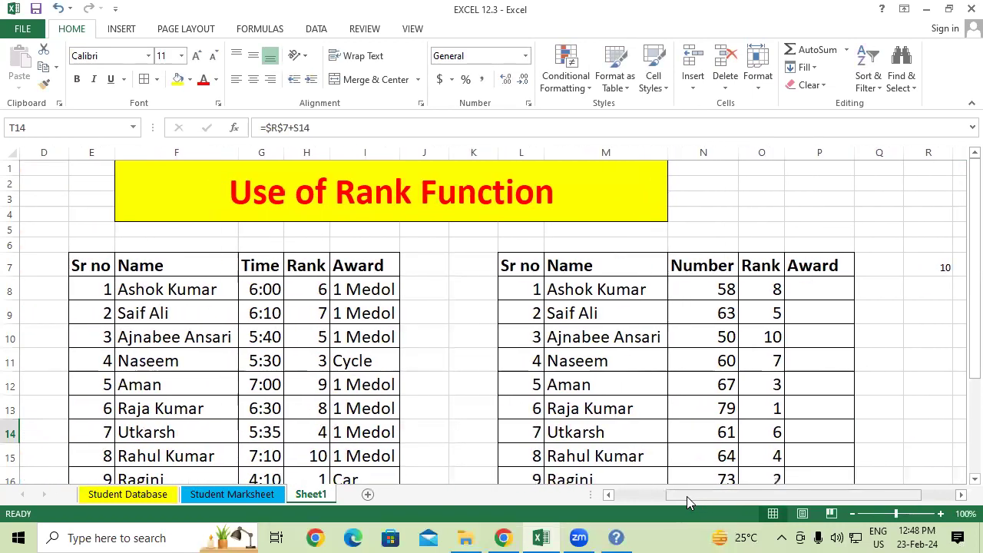
Step: Format the header row E7:P7 with white text on a green fill
click(94, 265)
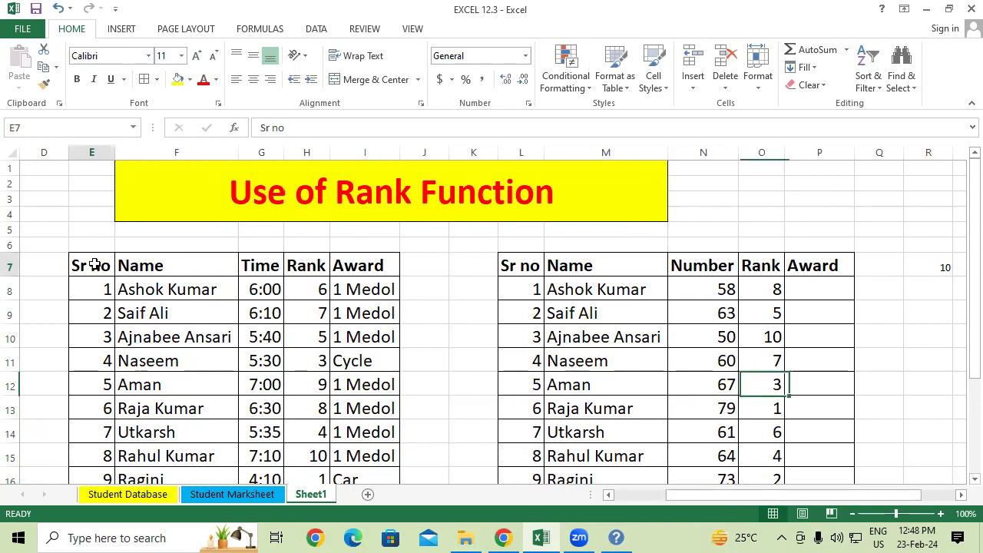
drag(93, 265, 831, 274)
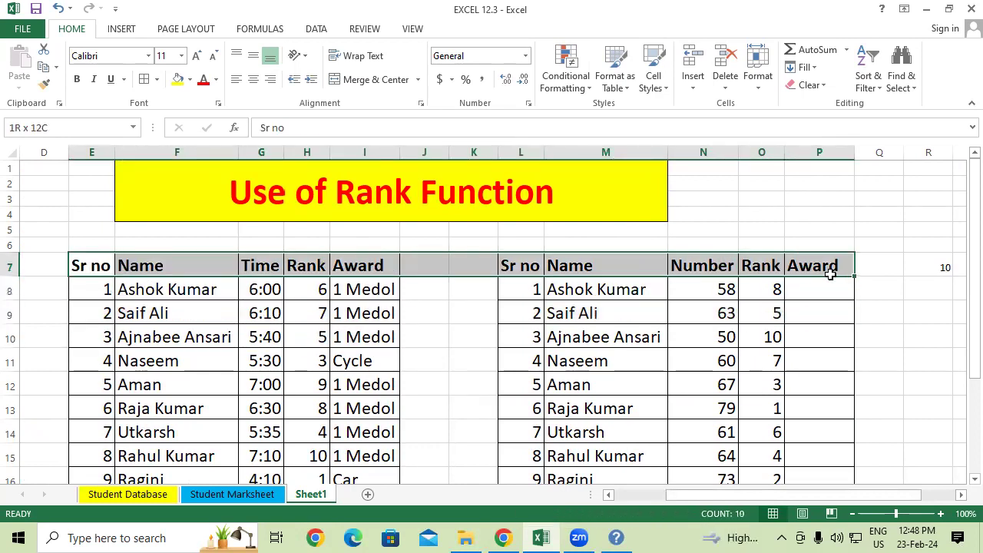
click(204, 83)
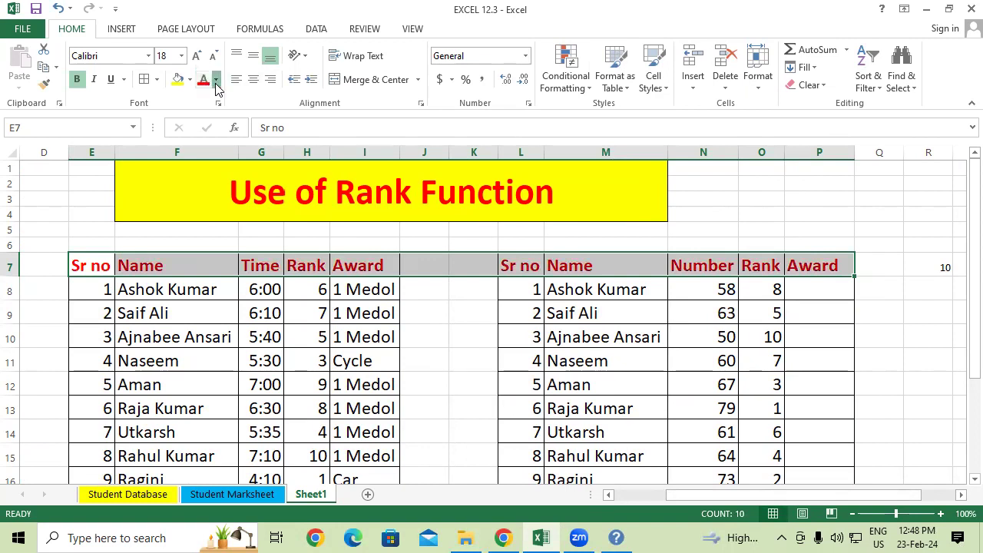
click(216, 80)
click(203, 133)
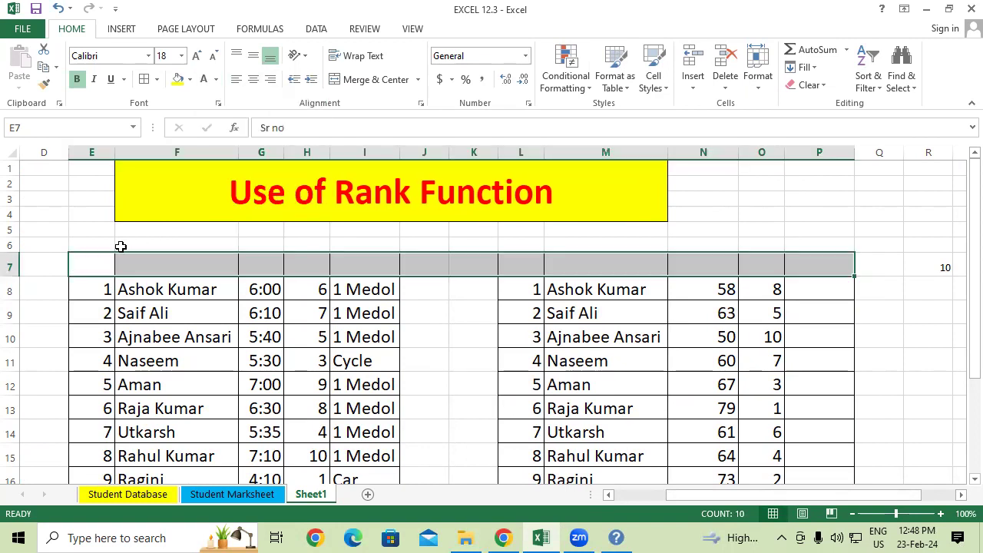
click(126, 314)
drag(104, 270, 837, 265)
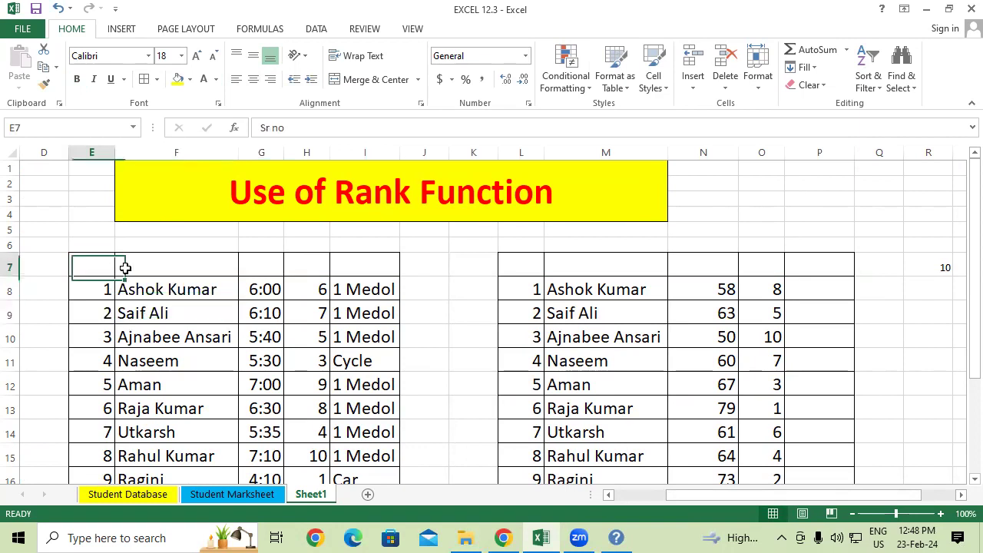
click(190, 79)
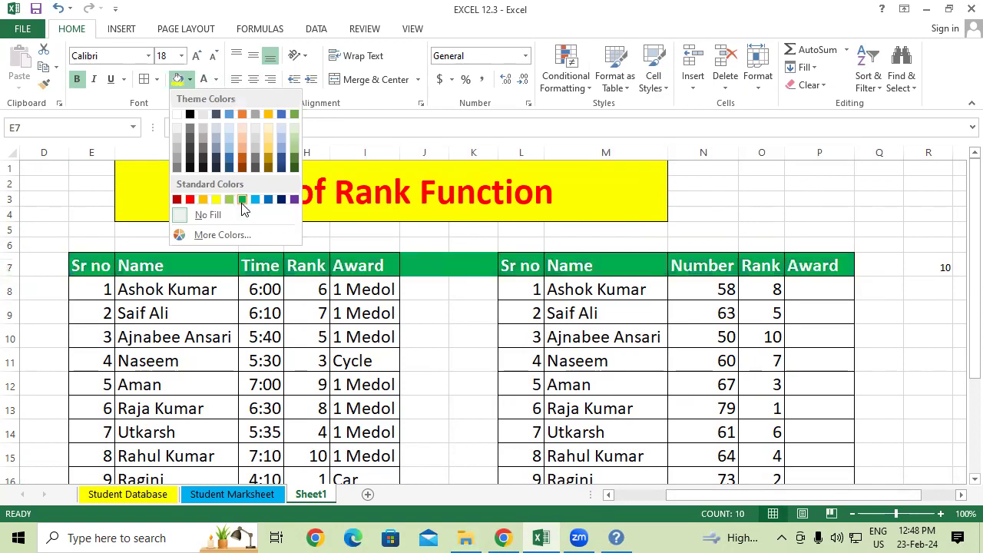
click(242, 199)
click(448, 384)
Step: Clear All from the gap cells J5:K9 between the tables
drag(417, 230, 466, 308)
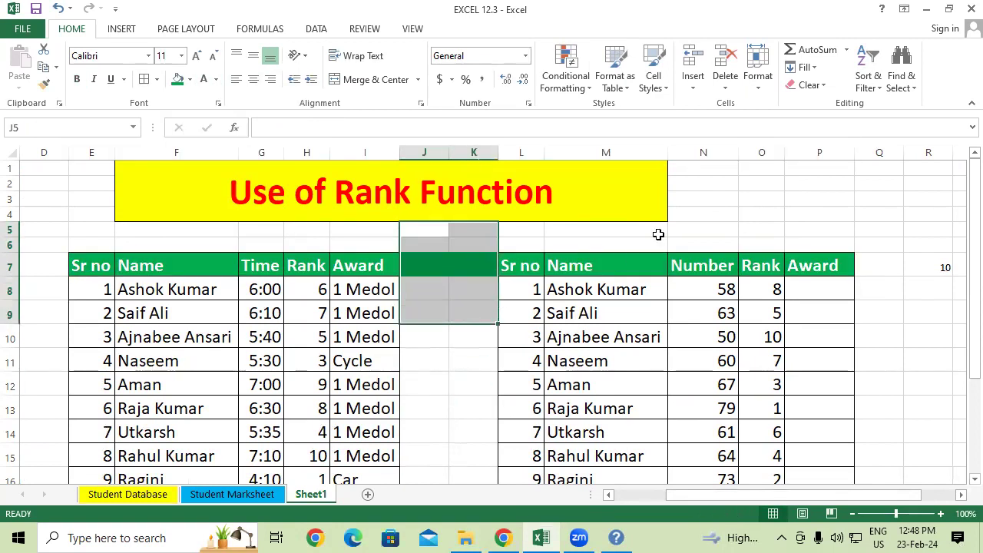
click(808, 84)
click(822, 103)
click(735, 216)
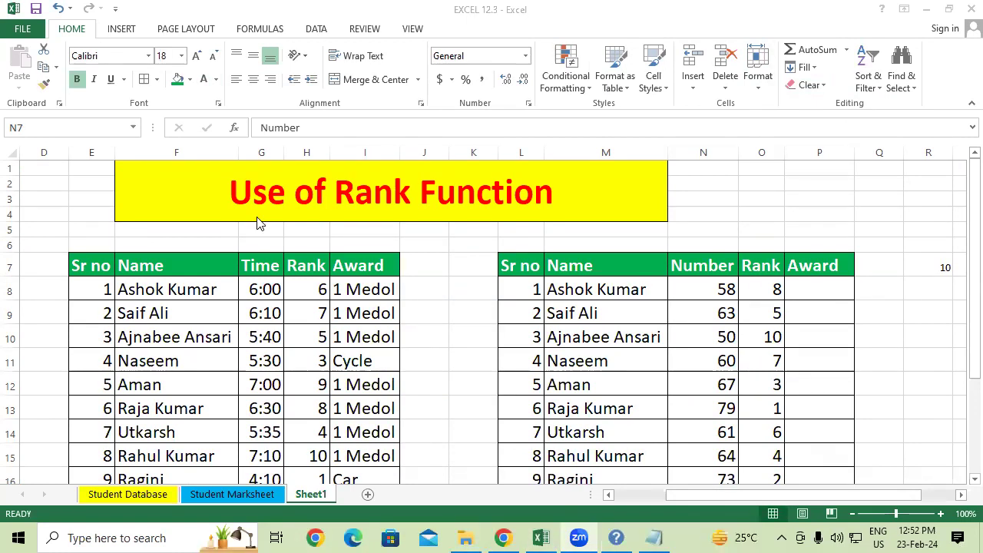
drag(93, 265, 345, 395)
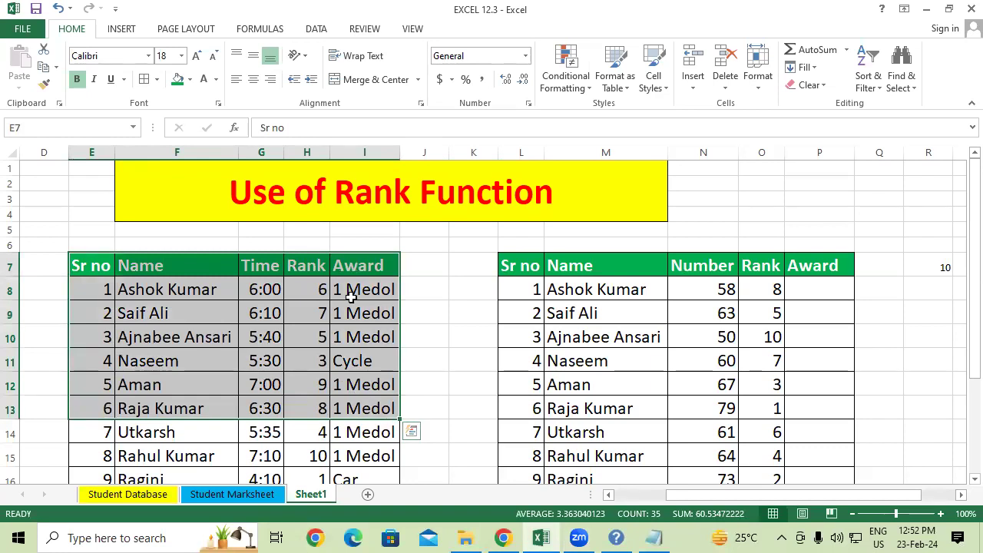
drag(355, 288, 361, 408)
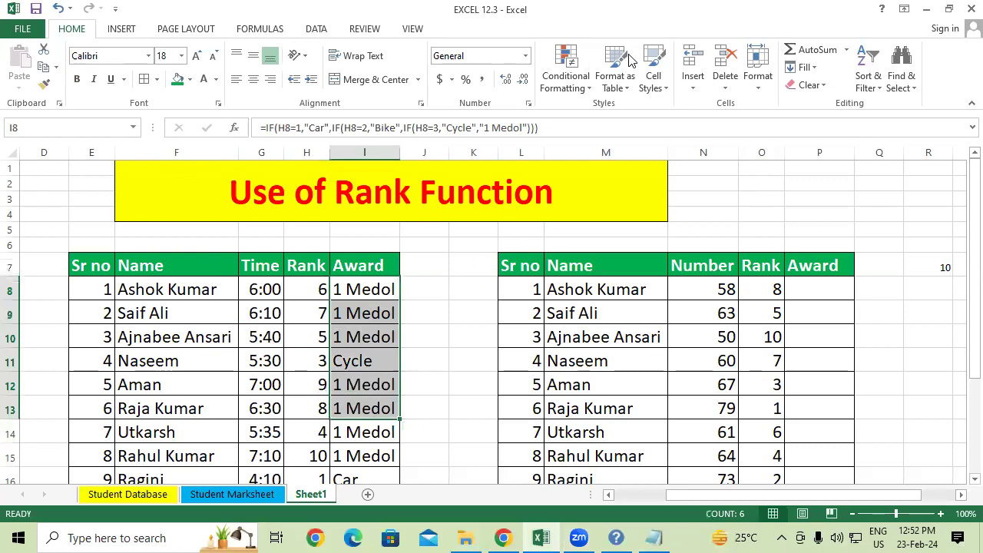
drag(699, 177, 698, 226)
mouse_move(711, 180)
mouse_down()
mouse_move(717, 218)
mouse_move(725, 195)
mouse_up()
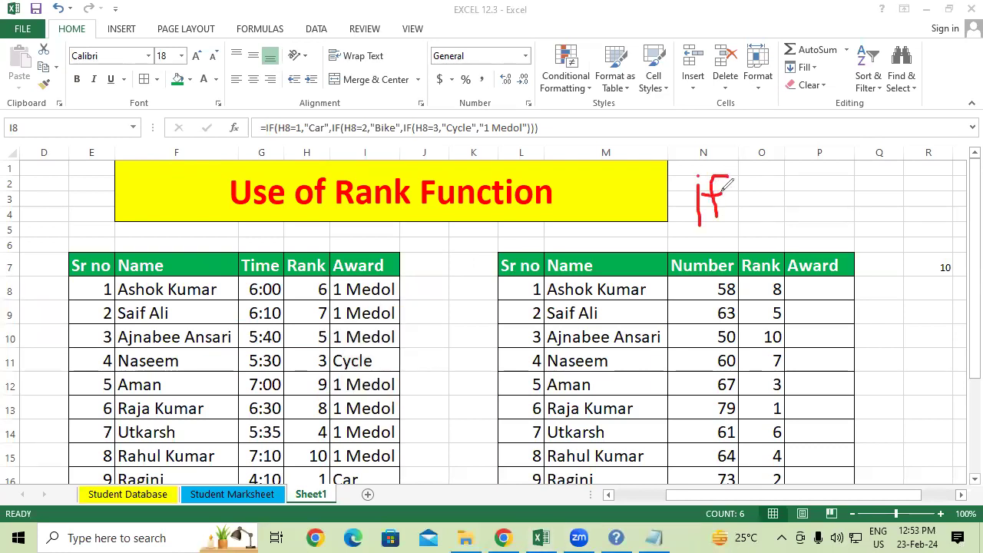
mouse_move(740, 186)
mouse_down()
mouse_move(762, 195)
mouse_move(762, 180)
mouse_move(768, 197)
mouse_up()
mouse_move(761, 246)
mouse_down()
mouse_move(769, 270)
mouse_move(800, 241)
mouse_move(810, 246)
mouse_up()
mouse_move(842, 202)
mouse_down()
mouse_move(833, 229)
mouse_move(876, 183)
mouse_up()
mouse_move(785, 302)
mouse_down()
mouse_move(775, 319)
mouse_move(818, 326)
mouse_up()
drag(823, 299, 847, 289)
mouse_move(864, 237)
mouse_down()
mouse_move(867, 267)
mouse_move(896, 259)
mouse_up()
drag(903, 193, 906, 245)
mouse_move(925, 202)
mouse_down()
mouse_move(925, 244)
mouse_move(943, 226)
mouse_up()
drag(826, 367, 851, 388)
mouse_move(863, 355)
mouse_down()
mouse_move(891, 329)
mouse_move(894, 342)
mouse_up()
mouse_move(913, 303)
mouse_down()
mouse_move(915, 328)
mouse_move(946, 285)
mouse_move(958, 299)
mouse_move(969, 253)
mouse_move(972, 278)
mouse_up()
mouse_move(870, 395)
mouse_down()
mouse_move(859, 421)
mouse_move(872, 437)
mouse_move(885, 406)
mouse_move(905, 411)
mouse_move(932, 361)
mouse_move(941, 363)
mouse_up()
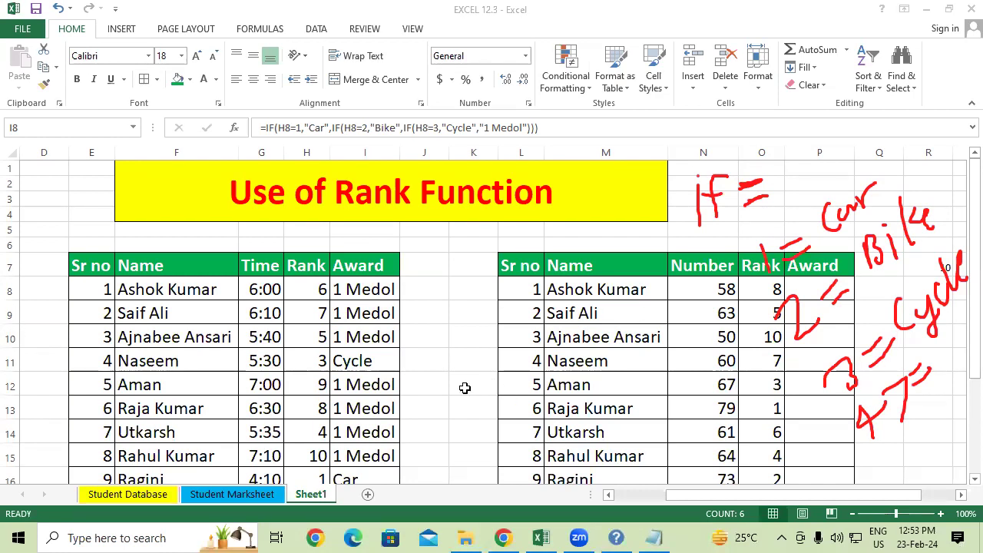
click(422, 407)
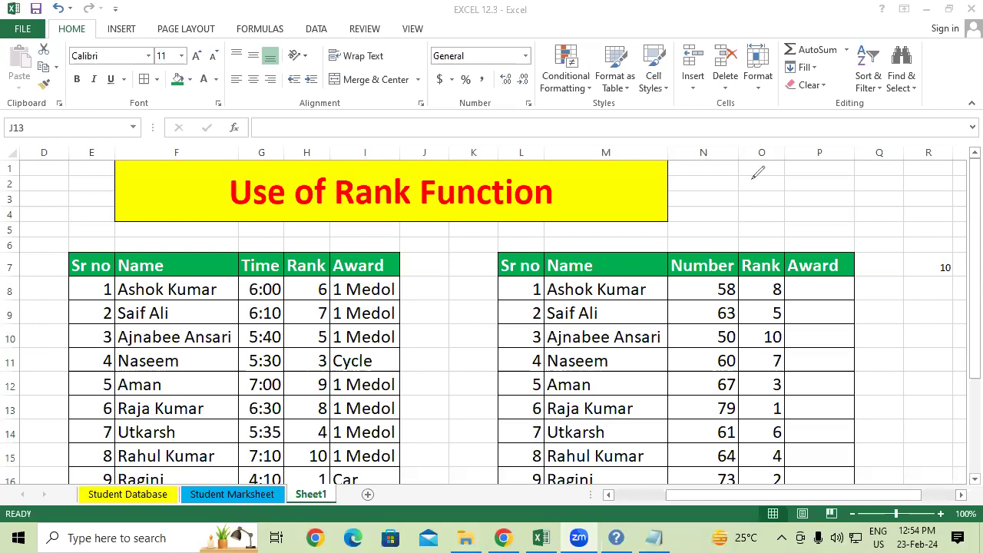
mouse_move(774, 140)
mouse_down()
mouse_move(760, 189)
mouse_move(775, 142)
mouse_up()
drag(797, 135, 796, 166)
mouse_move(837, 104)
mouse_down()
mouse_move(861, 119)
mouse_move(833, 141)
mouse_up()
drag(762, 212, 867, 142)
mouse_move(635, 55)
mouse_down()
mouse_move(611, 115)
mouse_move(620, 91)
mouse_move(645, 81)
mouse_move(640, 117)
mouse_up()
click(382, 89)
mouse_move(401, 85)
mouse_down()
mouse_move(402, 115)
mouse_move(454, 93)
mouse_up()
mouse_move(273, 63)
mouse_down()
mouse_move(247, 98)
mouse_move(297, 96)
mouse_move(310, 70)
mouse_up()
drag(294, 33, 258, 23)
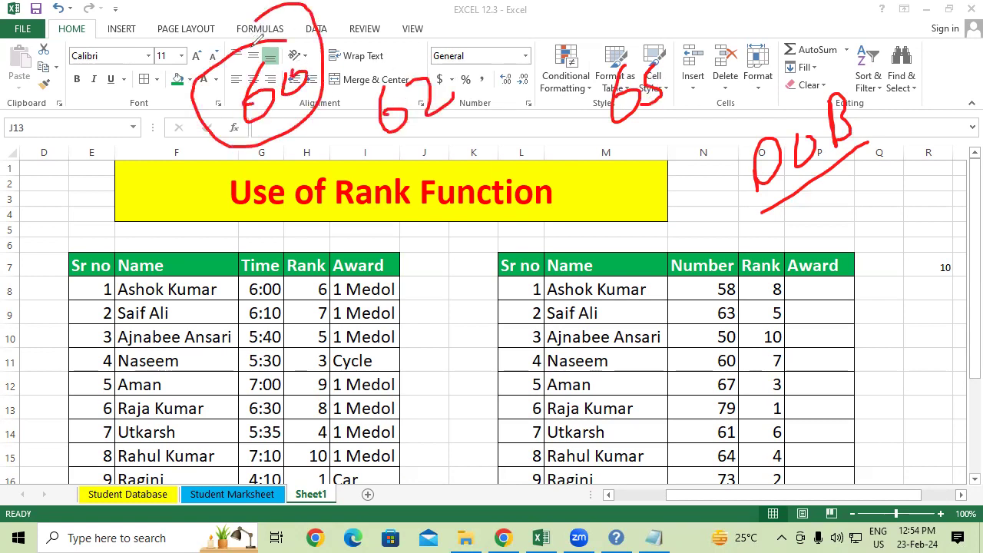
drag(618, 143, 694, 94)
mouse_move(500, 43)
mouse_down()
mouse_move(501, 96)
mouse_move(513, 46)
mouse_up()
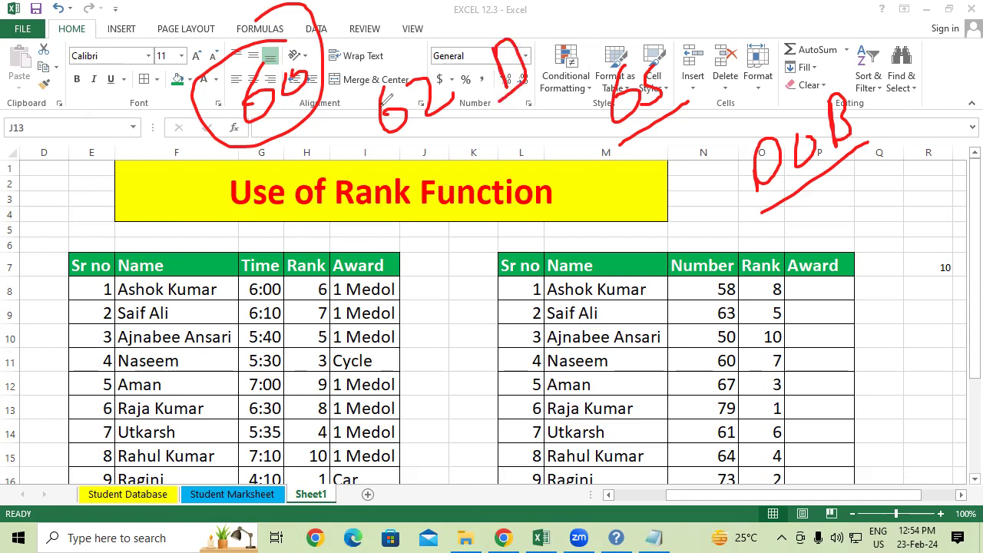